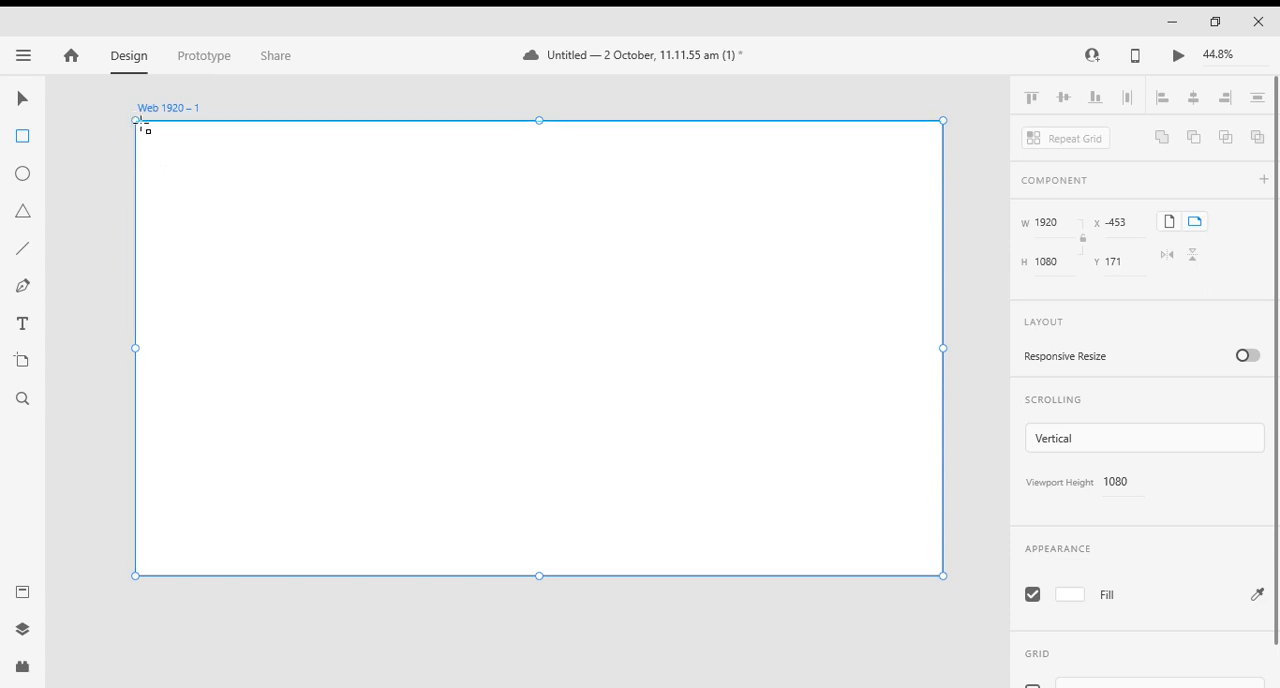
- Draw a full-height rectangle about 636 × 1080 from the artboard's upper-left corner and fill it with red #FD001F
{"action": "left_click_drag", "start_coordinate": [140, 125], "coordinate": [403, 578]}
{"action": "scroll", "coordinate": [1151, 520], "scroll_direction": "down", "scroll_amount": 3}
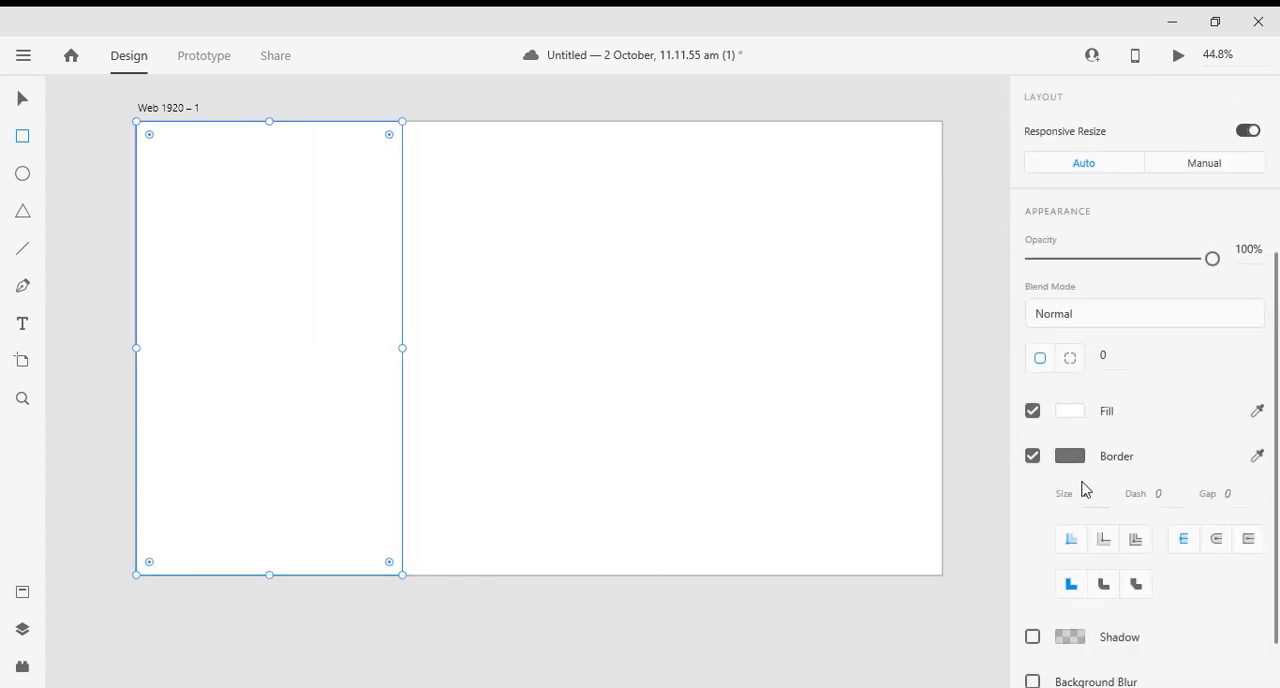
{"action": "left_click", "coordinate": [1070, 411]}
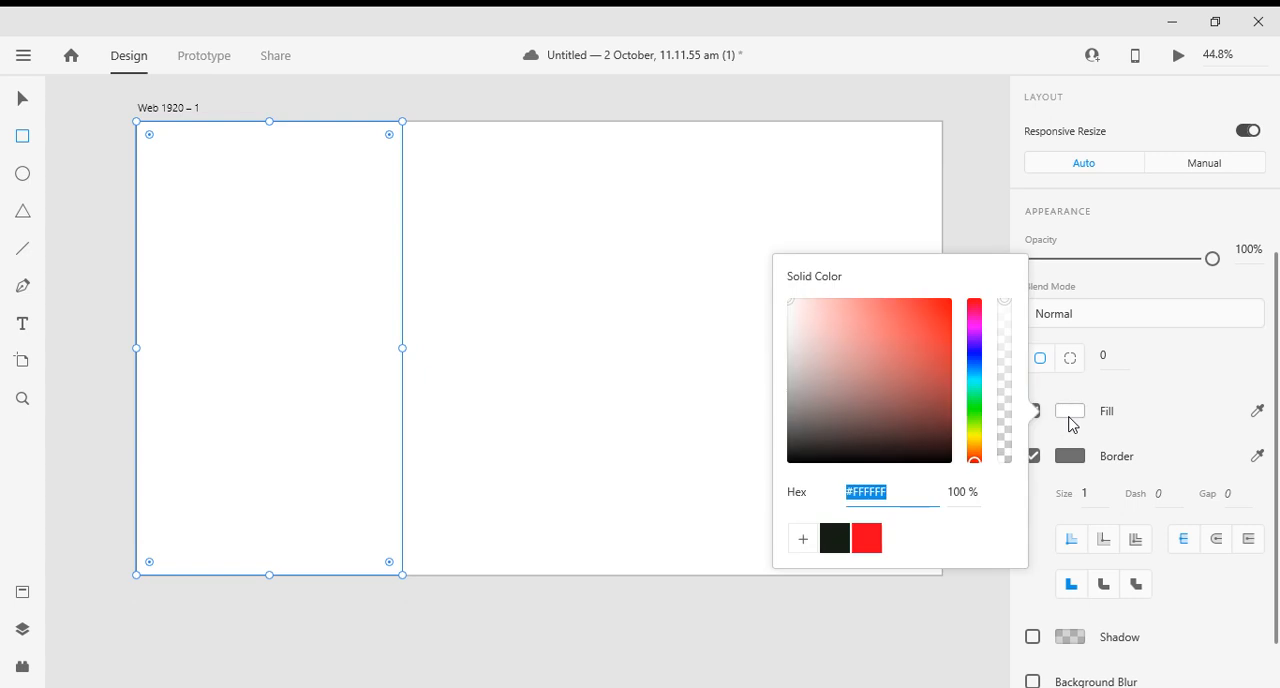
{"action": "left_click", "coordinate": [866, 538]}
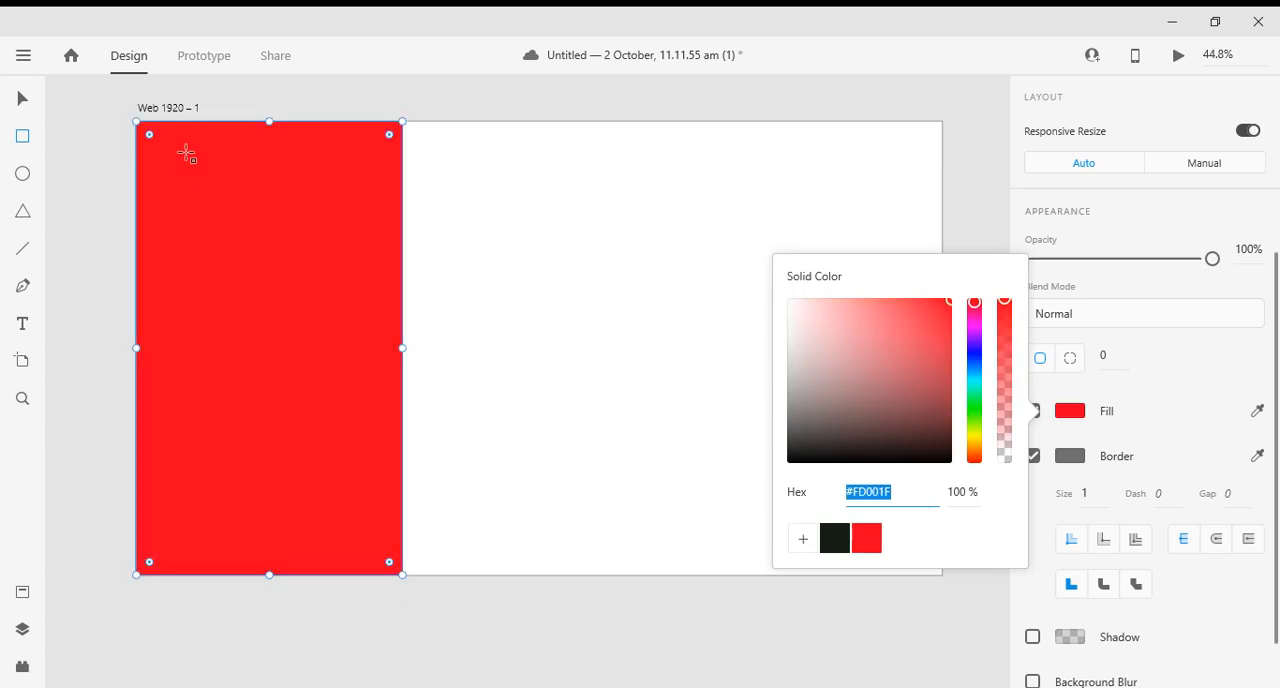
{"action": "left_click", "coordinate": [22, 96]}
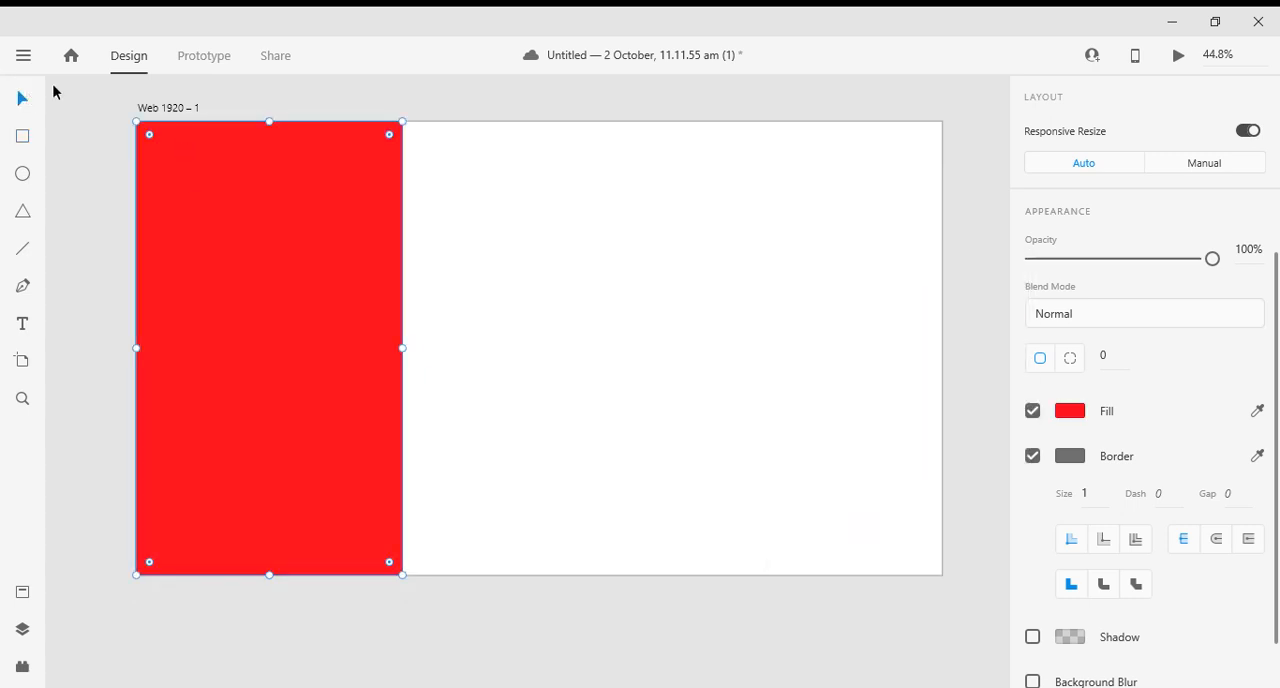
{"action": "left_click", "coordinate": [86, 93]}
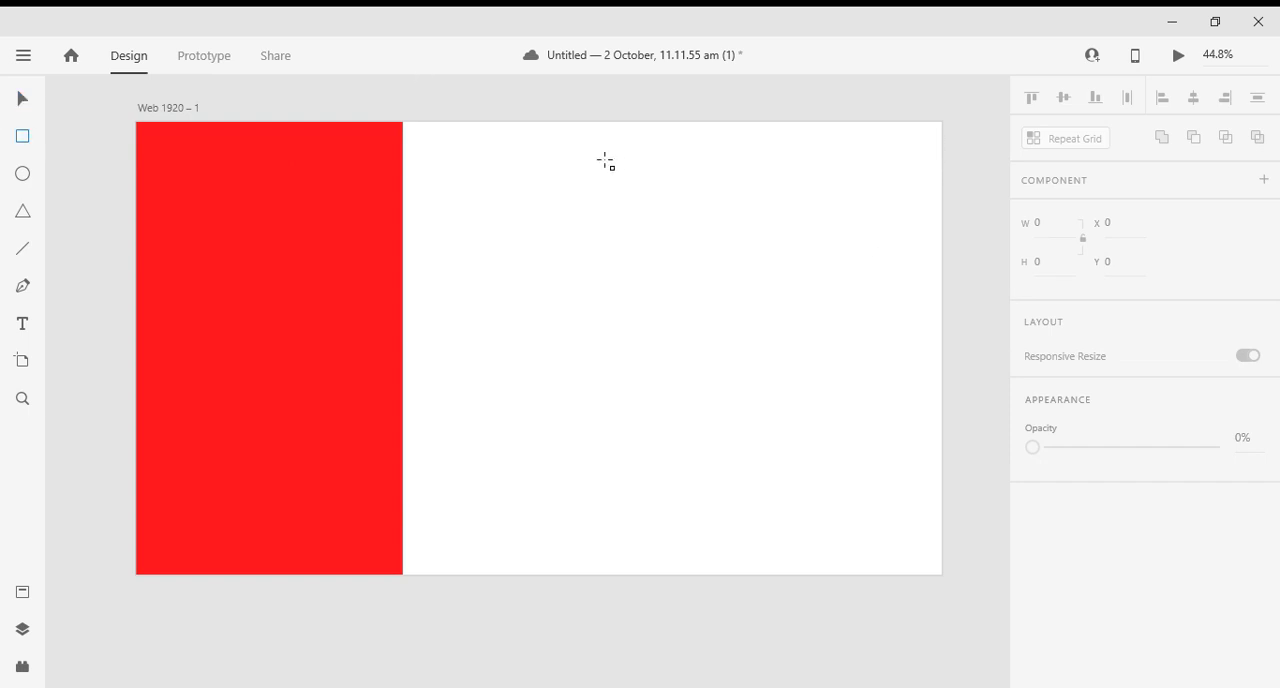
- Draw a rectangle about 1317 × 1110 over the rest of the artboard and fill it with dark #171E16
{"action": "mouse_move", "coordinate": [947, 109]}
{"action": "left_mouse_down"}
{"action": "mouse_move", "coordinate": [686, 391]}
{"action": "mouse_move", "coordinate": [477, 588]}
{"action": "mouse_move", "coordinate": [407, 594]}
{"action": "mouse_move", "coordinate": [396, 576]}
{"action": "left_mouse_up"}
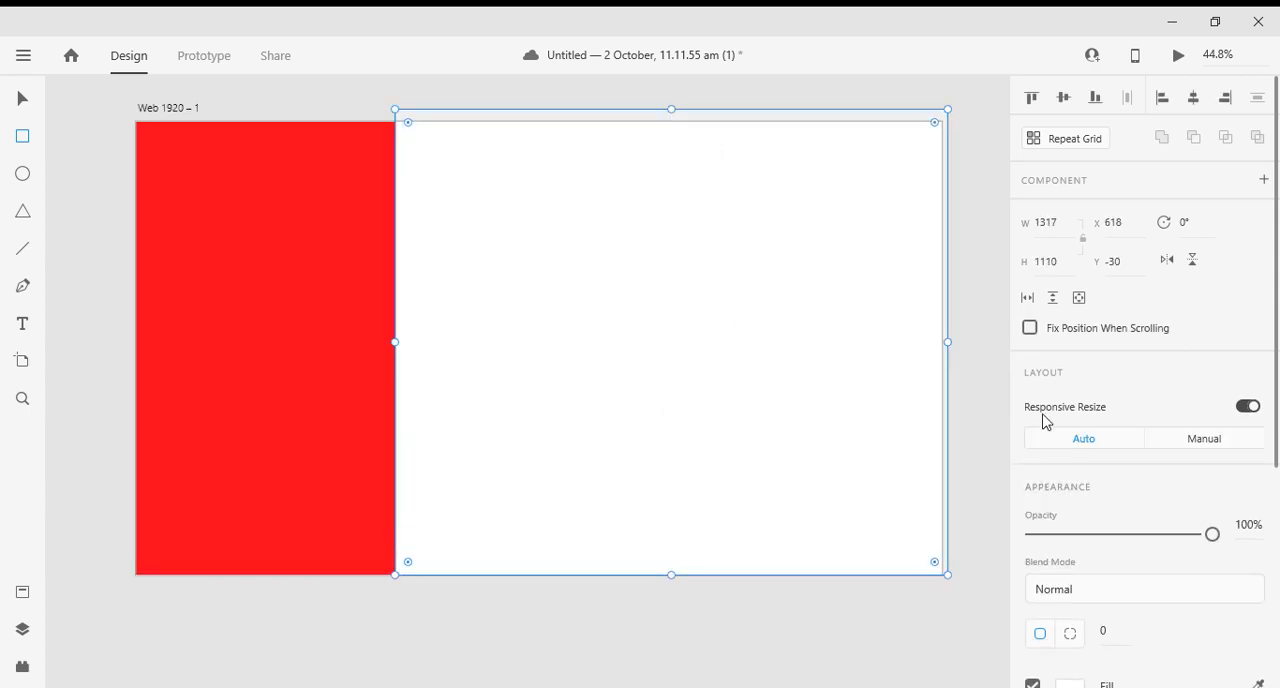
{"action": "scroll", "coordinate": [1043, 420], "scroll_direction": "down", "scroll_amount": 5}
{"action": "left_click", "coordinate": [1068, 340]}
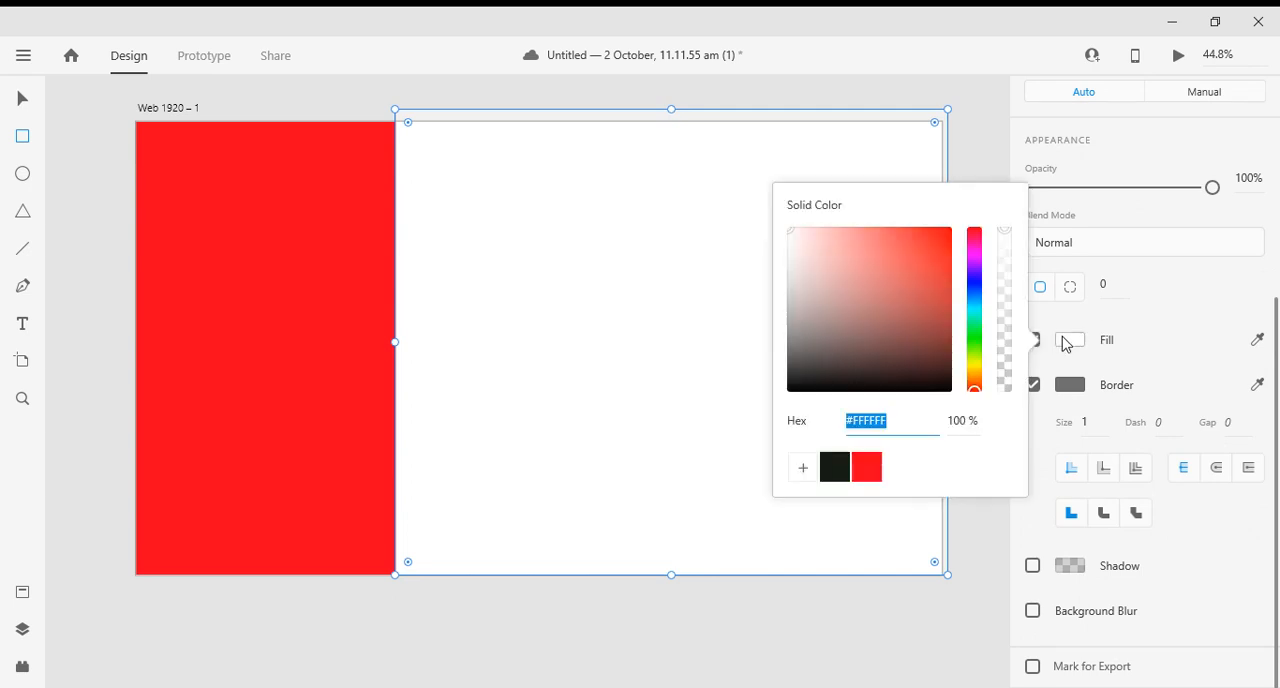
{"action": "left_click", "coordinate": [834, 474]}
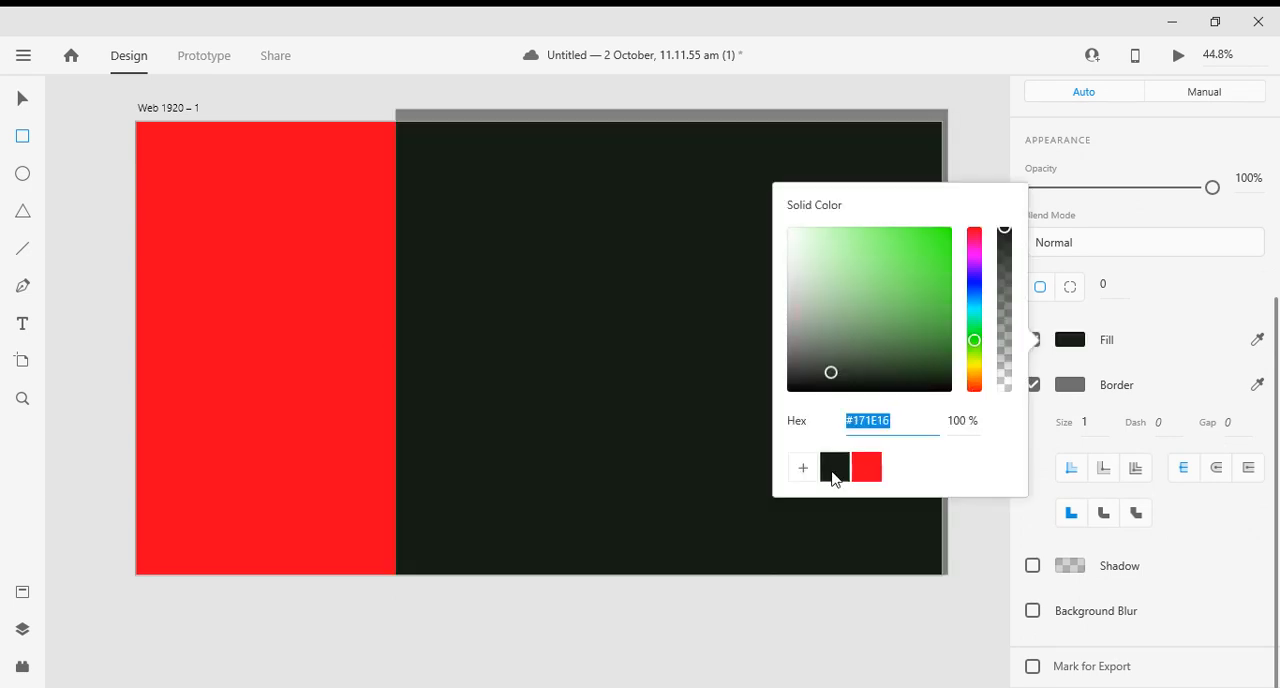
{"action": "left_click", "coordinate": [22, 98]}
{"action": "left_click", "coordinate": [82, 100]}
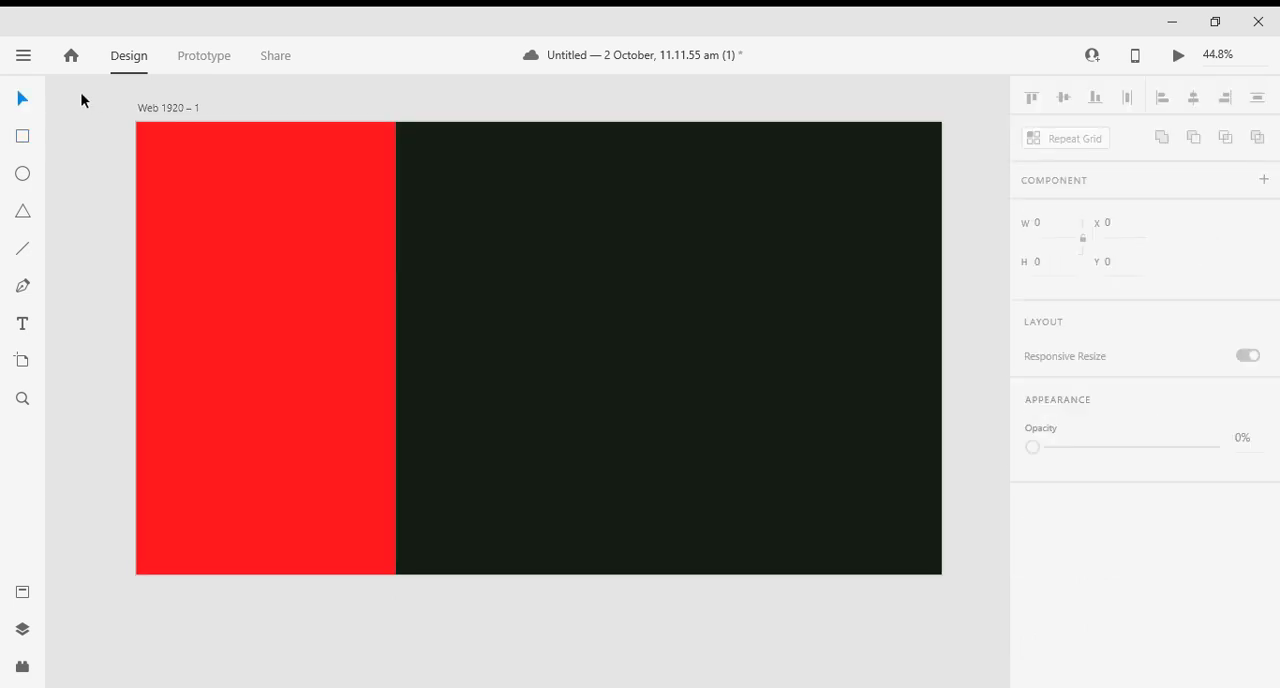
- Remove the borders from both the dark and the red rectangles
{"action": "left_click", "coordinate": [235, 219]}
{"action": "left_click", "coordinate": [716, 197]}
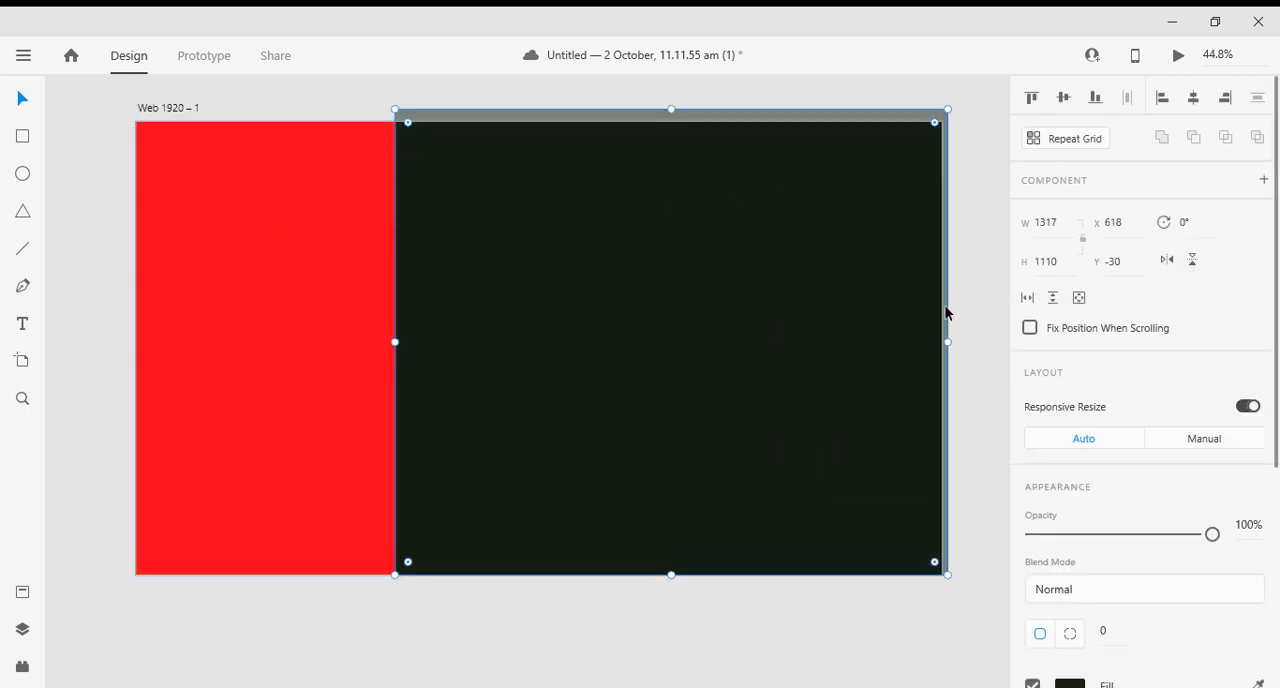
{"action": "scroll", "coordinate": [1200, 436], "scroll_direction": "down", "scroll_amount": 1}
{"action": "scroll", "coordinate": [1200, 436], "scroll_direction": "down", "scroll_amount": 5}
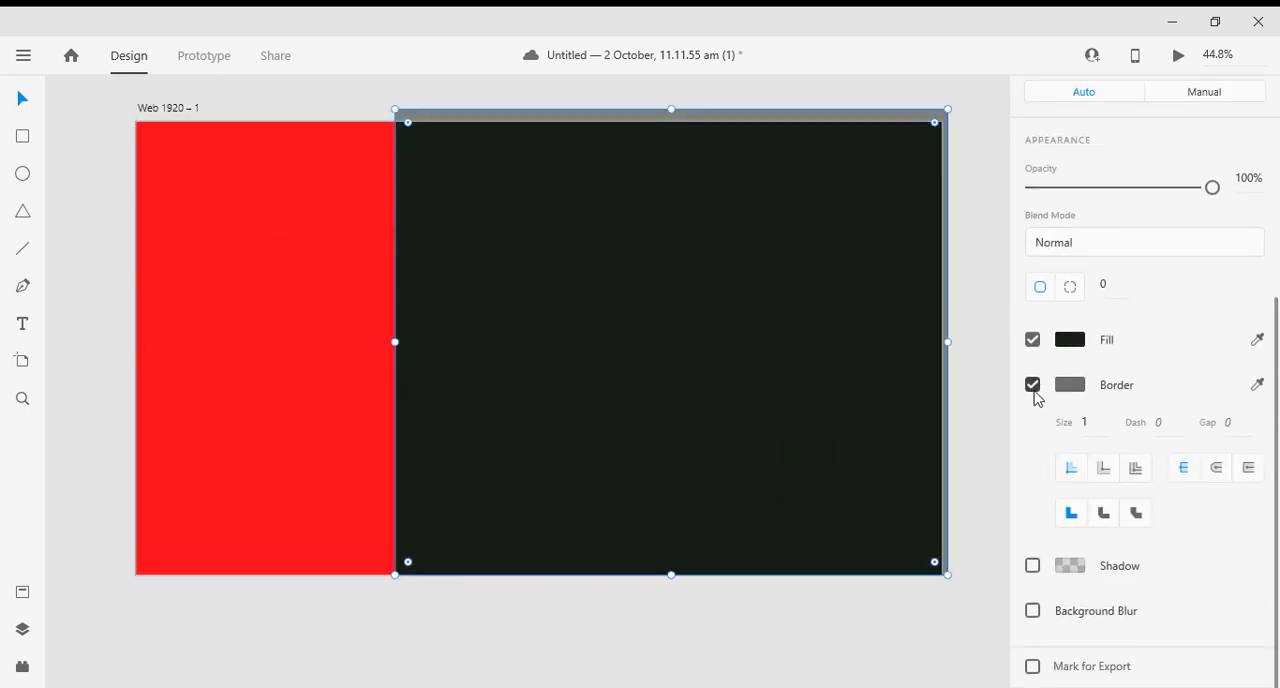
{"action": "left_click", "coordinate": [1033, 385]}
{"action": "left_click", "coordinate": [251, 449]}
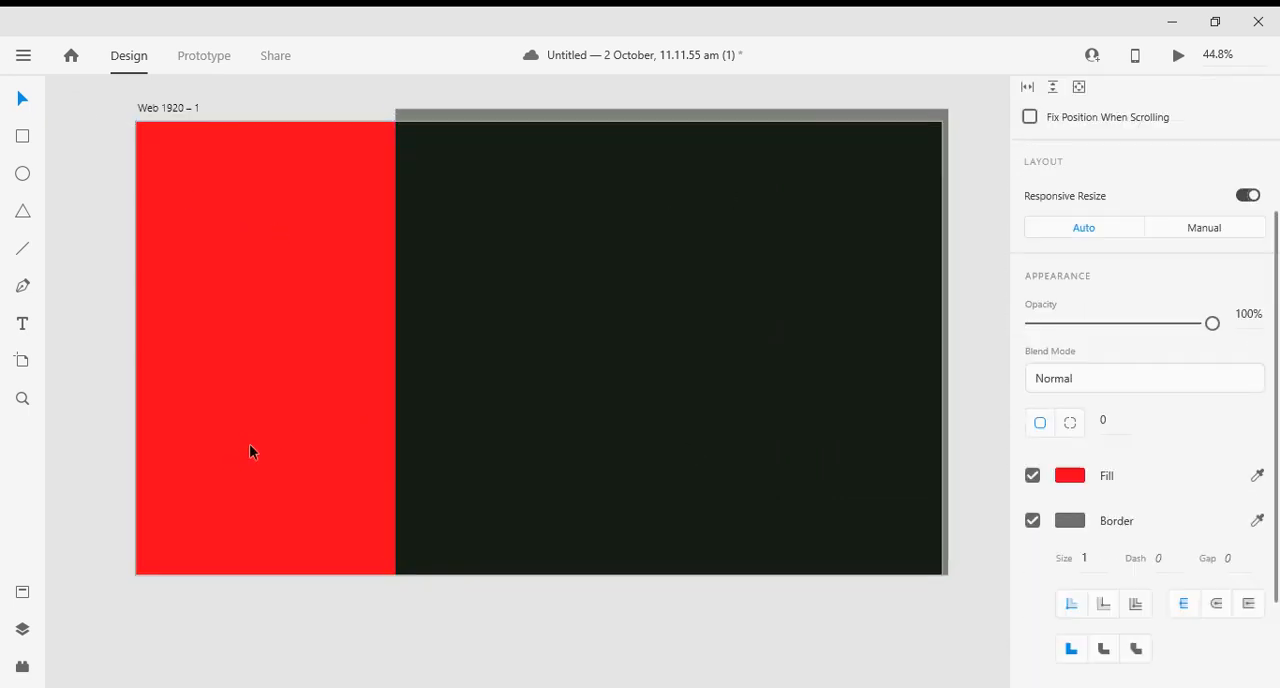
{"action": "left_click", "coordinate": [1033, 520]}
{"action": "left_click", "coordinate": [989, 365]}
{"action": "scroll", "coordinate": [985, 355], "scroll_direction": "down", "scroll_amount": 1}
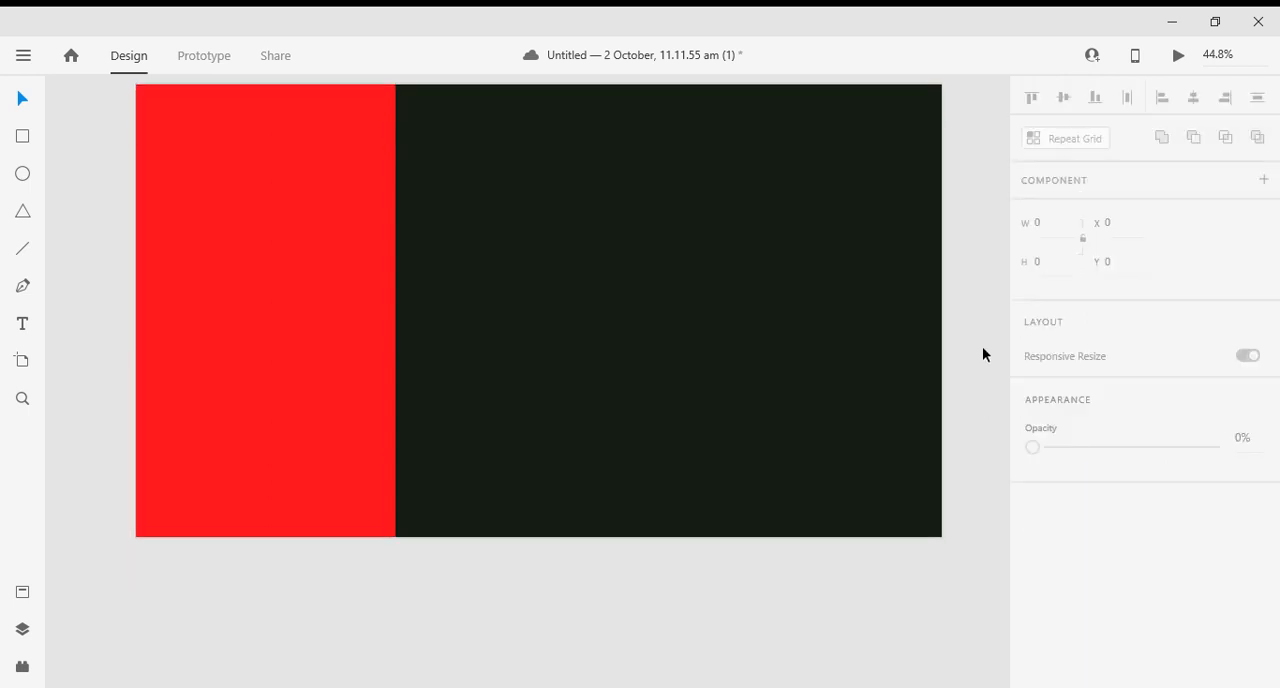
{"action": "scroll", "coordinate": [863, 371], "scroll_direction": "up", "scroll_amount": 1}
{"action": "scroll", "coordinate": [863, 371], "scroll_direction": "down", "scroll_amount": 1}
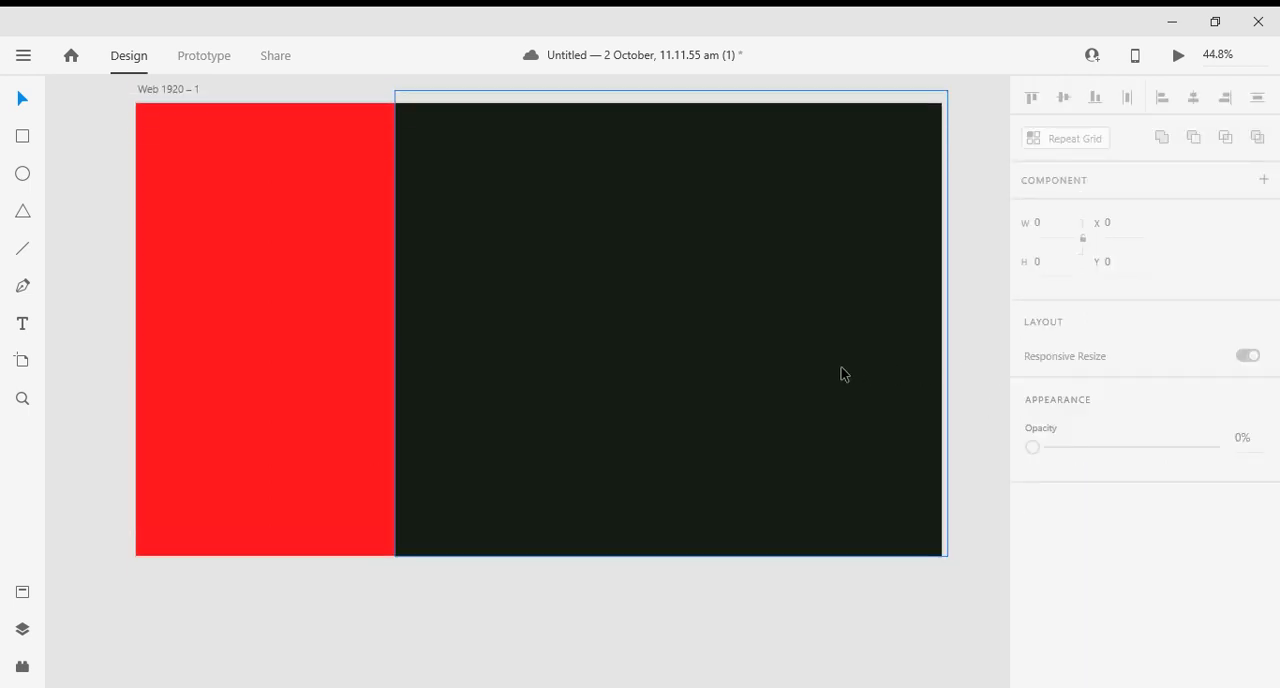
{"action": "scroll", "coordinate": [843, 371], "scroll_direction": "up", "scroll_amount": 1}
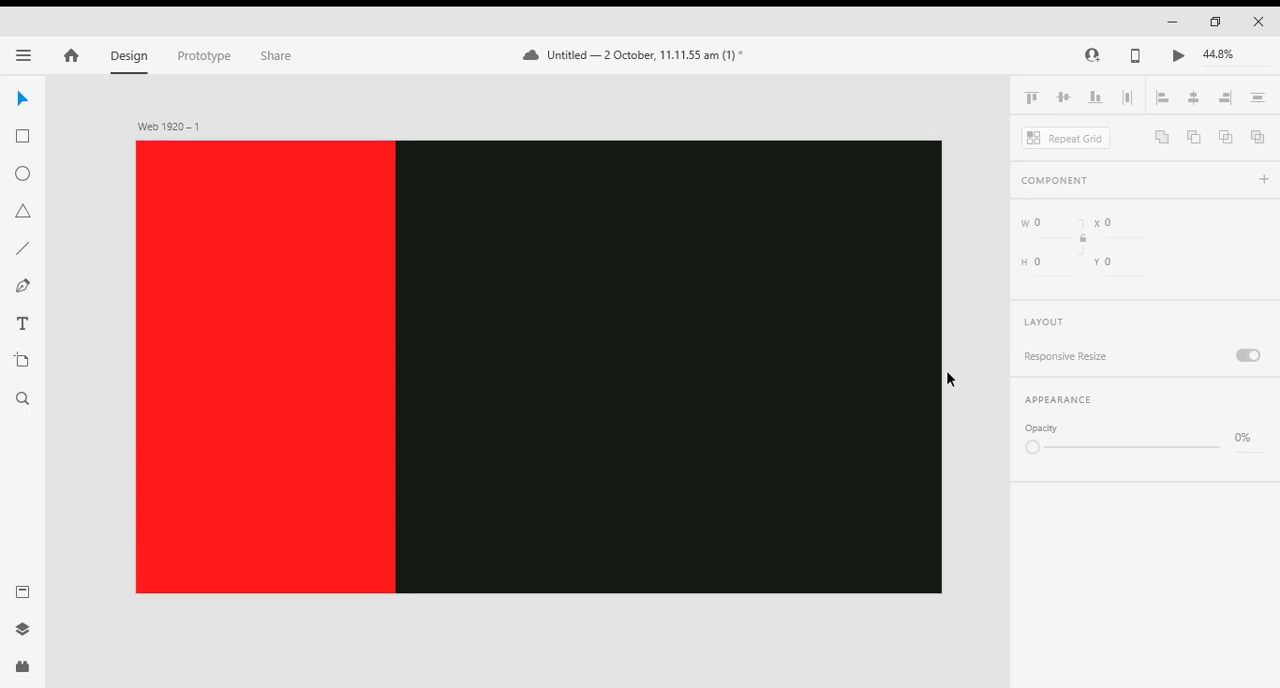
{"action": "scroll", "coordinate": [946, 370], "scroll_direction": "down", "scroll_amount": 1}
{"action": "scroll", "coordinate": [868, 377], "scroll_direction": "down", "scroll_amount": 2}
{"action": "scroll", "coordinate": [851, 380], "scroll_direction": "up", "scroll_amount": 1}
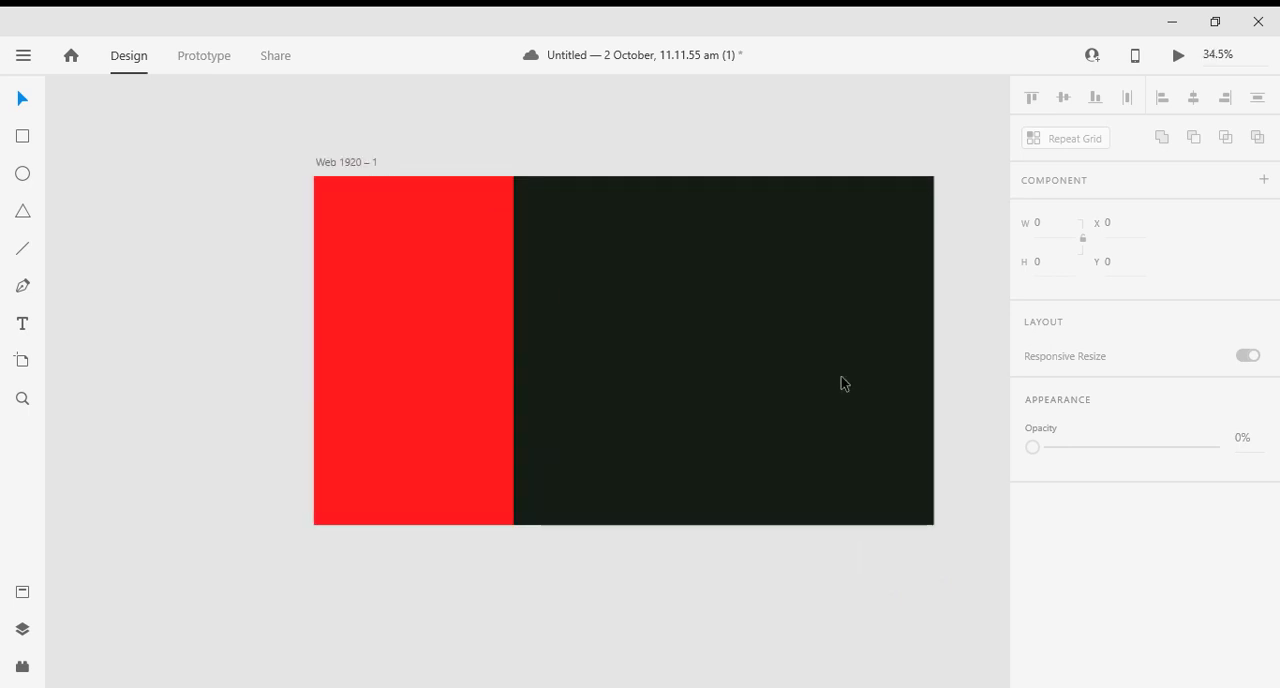
{"action": "scroll", "coordinate": [836, 409], "scroll_direction": "up", "scroll_amount": 1}
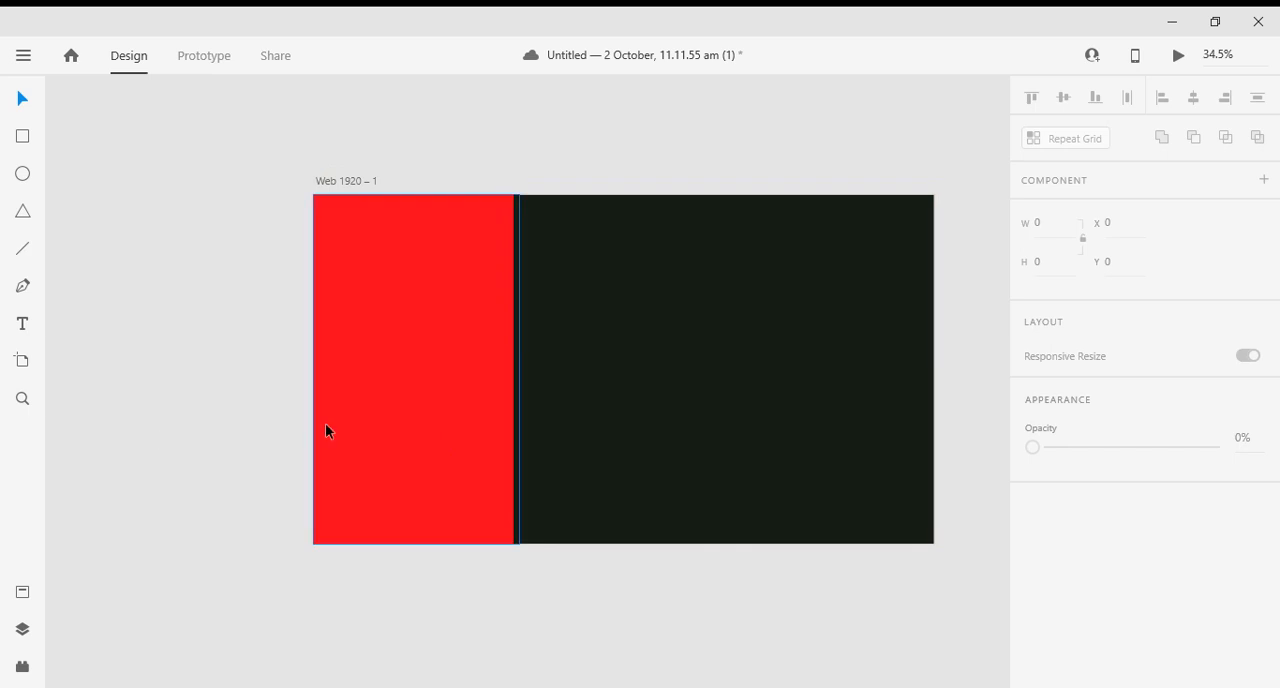
- Lock the red rectangle and the dark rectangle in place
{"action": "left_click", "coordinate": [480, 393]}
{"action": "right_click", "coordinate": [481, 394]}
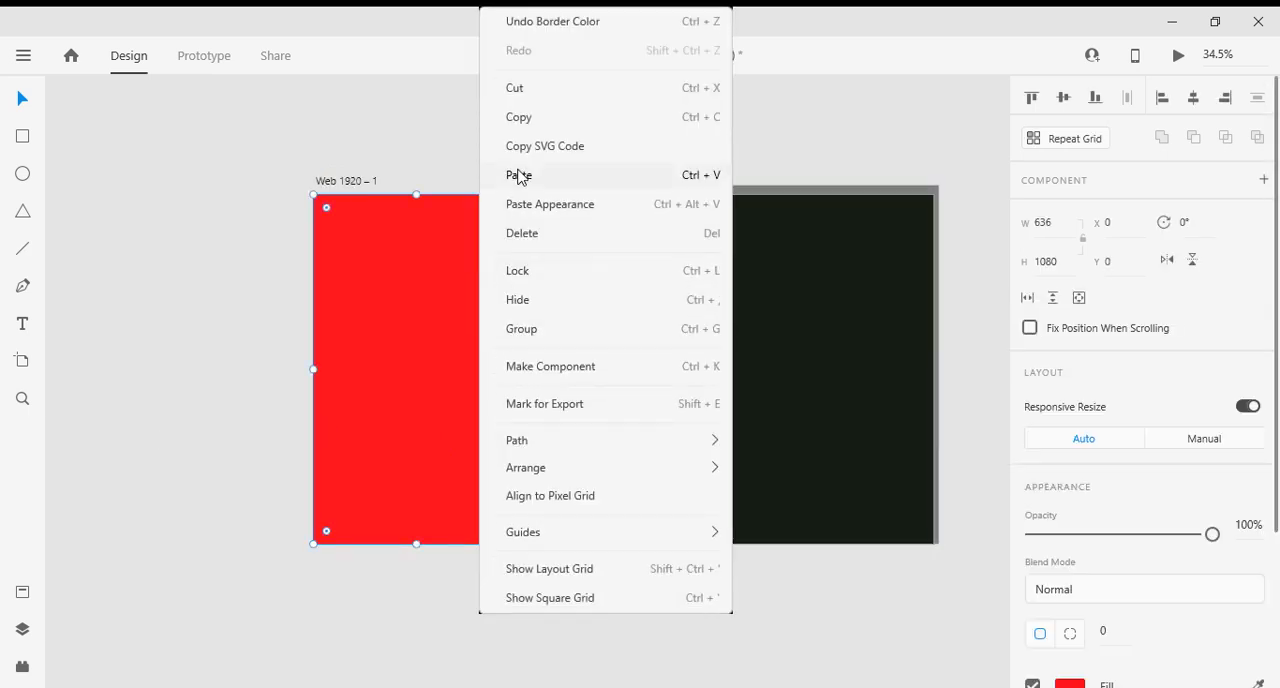
{"action": "left_click", "coordinate": [518, 271]}
{"action": "right_click", "coordinate": [574, 316]}
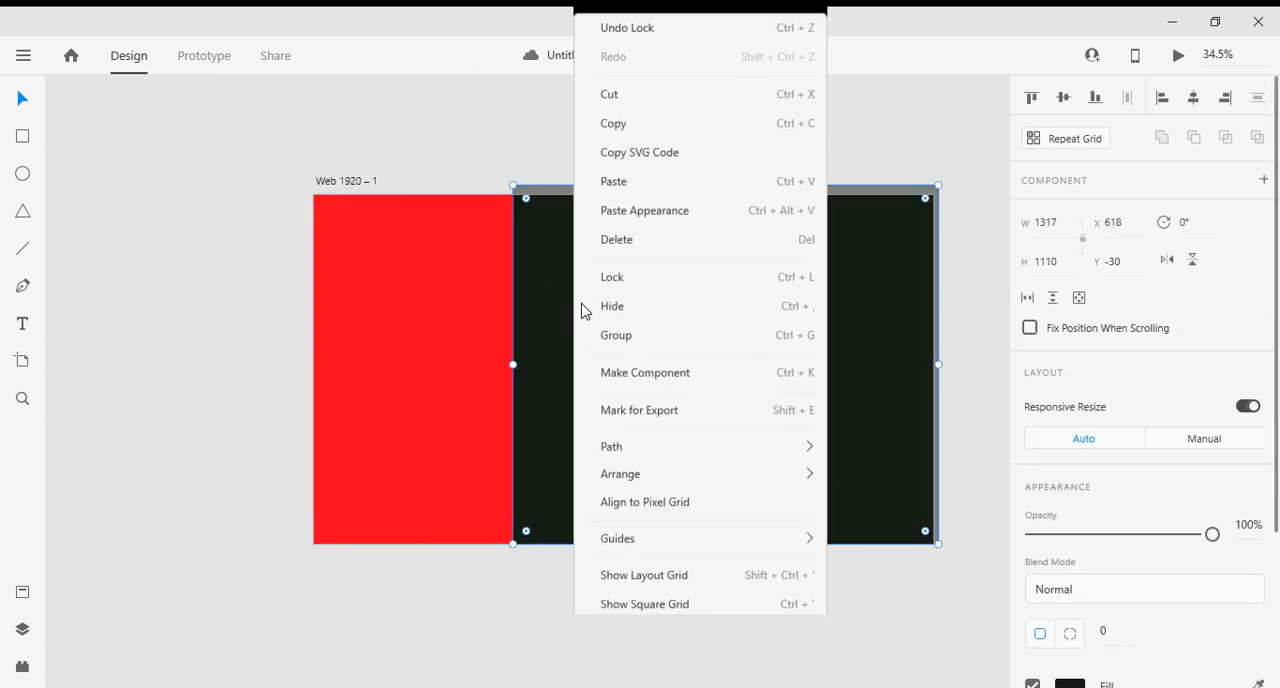
{"action": "left_click", "coordinate": [603, 277]}
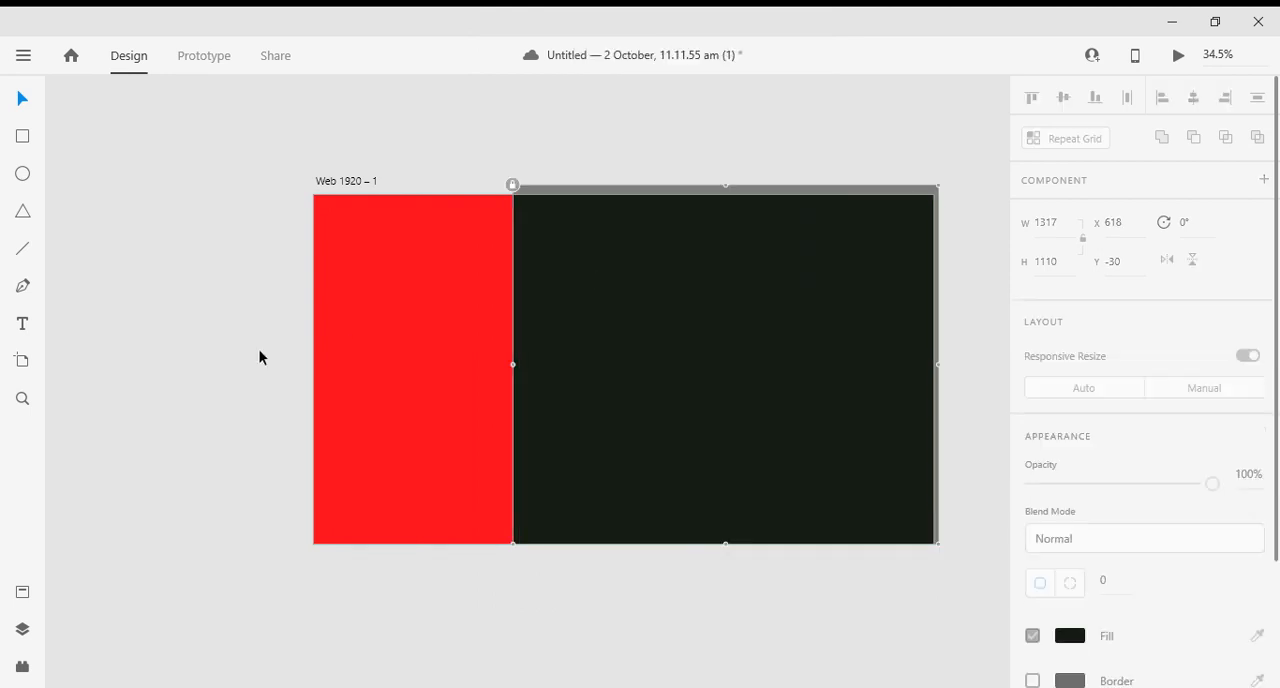
{"action": "left_click", "coordinate": [265, 352]}
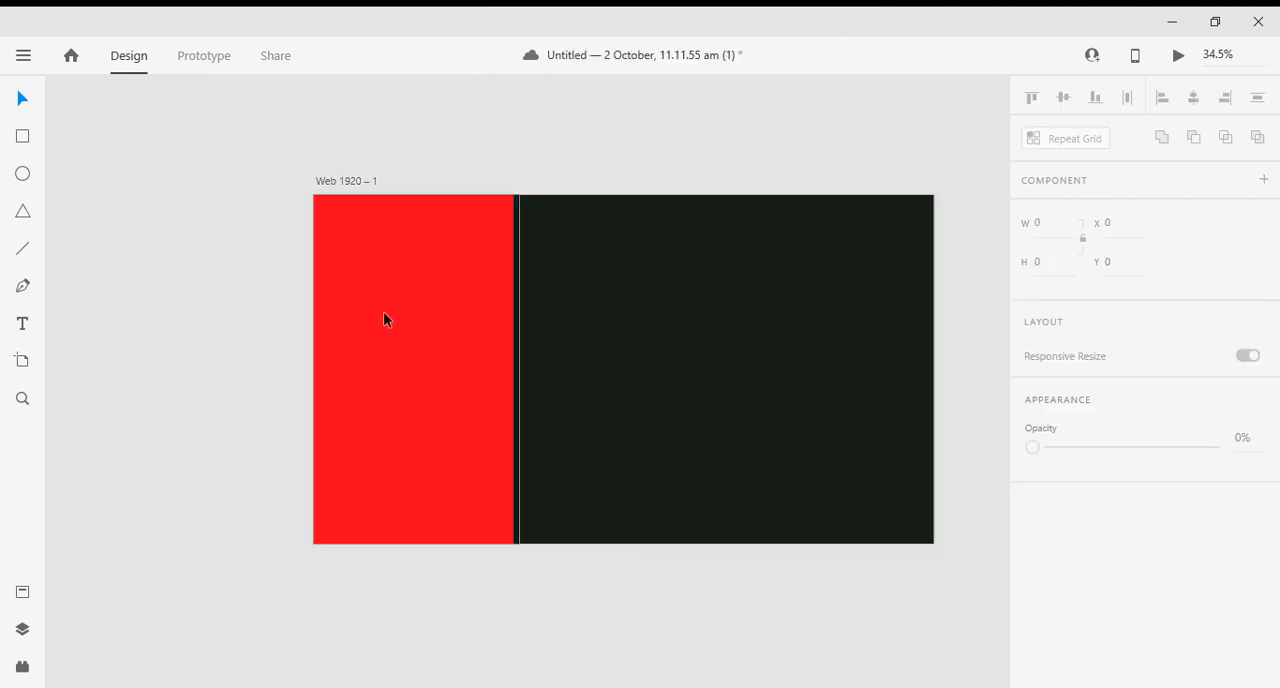
- Draw an open three-sided frame about 1166 × 287 above the artboard with the Pen tool, leaving its lower side open
{"action": "scroll", "coordinate": [726, 363], "scroll_direction": "up", "scroll_amount": 1}
{"action": "scroll", "coordinate": [732, 365], "scroll_direction": "down", "scroll_amount": 2}
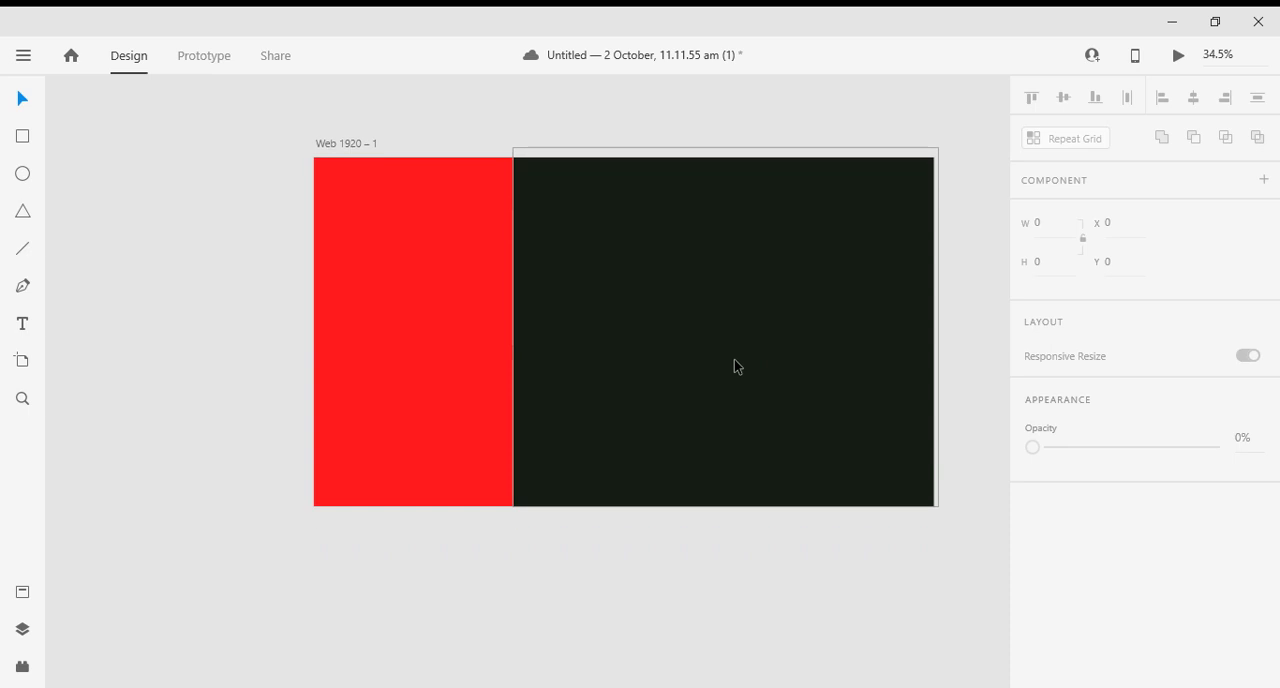
{"action": "scroll", "coordinate": [593, 182], "scroll_direction": "up", "scroll_amount": 4}
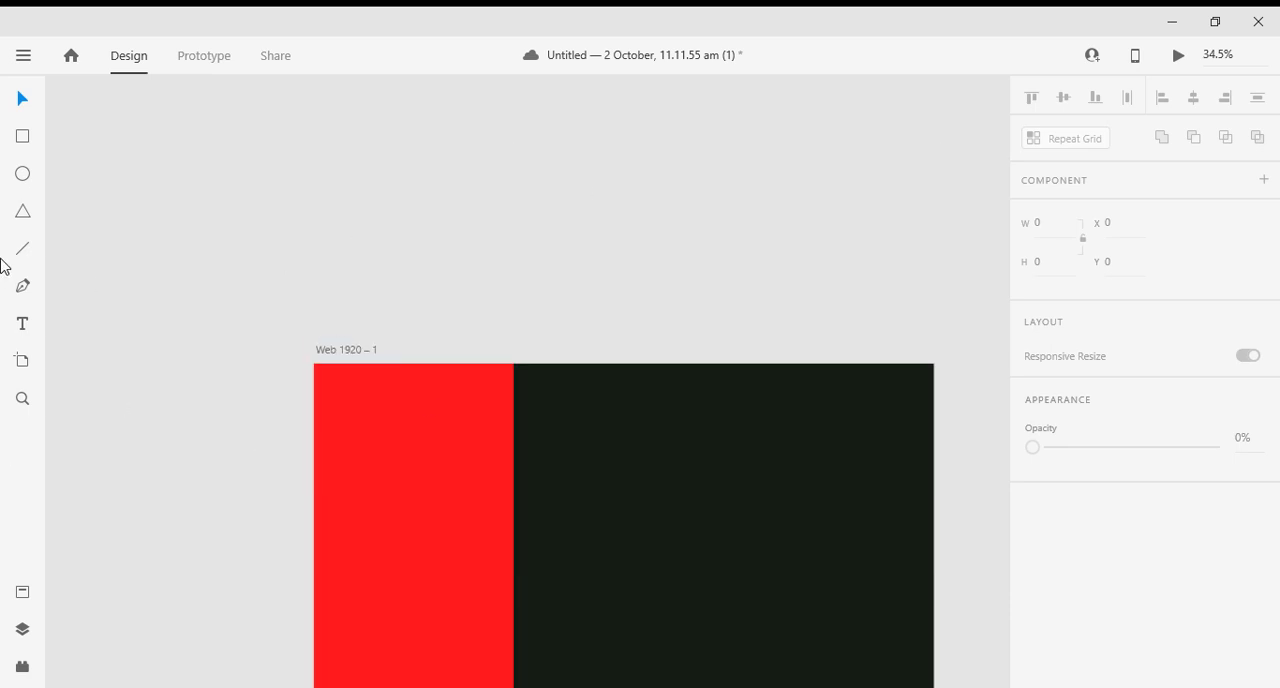
{"action": "left_click", "coordinate": [23, 286]}
{"action": "left_click", "coordinate": [342, 253]}
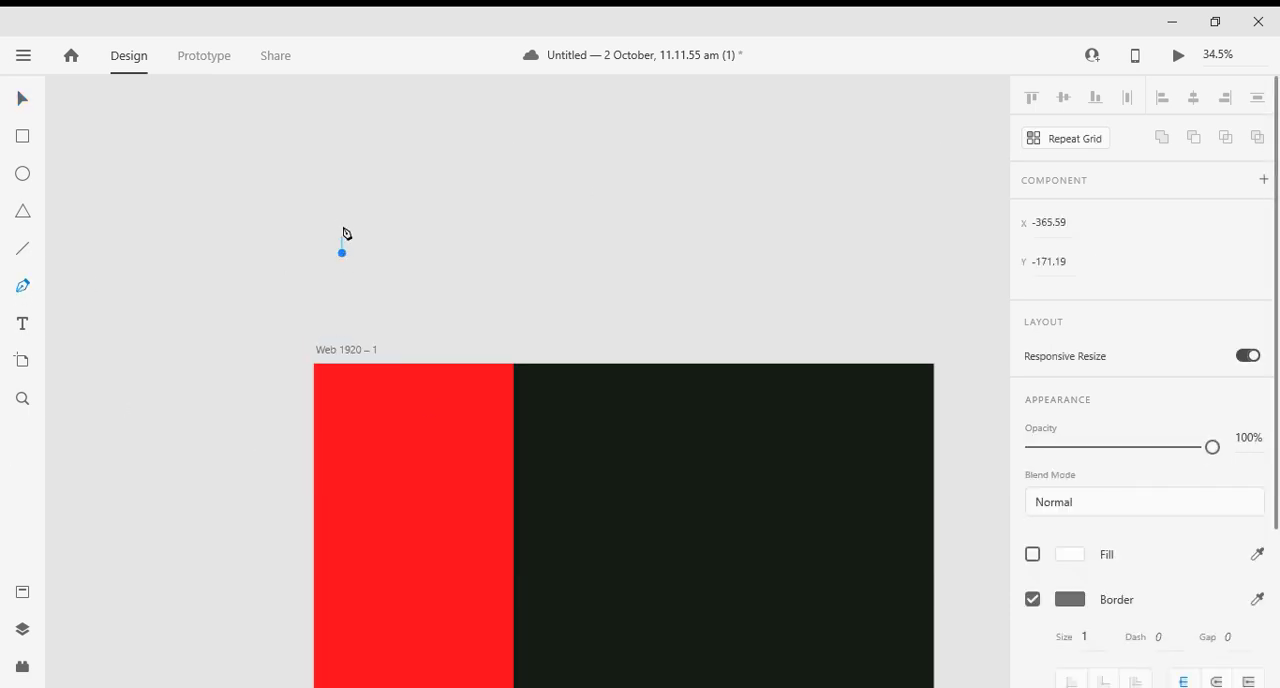
{"action": "left_click", "coordinate": [342, 167]}
{"action": "left_click", "coordinate": [342, 161]}
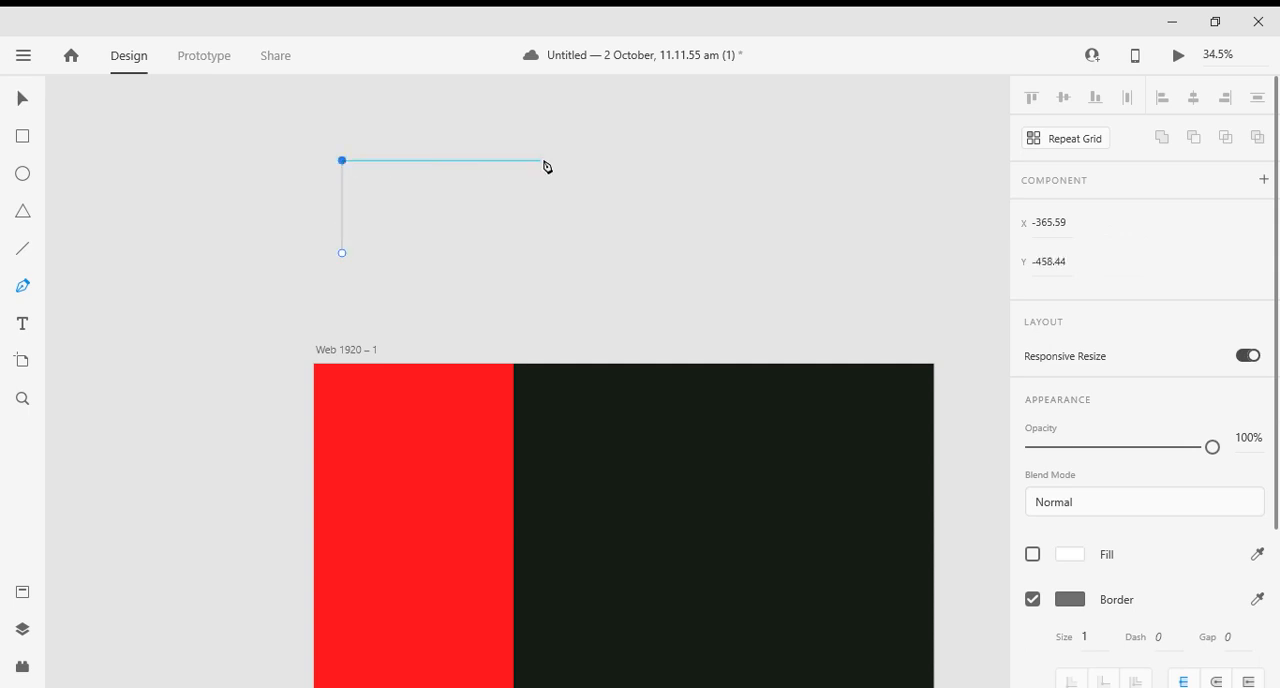
{"action": "left_click", "coordinate": [719, 161]}
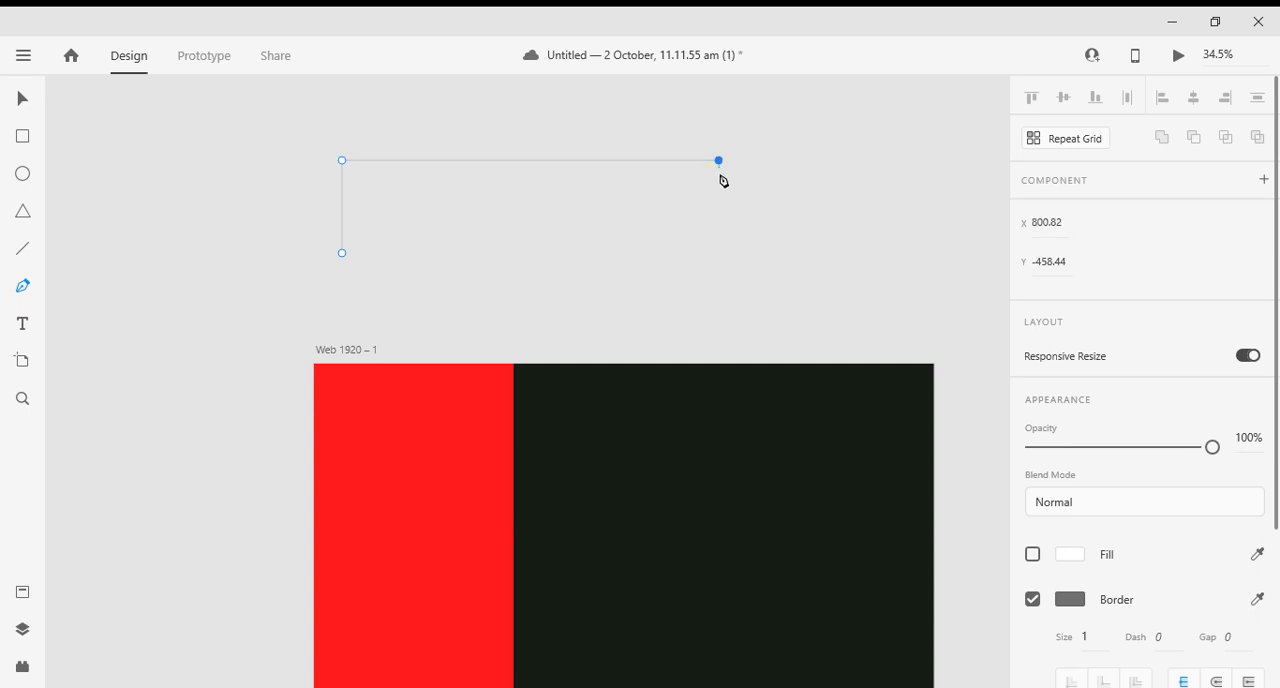
{"action": "left_click", "coordinate": [721, 254]}
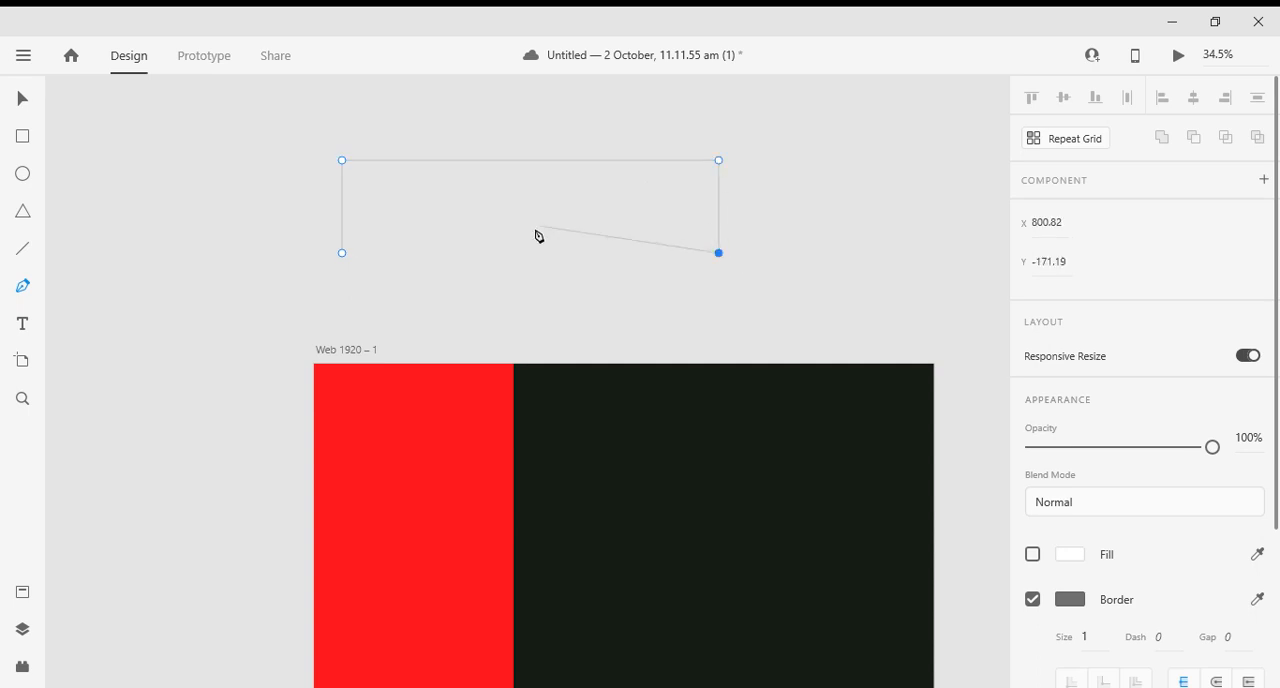
{"action": "left_click", "coordinate": [22, 100]}
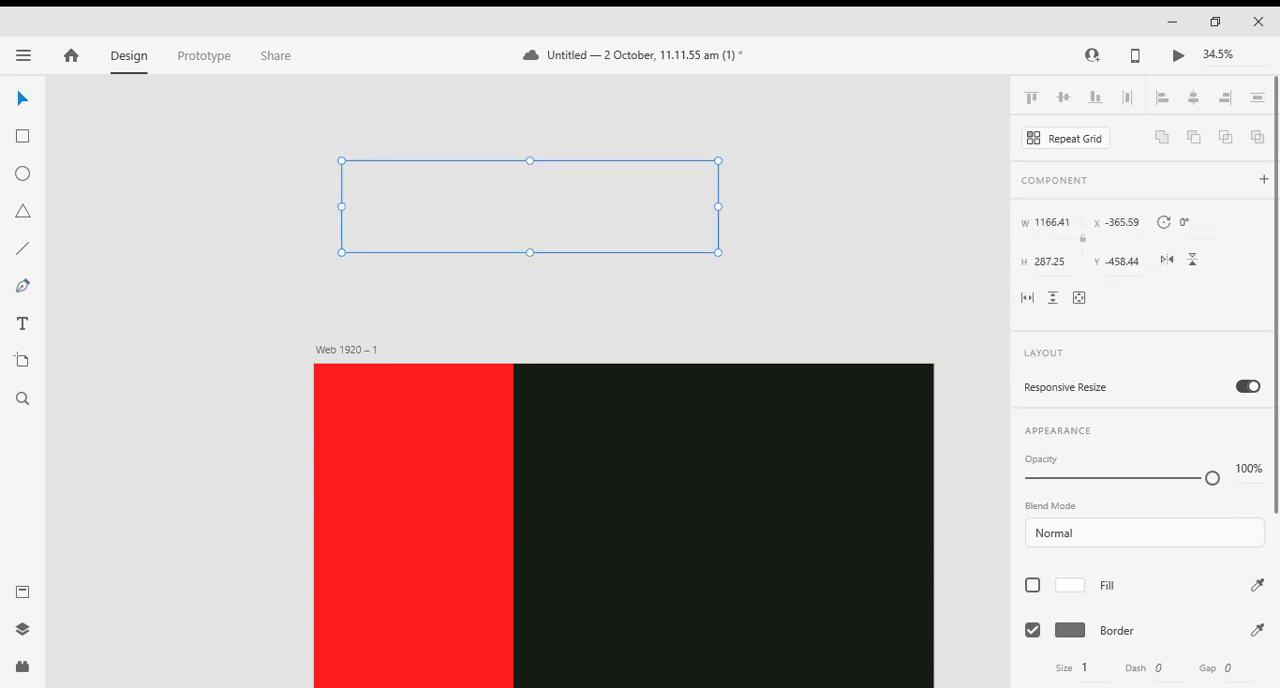
{"action": "left_click", "coordinate": [1070, 588]}
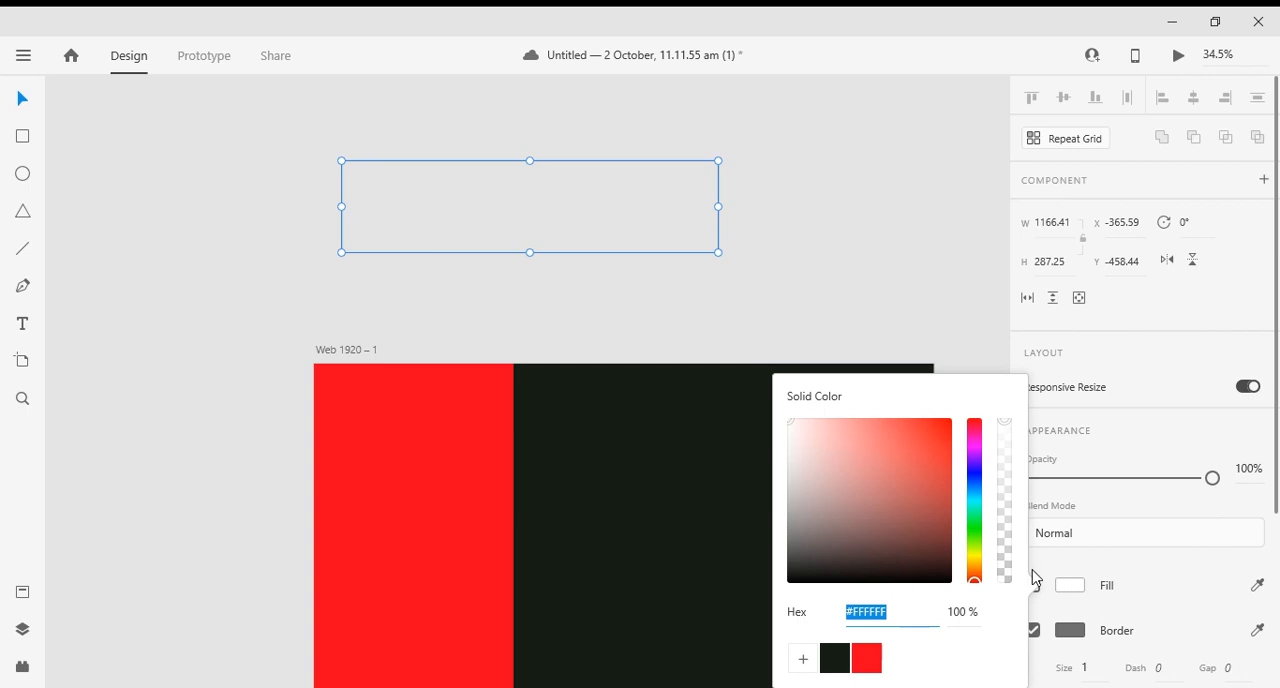
{"action": "left_click_drag", "start_coordinate": [908, 503], "coordinate": [795, 421]}
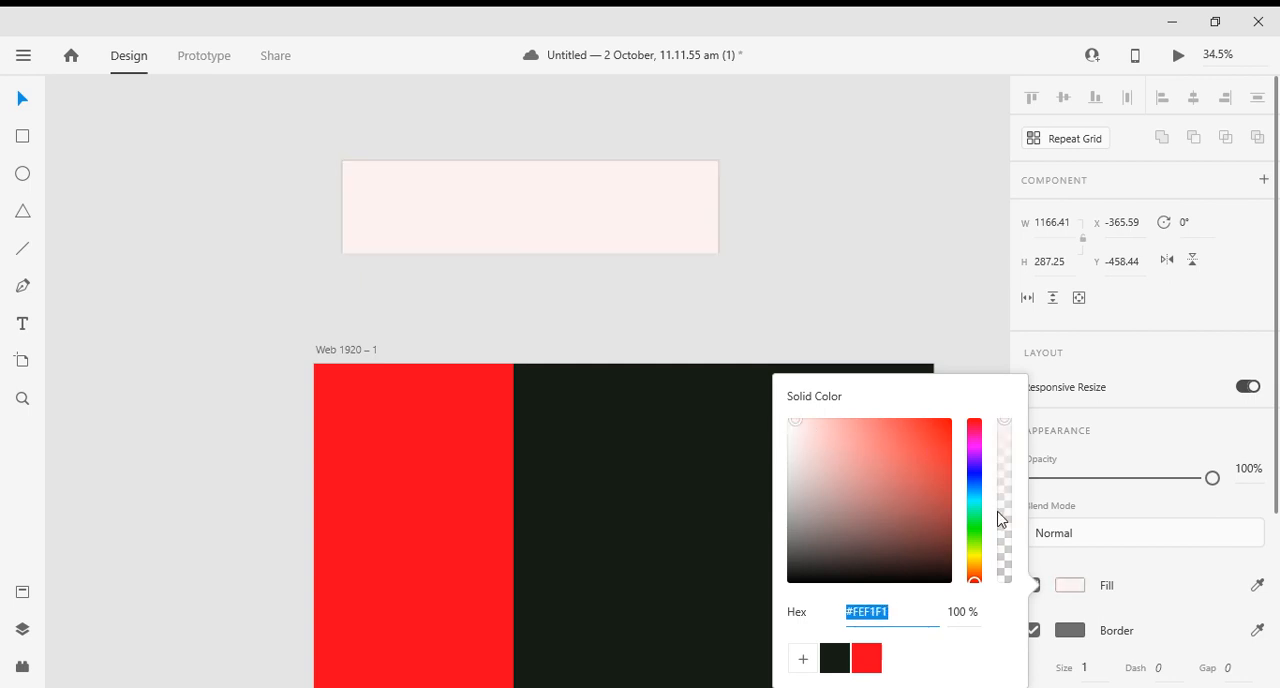
{"action": "left_click", "coordinate": [1068, 567]}
{"action": "left_click", "coordinate": [1034, 586]}
- Give the open frame path a white border and thicken it to size 16
{"action": "scroll", "coordinate": [1034, 589], "scroll_direction": "down", "scroll_amount": 3}
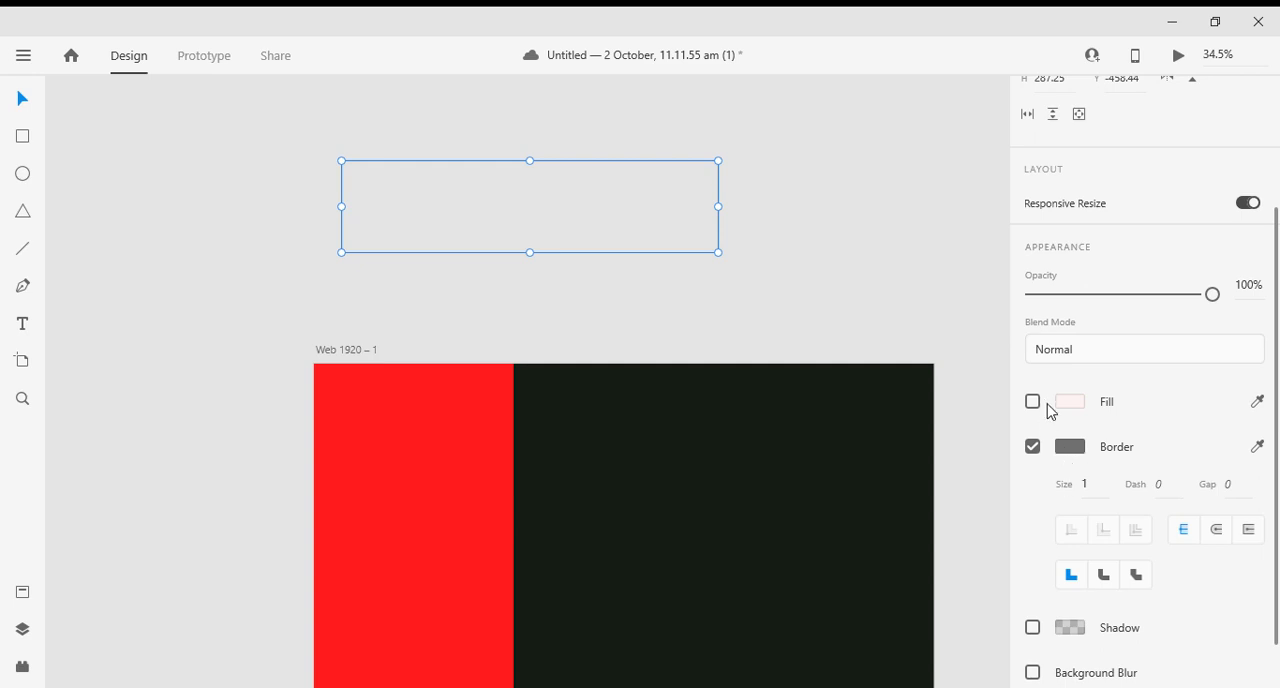
{"action": "left_click", "coordinate": [1068, 451]}
{"action": "left_click_drag", "start_coordinate": [830, 335], "coordinate": [751, 271]}
{"action": "left_click", "coordinate": [1093, 488]}
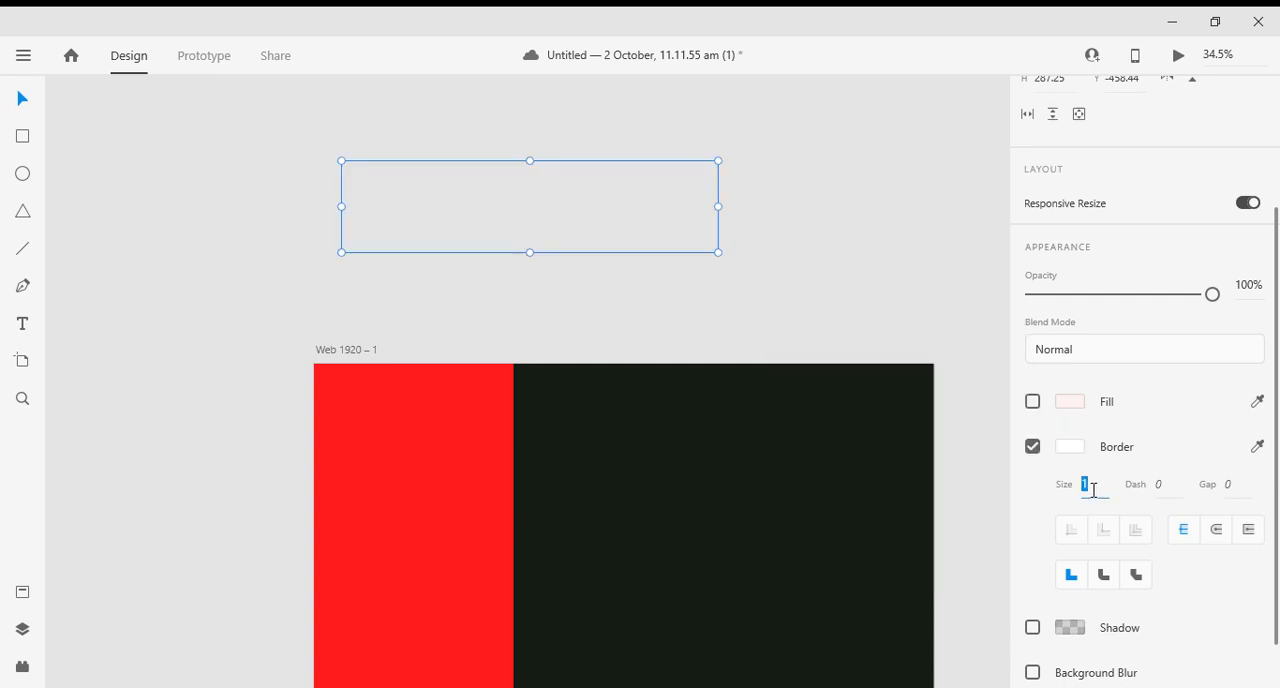
{"action": "type", "text": "6"}
{"action": "key", "text": "Return"}
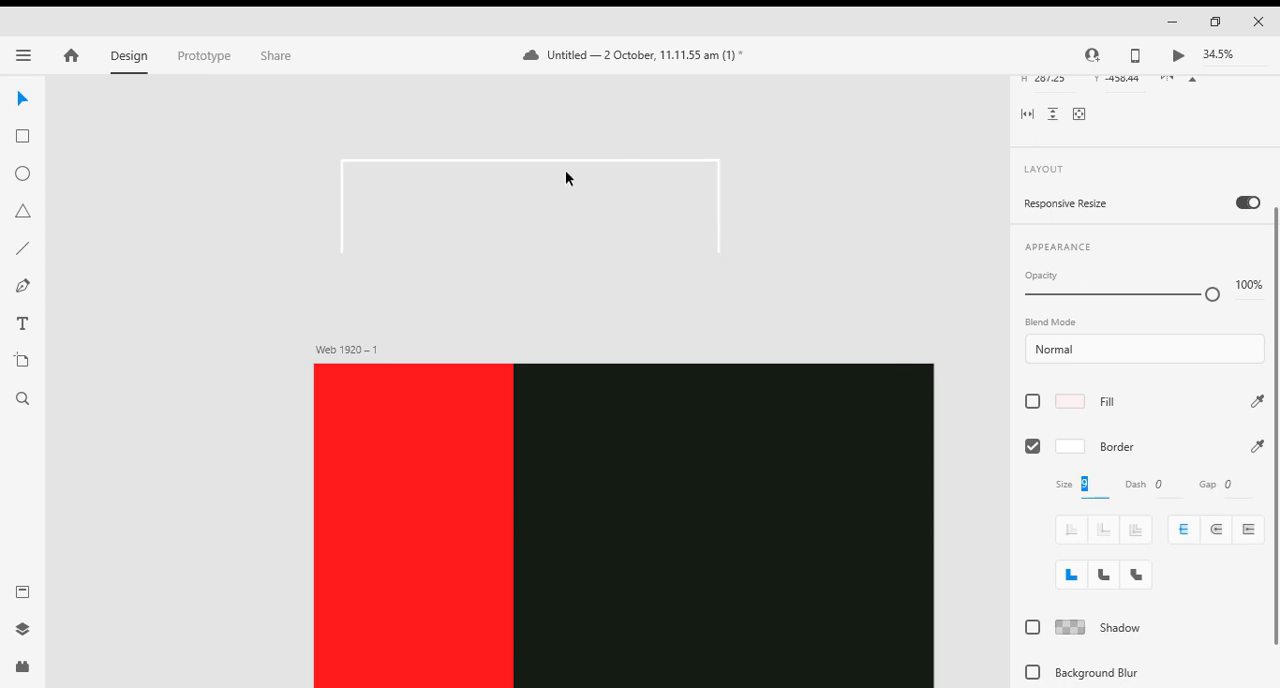
- Move the white frame onto the artboard so that it straddles the boundary between the red and dark rectangles
{"action": "left_click_drag", "start_coordinate": [537, 166], "coordinate": [726, 451]}
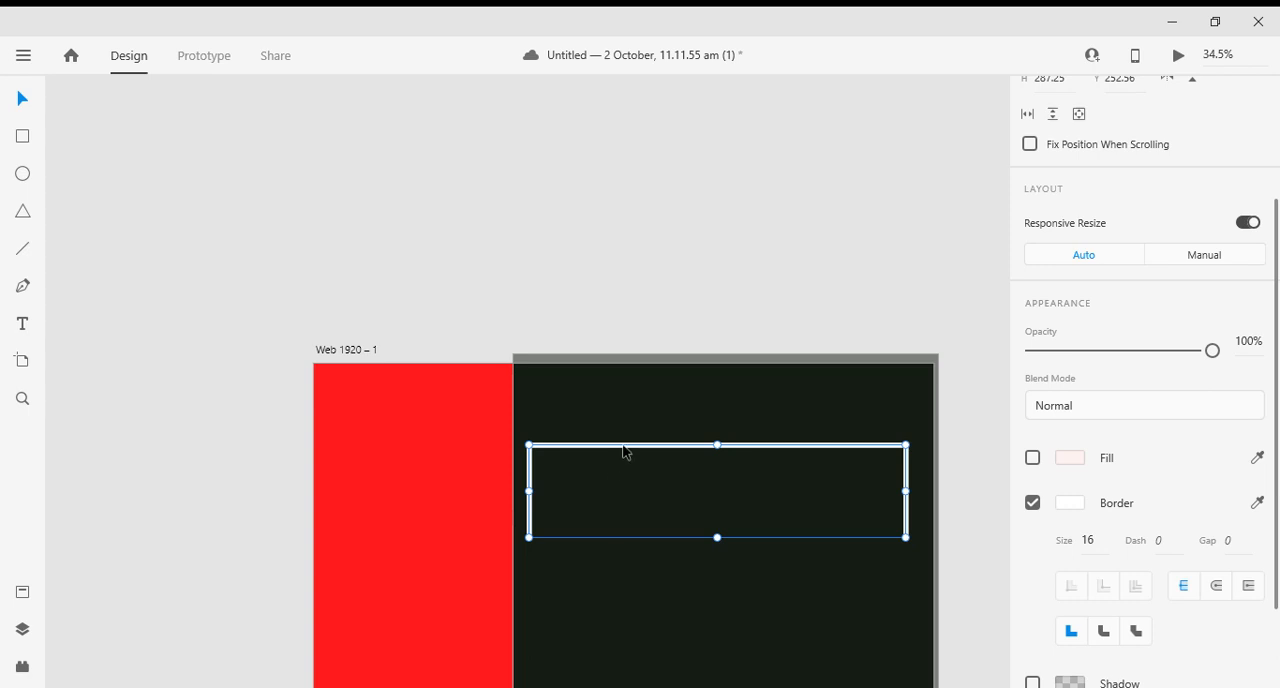
{"action": "left_click_drag", "start_coordinate": [625, 451], "coordinate": [533, 461]}
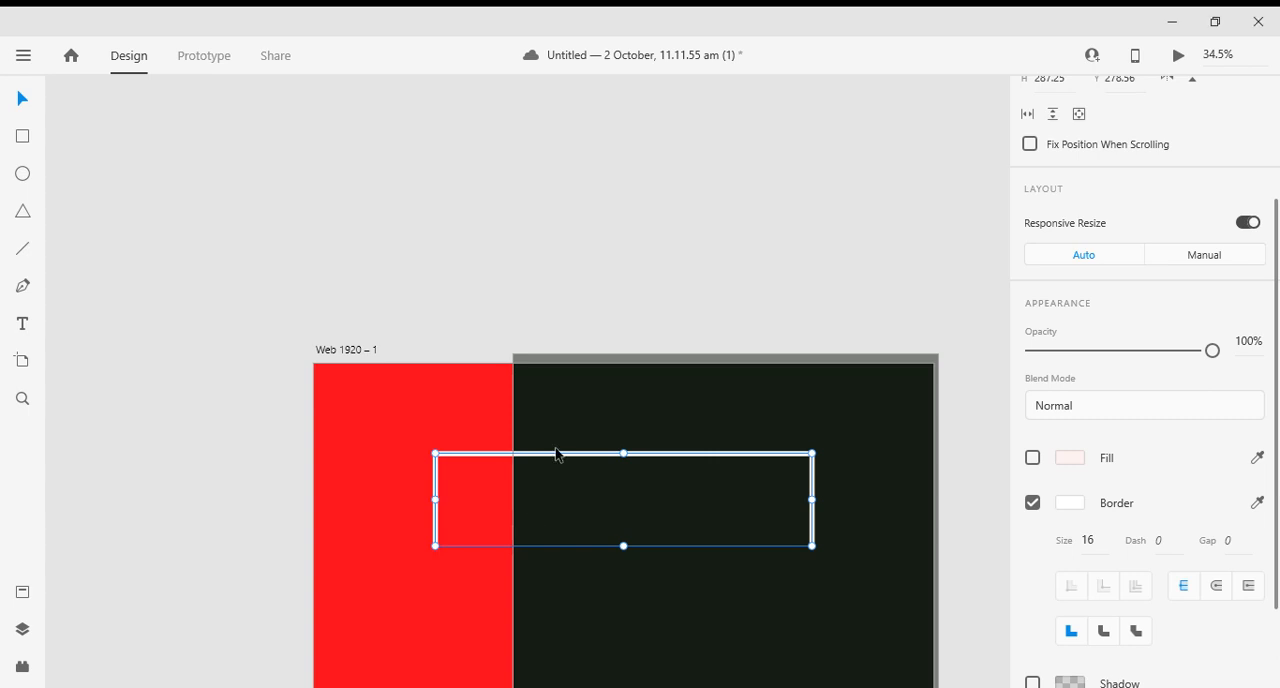
- Shift the white frame left on the artboard to about X 318, Y 282, and deselect it
{"action": "mouse_move", "coordinate": [570, 457]}
{"action": "left_mouse_down"}
{"action": "mouse_move", "coordinate": [559, 466]}
{"action": "mouse_move", "coordinate": [556, 448]}
{"action": "mouse_move", "coordinate": [554, 460]}
{"action": "left_mouse_up"}
{"action": "scroll", "coordinate": [554, 460], "scroll_direction": "down", "scroll_amount": 3}
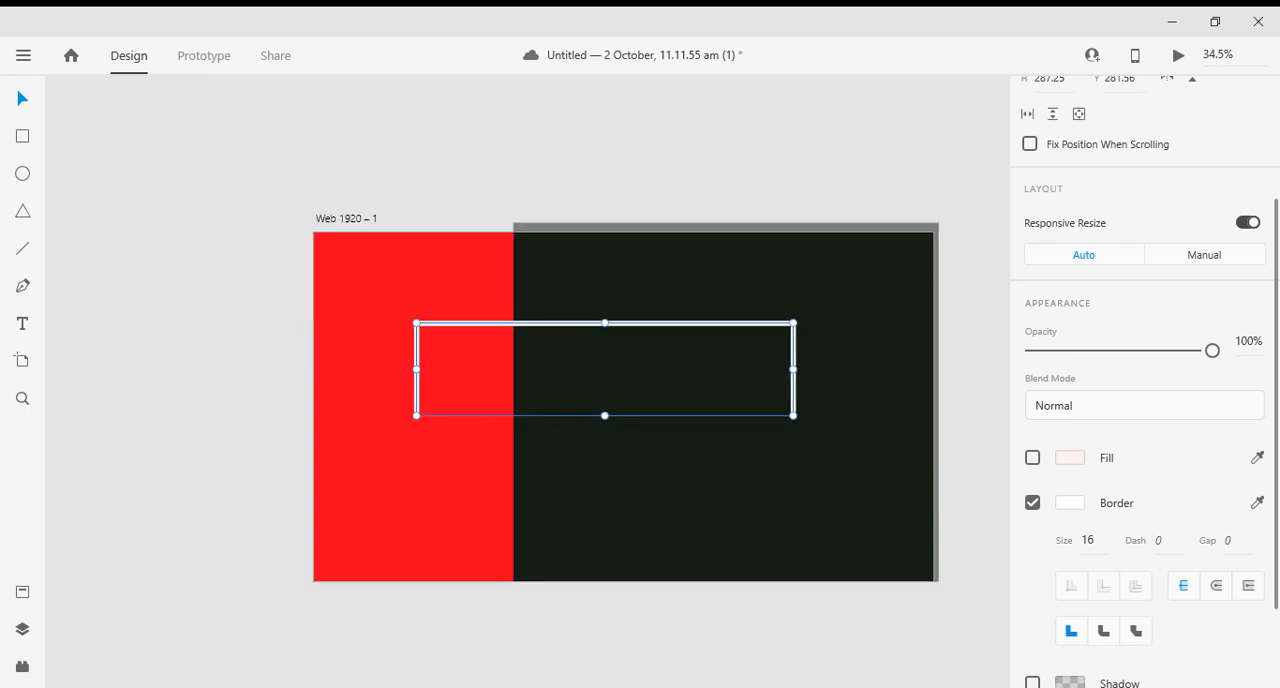
{"action": "scroll", "coordinate": [365, 401], "scroll_direction": "down", "scroll_amount": 2}
{"action": "left_click", "coordinate": [269, 409]}
{"action": "scroll", "coordinate": [334, 311], "scroll_direction": "up", "scroll_amount": 2}
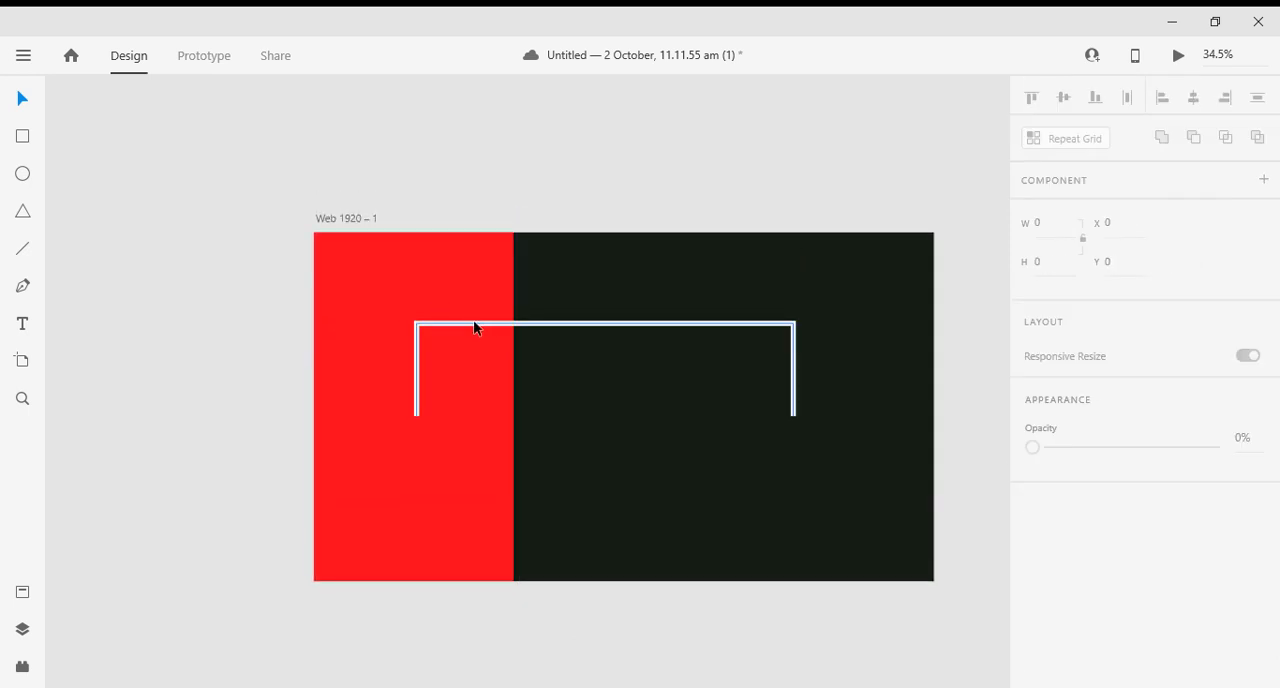
- Duplicate the white frame straight below the original at about Y 642 and rotate the copy to -180° so that it opens upward
{"action": "left_click", "coordinate": [476, 329]}
{"action": "left_click_drag", "start_coordinate": [474, 329], "coordinate": [494, 440]}
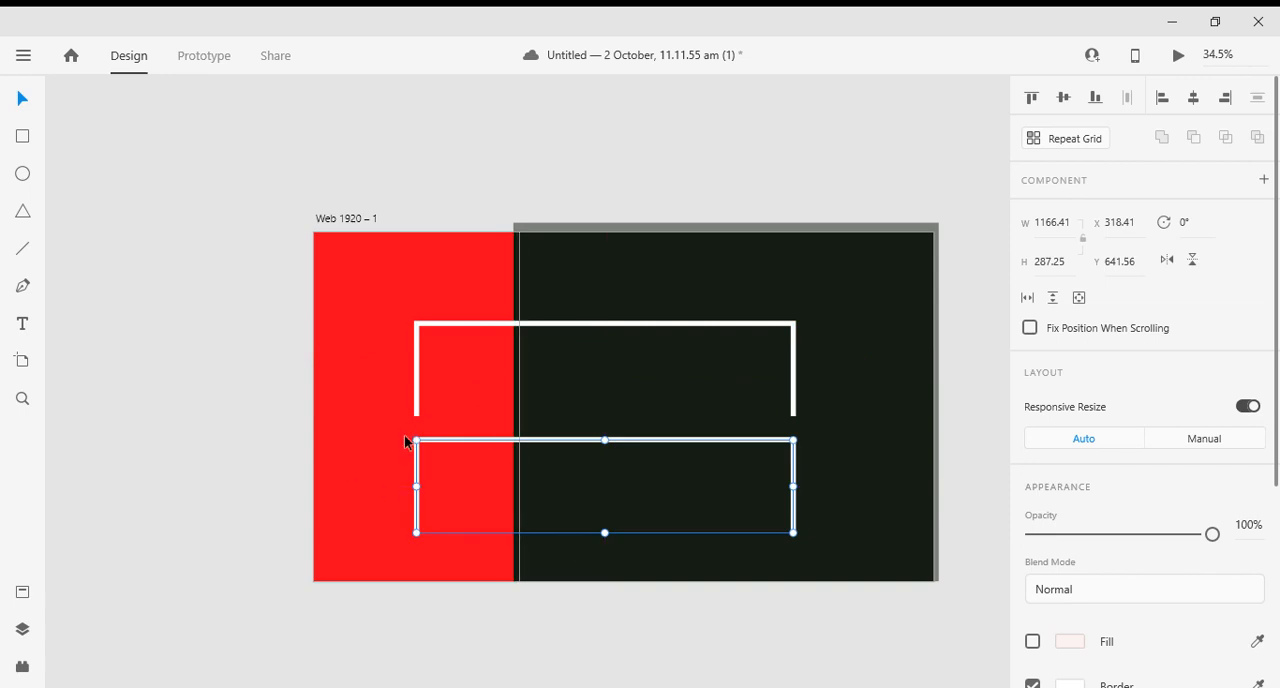
{"action": "left_click_drag", "start_coordinate": [410, 440], "coordinate": [672, 498]}
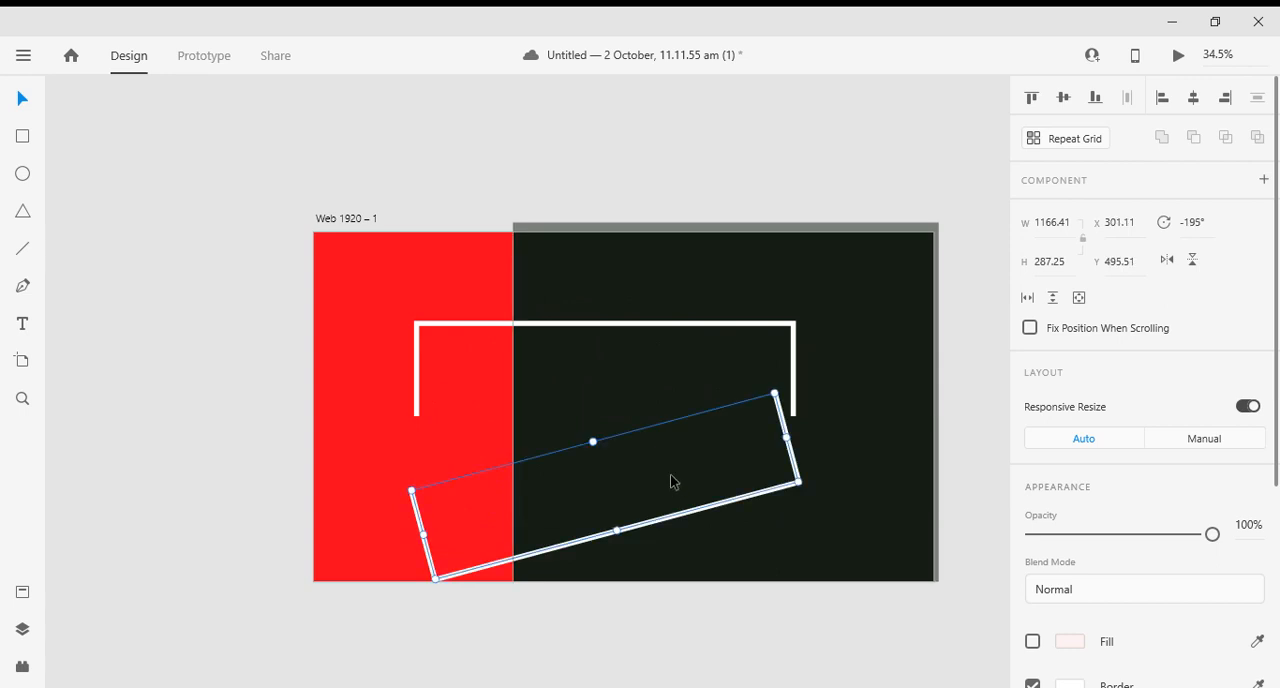
{"action": "key", "text": "ctrl+z"}
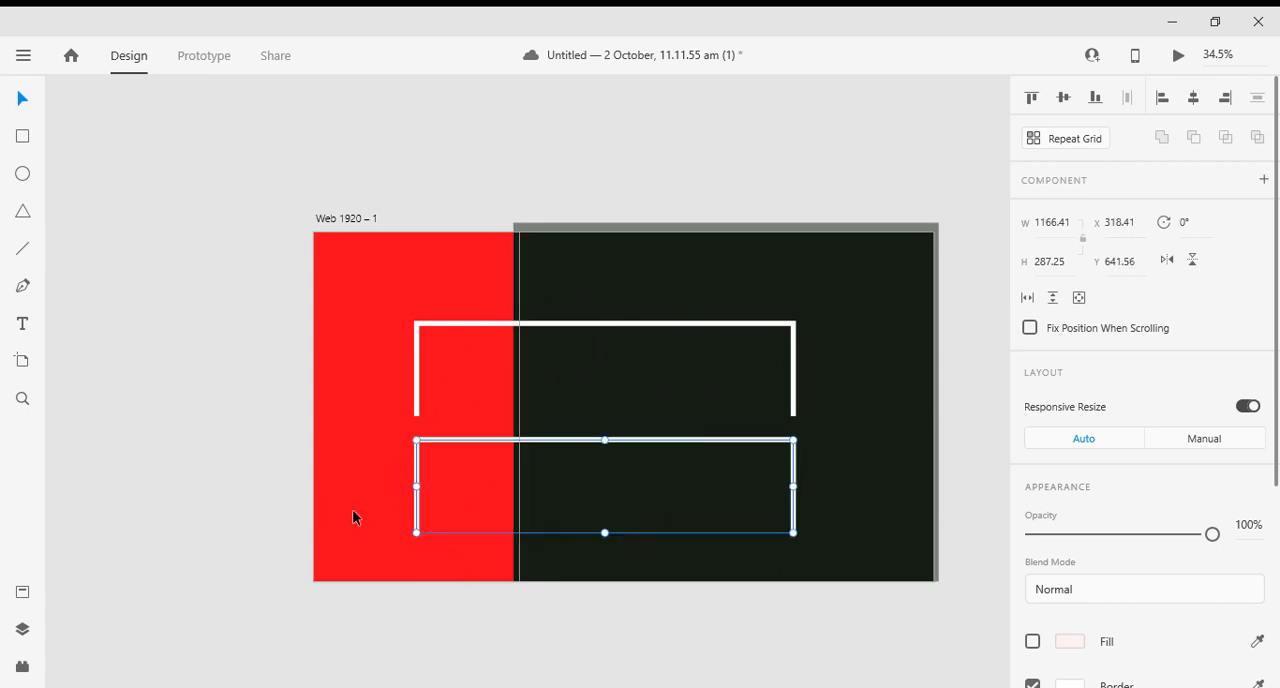
{"action": "right_click", "coordinate": [457, 449]}
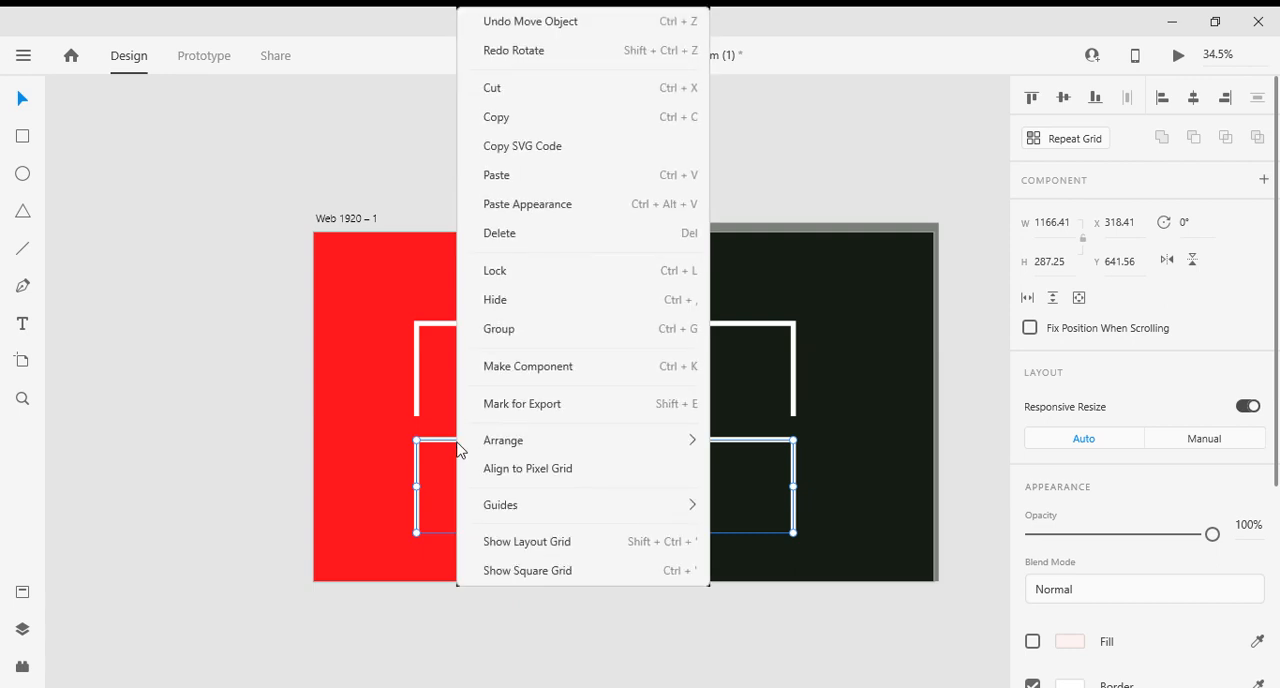
{"action": "left_click", "coordinate": [427, 445]}
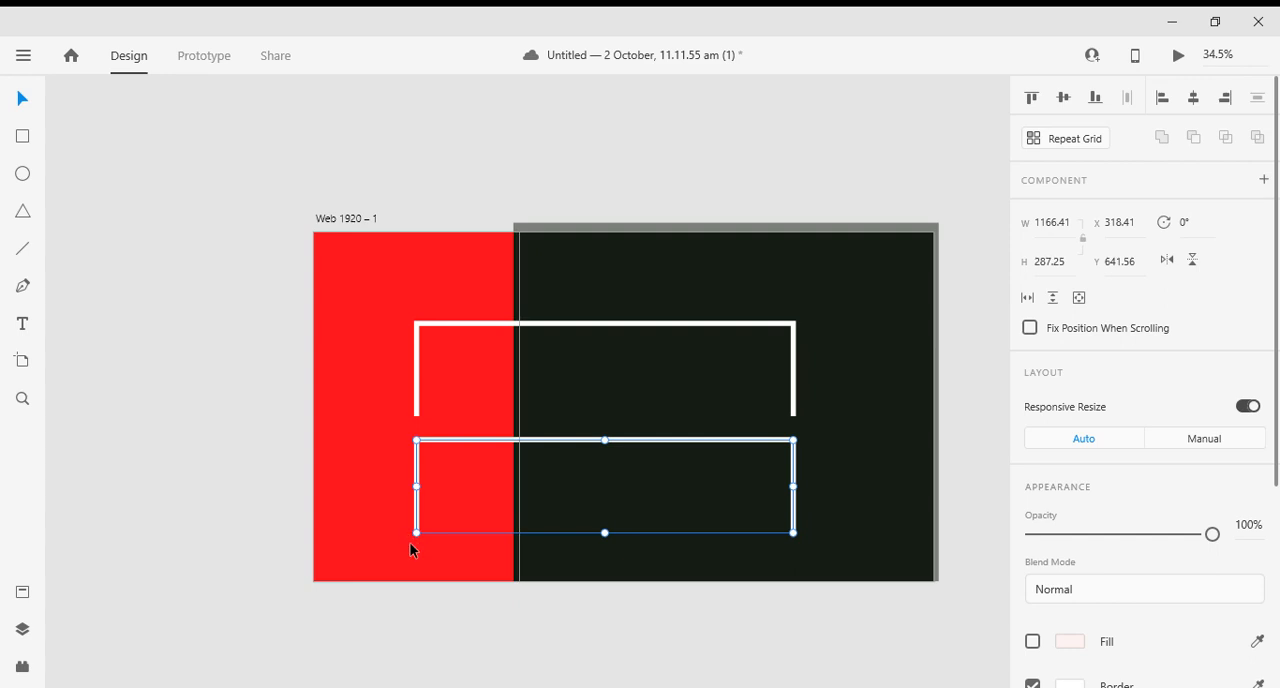
{"action": "left_click_drag", "start_coordinate": [410, 542], "coordinate": [800, 440]}
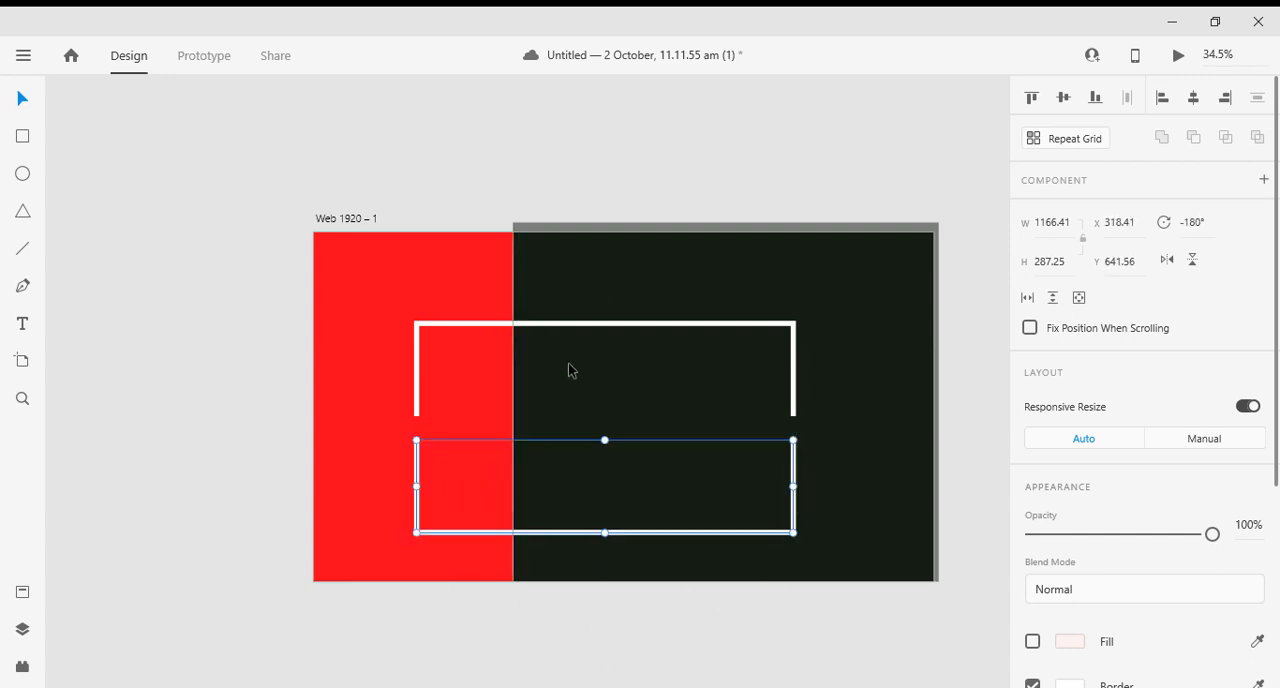
- Move the upper frame up to about Y 237 and the lower frame further down to widen the gap between them
{"action": "left_click_drag", "start_coordinate": [567, 327], "coordinate": [566, 324]}
{"action": "key", "text": "Up"}
{"action": "key", "text": "Up"}
{"action": "key", "text": "Up"}
{"action": "key", "text": "Up"}
{"action": "key", "text": "Up"}
{"action": "key", "text": "Up"}
{"action": "key", "text": "Up"}
{"action": "key", "text": "Up"}
{"action": "key", "text": "Up"}
{"action": "key", "text": "Up"}
{"action": "key", "text": "Up"}
{"action": "key", "text": "Up"}
{"action": "key", "text": "Up"}
{"action": "key", "text": "Up"}
{"action": "key", "text": "Up"}
{"action": "key", "text": "Up"}
{"action": "key", "text": "Up"}
{"action": "key", "text": "Up"}
{"action": "key", "text": "Up"}
{"action": "key", "text": "Up"}
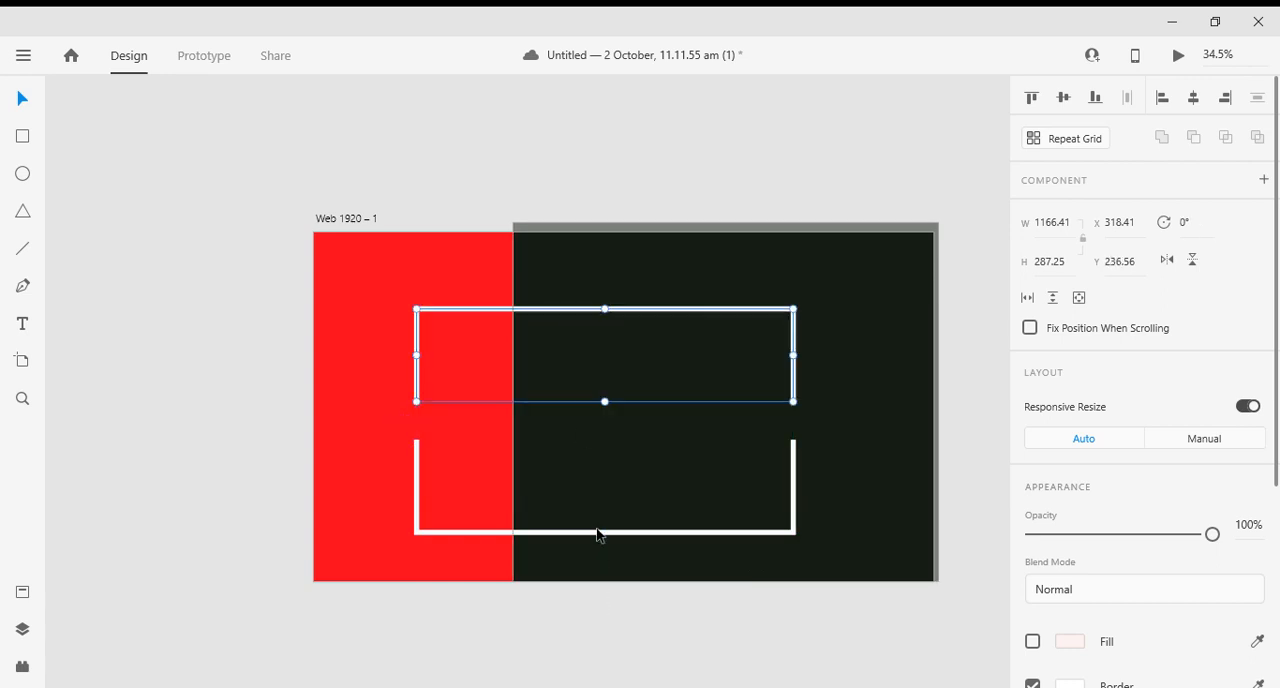
{"action": "left_click_drag", "start_coordinate": [598, 537], "coordinate": [588, 540]}
{"action": "key", "text": "Down"}
{"action": "key", "text": "Down"}
{"action": "key", "text": "Down"}
{"action": "key", "text": "Down"}
{"action": "key", "text": "Down"}
{"action": "key", "text": "Down"}
{"action": "key", "text": "Down"}
{"action": "key", "text": "Down"}
{"action": "key", "text": "Down"}
{"action": "key", "text": "Down"}
{"action": "key", "text": "Down"}
{"action": "key", "text": "Down"}
{"action": "key", "text": "Down"}
{"action": "key", "text": "Down"}
{"action": "key", "text": "Down"}
{"action": "key", "text": "Down"}
{"action": "key", "text": "Down"}
{"action": "key", "text": "Down"}
{"action": "key", "text": "Down"}
{"action": "key", "text": "Down"}
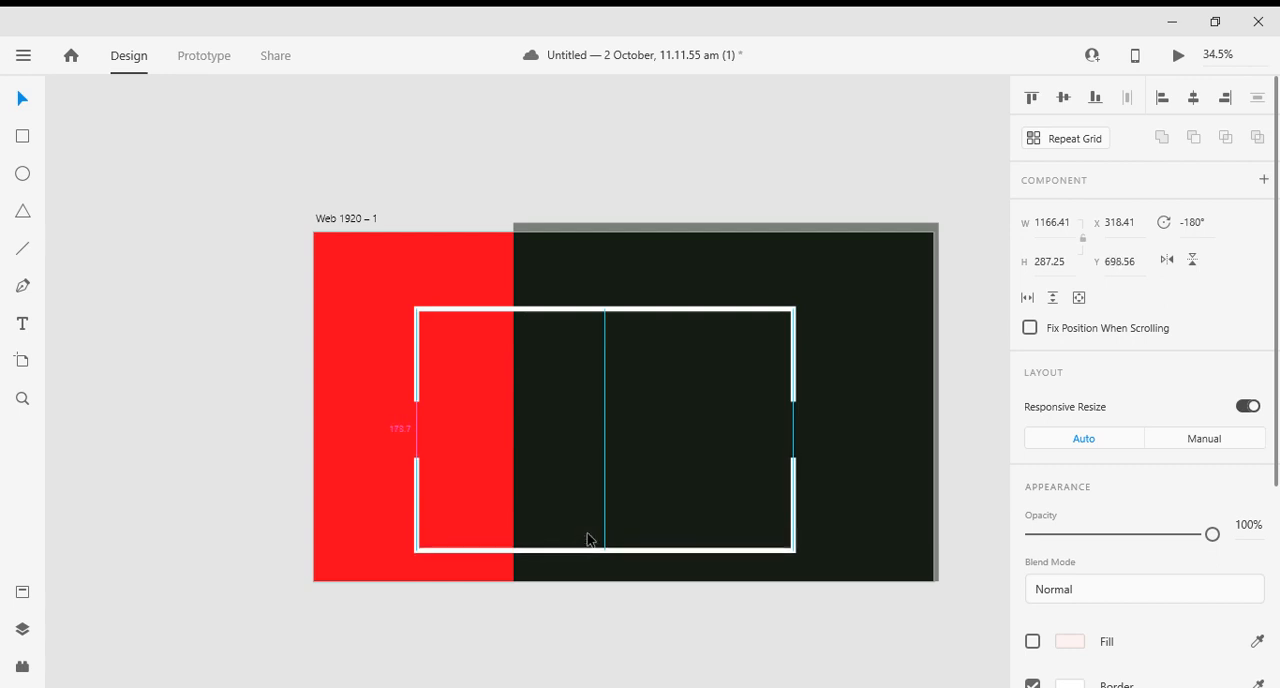
{"action": "left_click", "coordinate": [114, 563]}
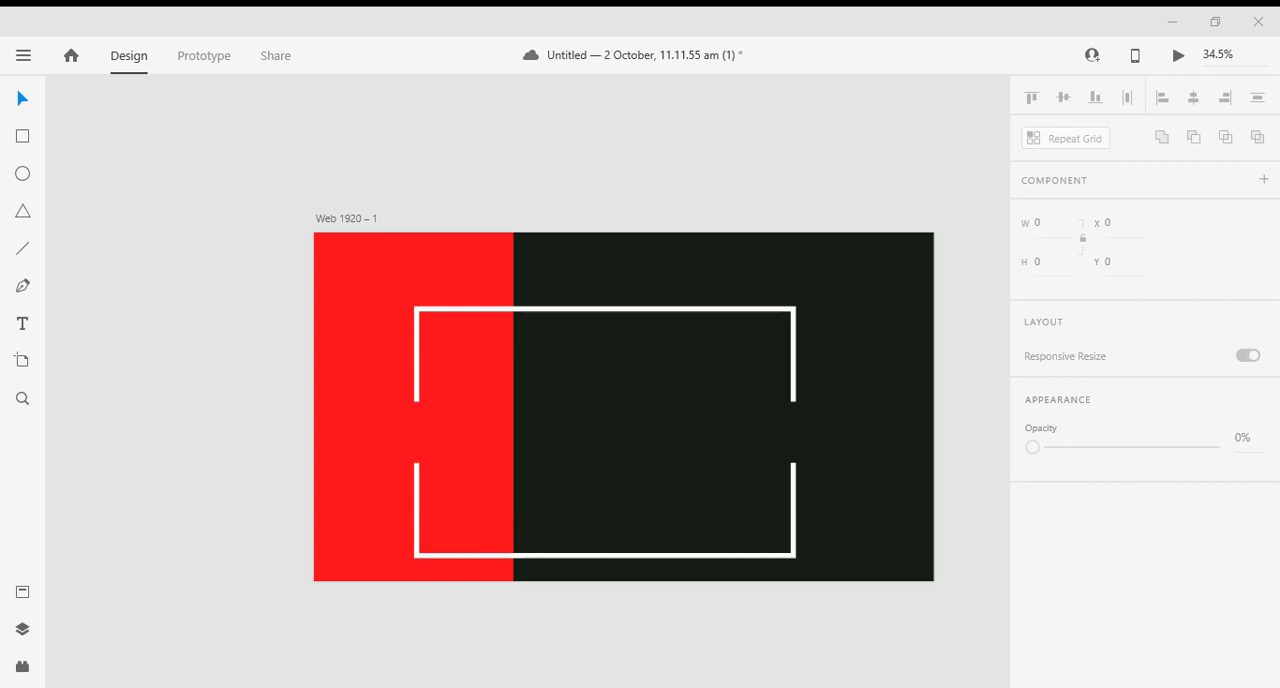
- Nudge the lower frame to about Y 701 and stretch both frames to the right to a width of about 1298
{"action": "scroll", "coordinate": [770, 485], "scroll_direction": "down", "scroll_amount": 1}
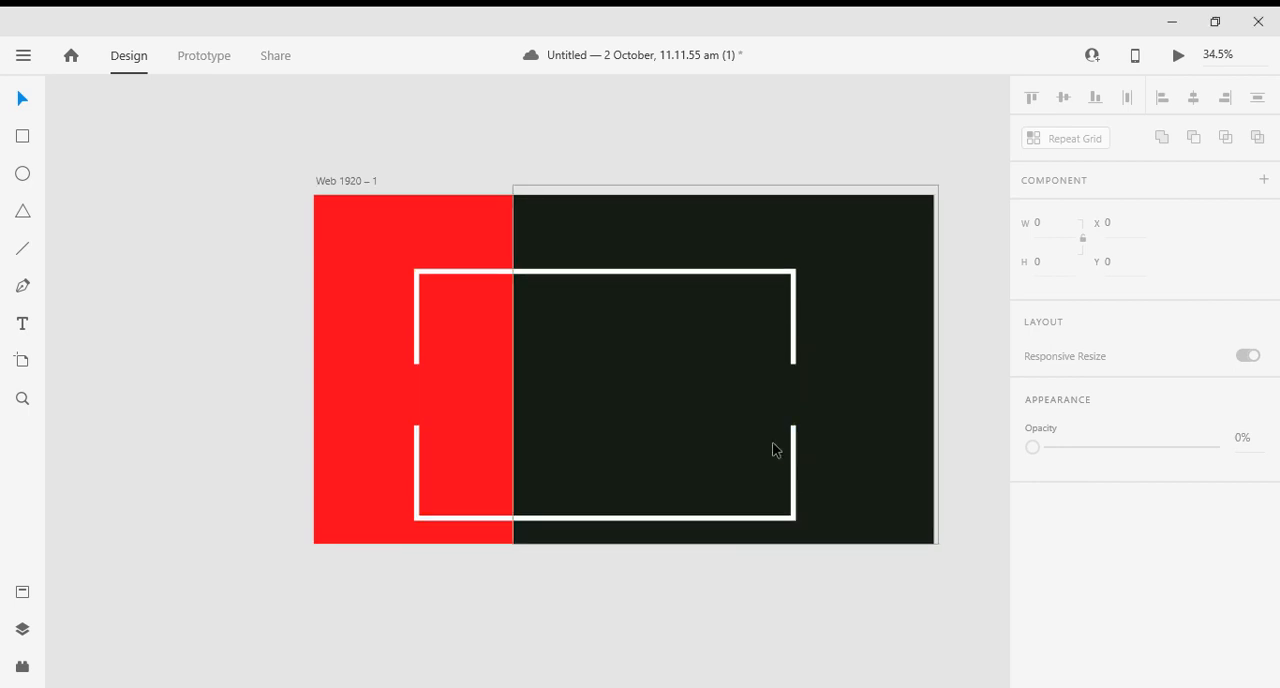
{"action": "left_click", "coordinate": [667, 524]}
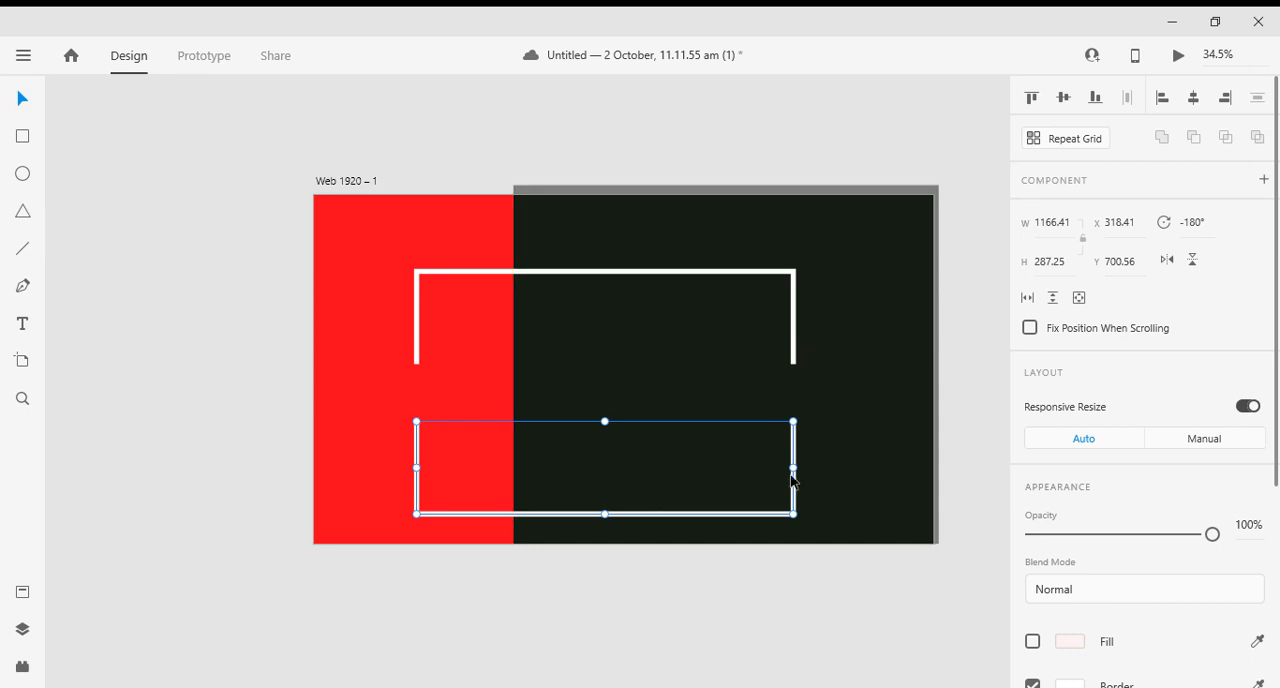
{"action": "left_click_drag", "start_coordinate": [793, 465], "coordinate": [836, 455]}
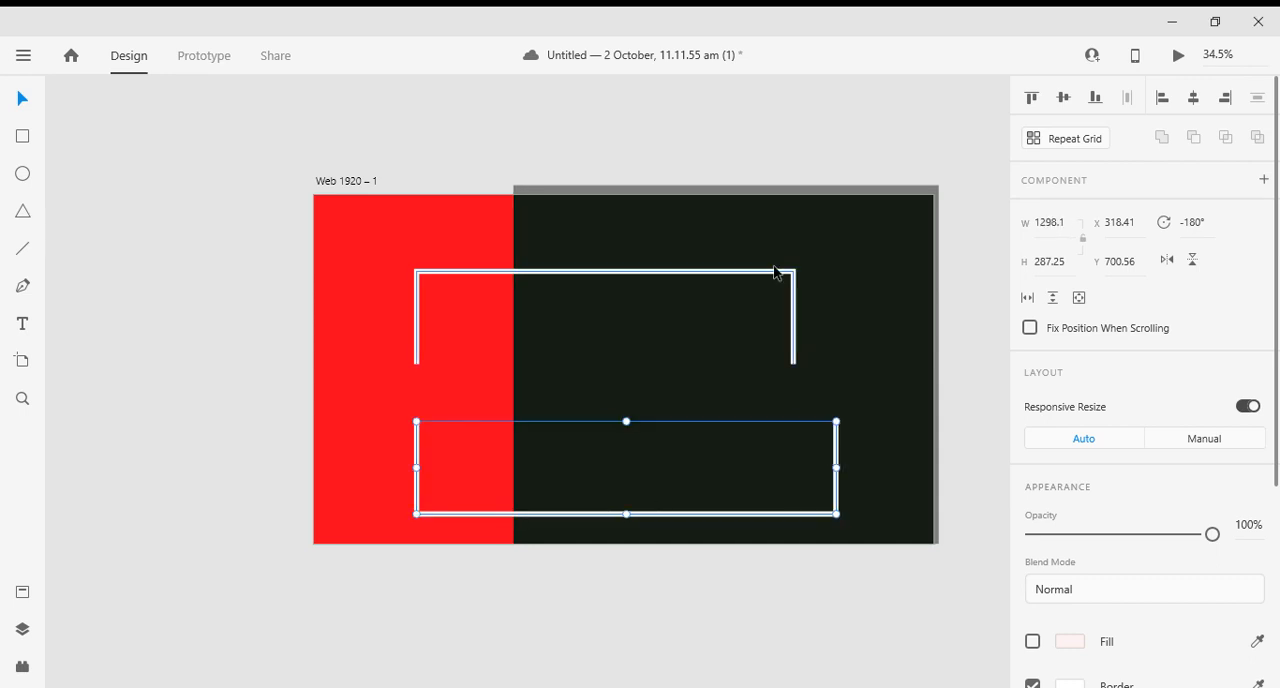
{"action": "left_click", "coordinate": [792, 310]}
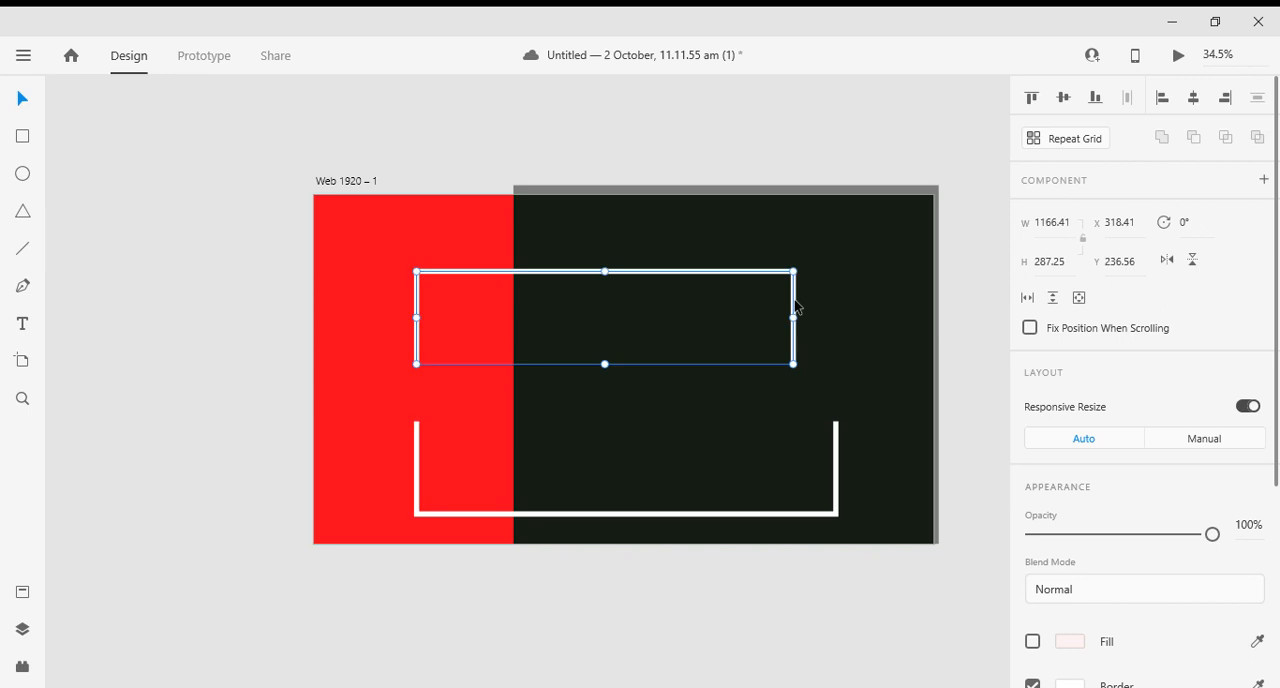
{"action": "left_click_drag", "start_coordinate": [793, 316], "coordinate": [834, 321]}
{"action": "left_click", "coordinate": [851, 322]}
{"action": "left_click", "coordinate": [841, 318]}
{"action": "left_click", "coordinate": [195, 414]}
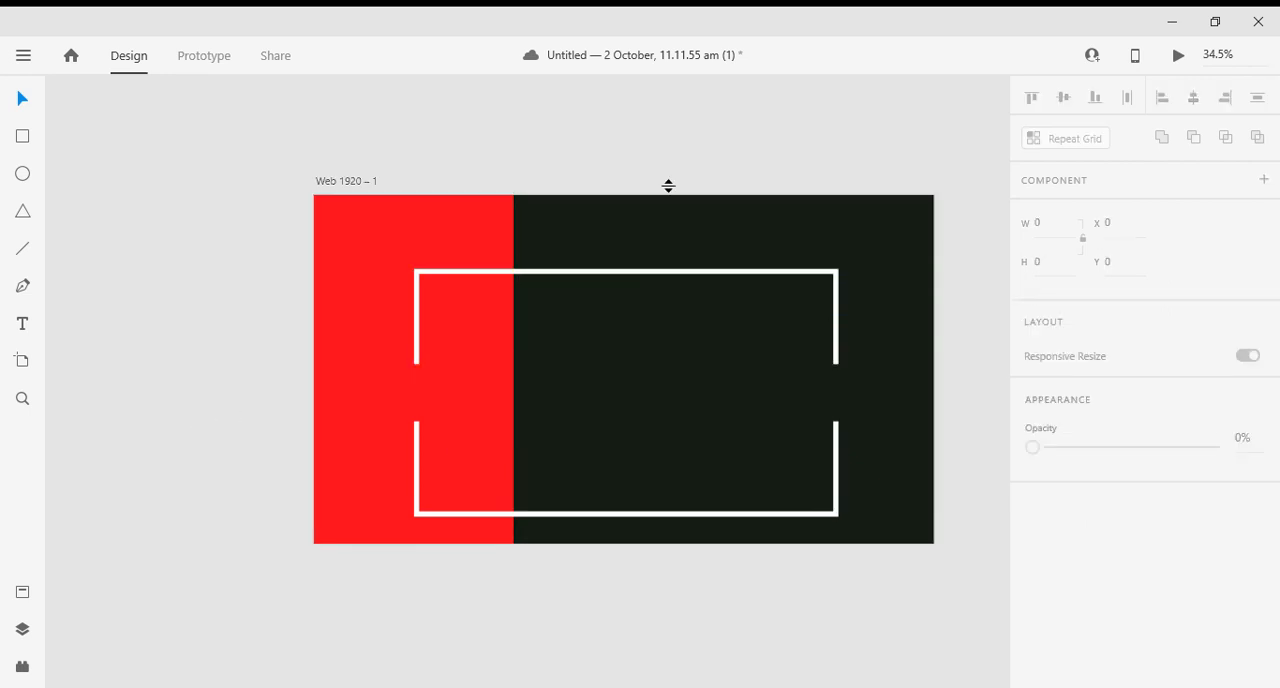
- Shorten the left side of the lower frame by moving its upper end point down to about Y 780
{"action": "left_click", "coordinate": [417, 430]}
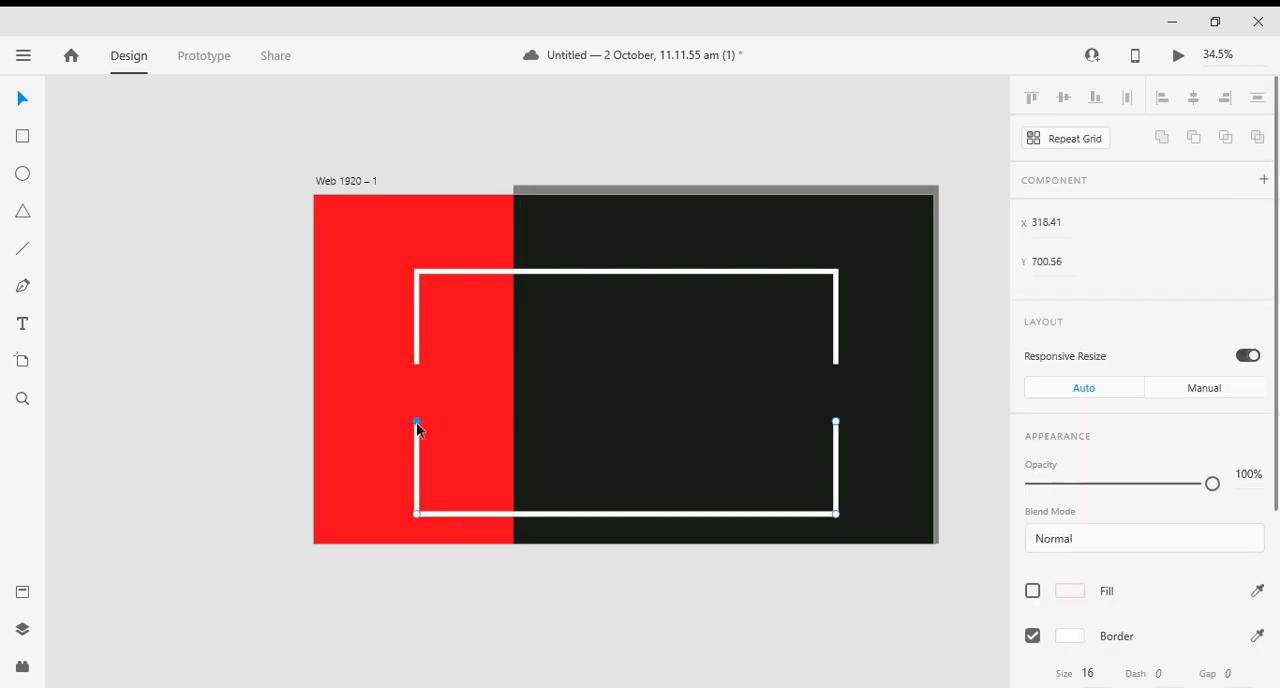
{"action": "key", "text": "Down"}
{"action": "key", "text": "Down"}
{"action": "key", "text": "Down"}
{"action": "key", "text": "Down"}
{"action": "key", "text": "Down"}
{"action": "key", "text": "Down"}
{"action": "key", "text": "Down"}
{"action": "key", "text": "Down"}
{"action": "key", "text": "Down"}
{"action": "key", "text": "Down"}
{"action": "key", "text": "Down"}
{"action": "key", "text": "Down"}
{"action": "key", "text": "Down"}
{"action": "key", "text": "Down"}
{"action": "key", "text": "Down"}
{"action": "key", "text": "Down"}
{"action": "key", "text": "Down"}
{"action": "key", "text": "Down"}
{"action": "key", "text": "Down"}
{"action": "key", "text": "Down"}
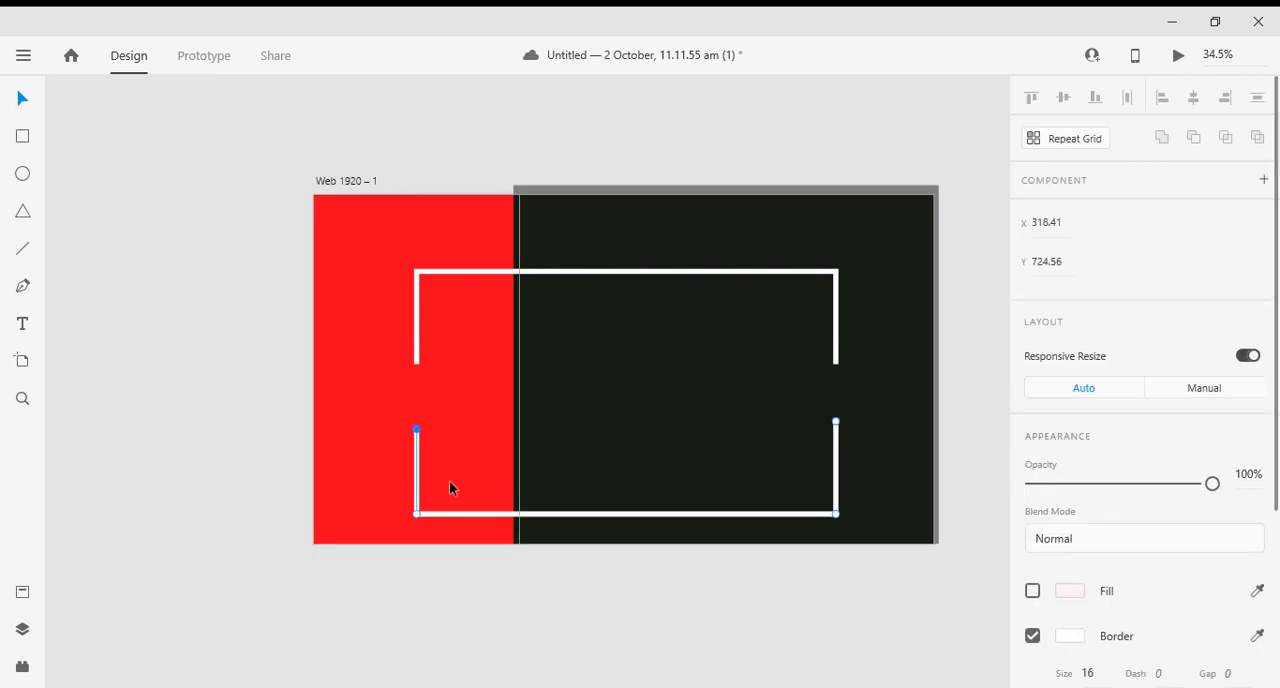
{"action": "key", "text": "Down"}
{"action": "key", "text": "Down"}
{"action": "key", "text": "Down"}
{"action": "key", "text": "Down"}
{"action": "key", "text": "Down"}
{"action": "key", "text": "Down"}
{"action": "key", "text": "Down"}
{"action": "key", "text": "Down"}
{"action": "key", "text": "Down"}
{"action": "key", "text": "Down"}
{"action": "key", "text": "Down"}
{"action": "key", "text": "Down"}
{"action": "key", "text": "Down"}
{"action": "key", "text": "Down"}
{"action": "key", "text": "Down"}
{"action": "key", "text": "Down"}
{"action": "key", "text": "Down"}
{"action": "key", "text": "Down"}
- Shorten the right side of the lower frame to about Y 778 and level its left end point with it
{"action": "left_click", "coordinate": [836, 424]}
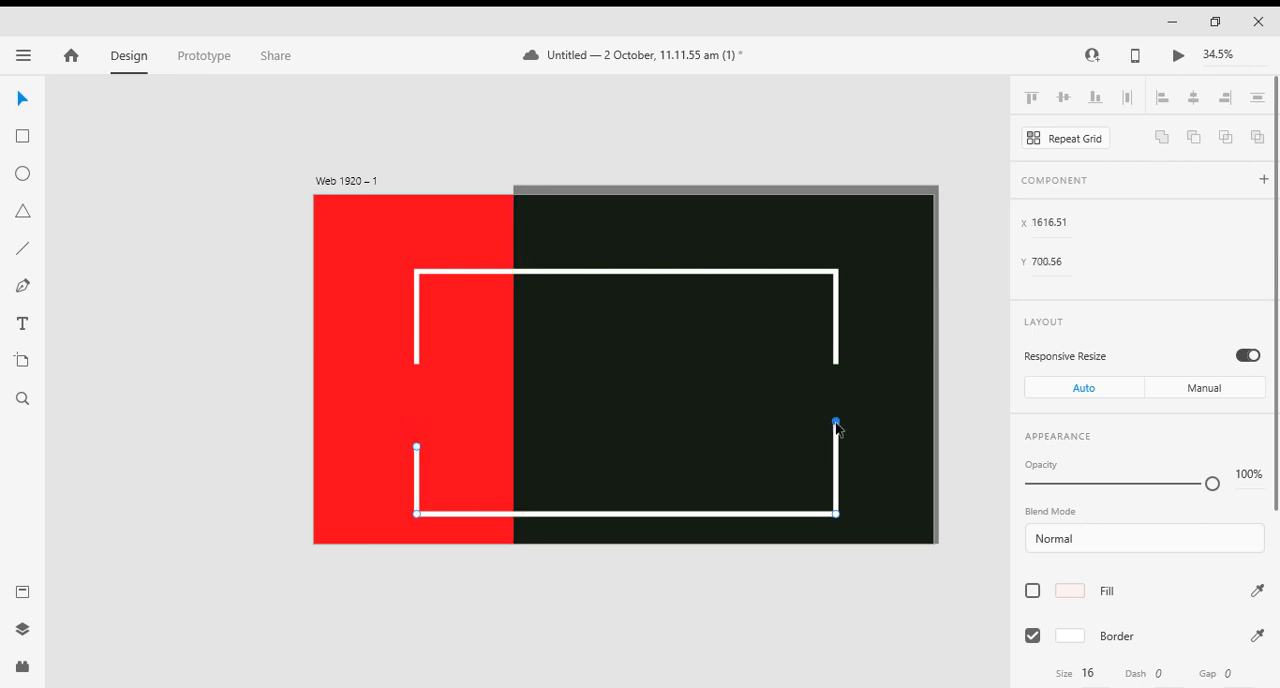
{"action": "key", "text": "Down"}
{"action": "key", "text": "Down"}
{"action": "key", "text": "Down"}
{"action": "key", "text": "Down"}
{"action": "key", "text": "Down"}
{"action": "key", "text": "Down"}
{"action": "key", "text": "Down"}
{"action": "key", "text": "Down"}
{"action": "key", "text": "Down"}
{"action": "key", "text": "Down"}
{"action": "key", "text": "Down"}
{"action": "key", "text": "Down"}
{"action": "key", "text": "Down"}
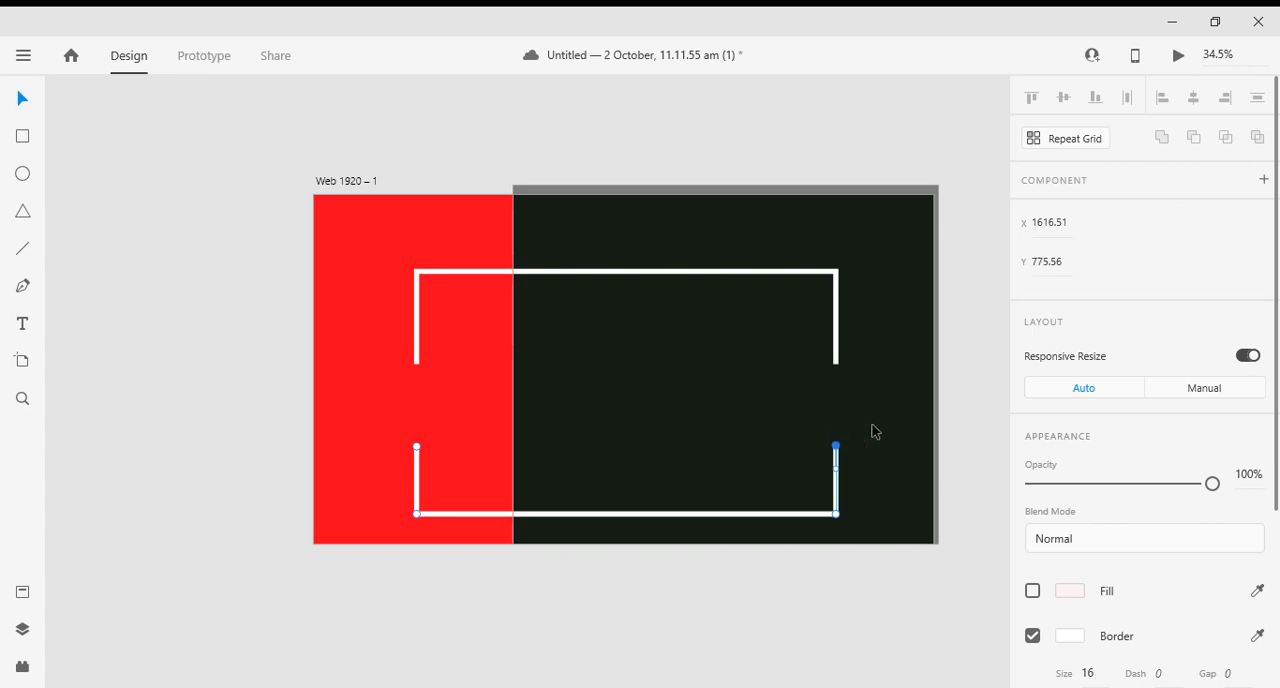
{"action": "left_click", "coordinate": [731, 451]}
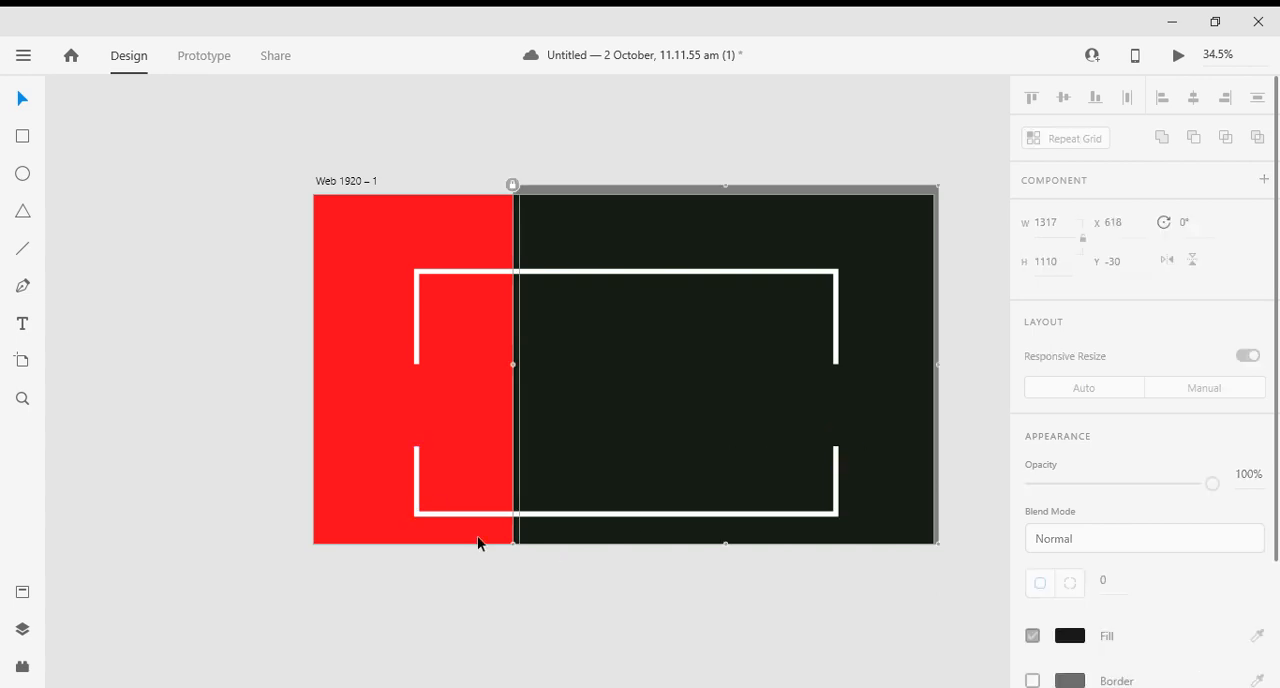
{"action": "left_click", "coordinate": [417, 451]}
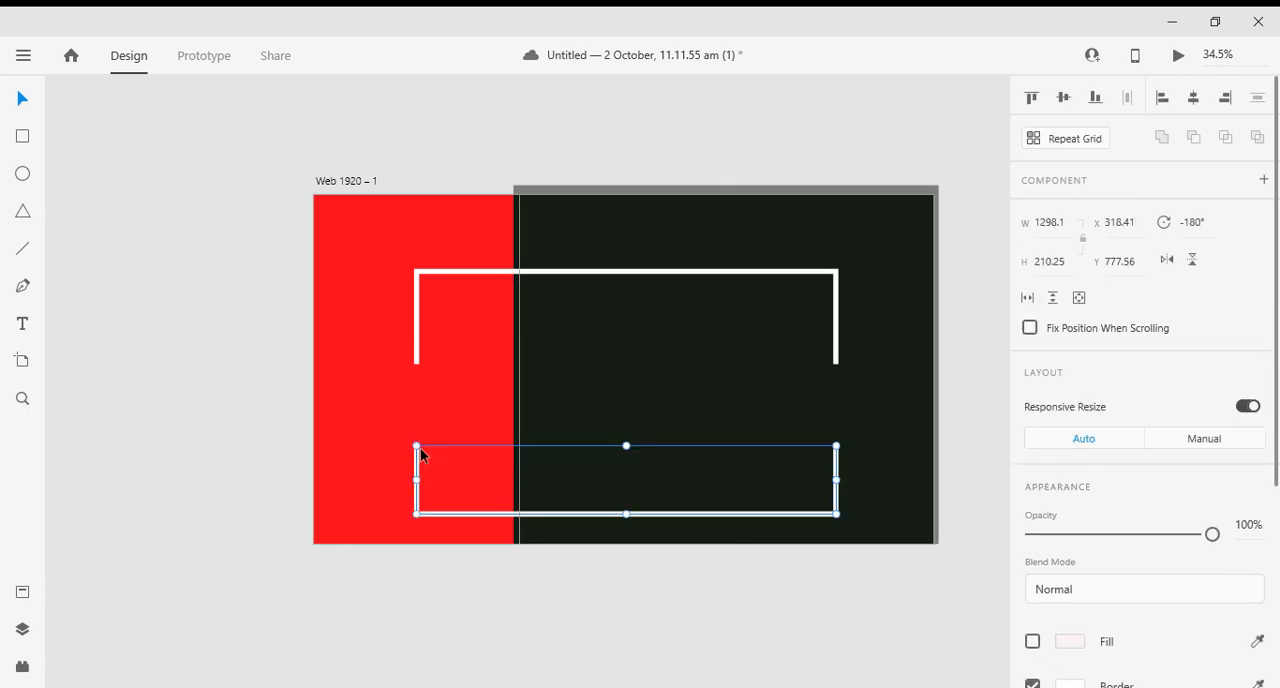
{"action": "double_click", "coordinate": [418, 461]}
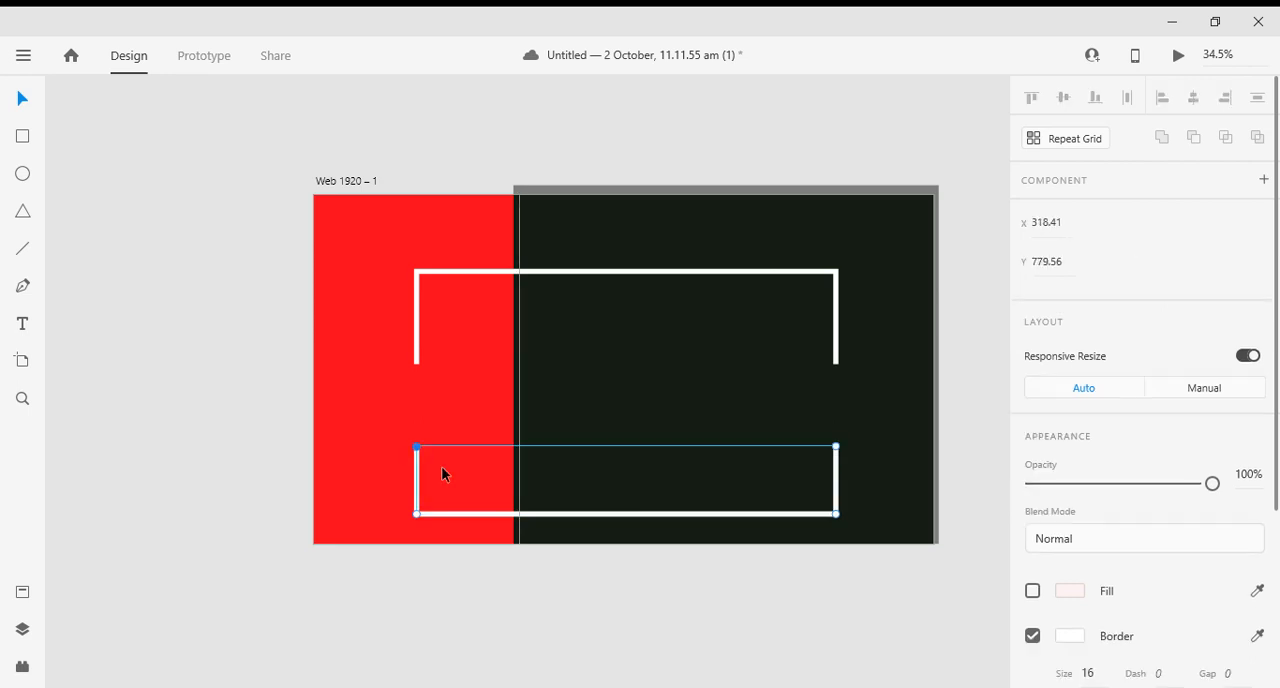
{"action": "left_click", "coordinate": [240, 469]}
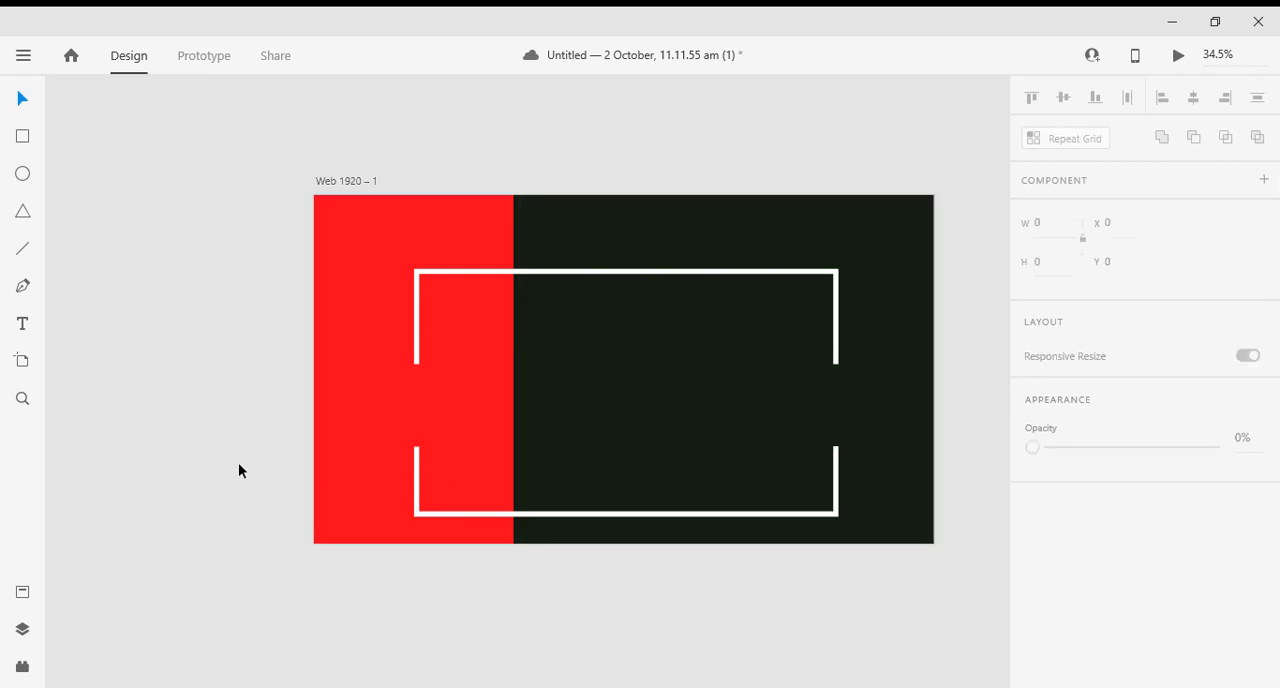
- Replace the upper frame with a copy of the shortened lower frame placed at about Y 288
{"action": "left_click", "coordinate": [599, 283]}
{"action": "key", "text": "Delete"}
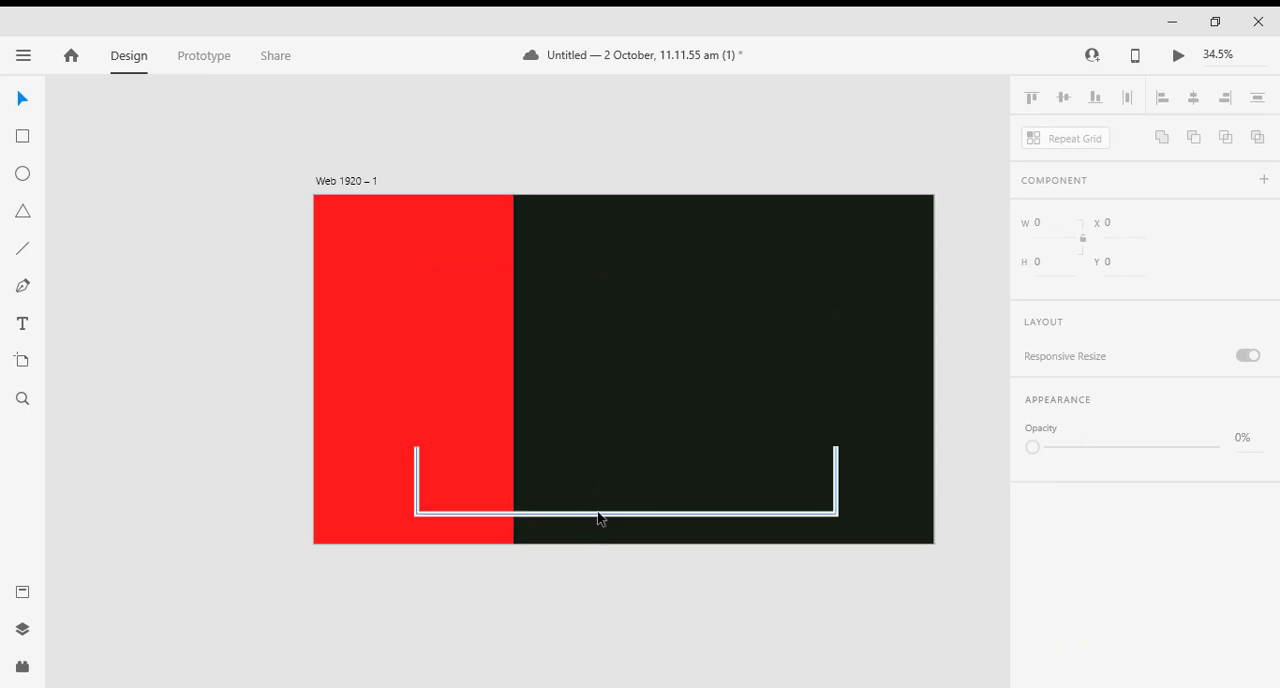
{"action": "left_click_drag", "start_coordinate": [600, 514], "coordinate": [620, 362]}
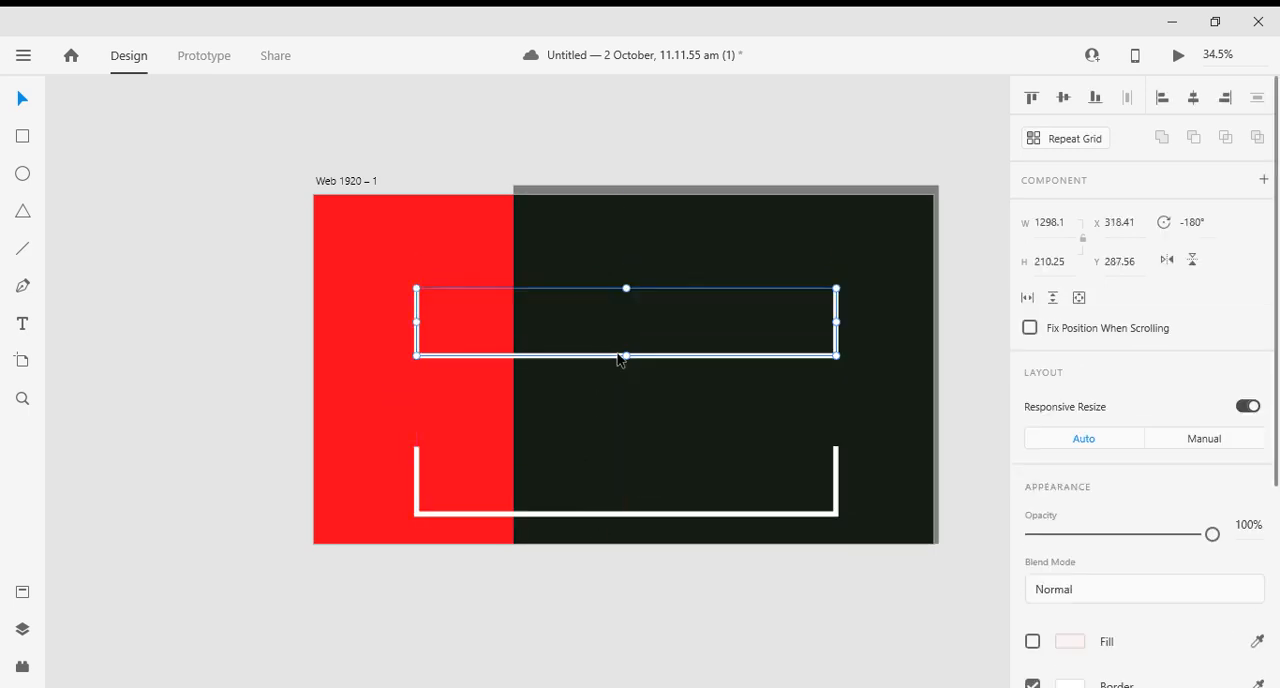
- Rotate the upper frame copy by 180° so that it opens downward, and deselect it
{"action": "left_click_drag", "start_coordinate": [842, 362], "coordinate": [389, 287]}
{"action": "left_click", "coordinate": [30, 366]}
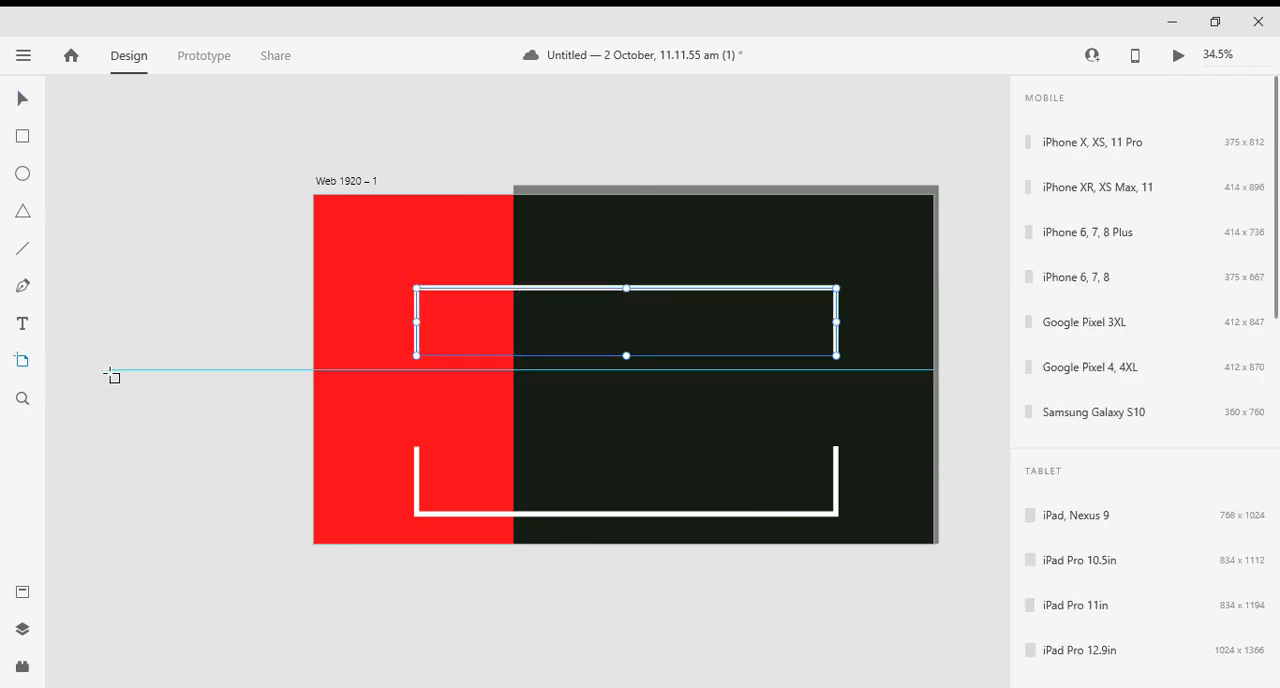
{"action": "left_click", "coordinate": [22, 99]}
{"action": "left_click", "coordinate": [129, 419]}
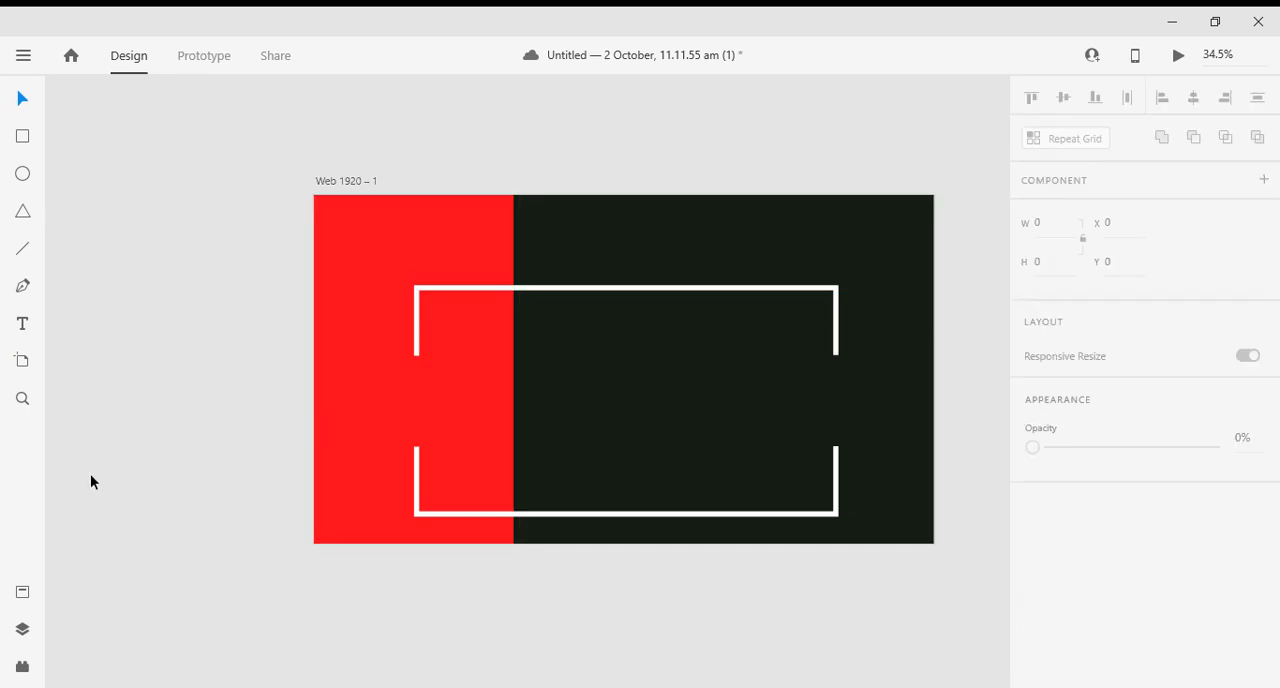
- Select both white frames together and align their centers horizontally
{"action": "left_click", "coordinate": [572, 363]}
{"action": "left_click", "coordinate": [418, 377]}
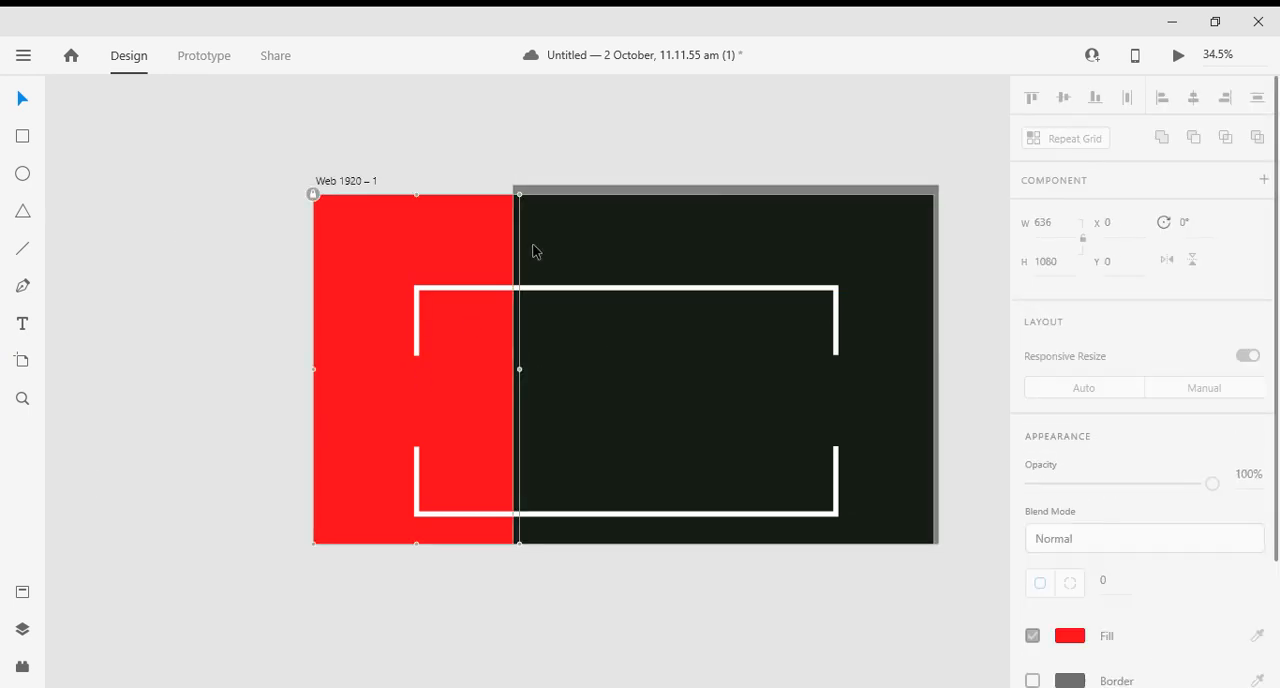
{"action": "left_click", "coordinate": [516, 289]}
{"action": "left_click", "coordinate": [188, 368]}
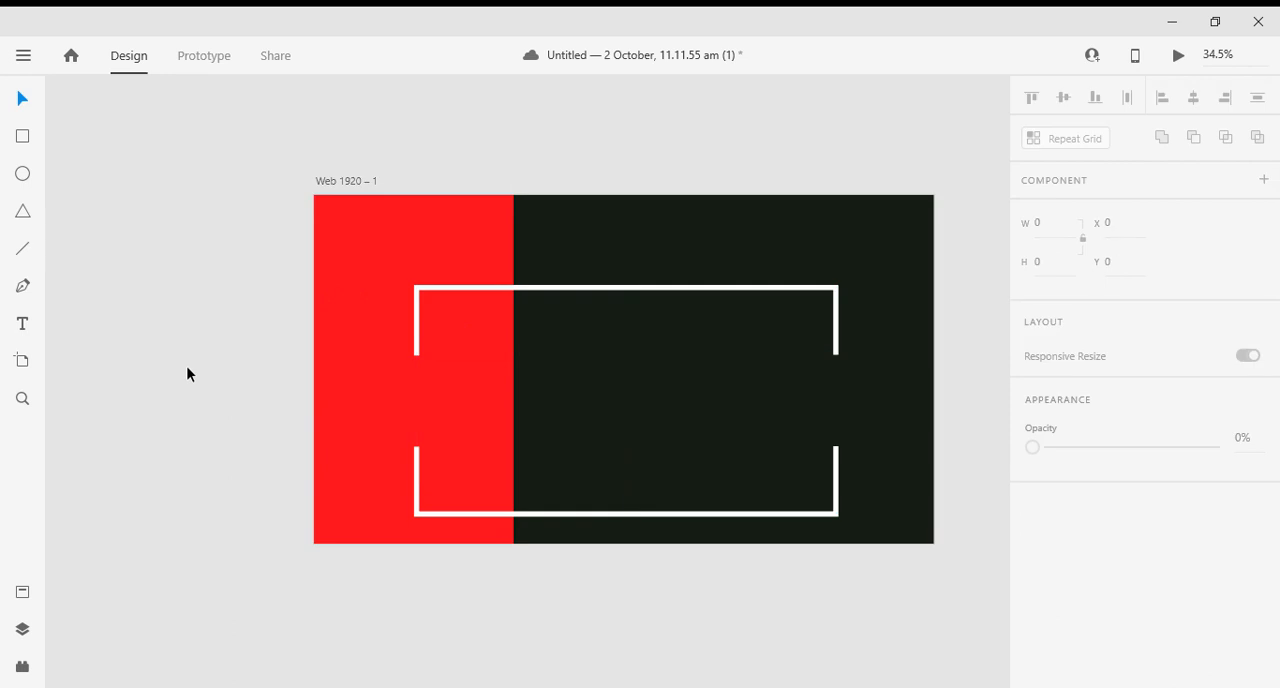
{"action": "left_click", "coordinate": [710, 521]}
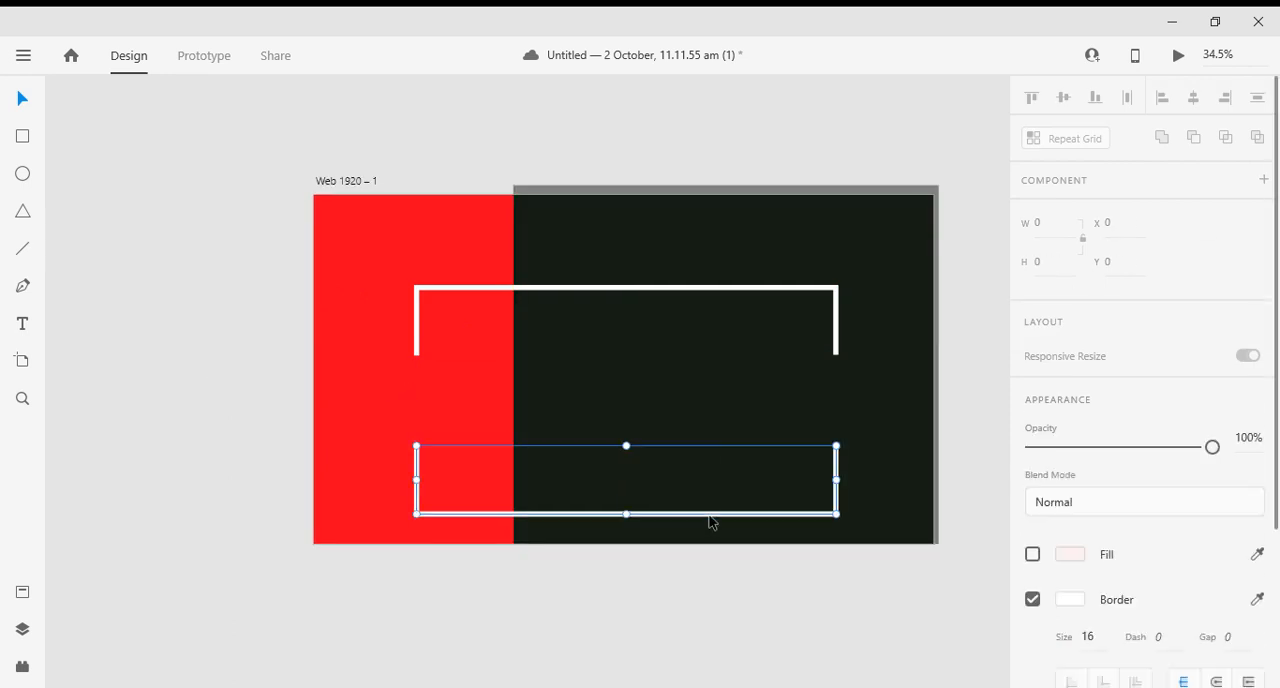
{"action": "left_click", "coordinate": [674, 287], "text": "shift"}
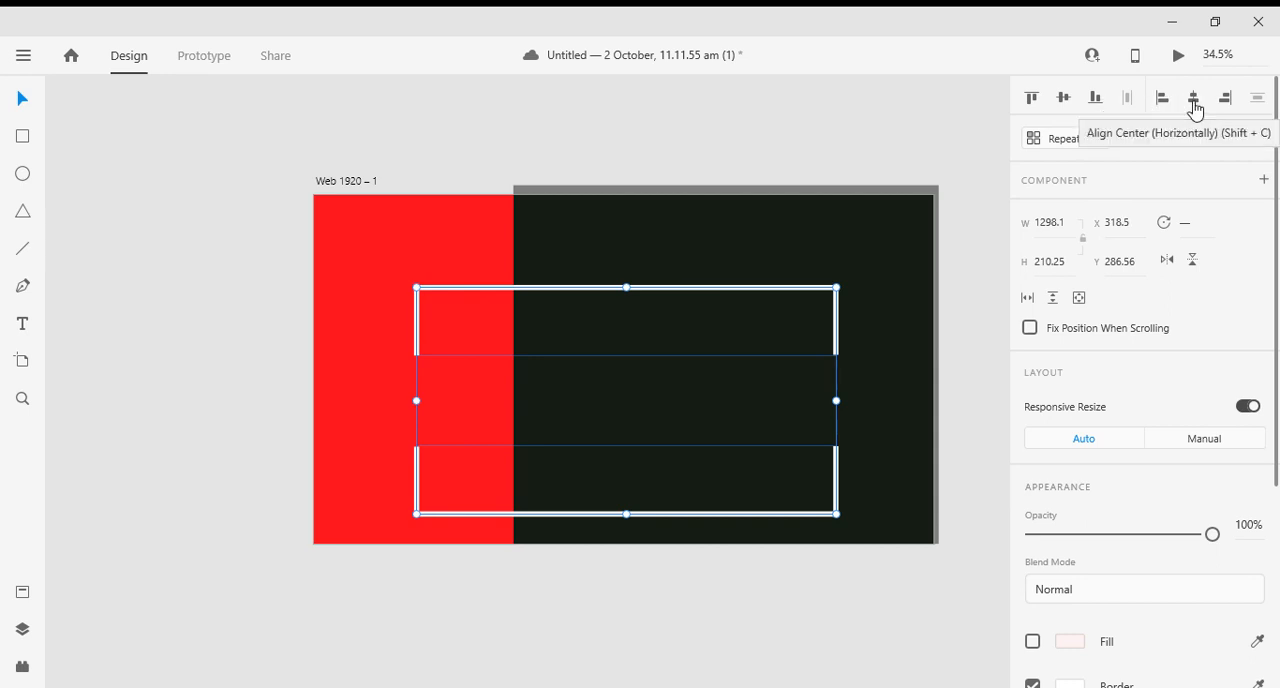
{"action": "left_click", "coordinate": [183, 481]}
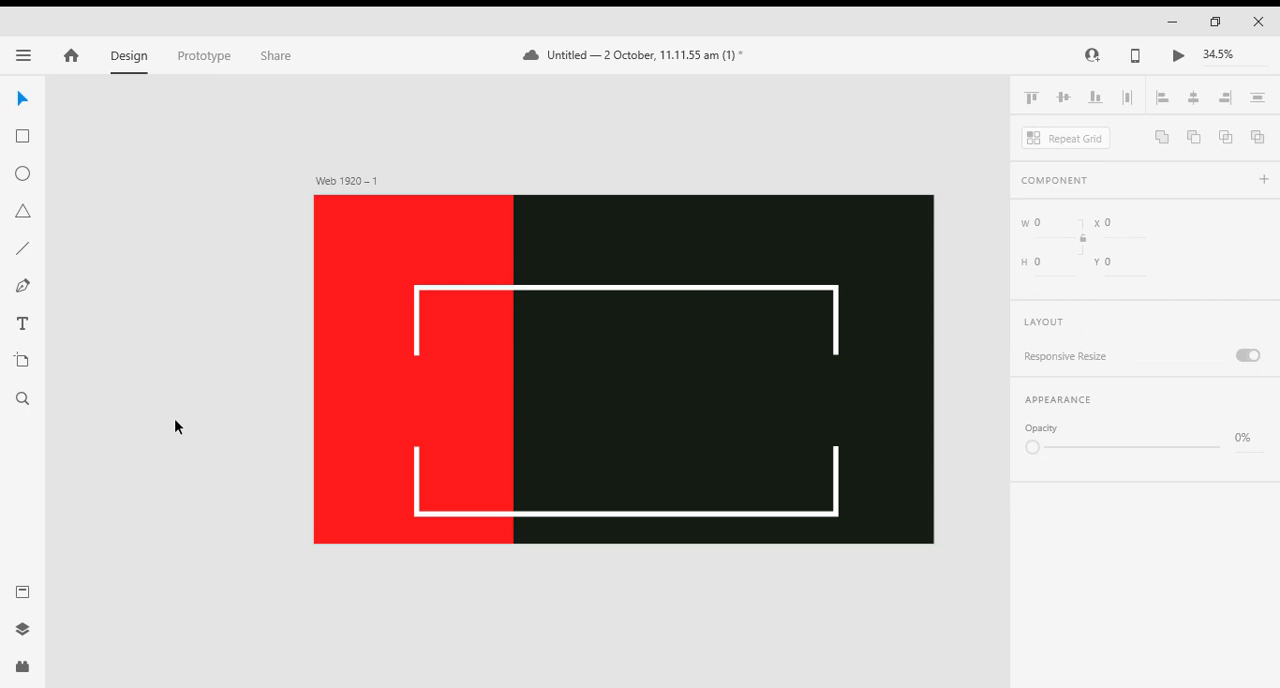
{"action": "scroll", "coordinate": [174, 426], "scroll_direction": "down", "scroll_amount": 3}
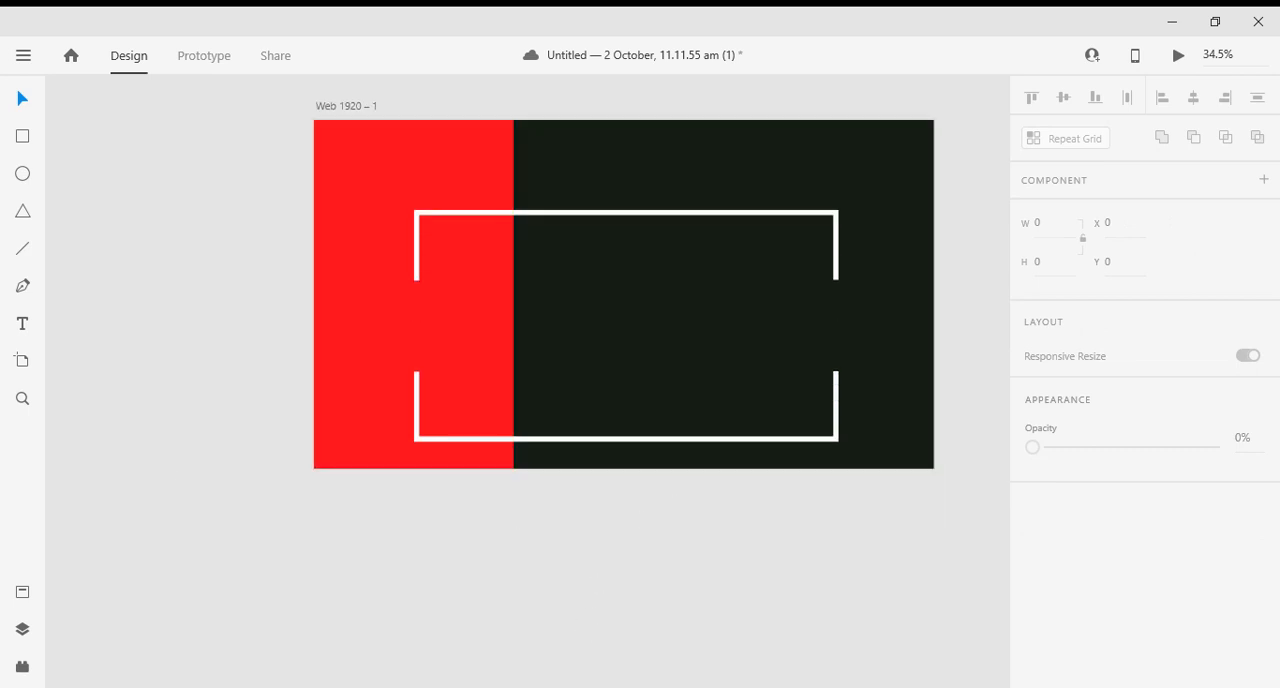
{"action": "scroll", "coordinate": [700, 505], "scroll_direction": "up", "scroll_amount": 1}
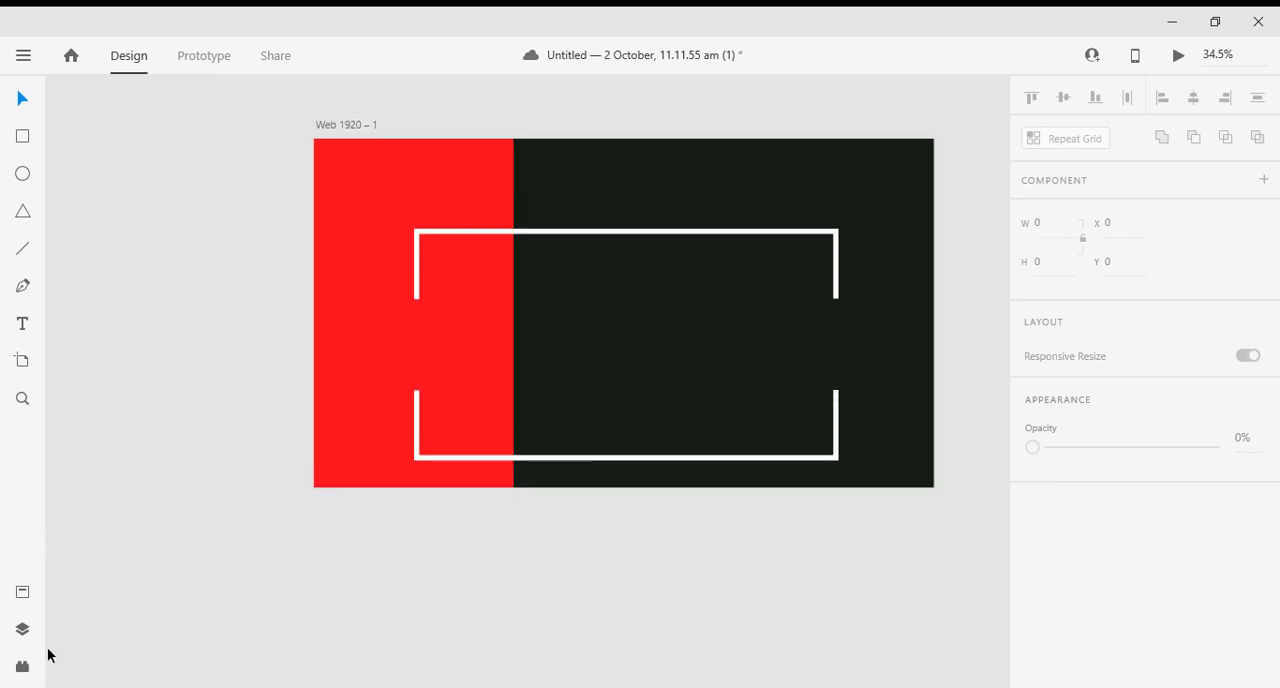
- Save the web page layout document
{"action": "scroll", "coordinate": [609, 194], "scroll_direction": "up", "scroll_amount": 2}
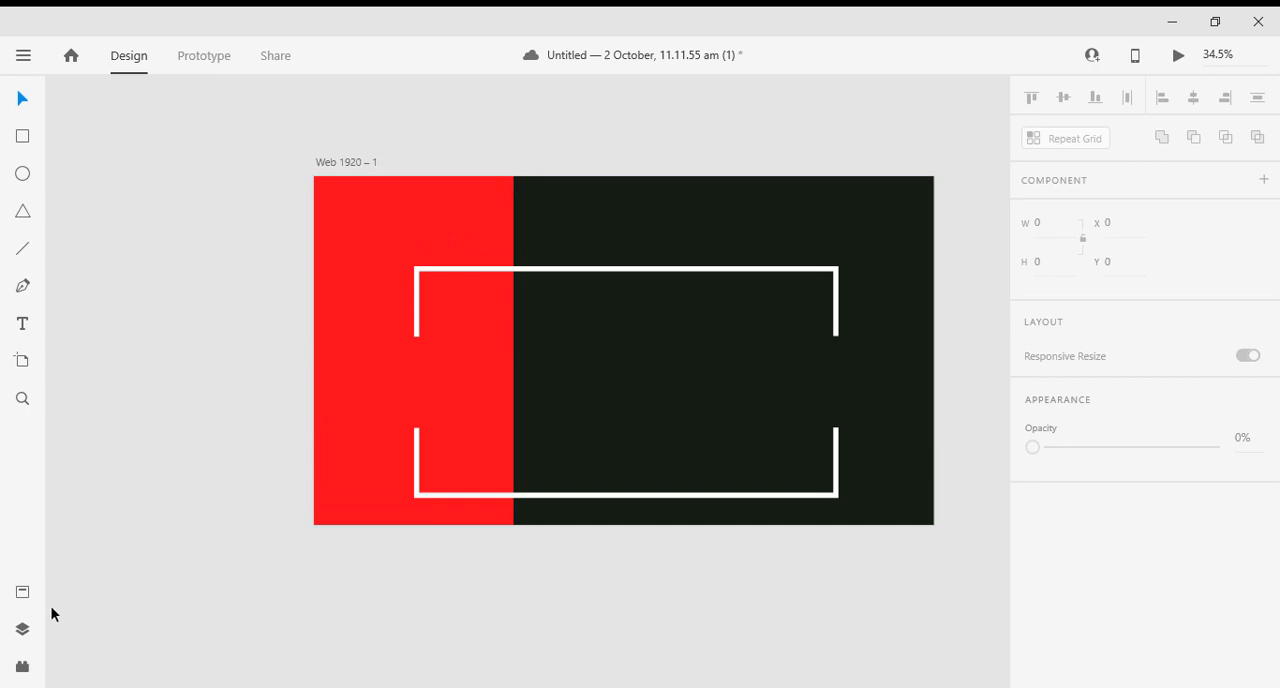
{"action": "scroll", "coordinate": [474, 523], "scroll_direction": "down", "scroll_amount": 1}
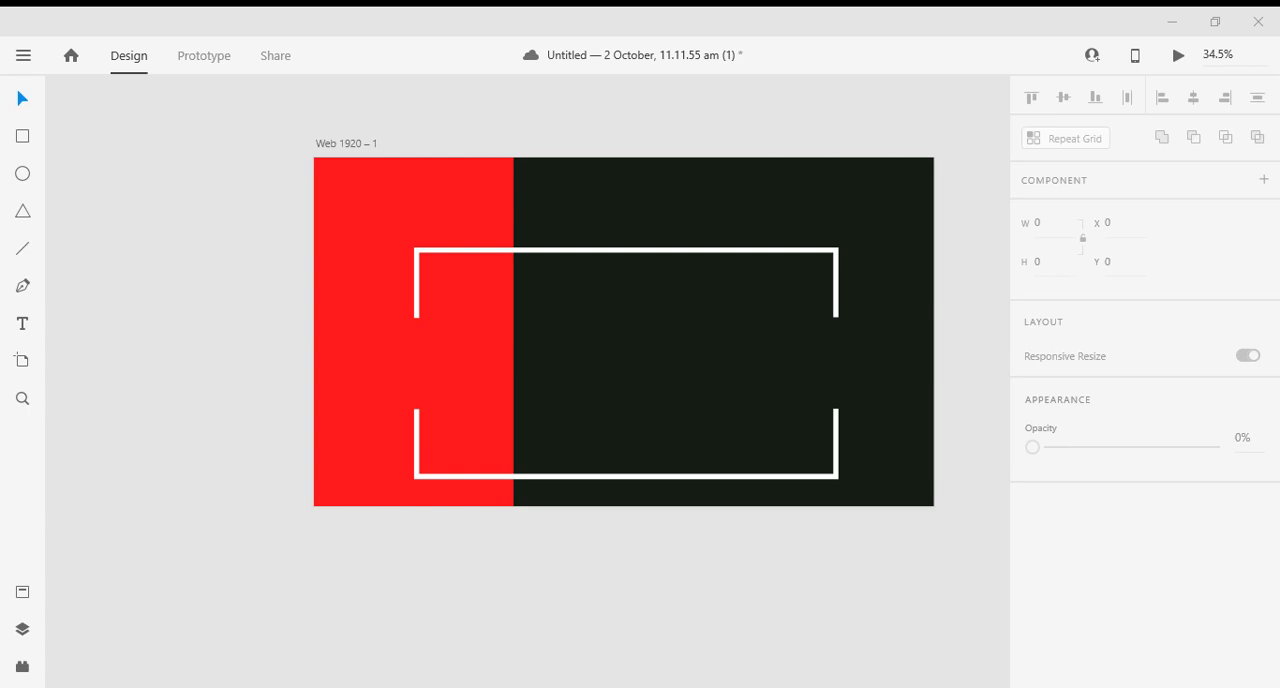
{"action": "key", "text": "ctrl+s"}
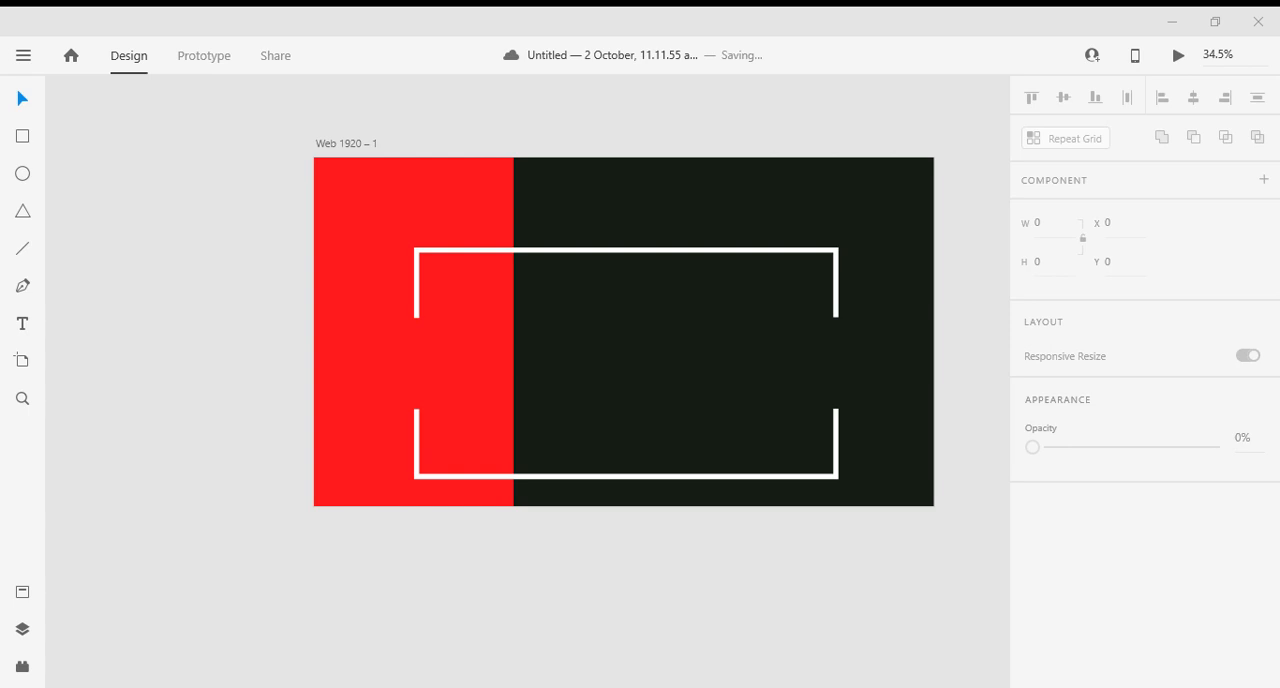
{"action": "scroll", "coordinate": [552, 562], "scroll_direction": "up", "scroll_amount": 1}
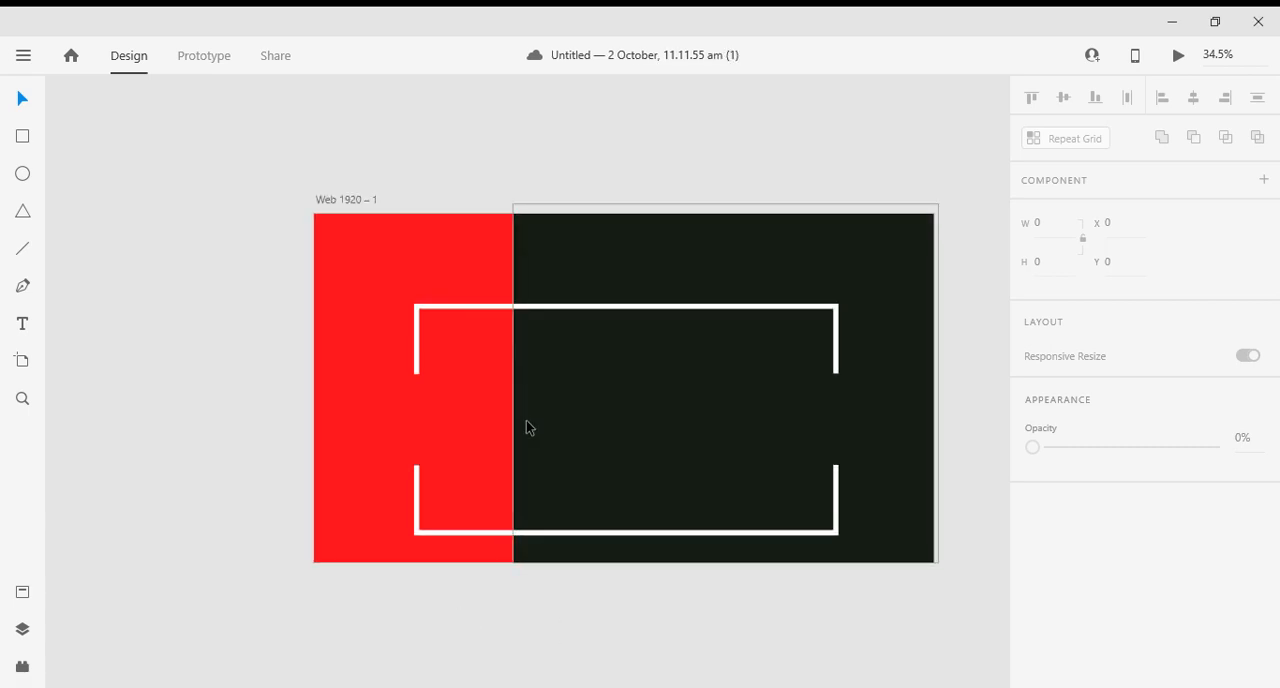
{"action": "scroll", "coordinate": [523, 426], "scroll_direction": "down", "scroll_amount": 3}
{"action": "scroll", "coordinate": [543, 434], "scroll_direction": "up", "scroll_amount": 2}
{"action": "scroll", "coordinate": [554, 474], "scroll_direction": "down", "scroll_amount": 1}
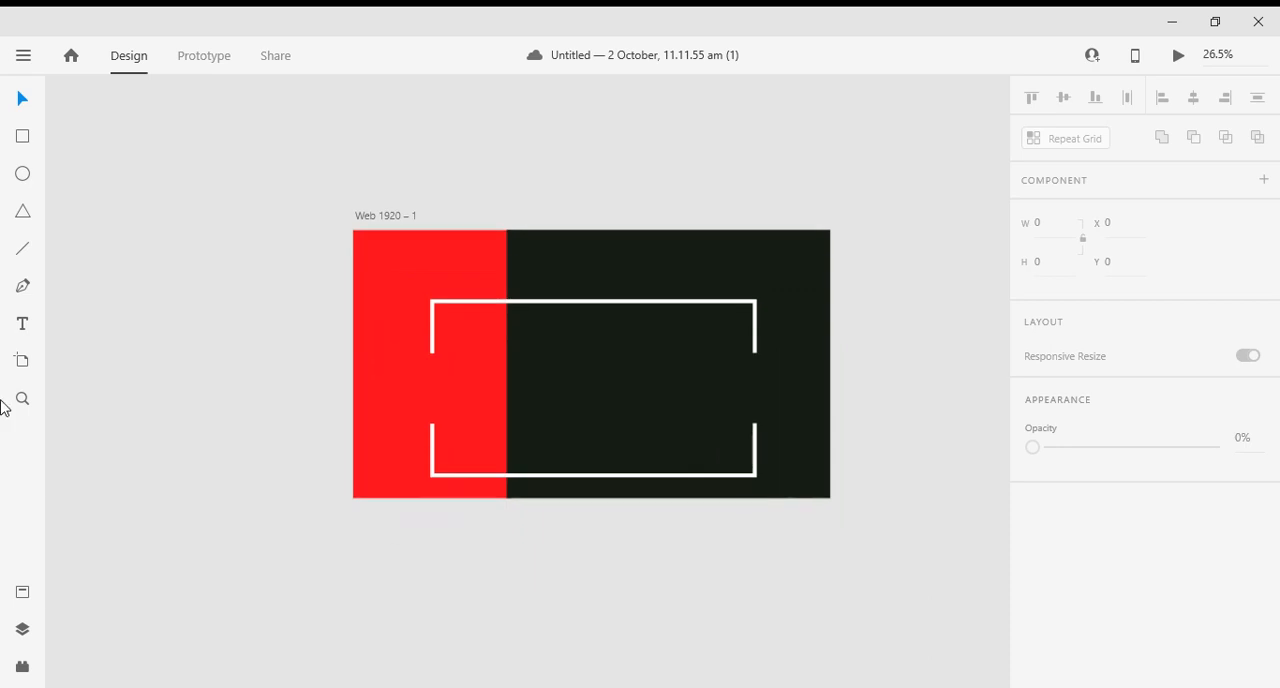
- Show the document assets beside the artboard and select the missing font BenthamRegular
{"action": "left_click", "coordinate": [22, 666]}
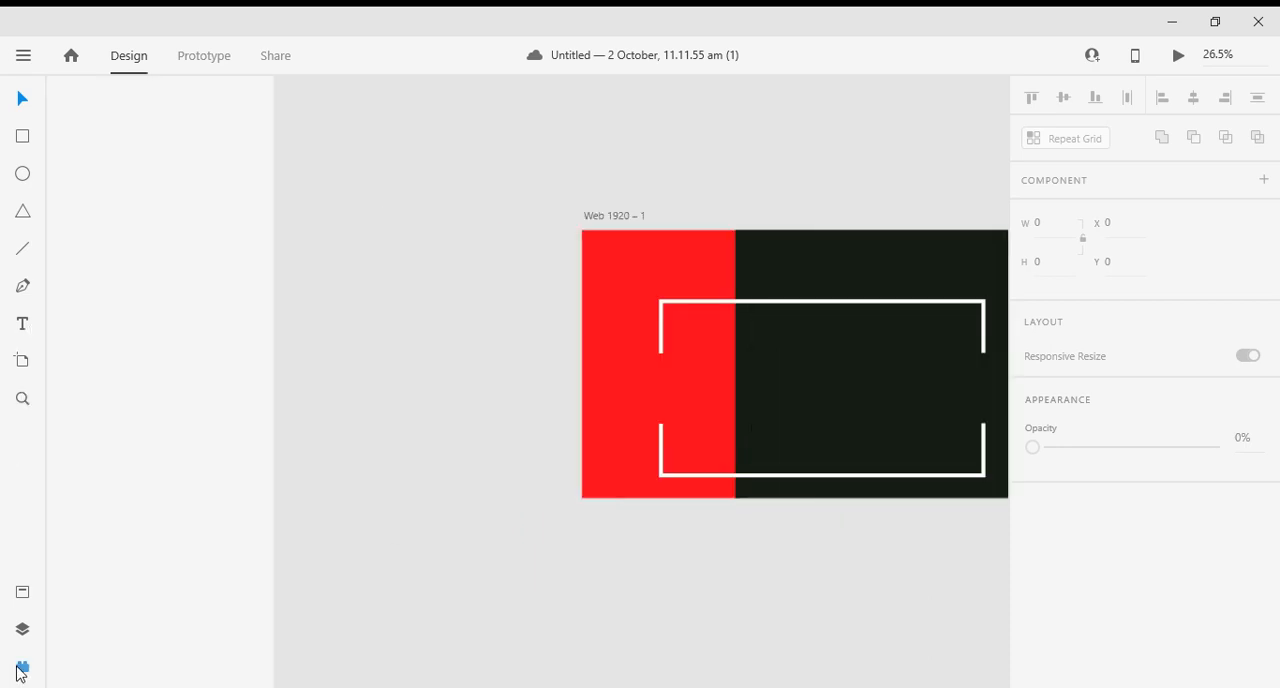
{"action": "left_click", "coordinate": [22, 632]}
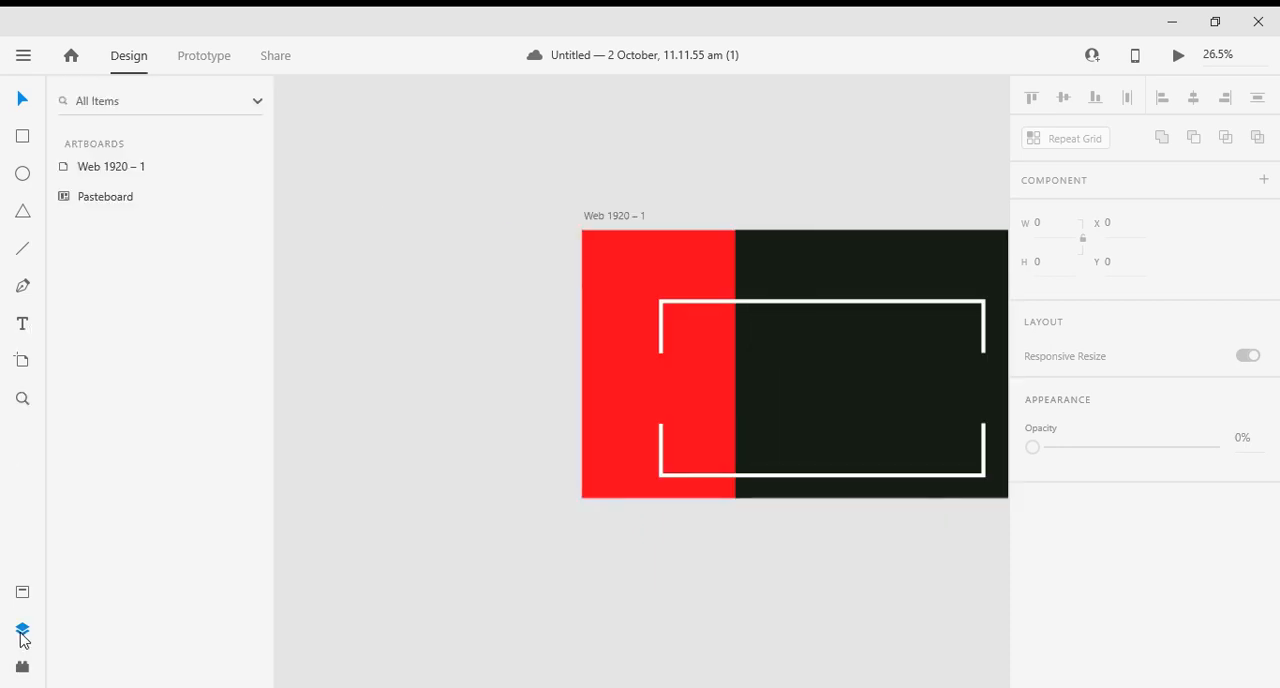
{"action": "left_click", "coordinate": [22, 630]}
{"action": "left_click", "coordinate": [22, 591]}
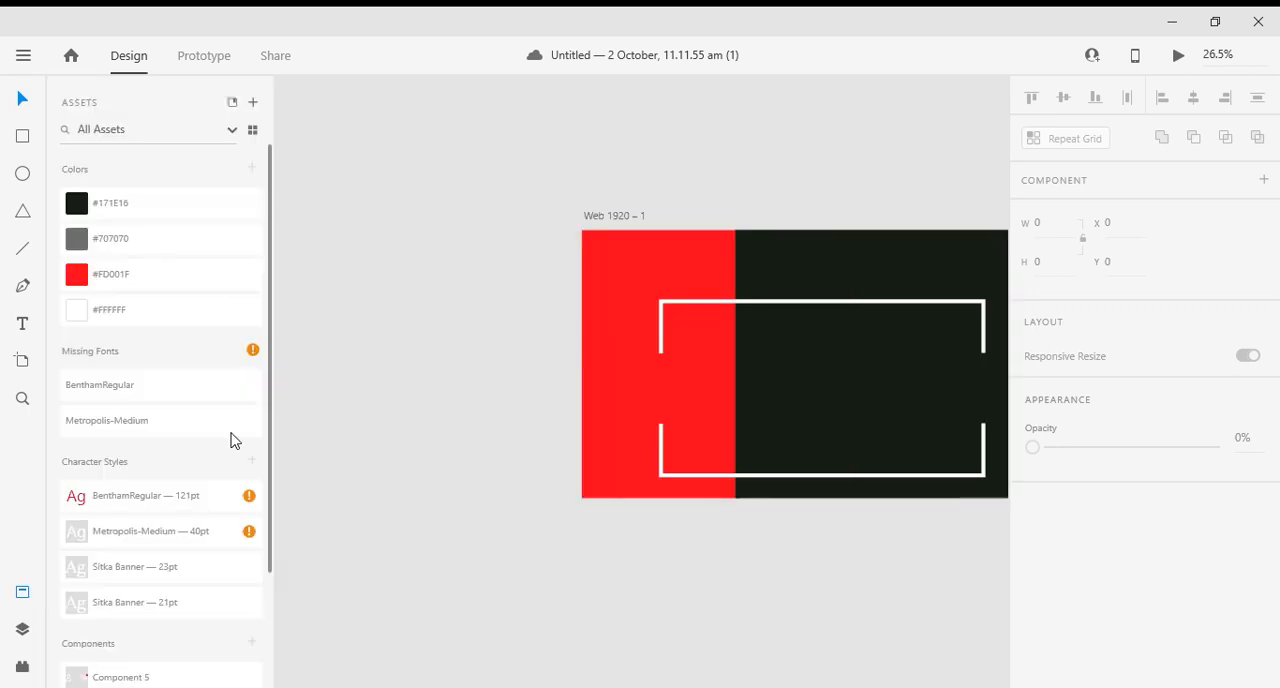
{"action": "left_click_drag", "start_coordinate": [515, 331], "coordinate": [377, 314]}
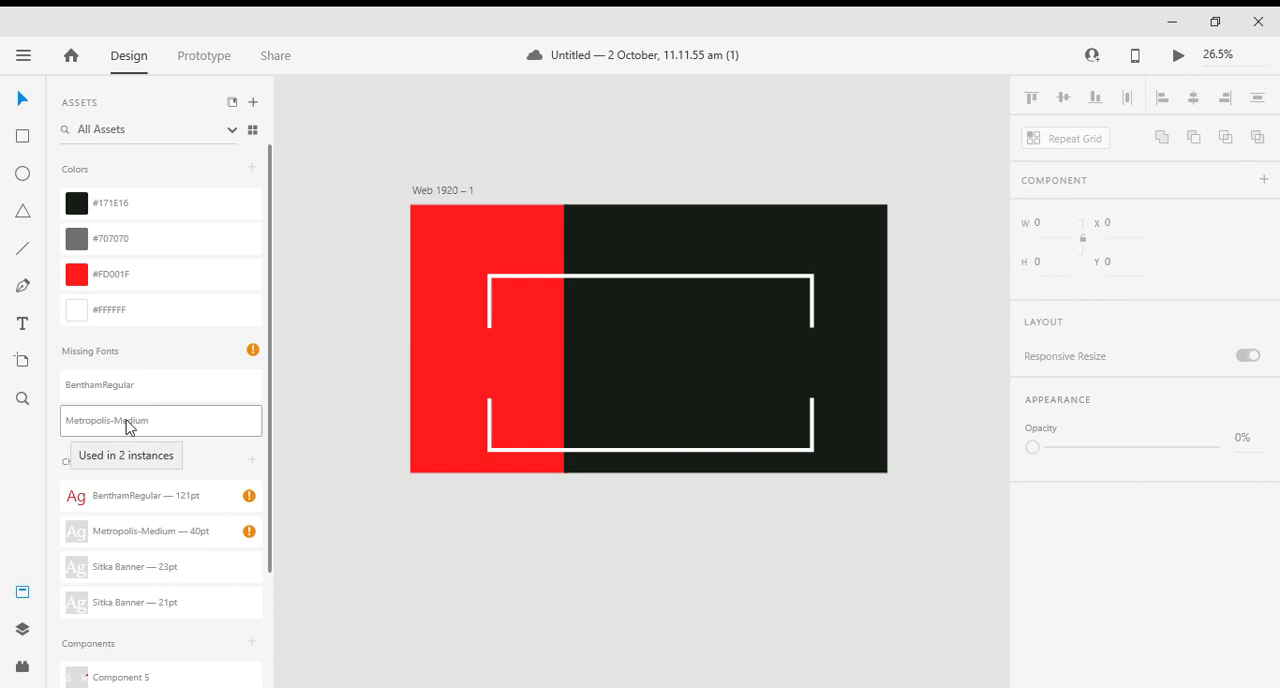
{"action": "left_click", "coordinate": [110, 386]}
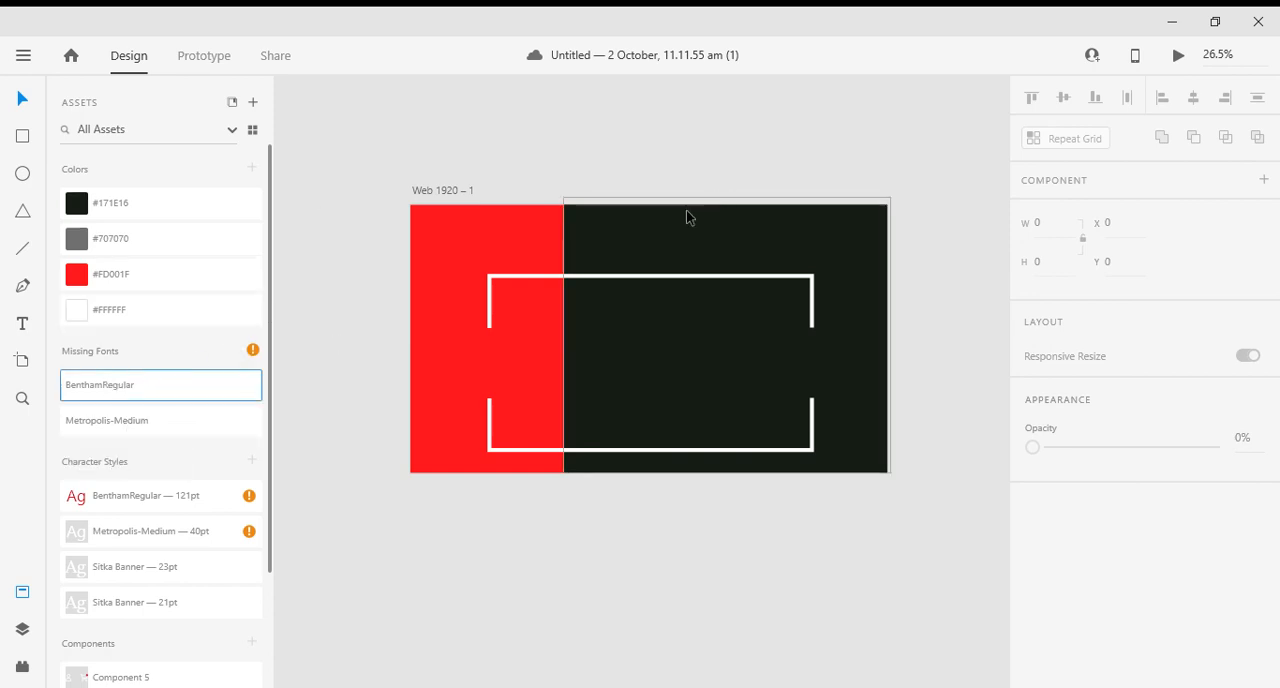
{"action": "left_click", "coordinate": [675, 245]}
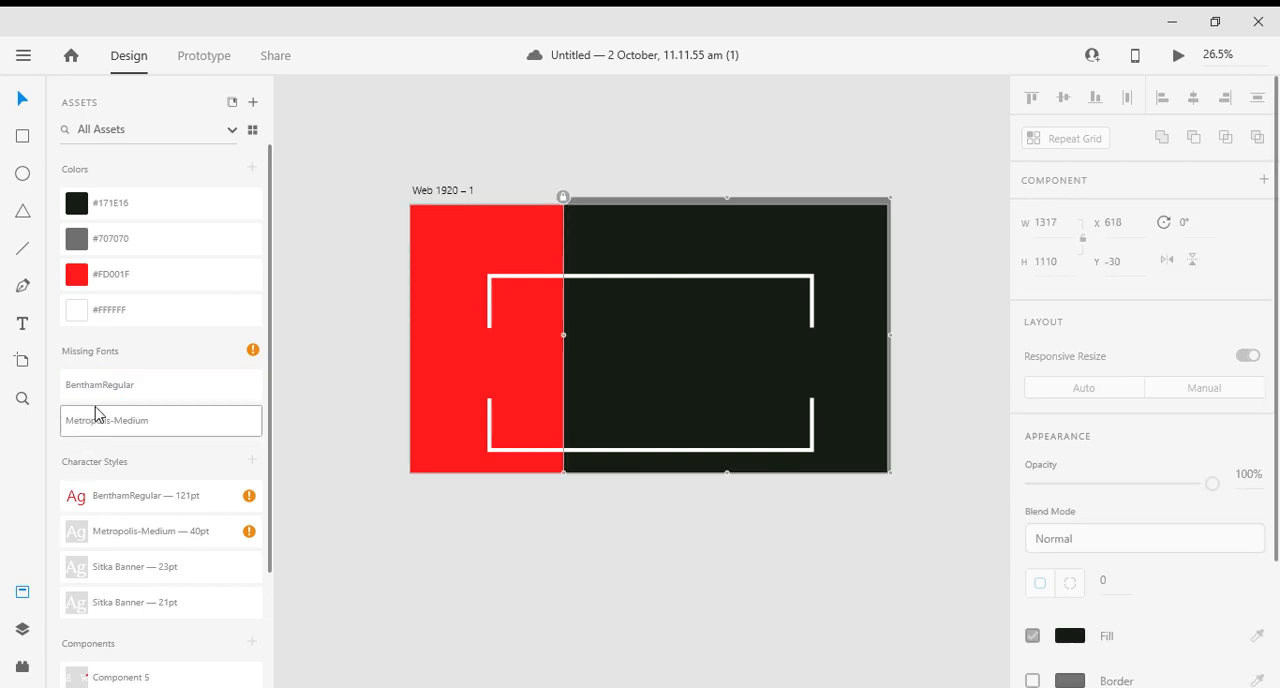
{"action": "right_click", "coordinate": [657, 255]}
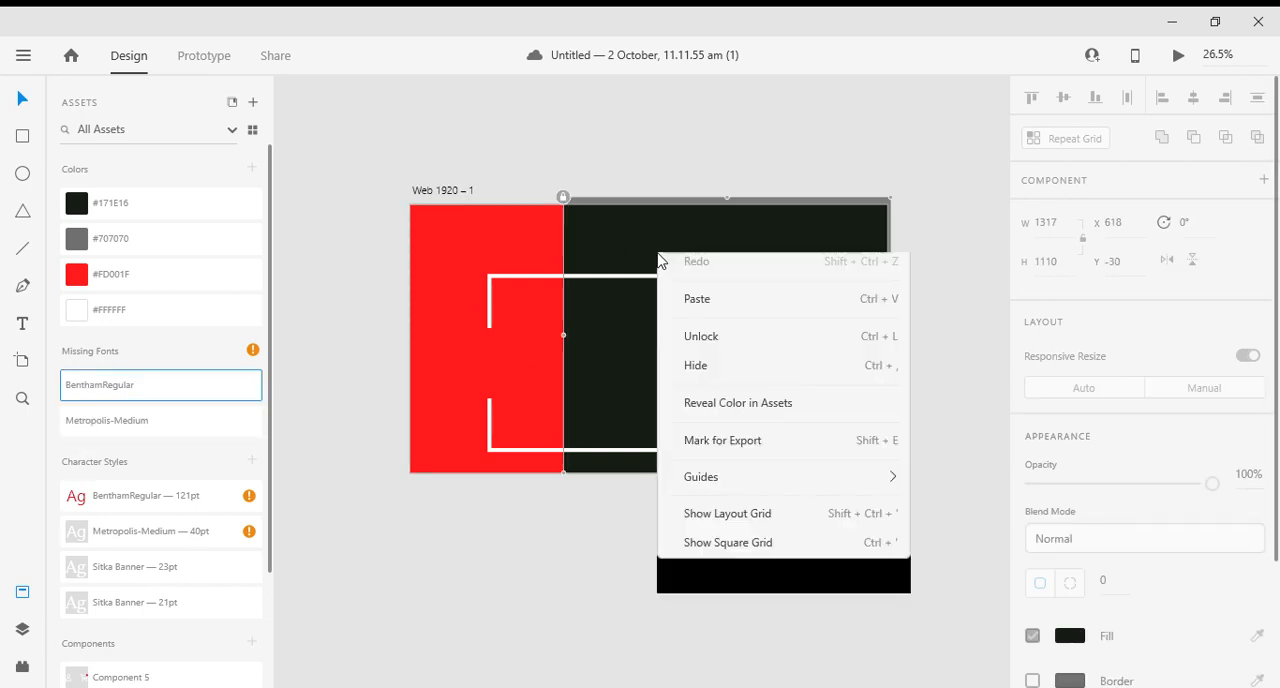
{"action": "left_click", "coordinate": [705, 372]}
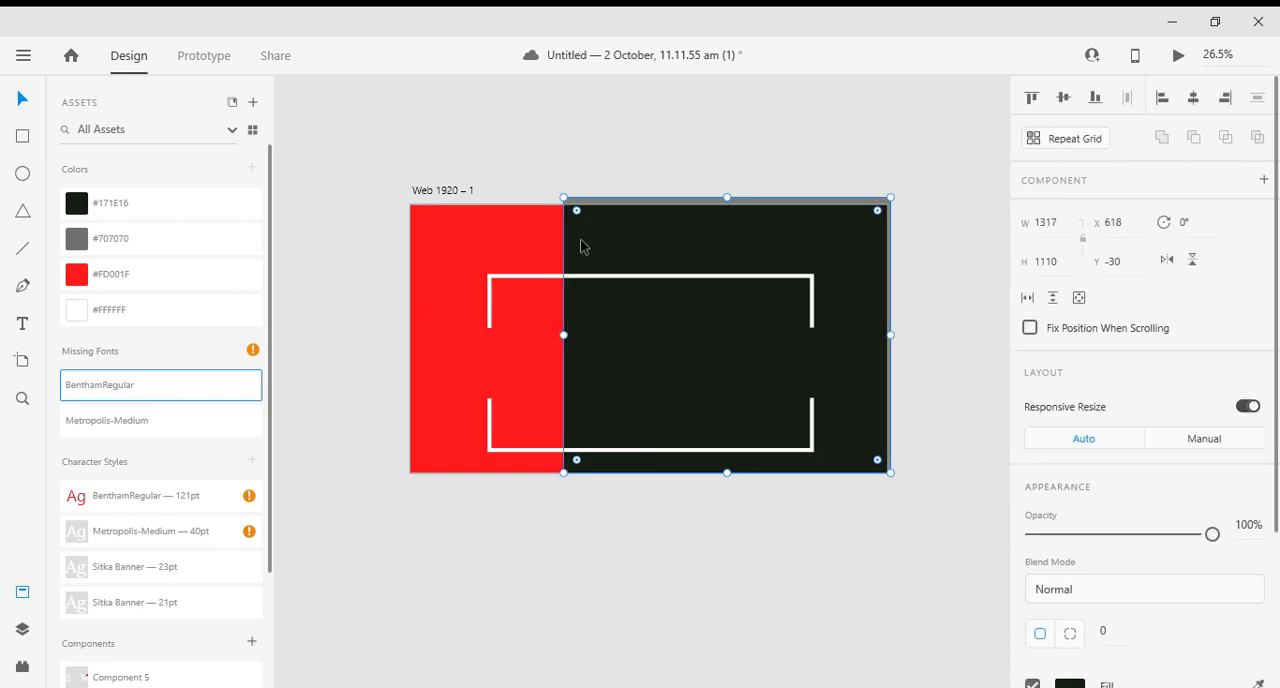
{"action": "right_click", "coordinate": [752, 270]}
{"action": "left_click", "coordinate": [780, 268]}
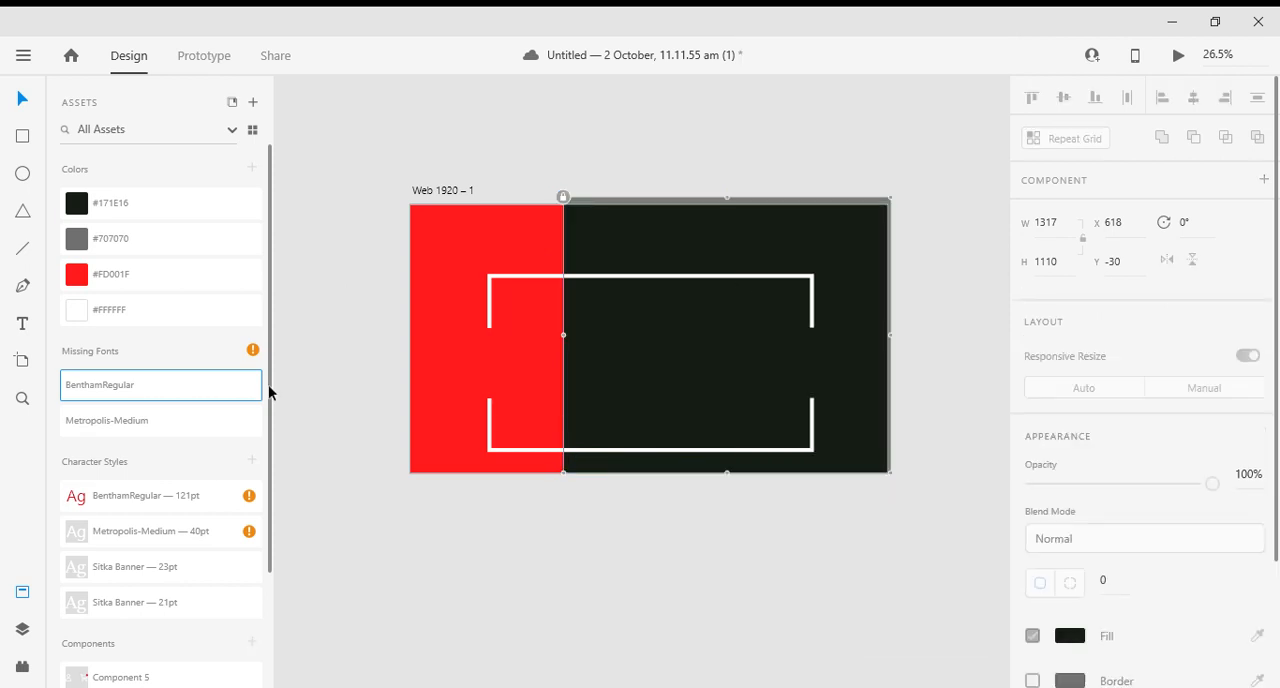
- Place Component 5 with the account and cart icons in the dark block's upper-right corner at X 1735, Y 79, and deselect it
{"action": "scroll", "coordinate": [180, 435], "scroll_direction": "down", "scroll_amount": 3}
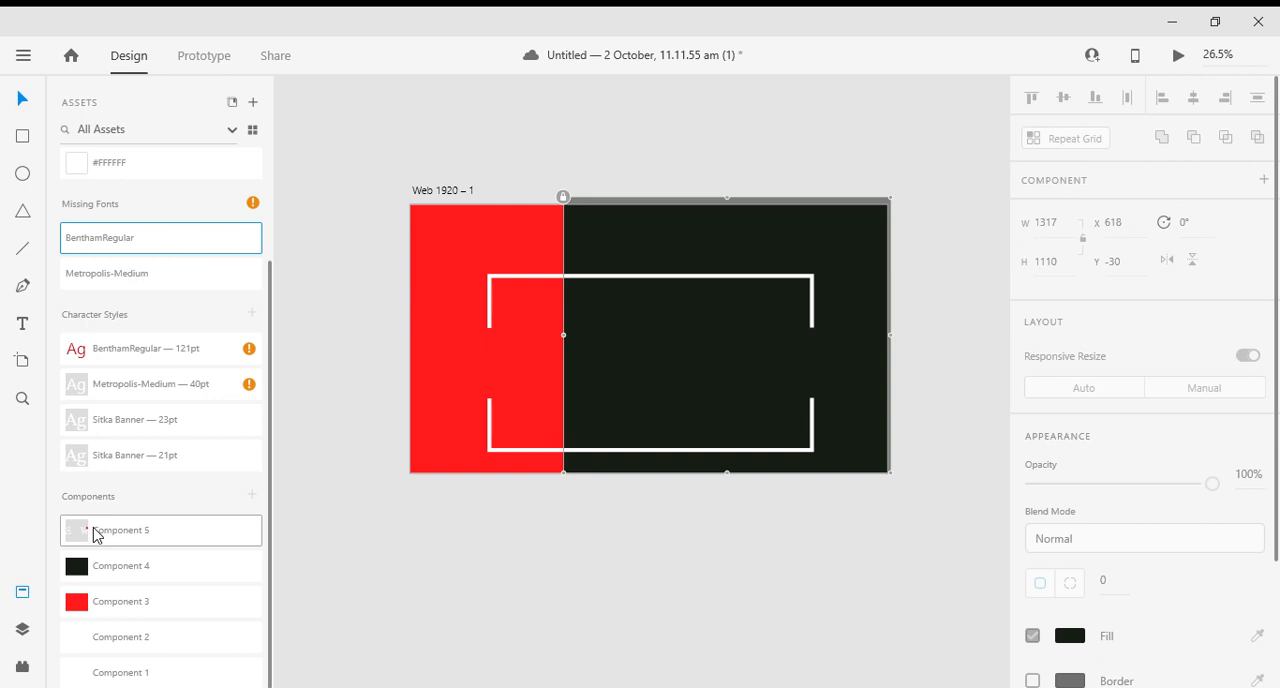
{"action": "left_click_drag", "start_coordinate": [94, 529], "coordinate": [850, 246]}
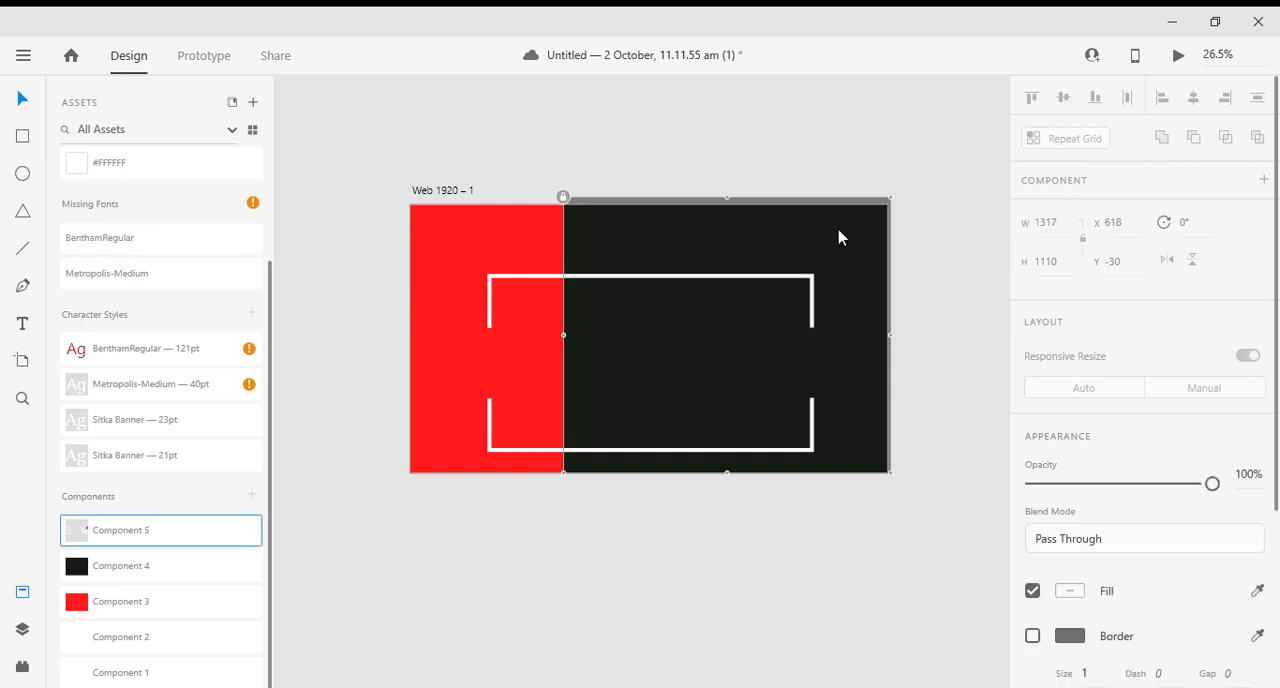
{"action": "left_click", "coordinate": [986, 344]}
{"action": "scroll", "coordinate": [880, 248], "scroll_direction": "up", "scroll_amount": 1}
{"action": "scroll", "coordinate": [879, 252], "scroll_direction": "up", "scroll_amount": 5}
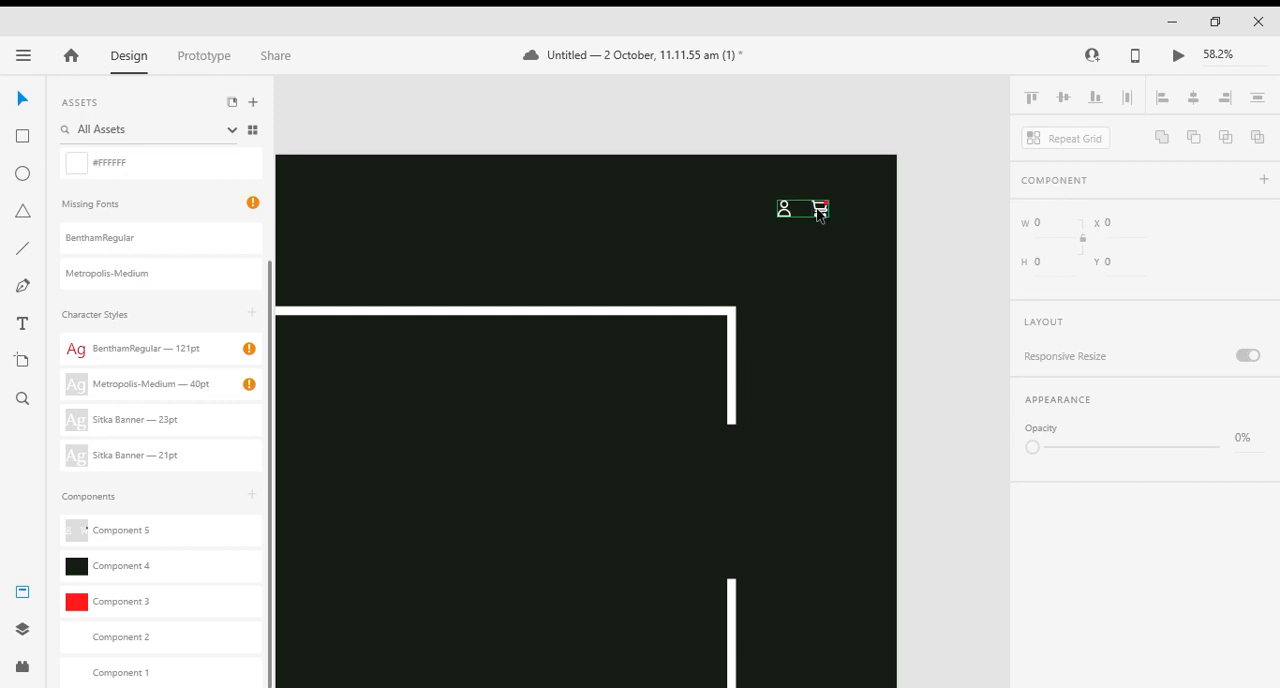
{"action": "mouse_move", "coordinate": [820, 215]}
{"action": "left_mouse_down"}
{"action": "mouse_move", "coordinate": [855, 212]}
{"action": "mouse_move", "coordinate": [839, 212]}
{"action": "left_mouse_up"}
{"action": "key", "text": "alt"}
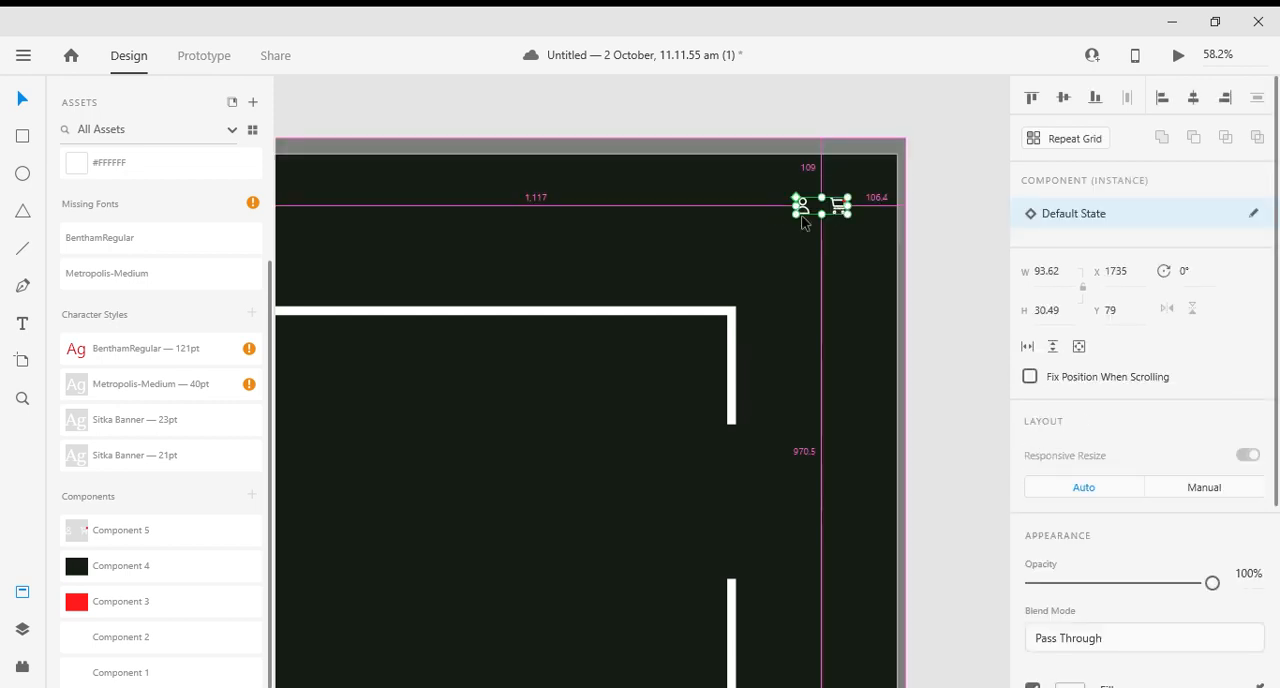
{"action": "scroll", "coordinate": [900, 245], "scroll_direction": "down", "scroll_amount": 5}
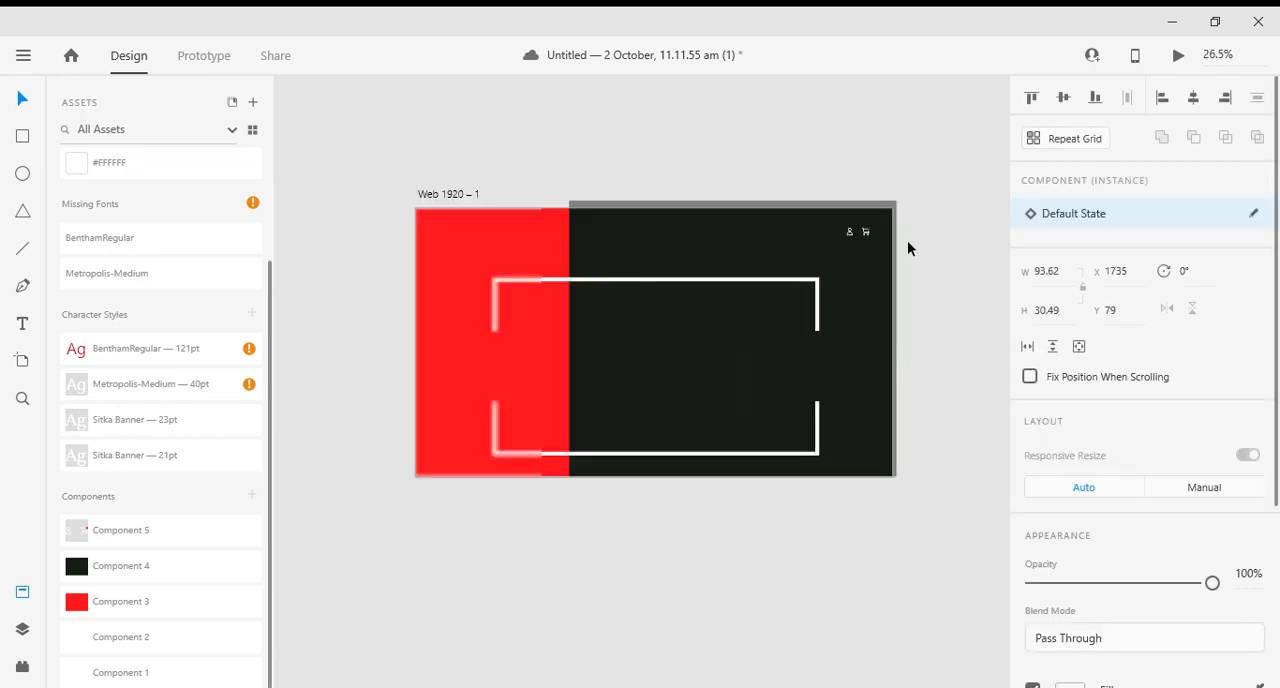
{"action": "left_click", "coordinate": [906, 330]}
{"action": "left_click", "coordinate": [878, 326]}
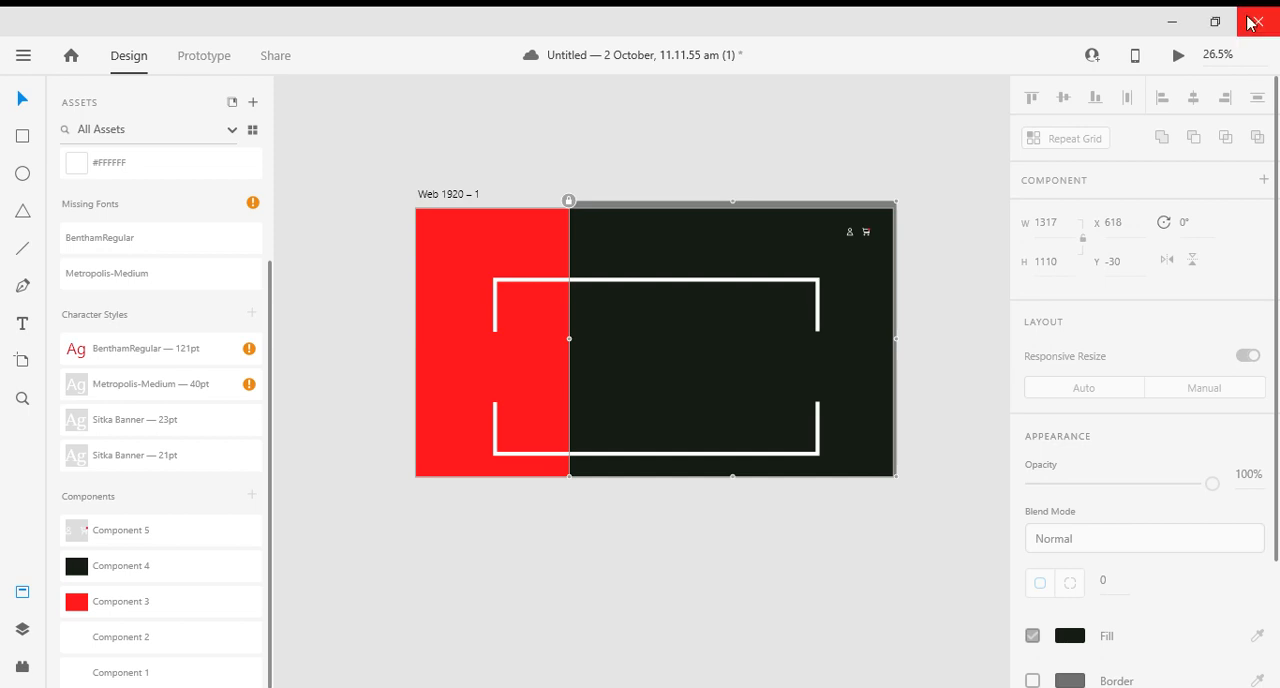
{"action": "left_click", "coordinate": [530, 527]}
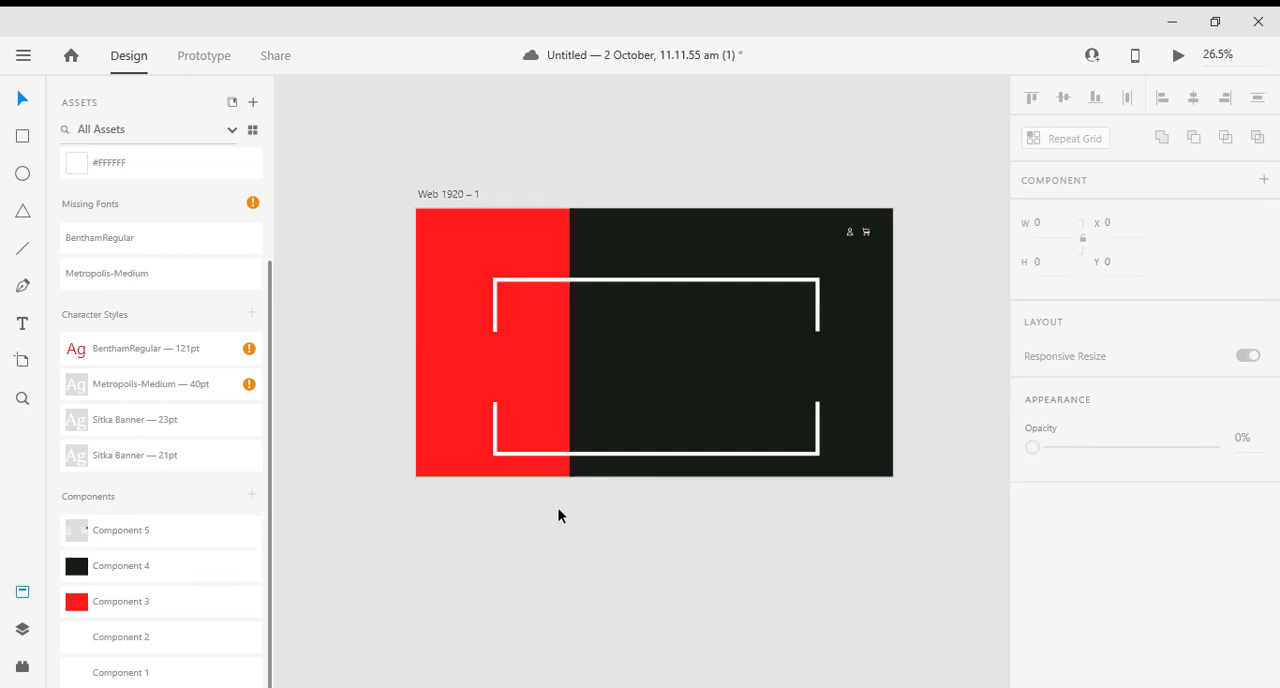
- Move the lower white frame slightly up towards the upper frame, and shift the account and cart icons down to Y 84
{"action": "left_click", "coordinate": [608, 453]}
{"action": "key", "text": "Up"}
{"action": "key", "text": "Up"}
{"action": "key", "text": "Up"}
{"action": "key", "text": "Up"}
{"action": "key", "text": "Up"}
{"action": "key", "text": "Up"}
{"action": "key", "text": "Up"}
{"action": "key", "text": "Up"}
{"action": "key", "text": "Up"}
{"action": "key", "text": "Up"}
{"action": "key", "text": "Up"}
{"action": "key", "text": "Up"}
{"action": "key", "text": "Up"}
{"action": "key", "text": "Up"}
{"action": "key", "text": "Up"}
{"action": "key", "text": "Up"}
{"action": "key", "text": "Up"}
{"action": "key", "text": "Up"}
{"action": "key", "text": "Up"}
{"action": "key", "text": "Up"}
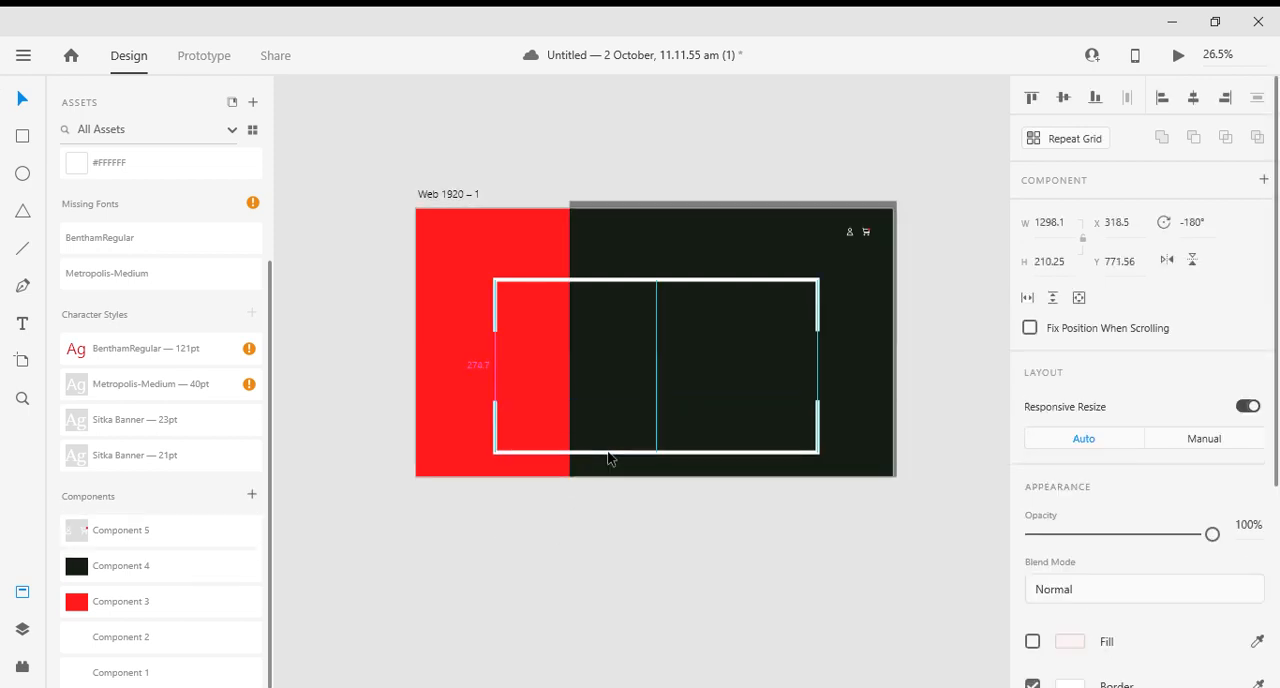
{"action": "left_click", "coordinate": [607, 555]}
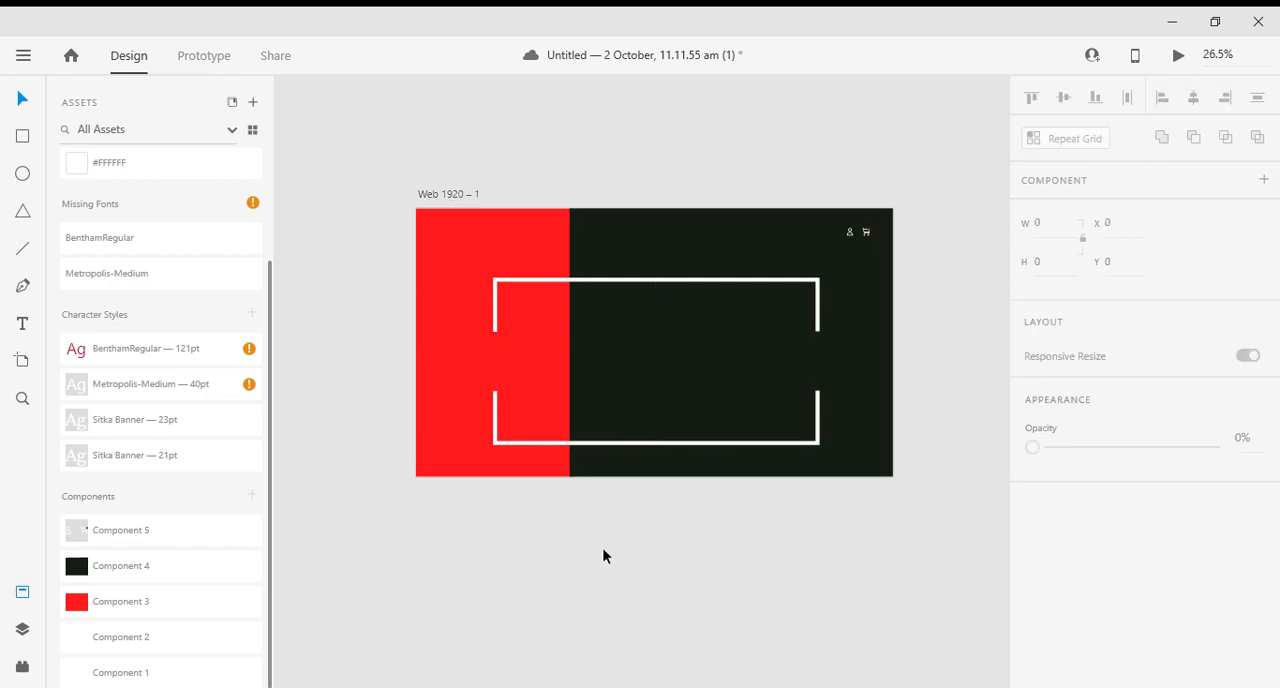
{"action": "left_click", "coordinate": [858, 242]}
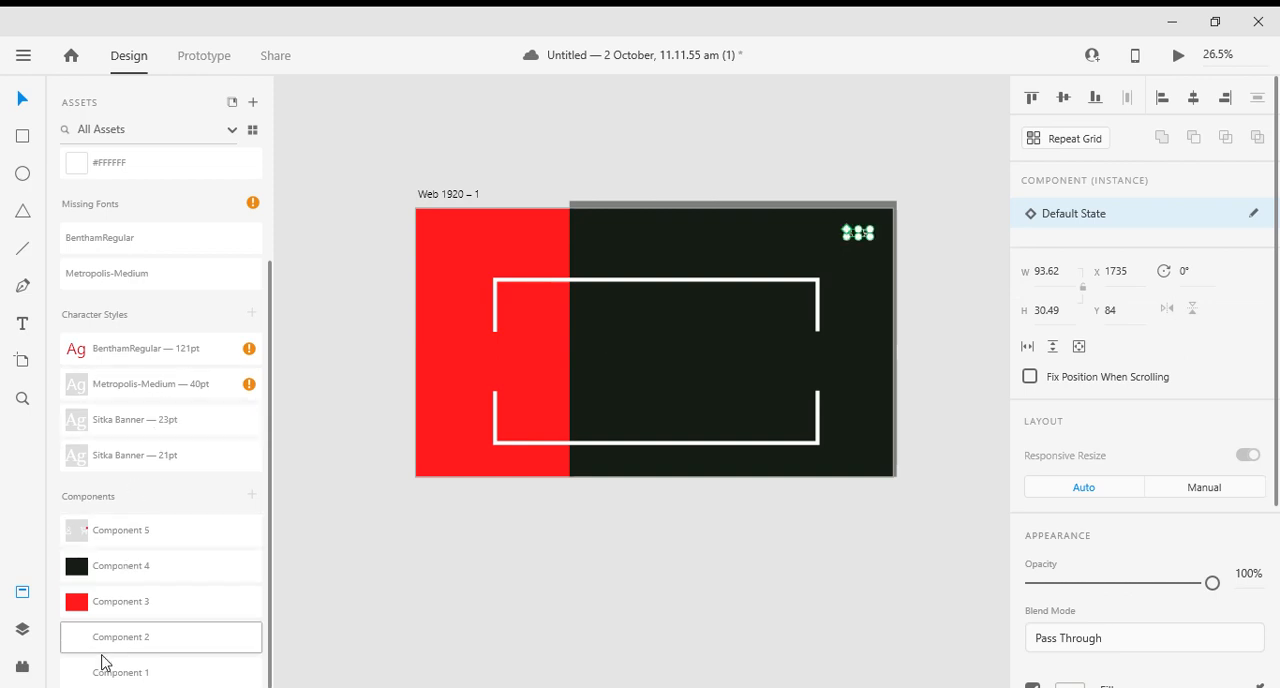
{"action": "left_click", "coordinate": [140, 630]}
{"action": "left_click", "coordinate": [632, 341]}
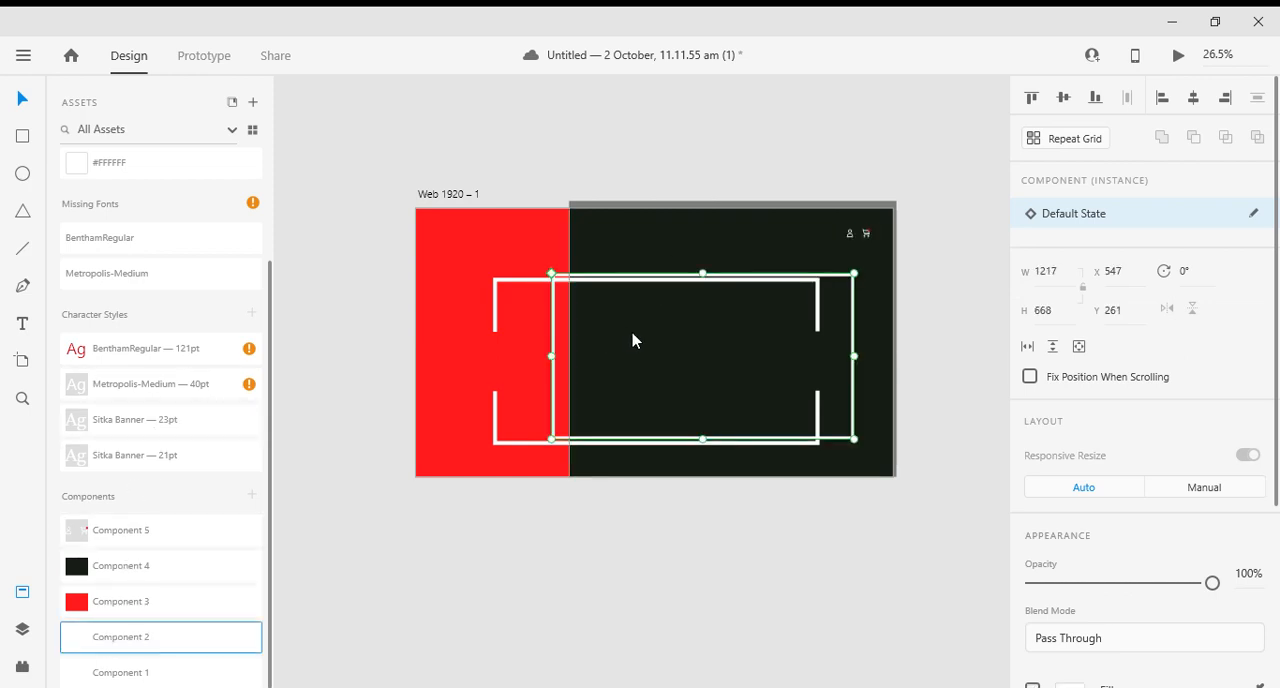
{"action": "left_click", "coordinate": [397, 477]}
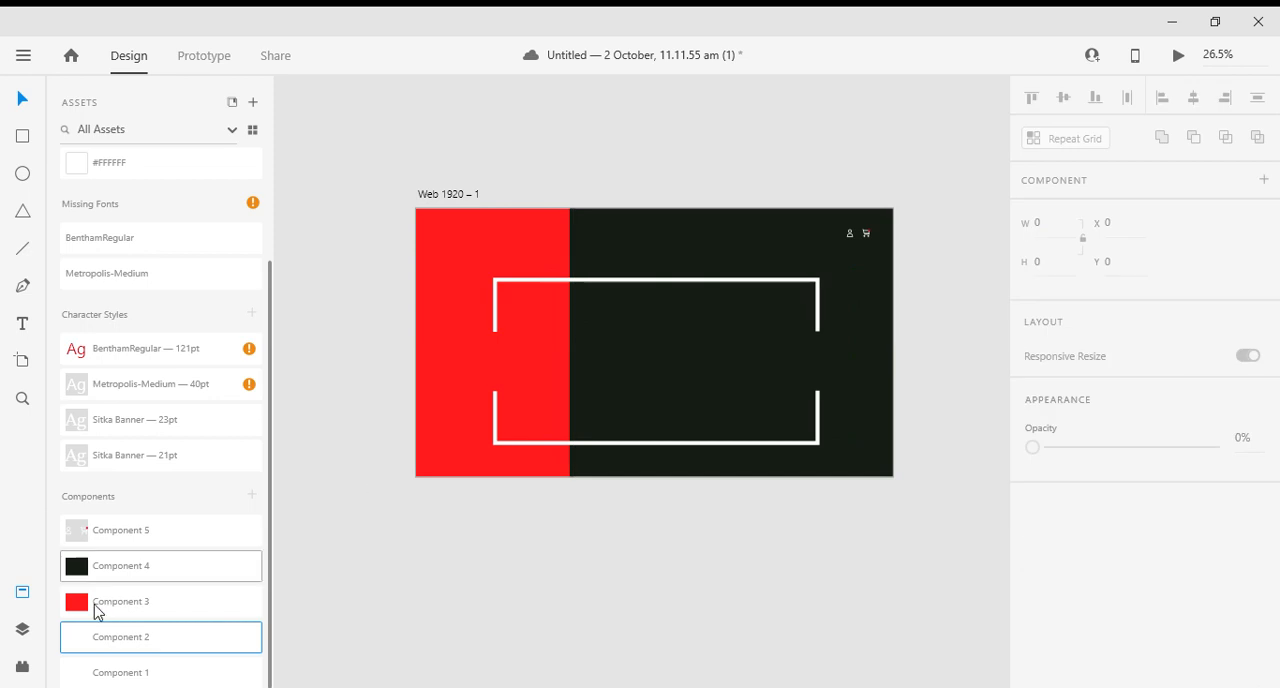
- Place Component 1, the navigation menu, along the top of the dark block at X 683, Y 80, and deselect it
{"action": "left_click_drag", "start_coordinate": [132, 678], "coordinate": [642, 239]}
{"action": "scroll", "coordinate": [808, 278], "scroll_direction": "up", "scroll_amount": 5}
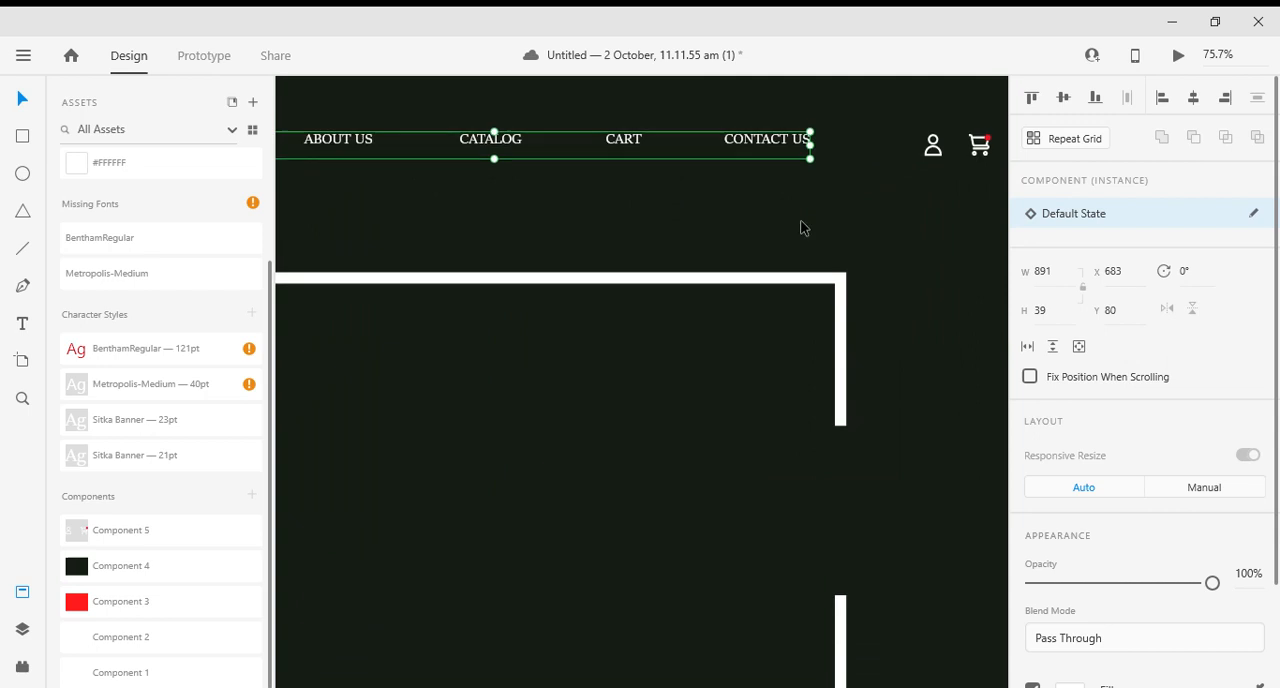
{"action": "scroll", "coordinate": [805, 225], "scroll_direction": "up", "scroll_amount": 2}
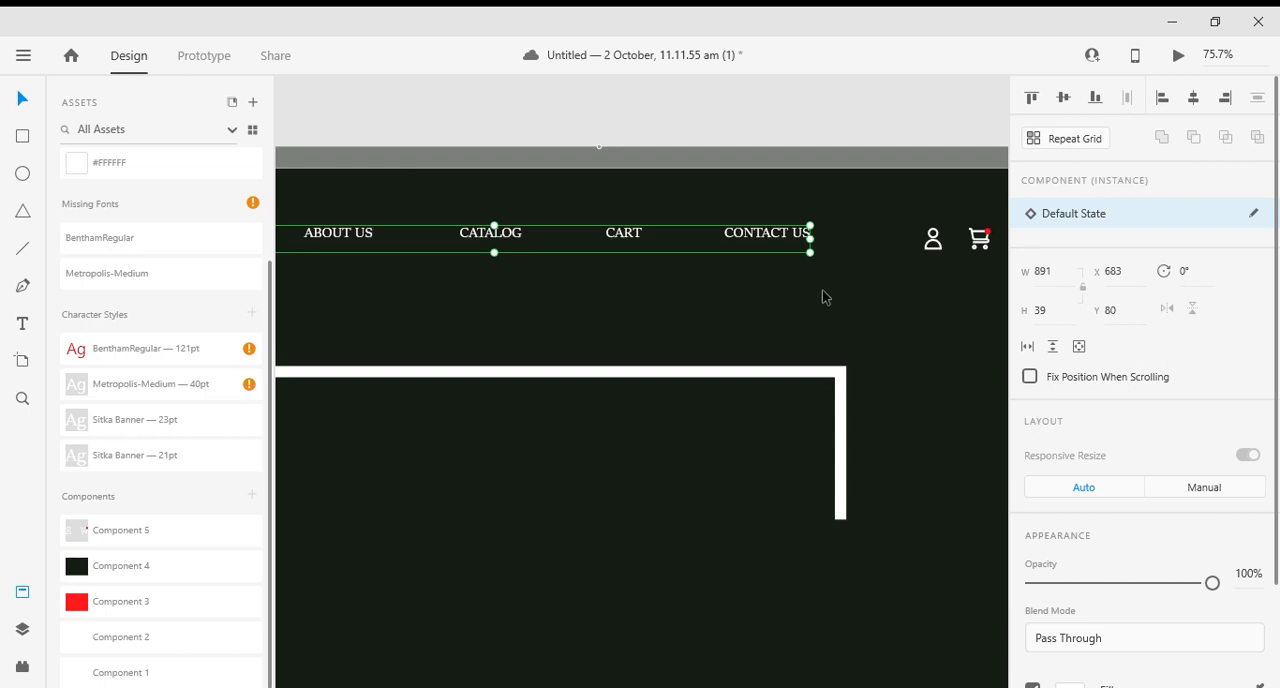
{"action": "left_click", "coordinate": [464, 97]}
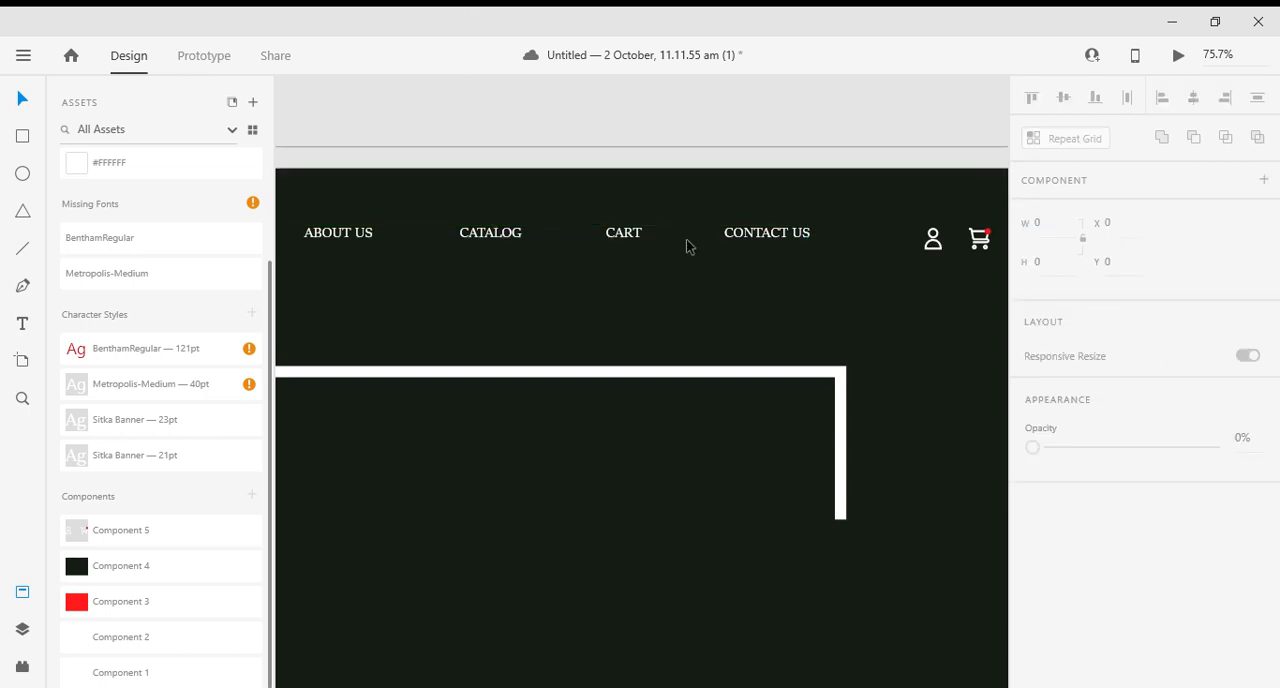
- Select the navigation menu and the icon component together and align their middles vertically
{"action": "left_click", "coordinate": [760, 240]}
{"action": "left_click", "coordinate": [980, 236], "text": "shift"}
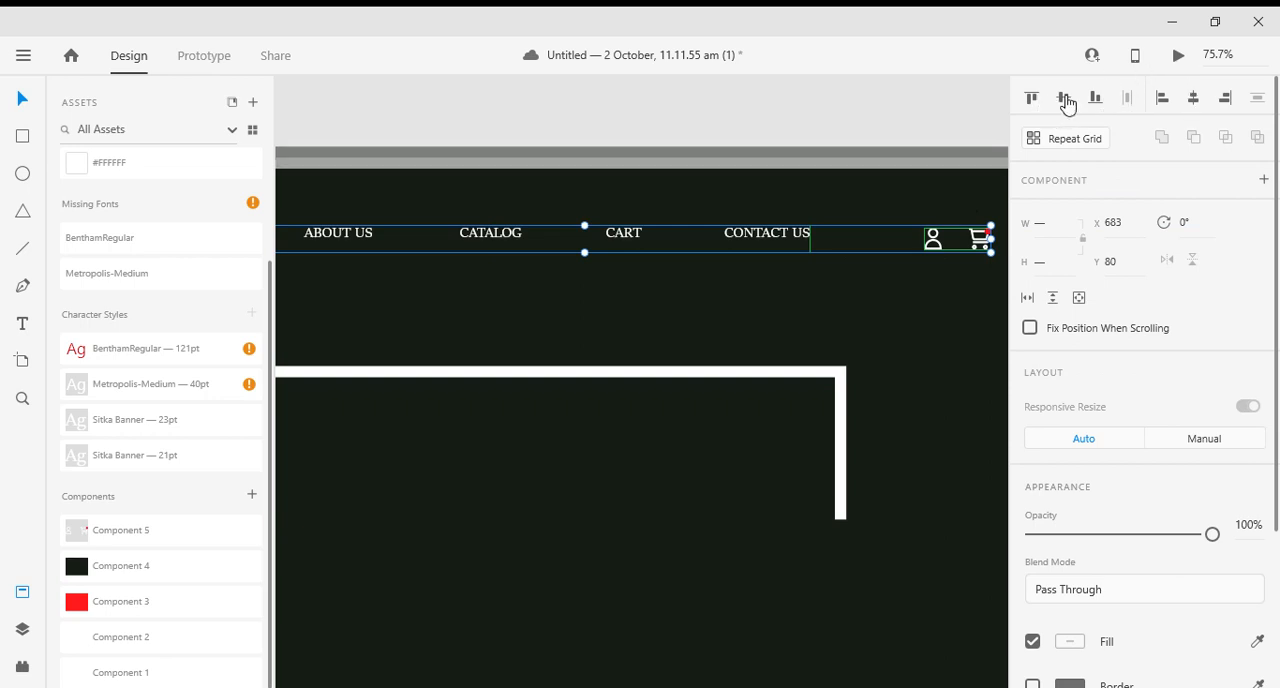
{"action": "left_click", "coordinate": [809, 203]}
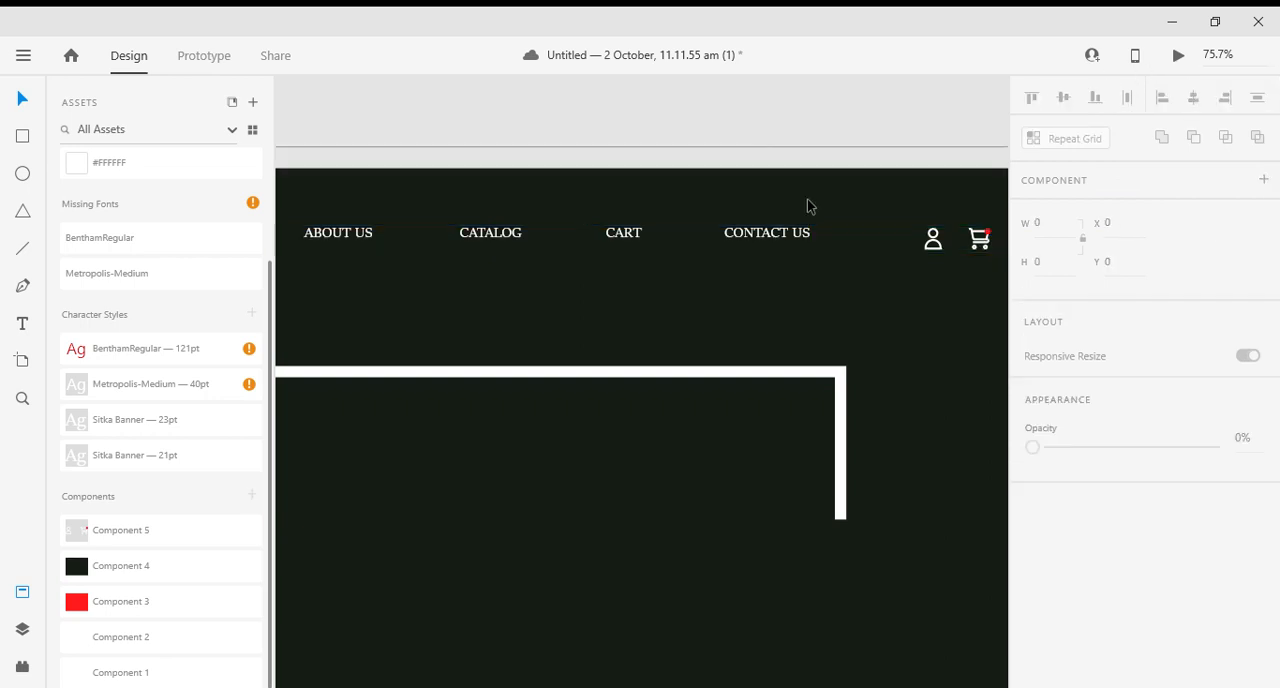
- Raise the account and cart icons to Y 73 to line up with the menu text, and deselect them
{"action": "left_click", "coordinate": [936, 247]}
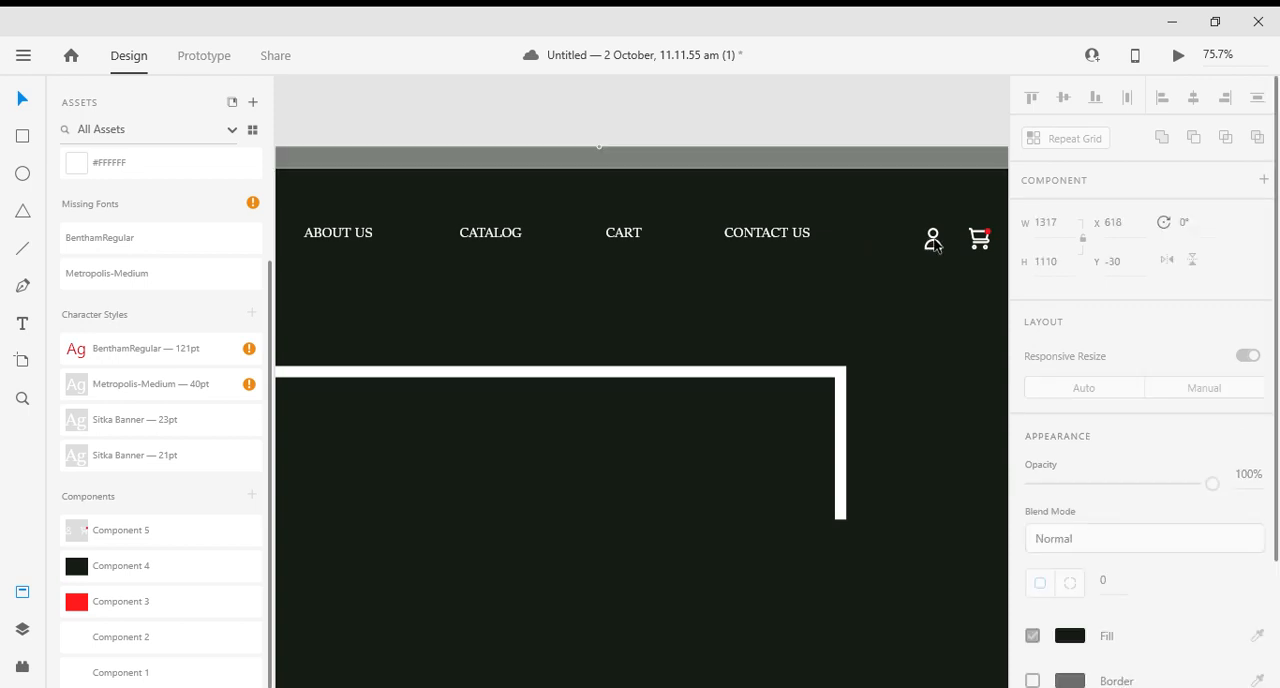
{"action": "double_click", "coordinate": [935, 247]}
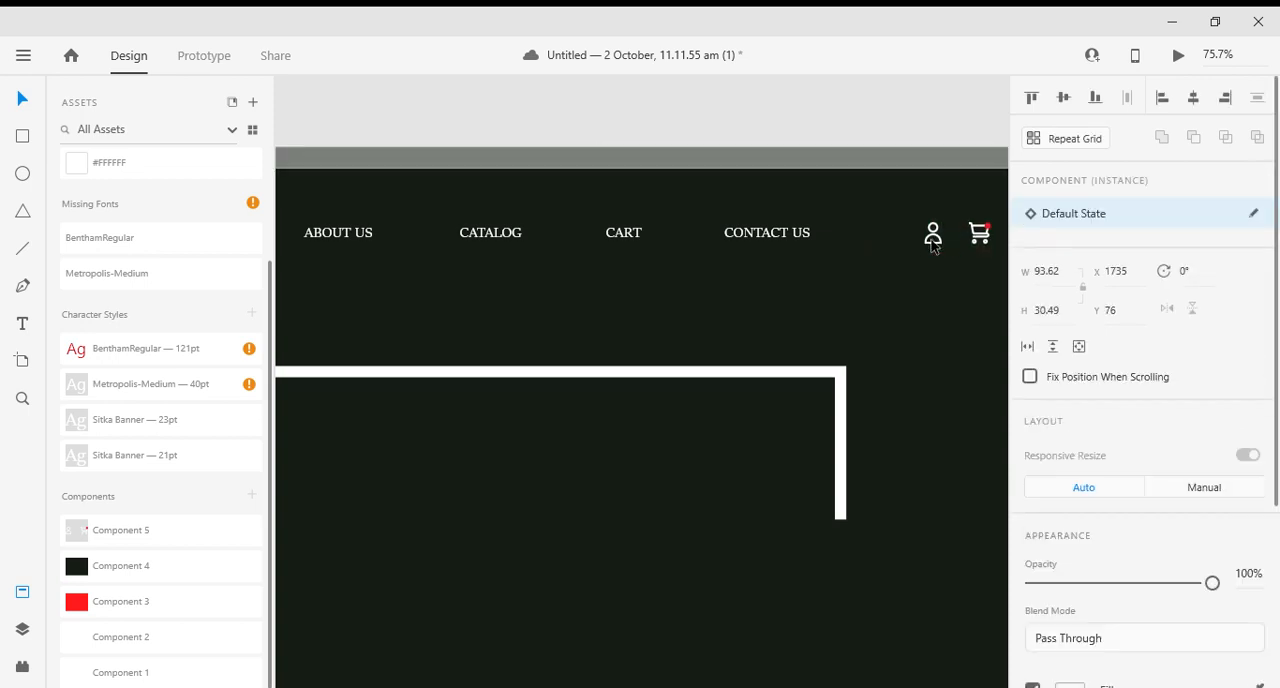
{"action": "scroll", "coordinate": [780, 200], "scroll_direction": "down", "scroll_amount": 4, "text": "ctrl"}
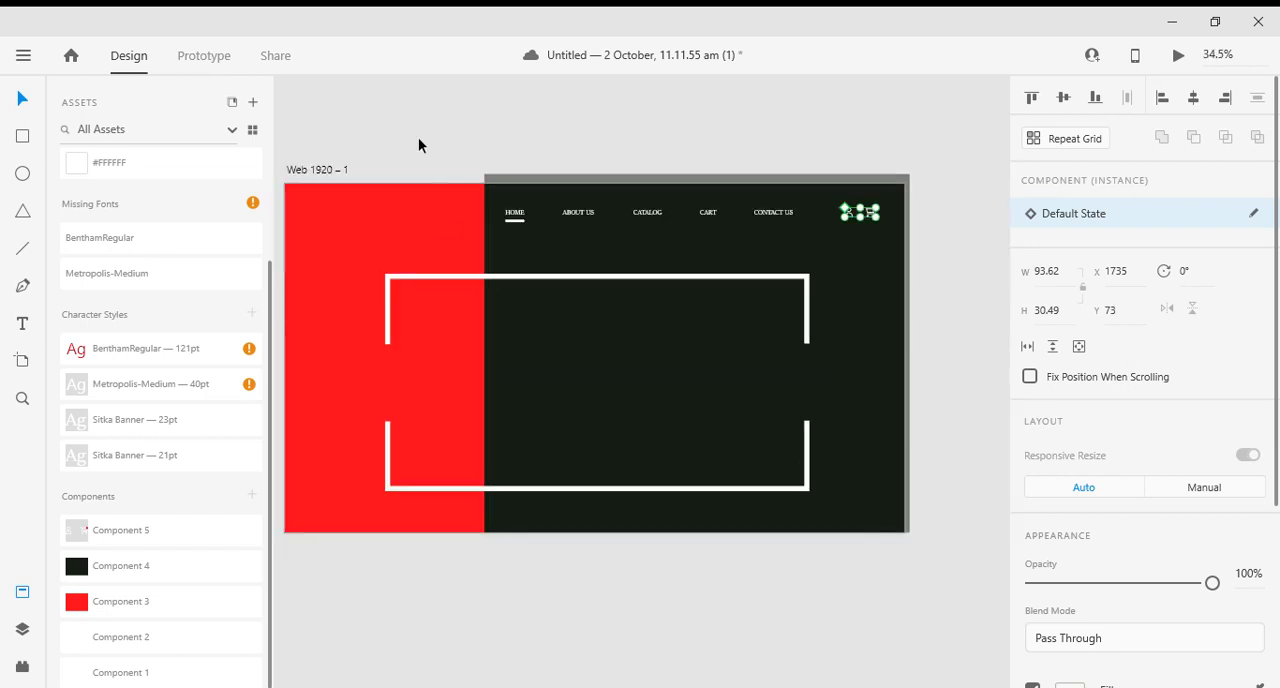
{"action": "left_click", "coordinate": [558, 108]}
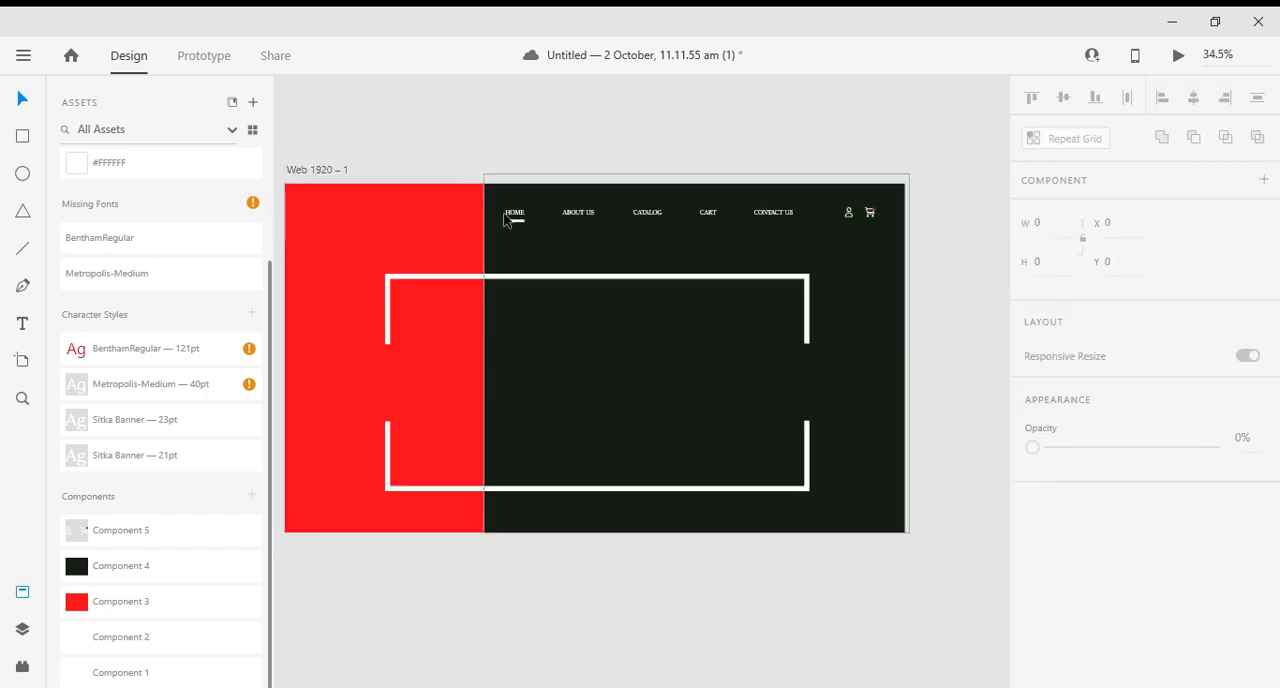
- Move the navigation menu so HOME overlaps the boundary between the red and dark blocks, at X 593, Y 69
{"action": "left_click_drag", "start_coordinate": [514, 214], "coordinate": [485, 206]}
{"action": "left_click", "coordinate": [484, 154]}
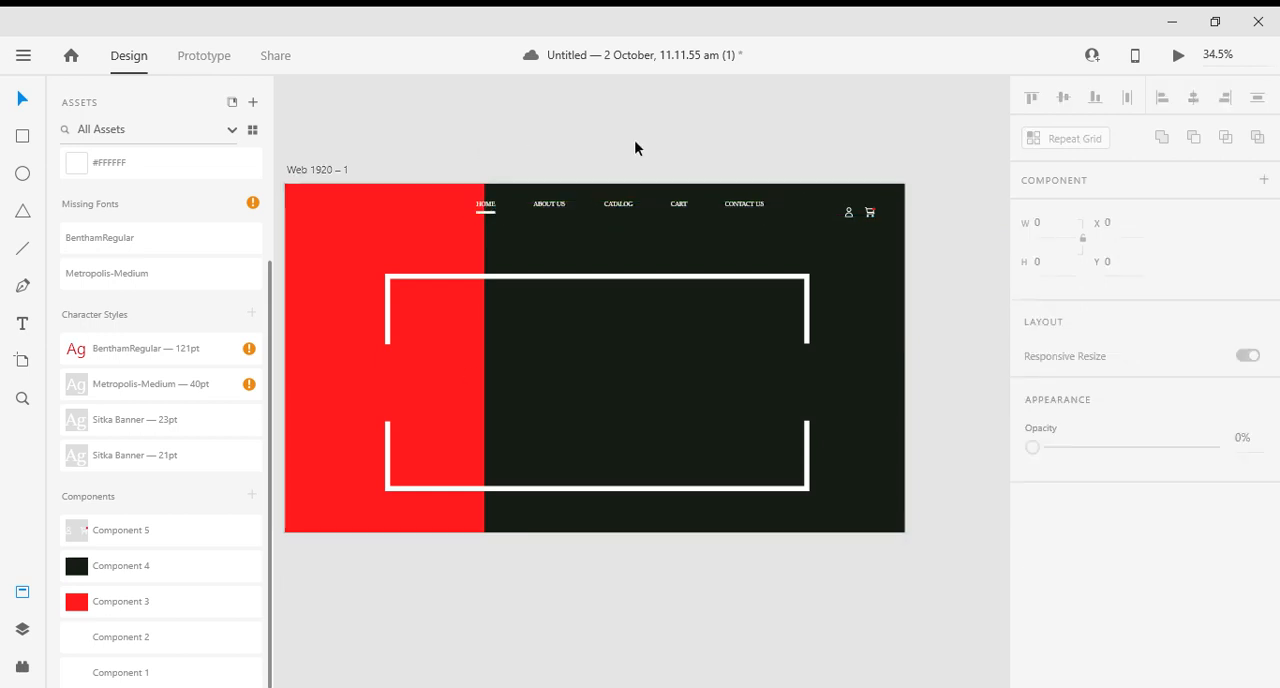
{"action": "left_click", "coordinate": [547, 212]}
{"action": "key", "text": "Down"}
{"action": "key", "text": "Down"}
{"action": "key", "text": "Down"}
{"action": "key", "text": "Down"}
{"action": "key", "text": "Down"}
{"action": "key", "text": "Down"}
{"action": "key", "text": "Down"}
{"action": "key", "text": "Down"}
{"action": "key", "text": "Down"}
{"action": "key", "text": "Down"}
{"action": "key", "text": "Down"}
{"action": "key", "text": "Down"}
{"action": "key", "text": "Down"}
{"action": "key", "text": "Down"}
{"action": "key", "text": "Down"}
{"action": "key", "text": "Down"}
{"action": "key", "text": "Down"}
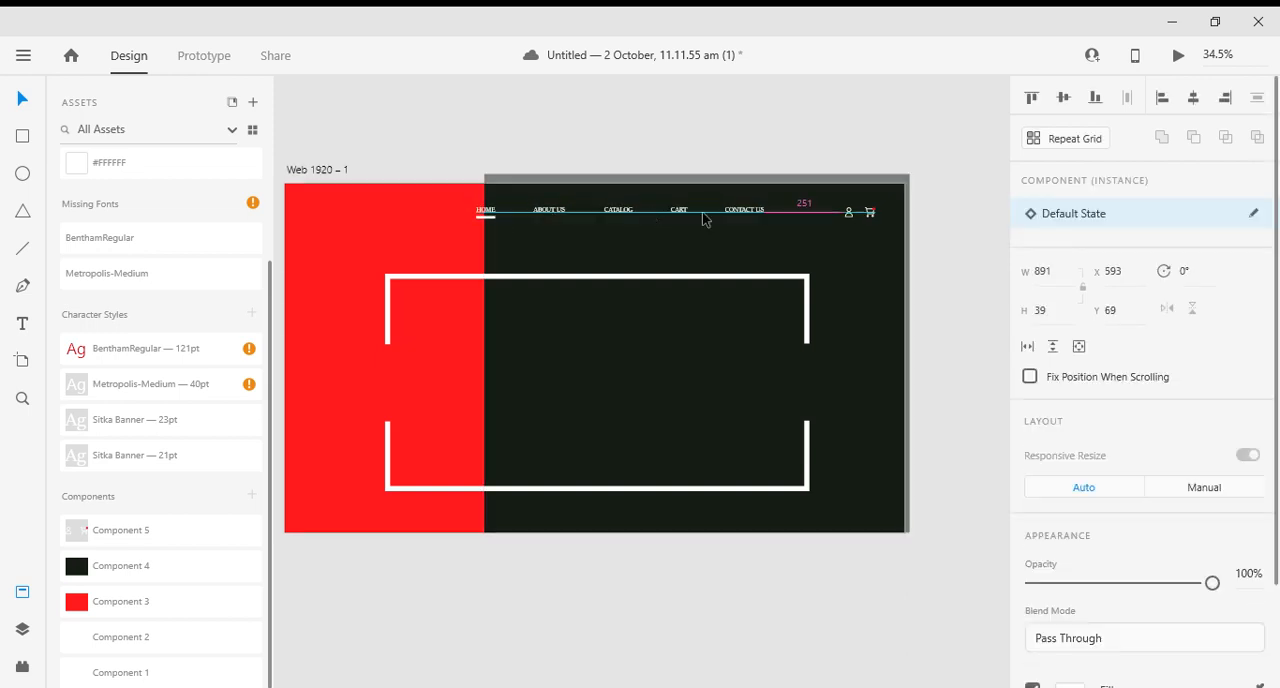
- Nudge the account and cart icons down to Y 69 and deselect them
{"action": "left_click", "coordinate": [849, 218]}
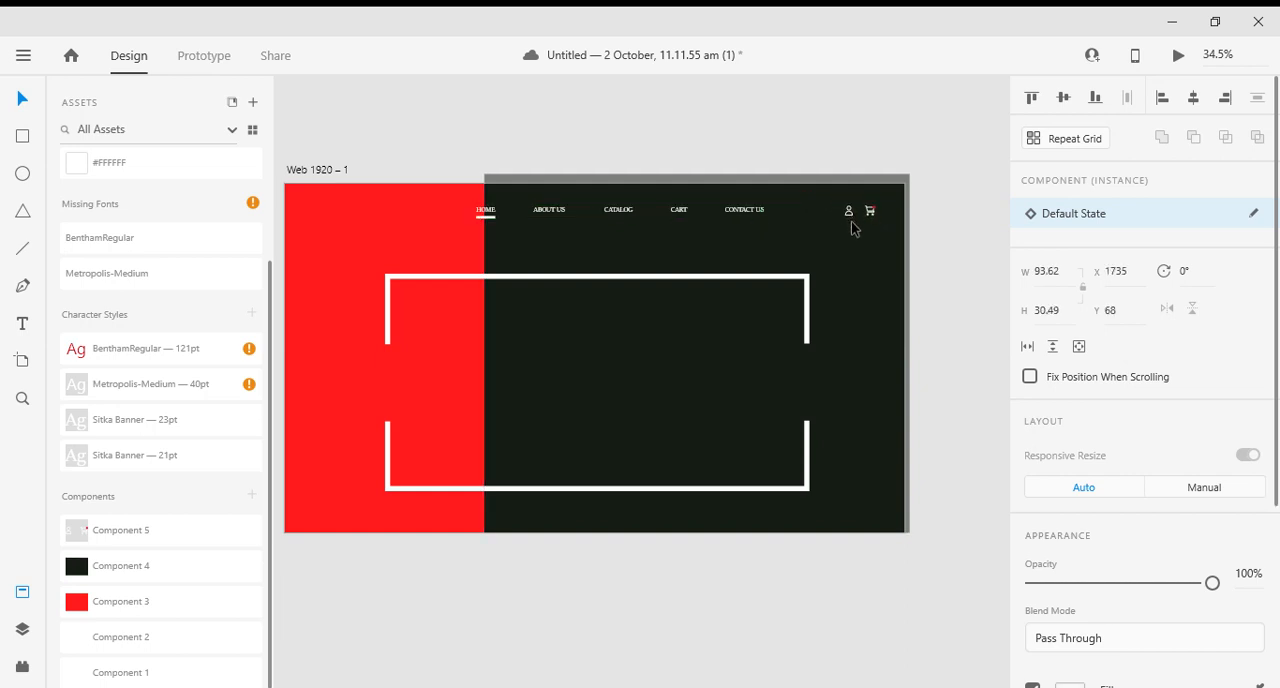
{"action": "key", "text": "Down"}
{"action": "key", "text": "Down"}
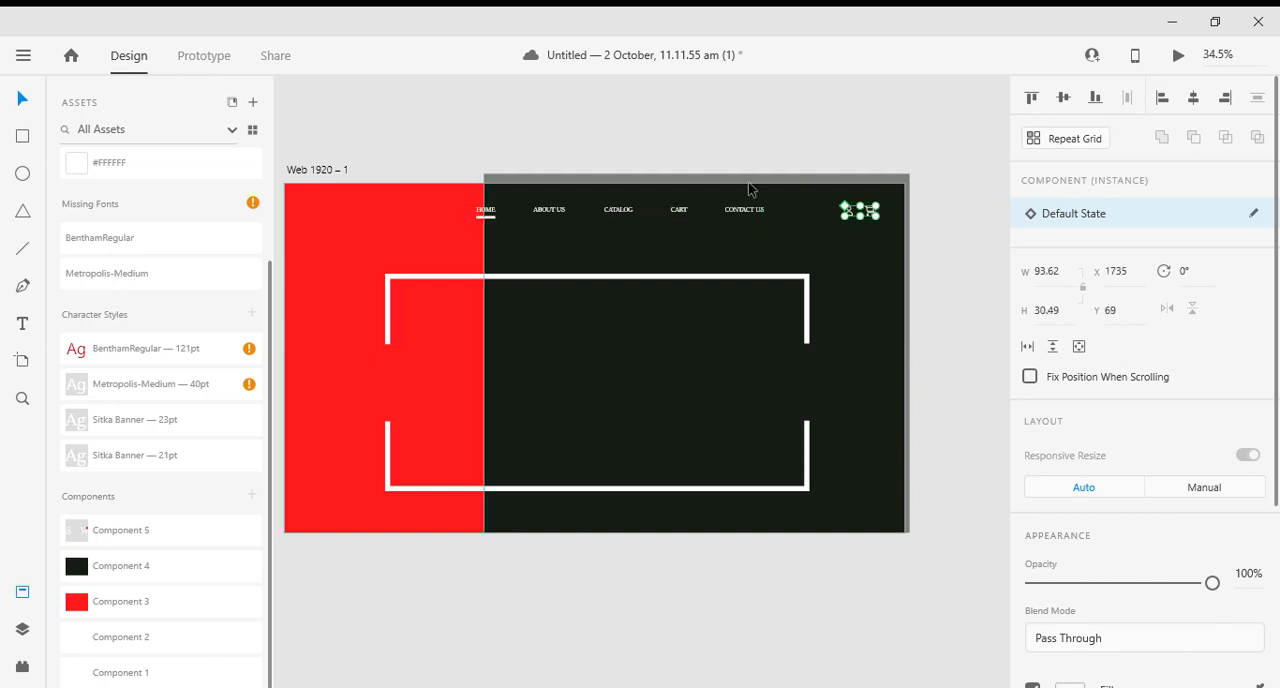
{"action": "left_click", "coordinate": [722, 162]}
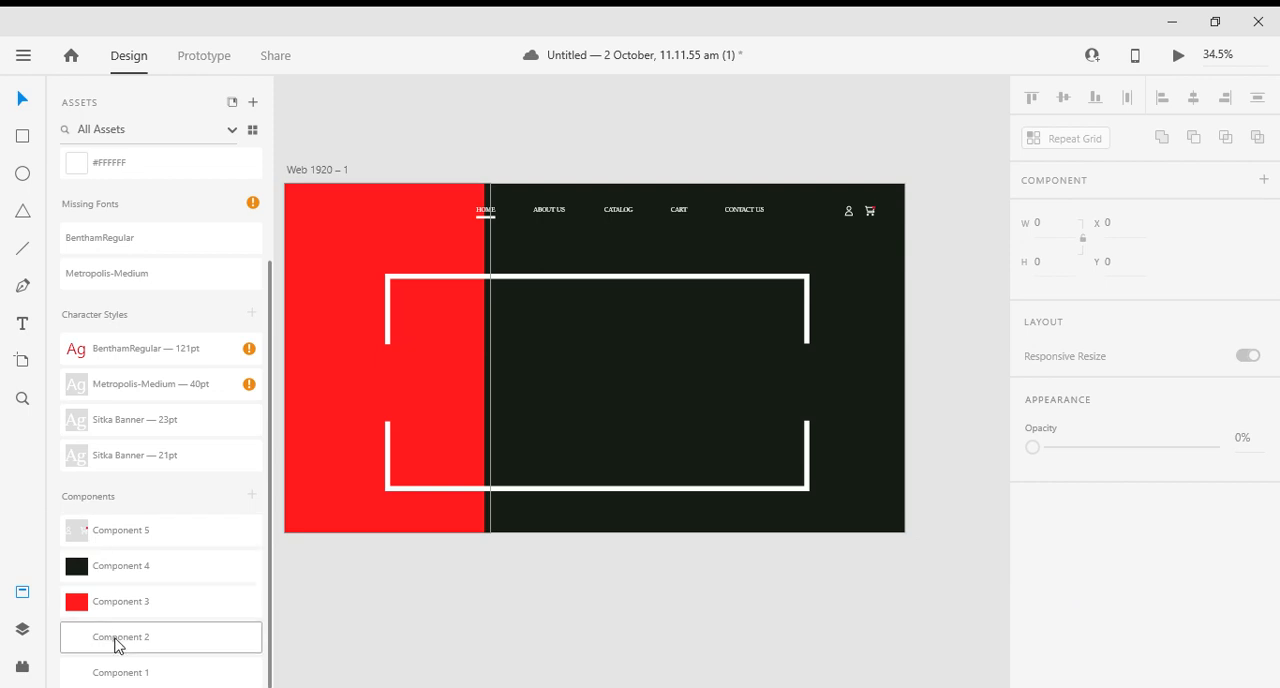
- Look through the document's character styles and missing fonts, and check the overall artboard
{"action": "left_click", "coordinate": [120, 389]}
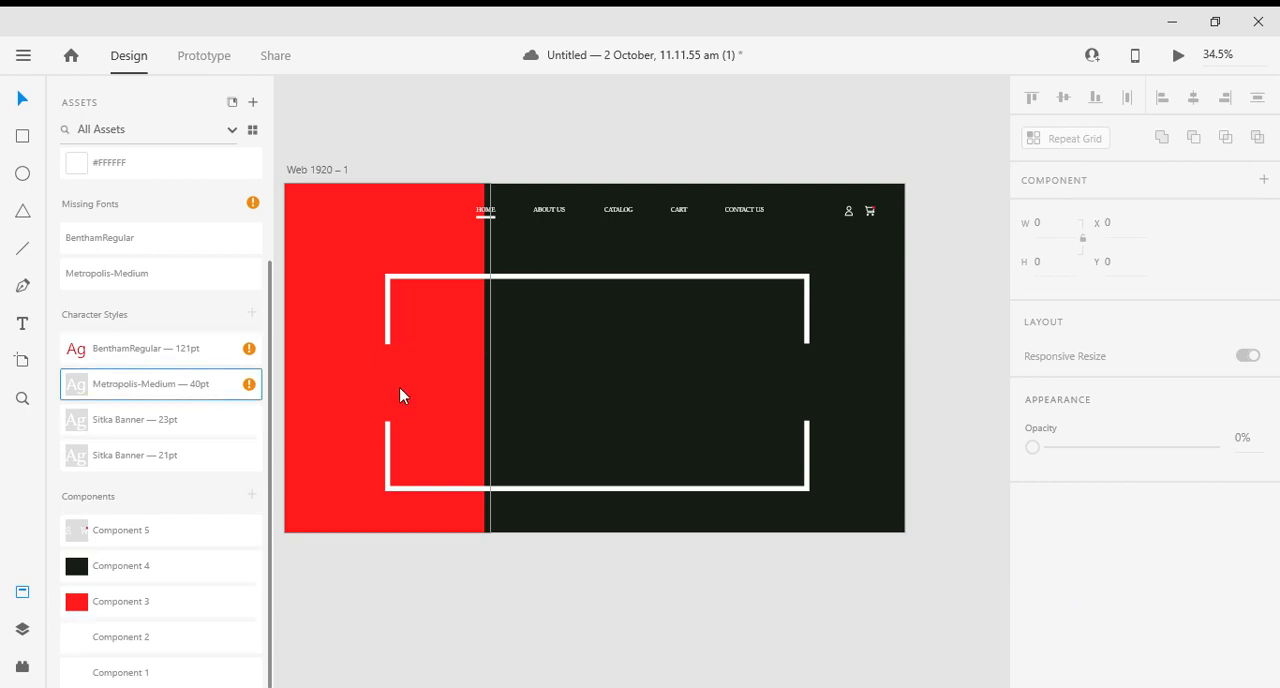
{"action": "double_click", "coordinate": [198, 390]}
{"action": "left_click", "coordinate": [72, 386]}
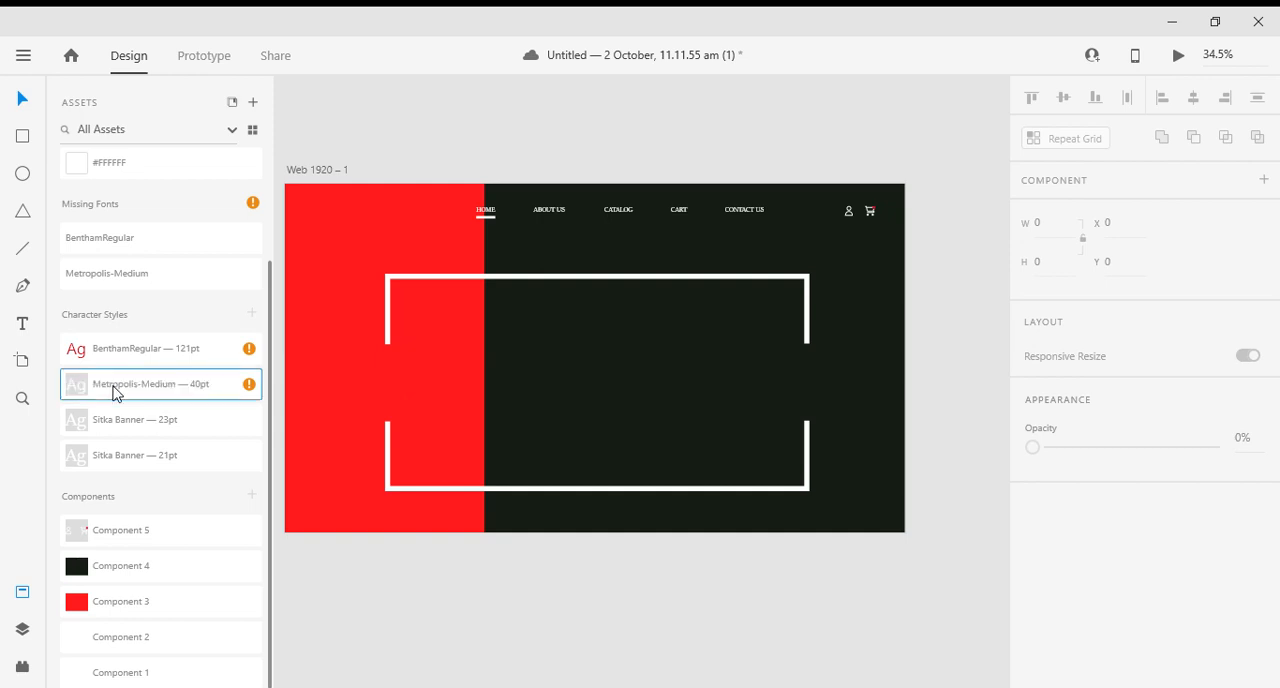
{"action": "left_click", "coordinate": [128, 348]}
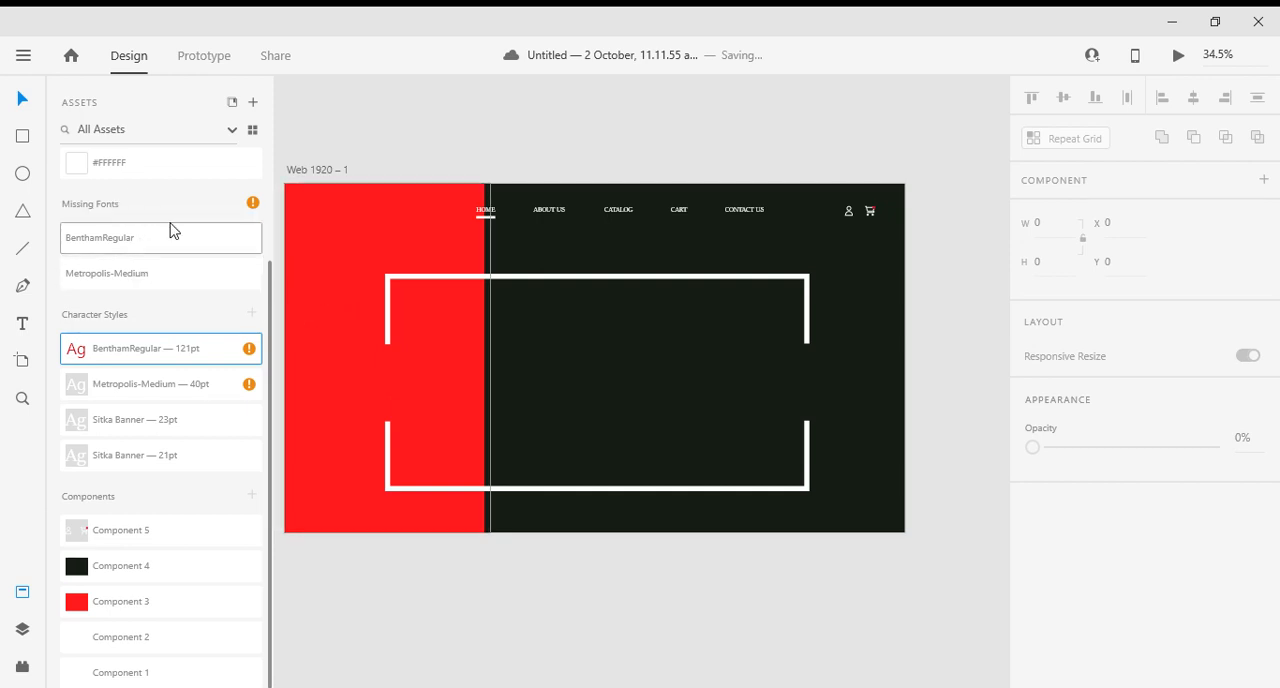
{"action": "left_click", "coordinate": [94, 209]}
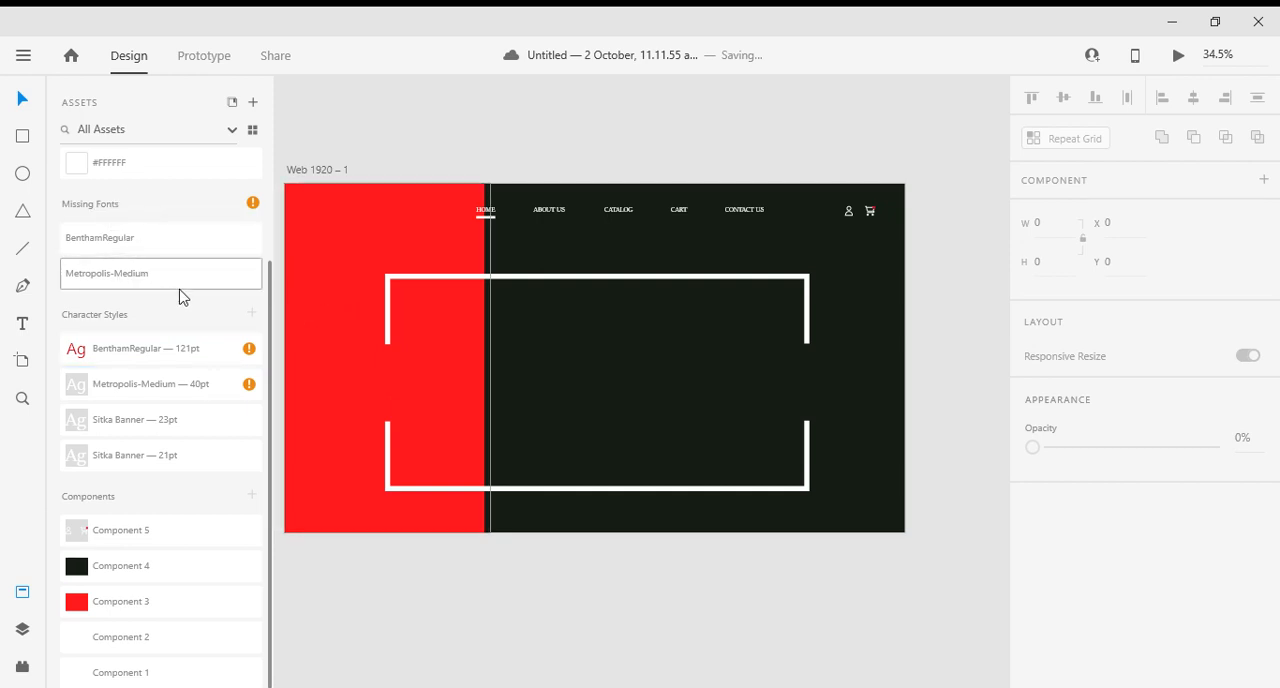
{"action": "scroll", "coordinate": [483, 611], "scroll_direction": "down", "scroll_amount": 2}
{"action": "scroll", "coordinate": [511, 601], "scroll_direction": "down", "scroll_amount": 1}
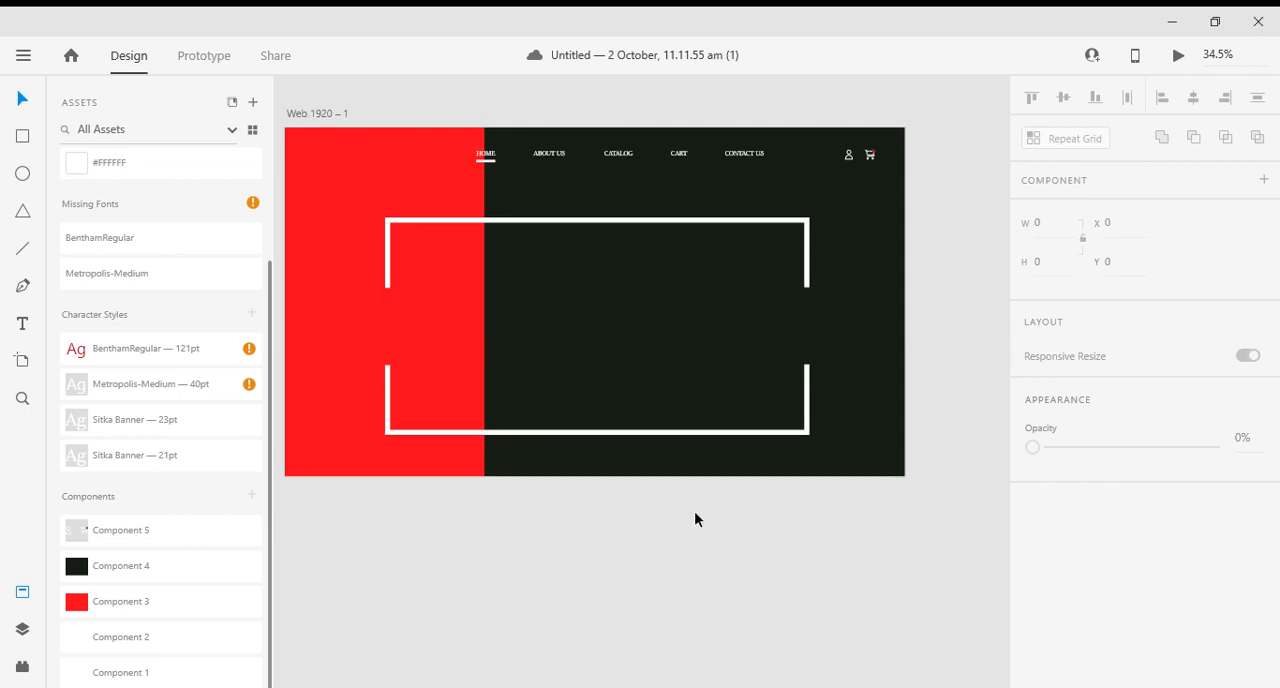
{"action": "scroll", "coordinate": [694, 511], "scroll_direction": "down", "scroll_amount": 3}
{"action": "left_click_drag", "start_coordinate": [651, 531], "coordinate": [678, 446]}
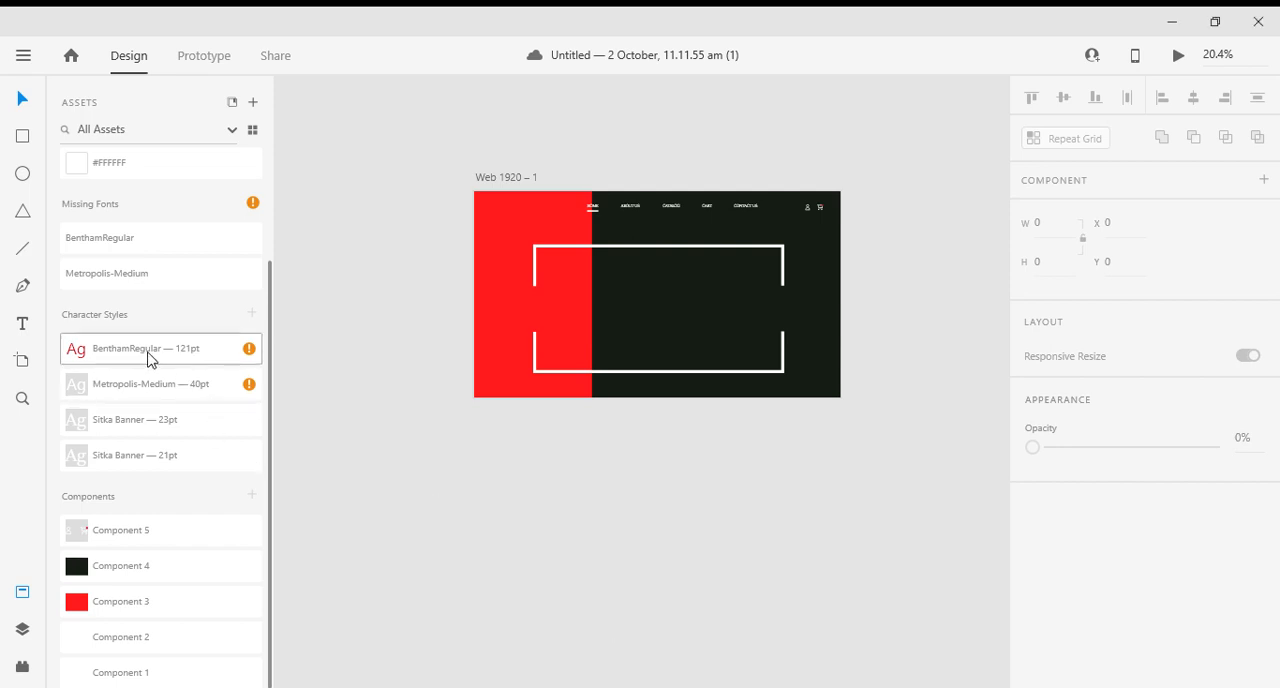
{"action": "left_click", "coordinate": [24, 326]}
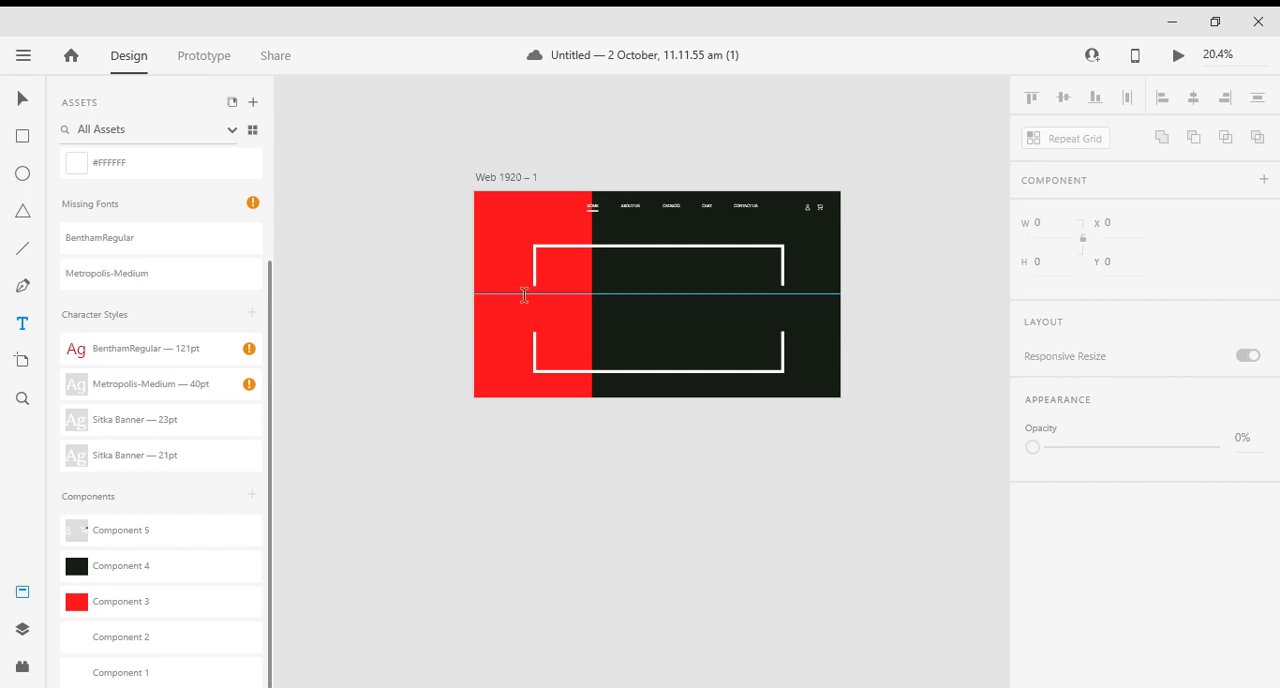
{"action": "left_click_drag", "start_coordinate": [510, 293], "coordinate": [575, 323]}
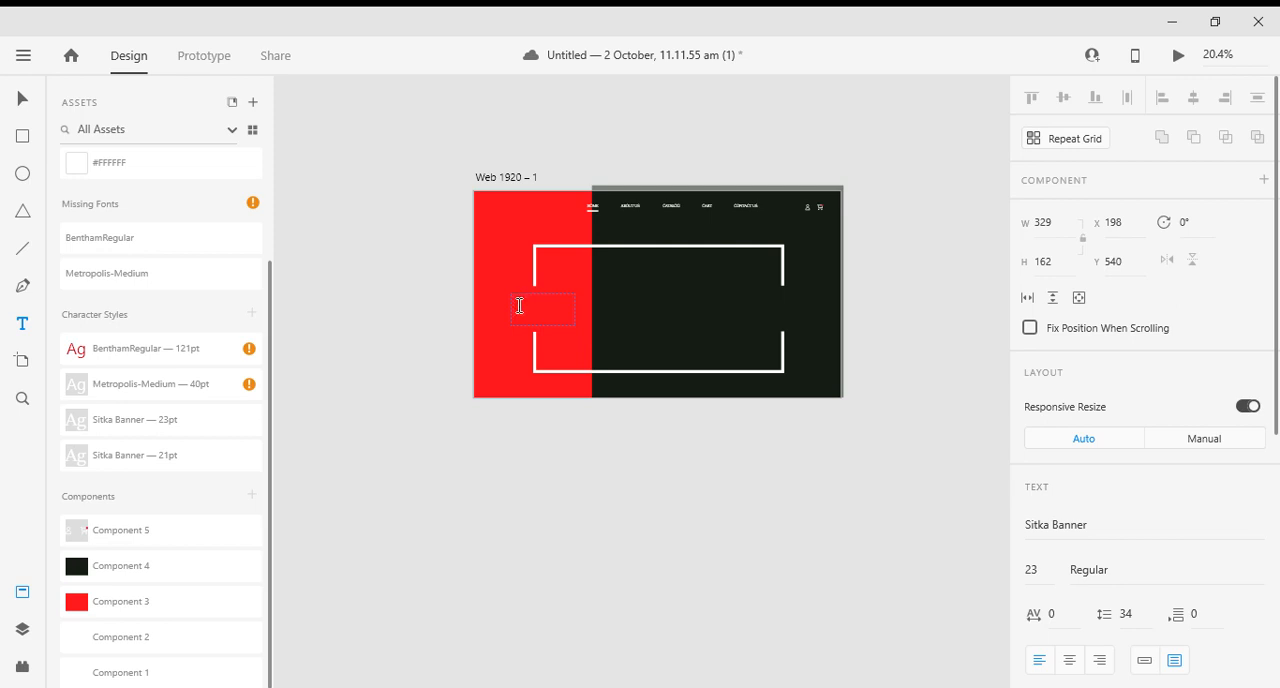
{"action": "left_click", "coordinate": [22, 98]}
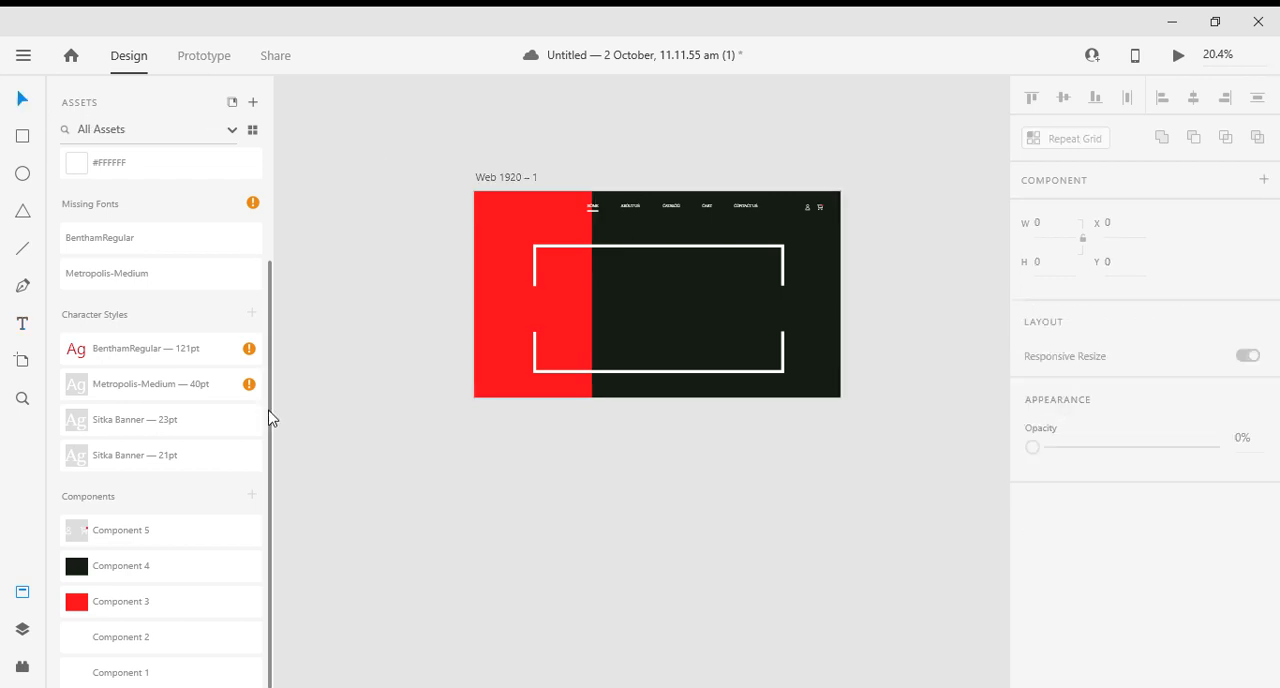
- Draw a text area about 286 × 181 on the red block, in the gap between the white frames, and paste the Lorem ipsum paragraph
{"action": "left_click", "coordinate": [22, 592]}
{"action": "scroll", "coordinate": [326, 289], "scroll_direction": "up", "scroll_amount": 6}
{"action": "left_click_drag", "start_coordinate": [189, 366], "coordinate": [727, 228]}
{"action": "key", "text": "t"}
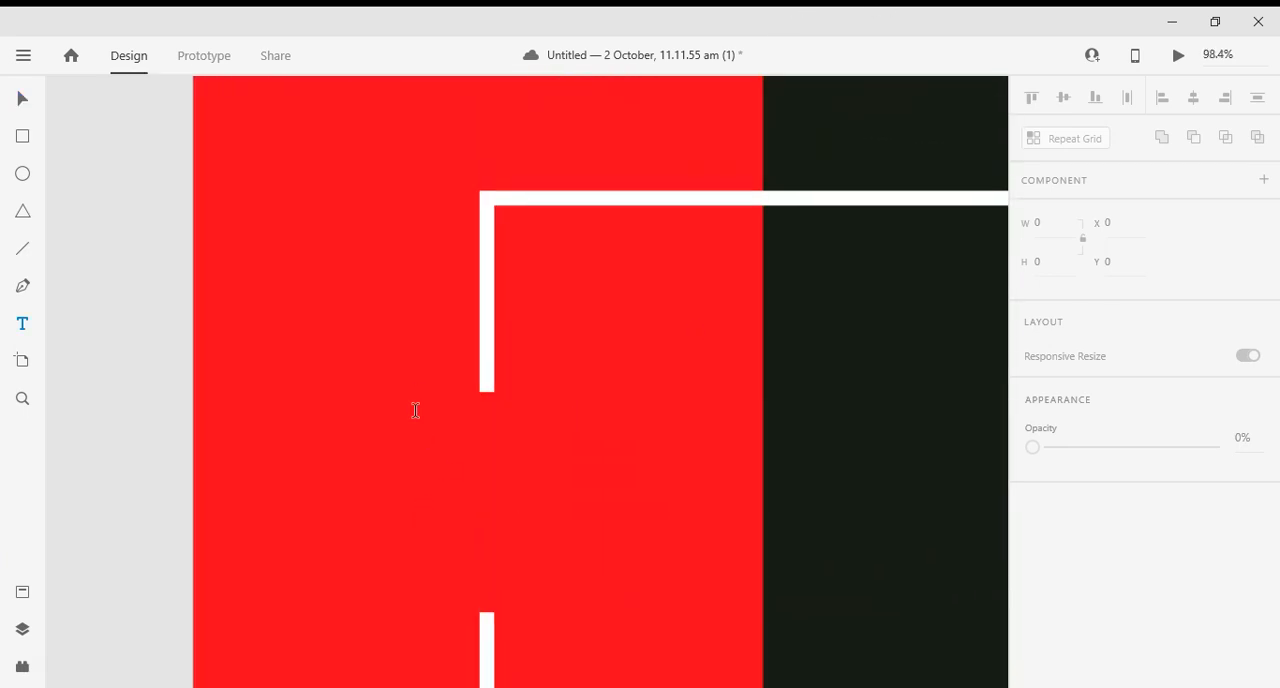
{"action": "left_click_drag", "start_coordinate": [420, 419], "coordinate": [685, 586]}
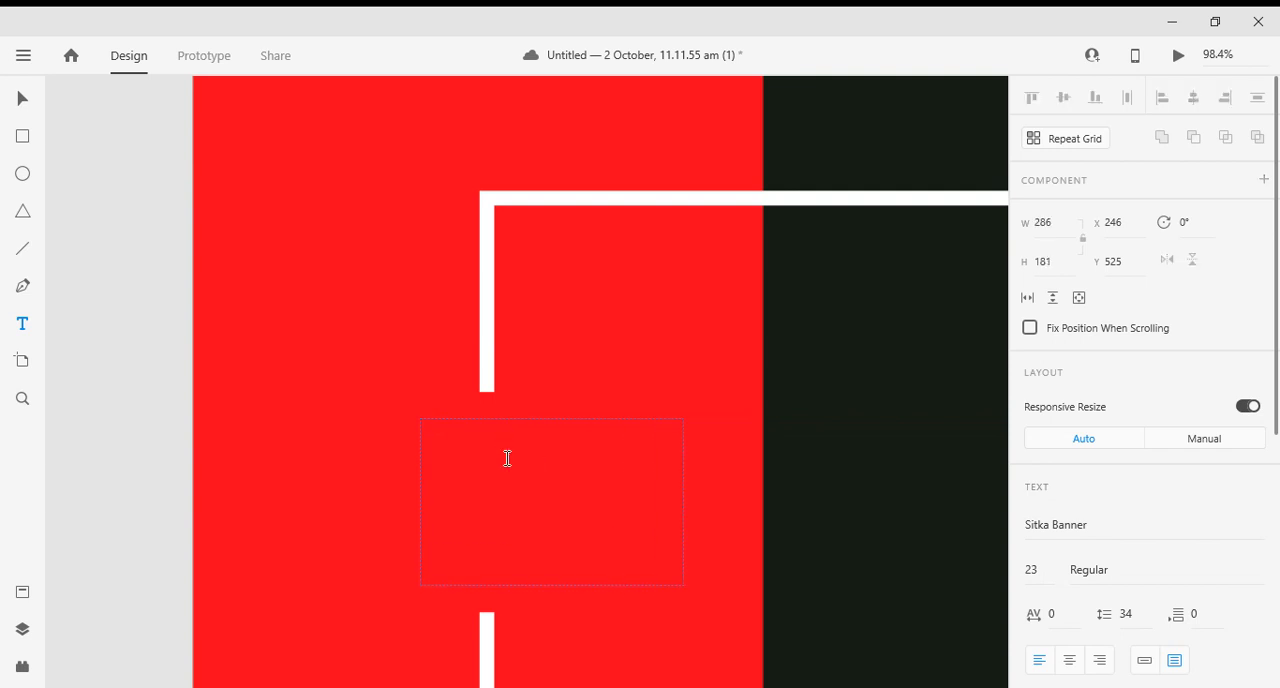
{"action": "type", "text": "Lorem ipsum dolor sit amet, consectetur adipiscing elit. Proin eleifend nulla dolor, posuere tTristique quam molestie vitae. at mauris,"}
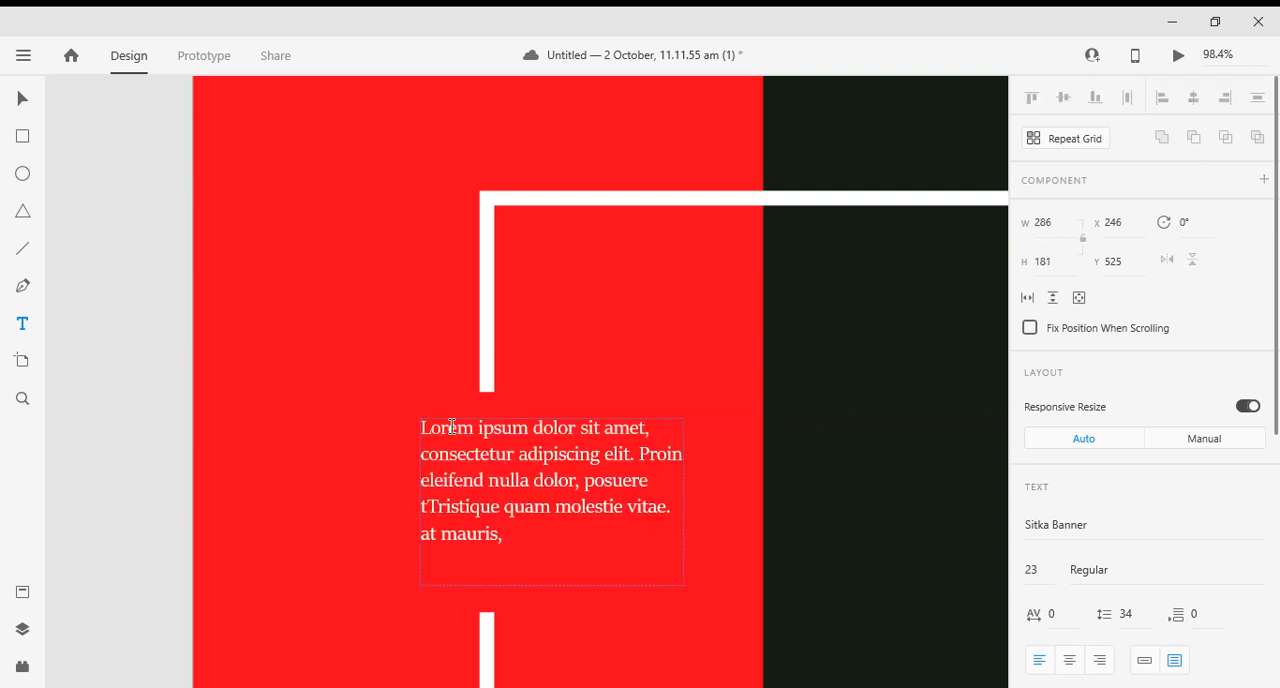
- Centre-align the Lorem ipsum paragraph and finish editing its text
{"action": "scroll", "coordinate": [1157, 620], "scroll_direction": "down", "scroll_amount": 2}
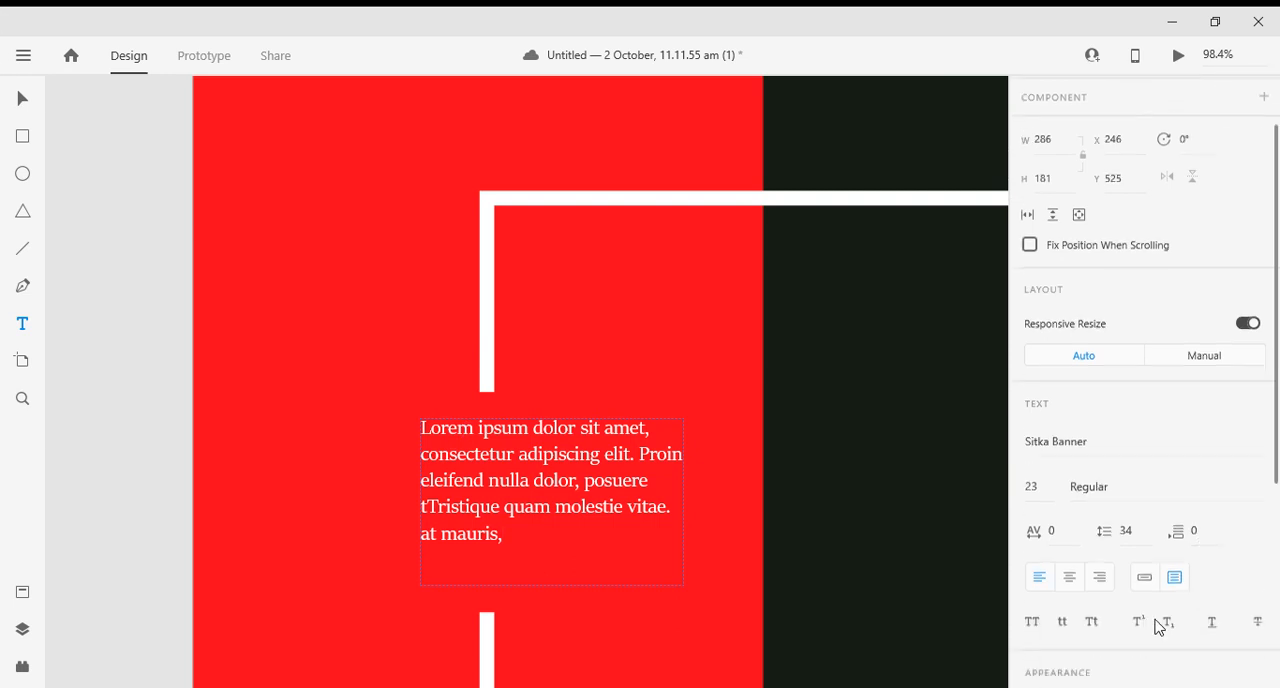
{"action": "left_click", "coordinate": [1072, 570]}
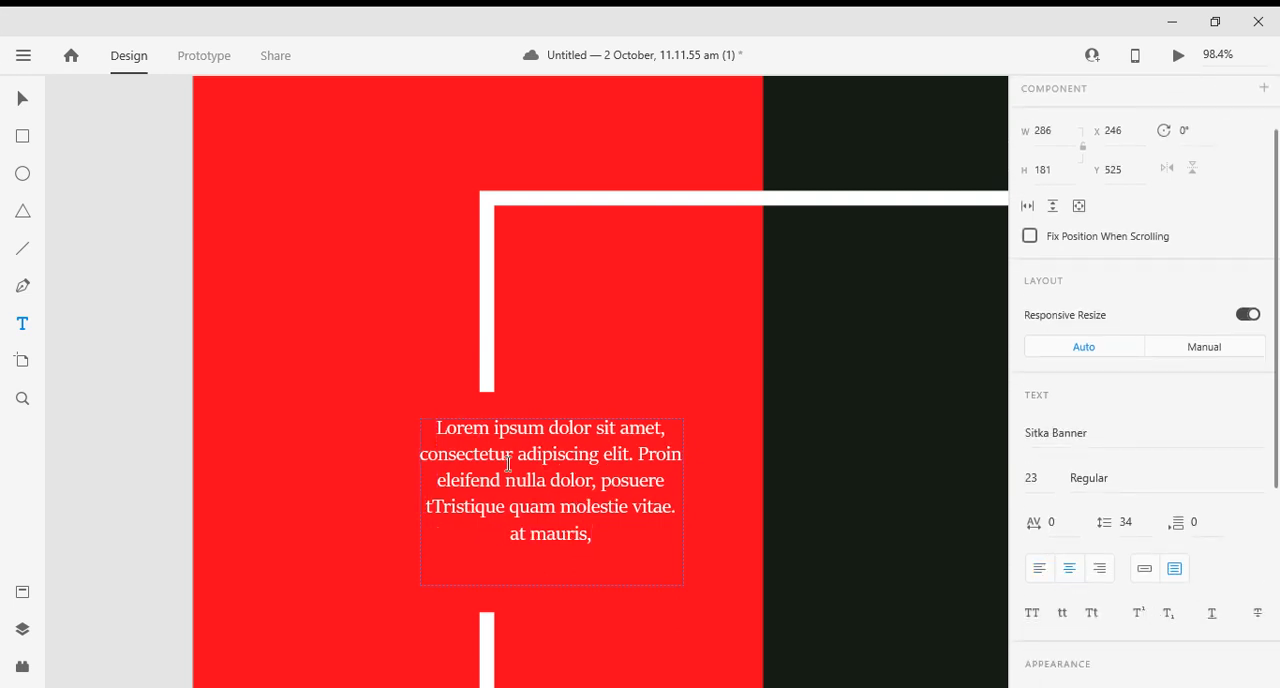
{"action": "left_click", "coordinate": [22, 99]}
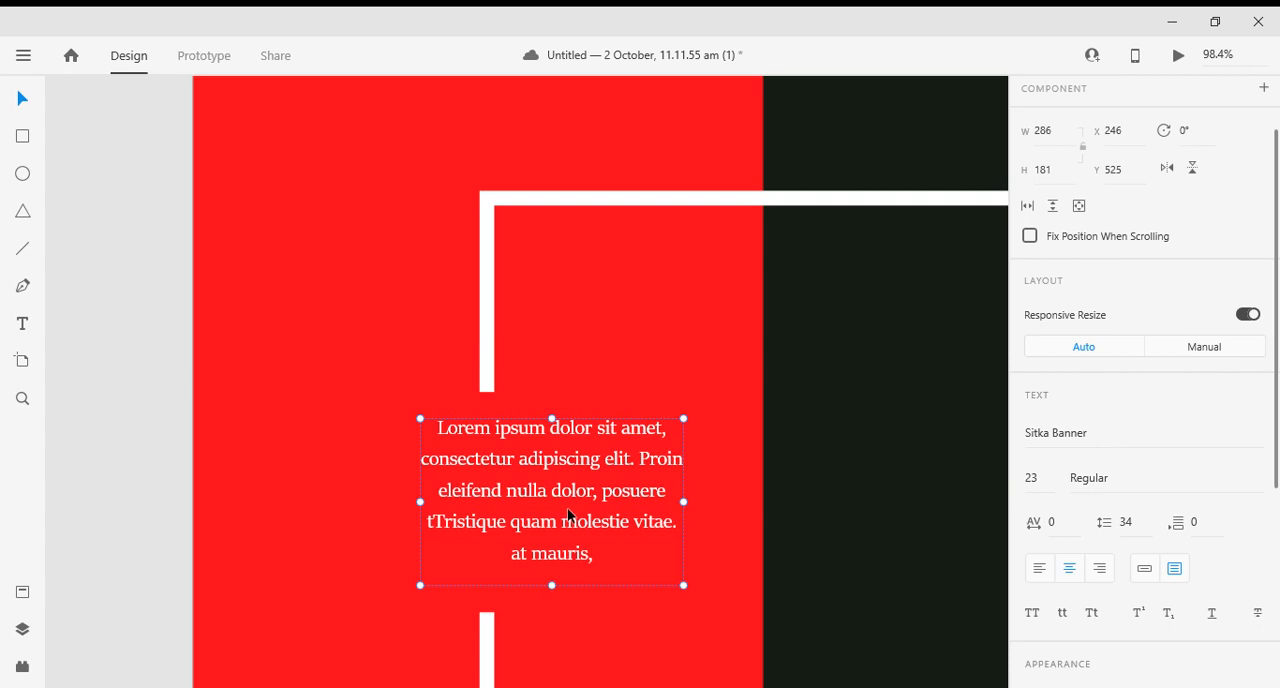
- Move the Lorem ipsum paragraph to X 187, Y 540 in the gap between the white frames, and save the document
{"action": "left_click_drag", "start_coordinate": [555, 497], "coordinate": [531, 508]}
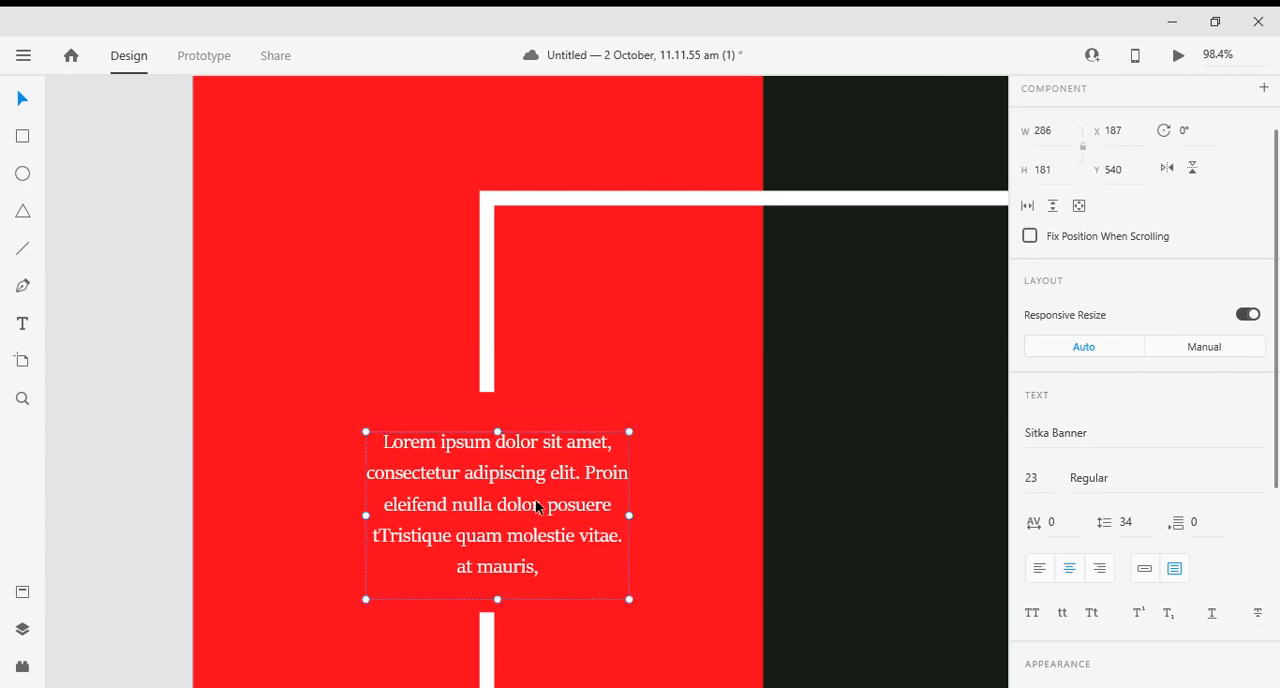
{"action": "scroll", "coordinate": [531, 508], "scroll_direction": "down", "scroll_amount": 6}
{"action": "left_click", "coordinate": [297, 506]}
{"action": "left_click_drag", "start_coordinate": [722, 567], "coordinate": [512, 494]}
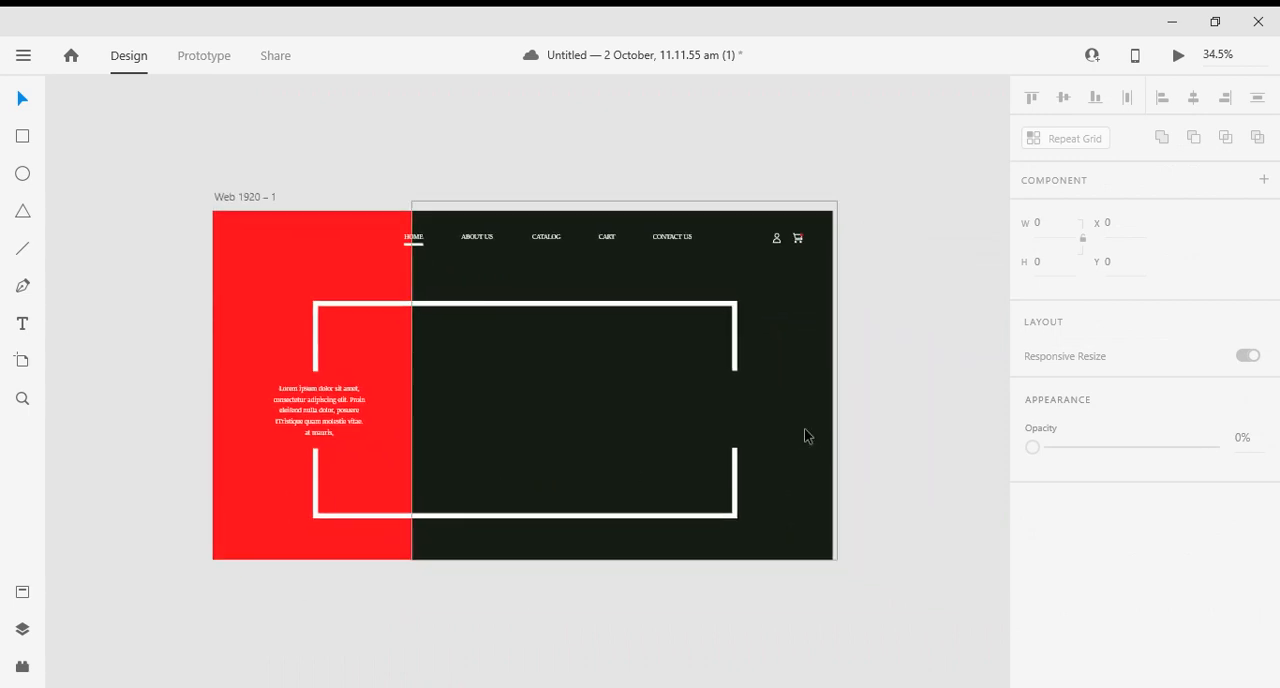
{"action": "scroll", "coordinate": [726, 485], "scroll_direction": "down", "scroll_amount": 1}
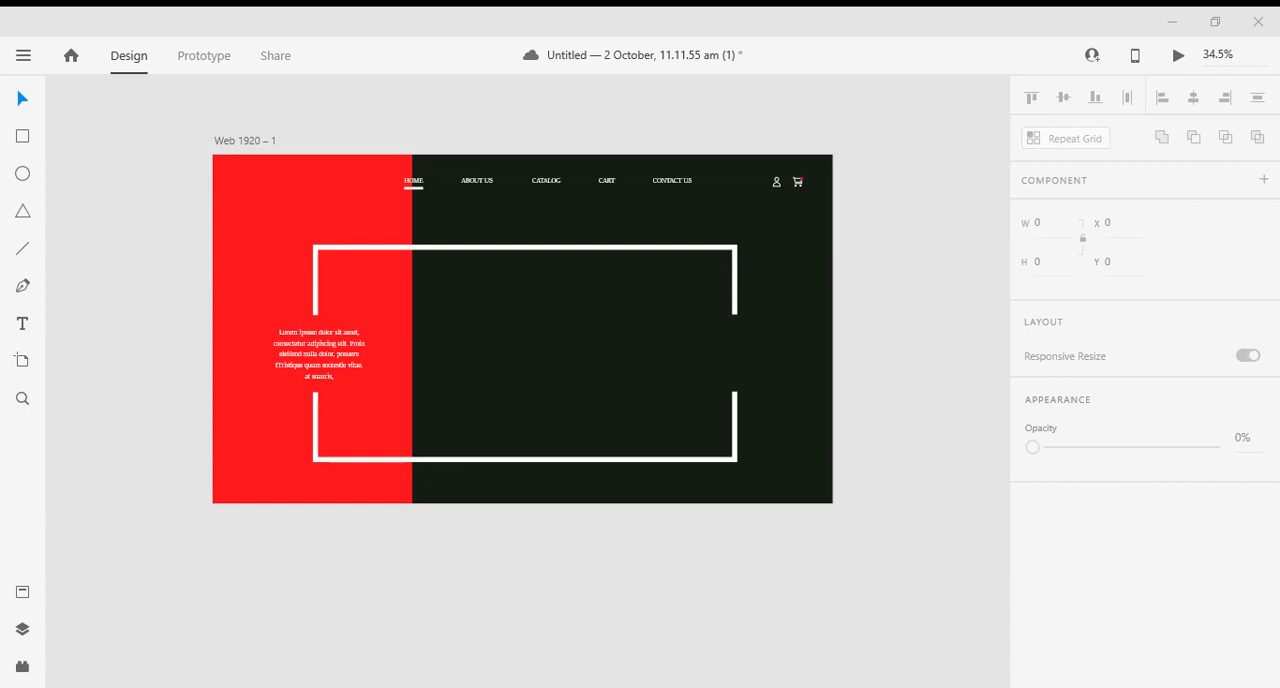
{"action": "key", "text": "ctrl+s"}
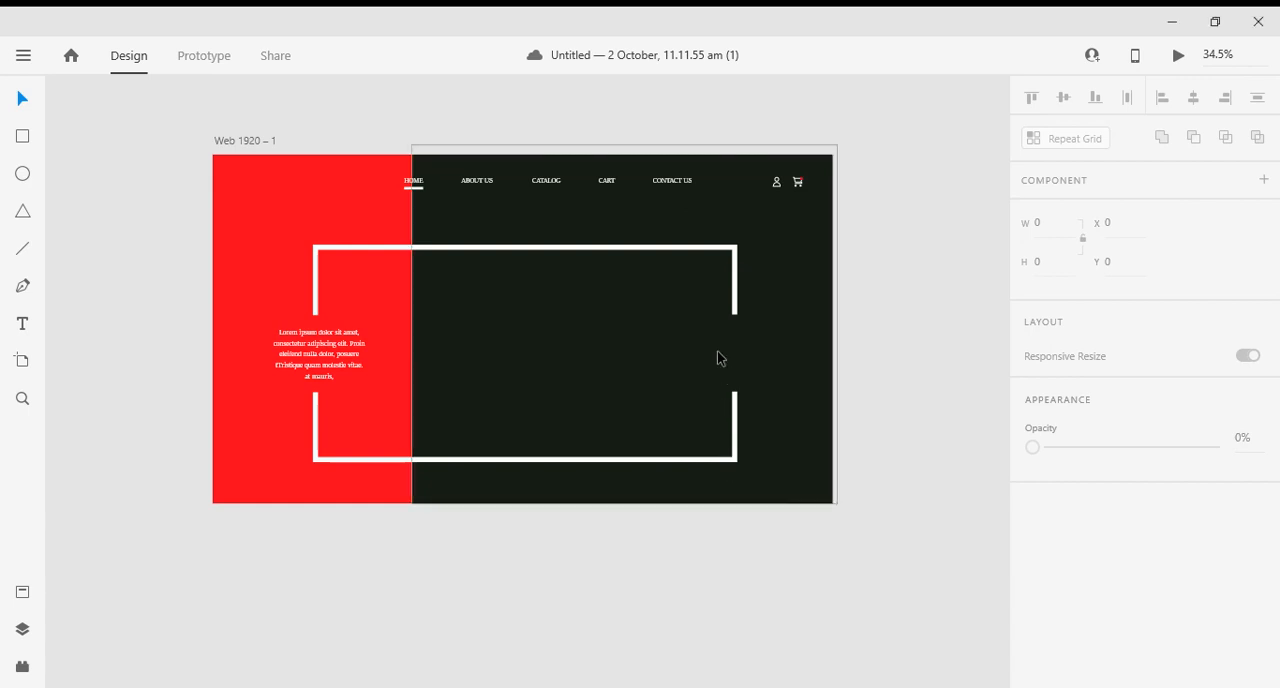
- Paste the copied DISCOUNT 45% text group onto the dark block
{"action": "key", "text": "t"}
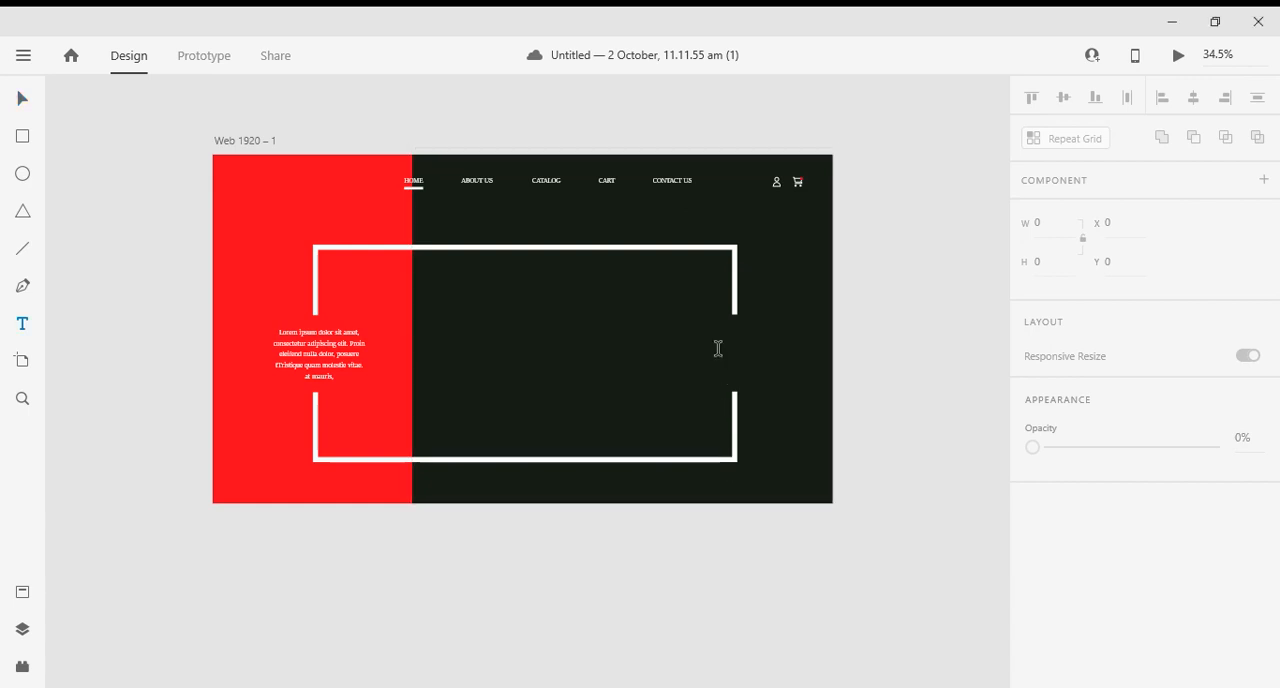
{"action": "left_click", "coordinate": [23, 102]}
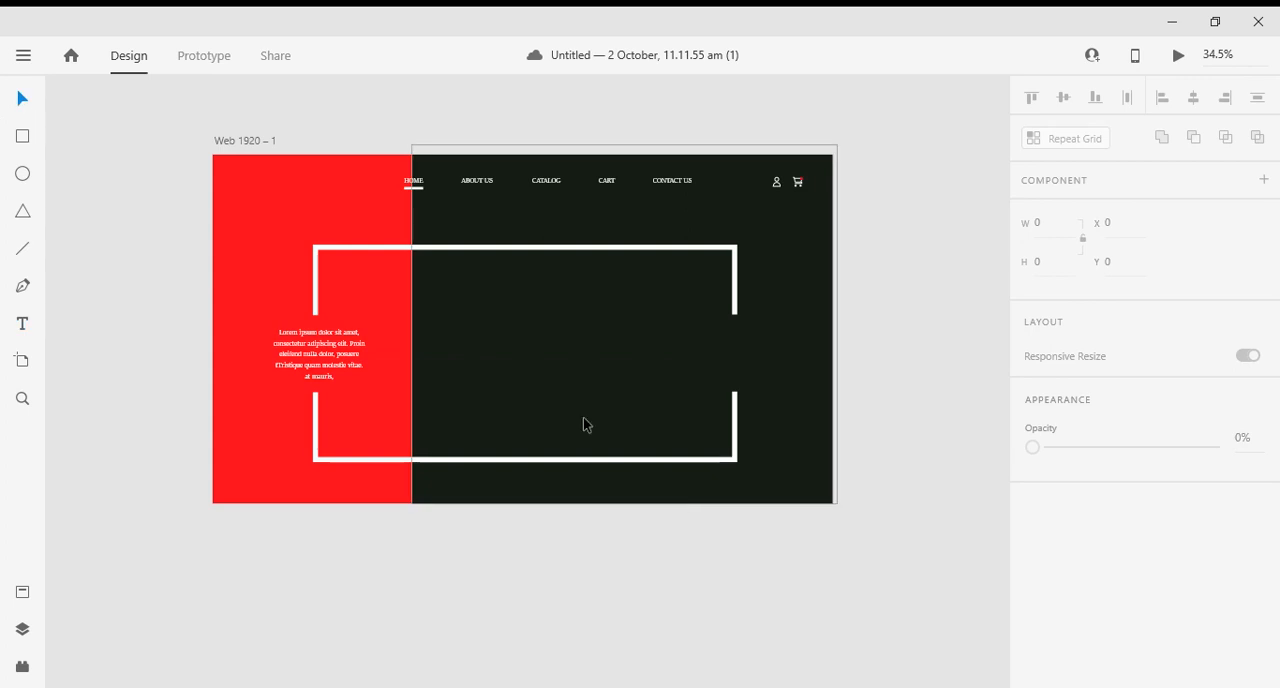
{"action": "left_click", "coordinate": [436, 344]}
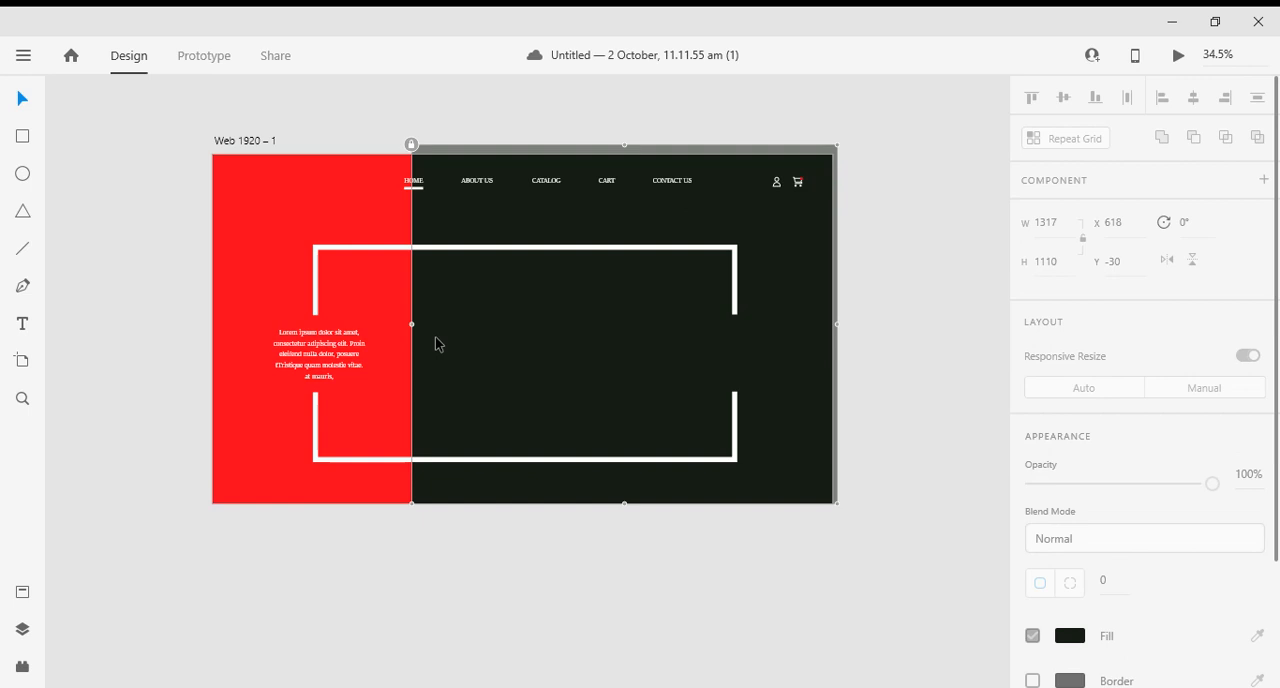
{"action": "scroll", "coordinate": [471, 357], "scroll_direction": "up", "scroll_amount": 3, "text": "ctrl"}
{"action": "scroll", "coordinate": [510, 390], "scroll_direction": "up", "scroll_amount": 3}
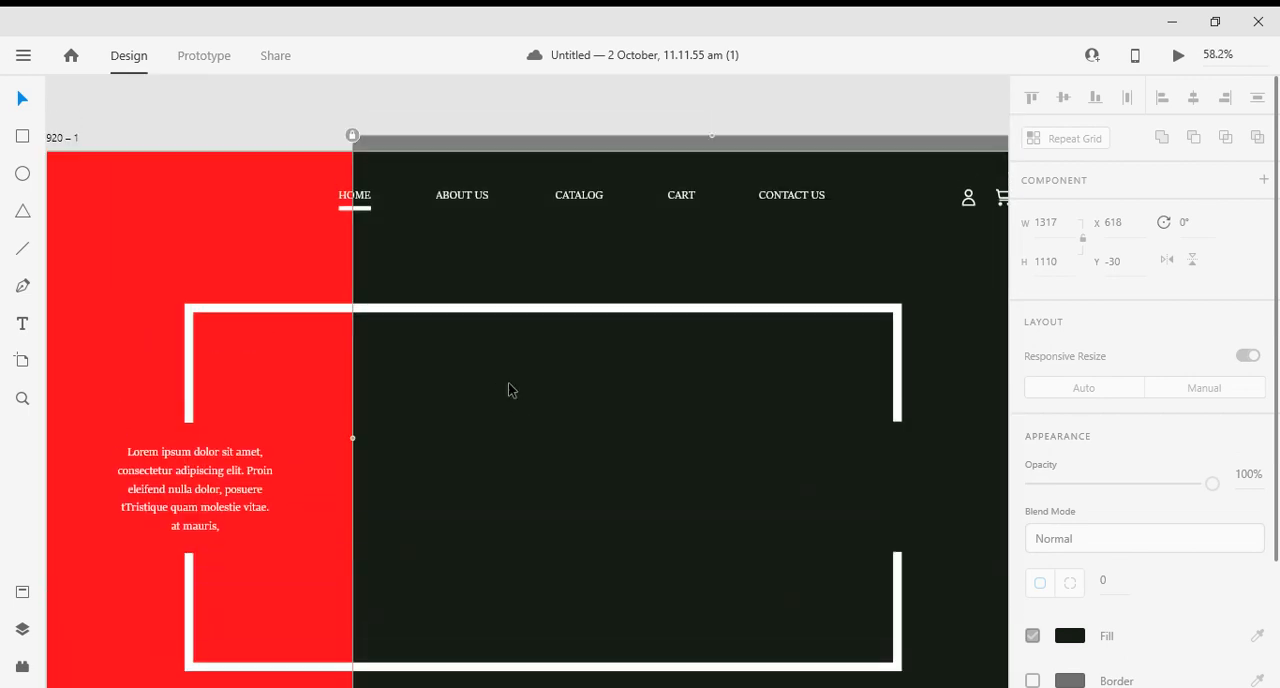
{"action": "key", "text": "ctrl+v"}
{"action": "scroll", "coordinate": [510, 390], "scroll_direction": "up", "scroll_amount": 2}
{"action": "scroll", "coordinate": [546, 465], "scroll_direction": "down", "scroll_amount": 1}
{"action": "scroll", "coordinate": [546, 465], "scroll_direction": "down", "scroll_amount": 3, "text": "alt"}
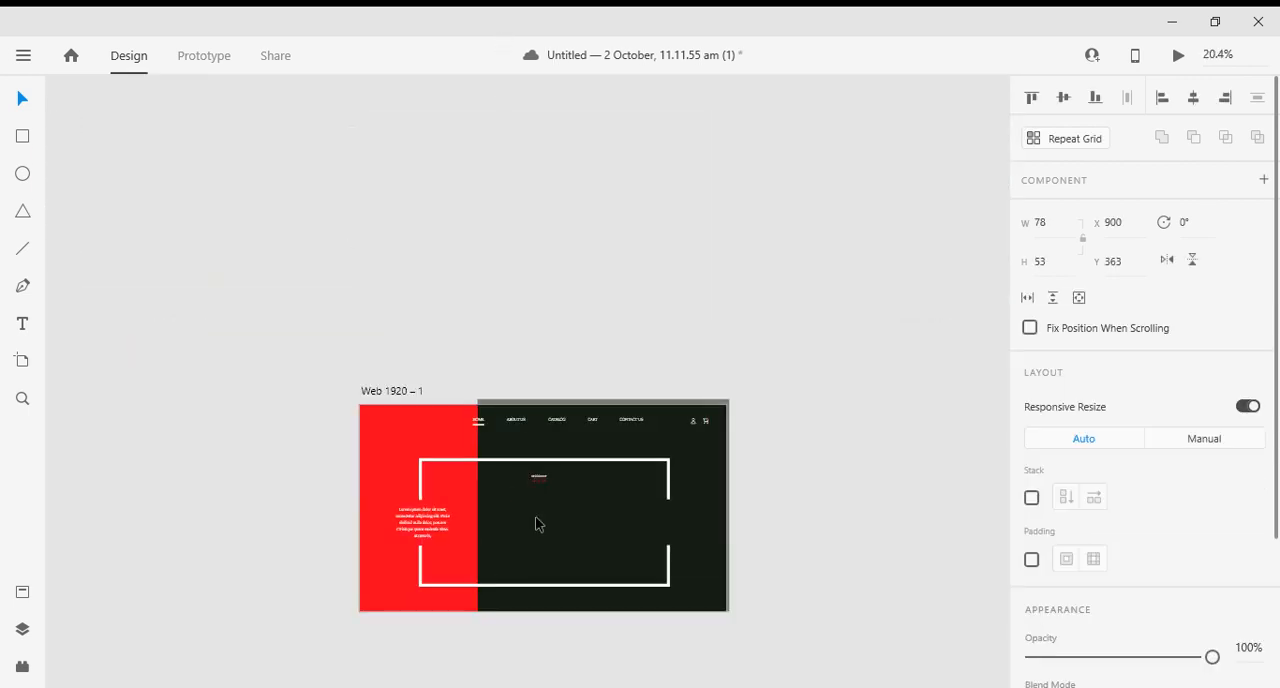
- Enlarge the discount group to about 267 × 185, place it at about X 1481, Y 538 in the white frames' gap, and deselect it
{"action": "scroll", "coordinate": [537, 524], "scroll_direction": "up", "scroll_amount": 3, "text": "alt"}
{"action": "left_click_drag", "start_coordinate": [543, 405], "coordinate": [820, 489]}
{"action": "scroll", "coordinate": [826, 497], "scroll_direction": "down", "scroll_amount": 4}
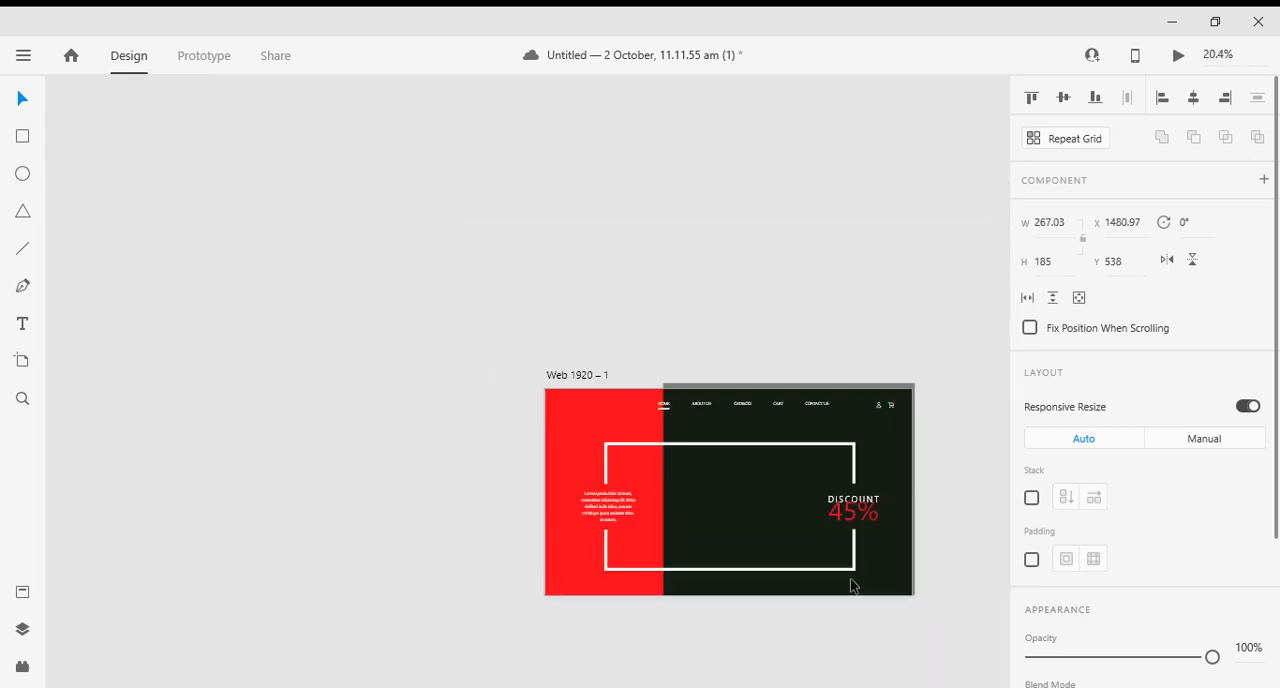
{"action": "left_click", "coordinate": [906, 677]}
{"action": "scroll", "coordinate": [837, 626], "scroll_direction": "up", "scroll_amount": 2}
{"action": "scroll", "coordinate": [810, 527], "scroll_direction": "up", "scroll_amount": 1}
{"action": "left_click", "coordinate": [779, 455]}
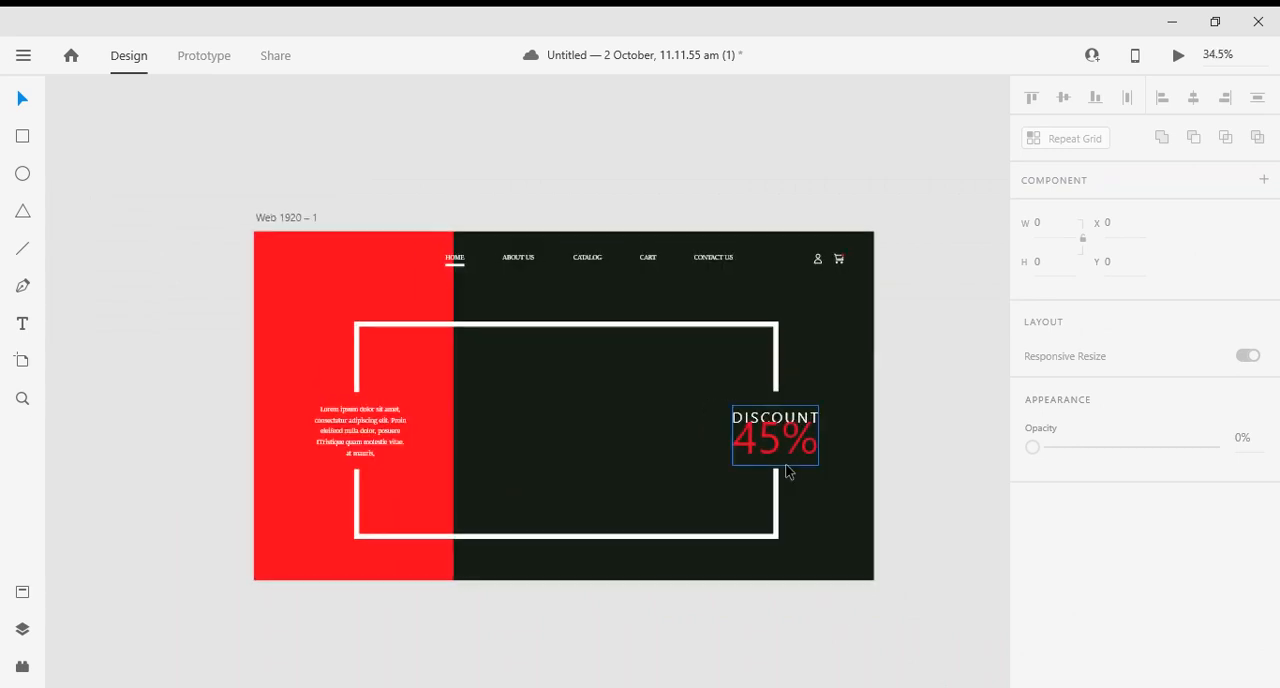
{"action": "double_click", "coordinate": [772, 448]}
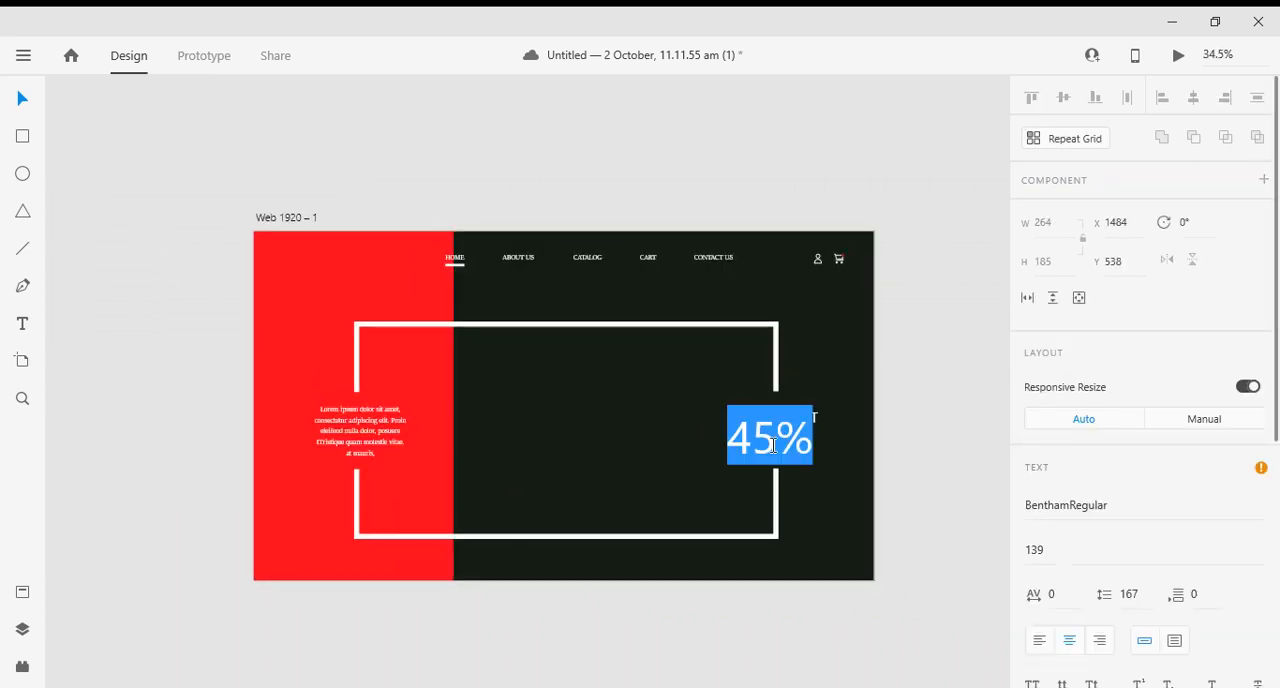
{"action": "left_click", "coordinate": [752, 440]}
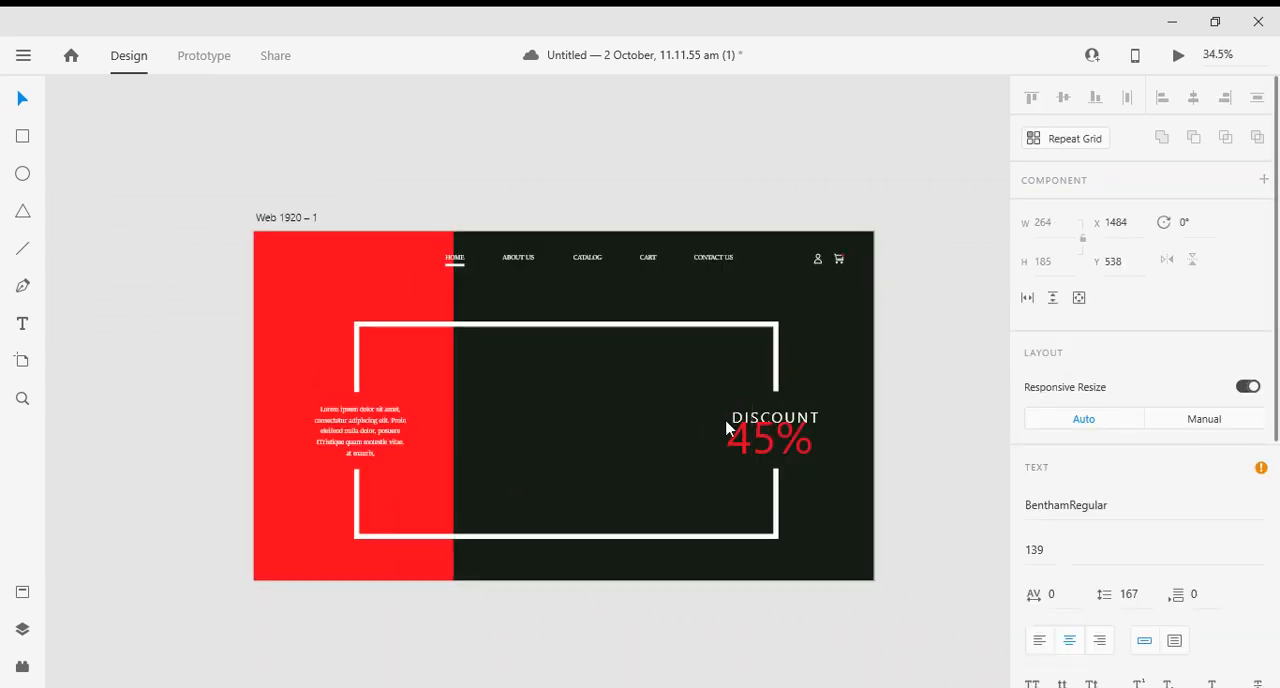
{"action": "left_click", "coordinate": [14, 96]}
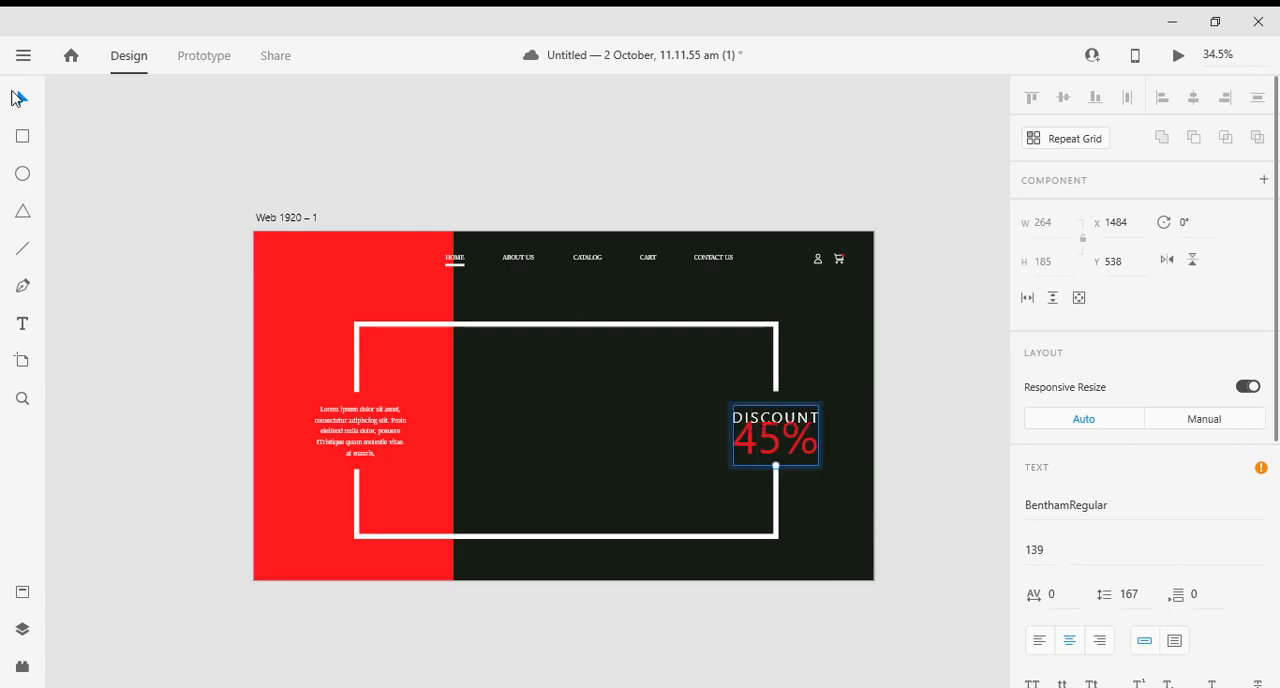
- Move the 45% text inside the discount group down below the word DISCOUNT, to X 1481, Y 567, and deselect it
{"action": "double_click", "coordinate": [806, 440]}
{"action": "left_click", "coordinate": [808, 437]}
{"action": "left_click_drag", "start_coordinate": [810, 437], "coordinate": [778, 433]}
{"action": "left_click", "coordinate": [778, 433]}
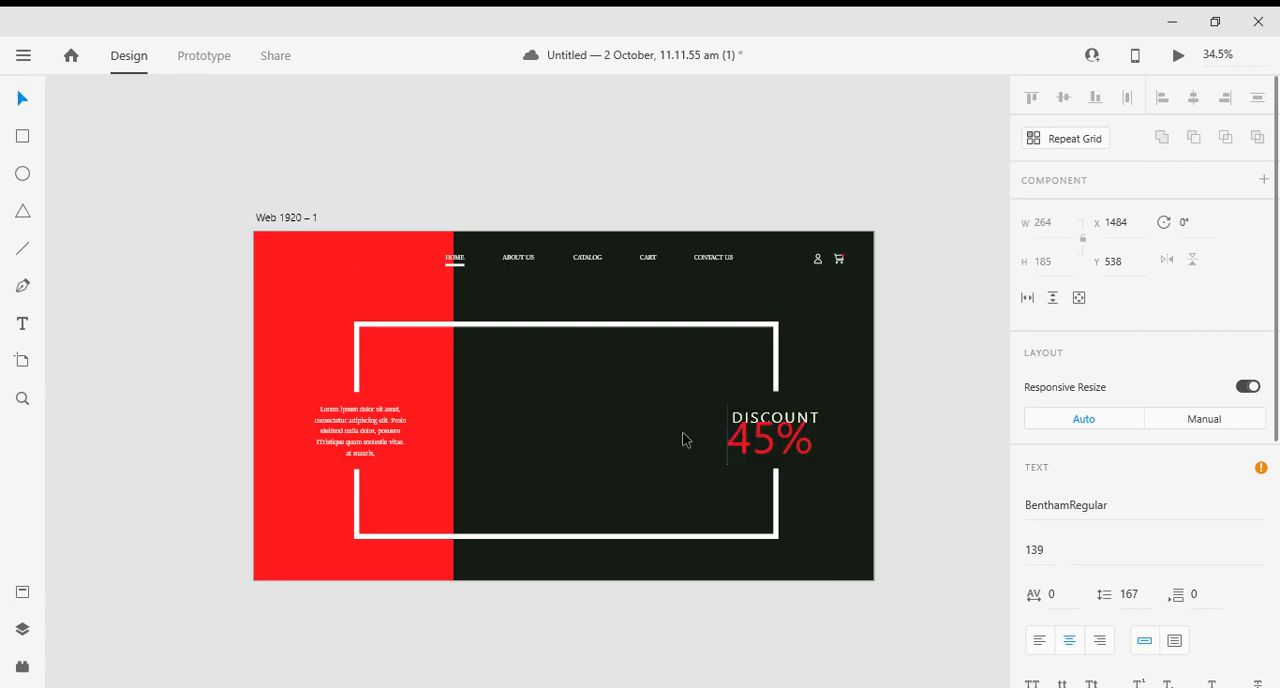
{"action": "left_click", "coordinate": [22, 101]}
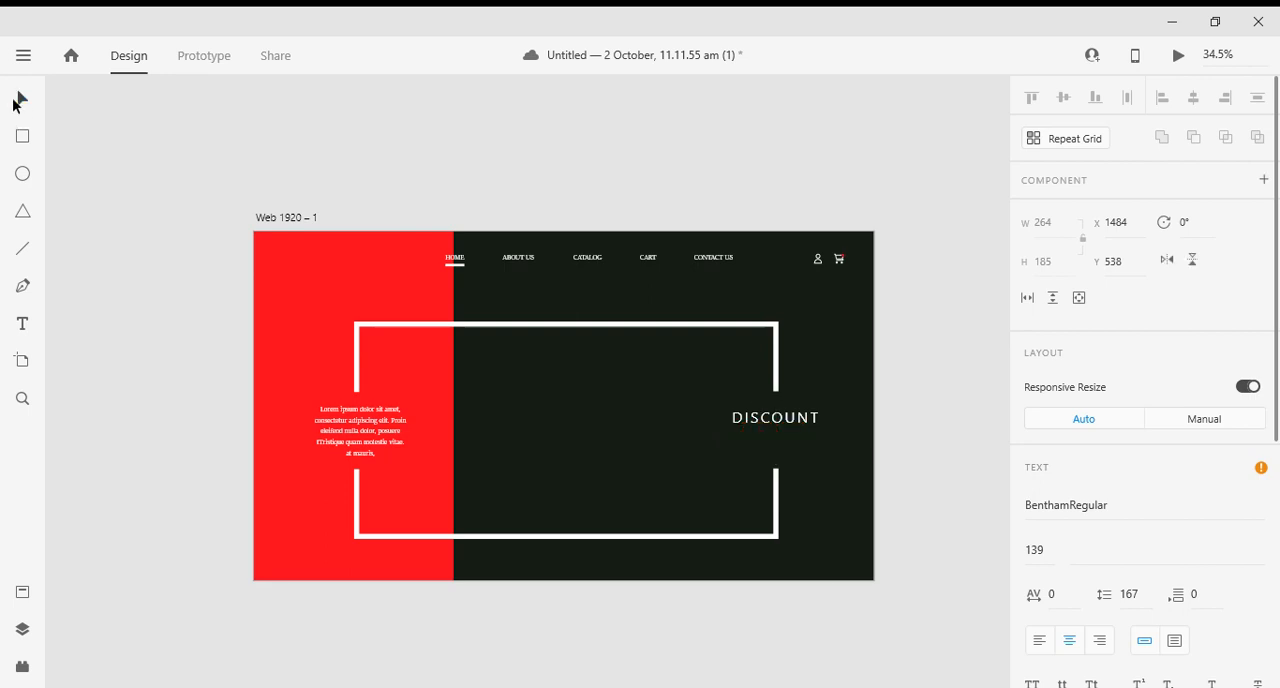
{"action": "right_click", "coordinate": [746, 440]}
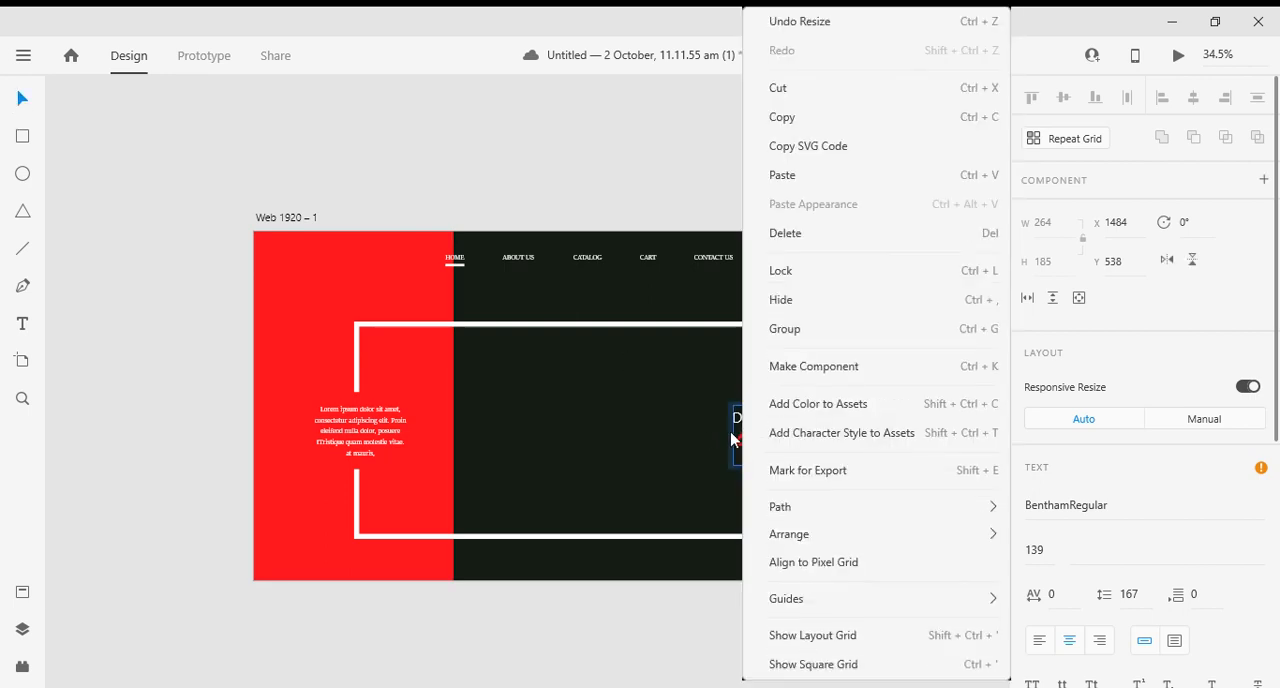
{"action": "left_click", "coordinate": [732, 434]}
{"action": "left_click_drag", "start_coordinate": [761, 419], "coordinate": [762, 458]}
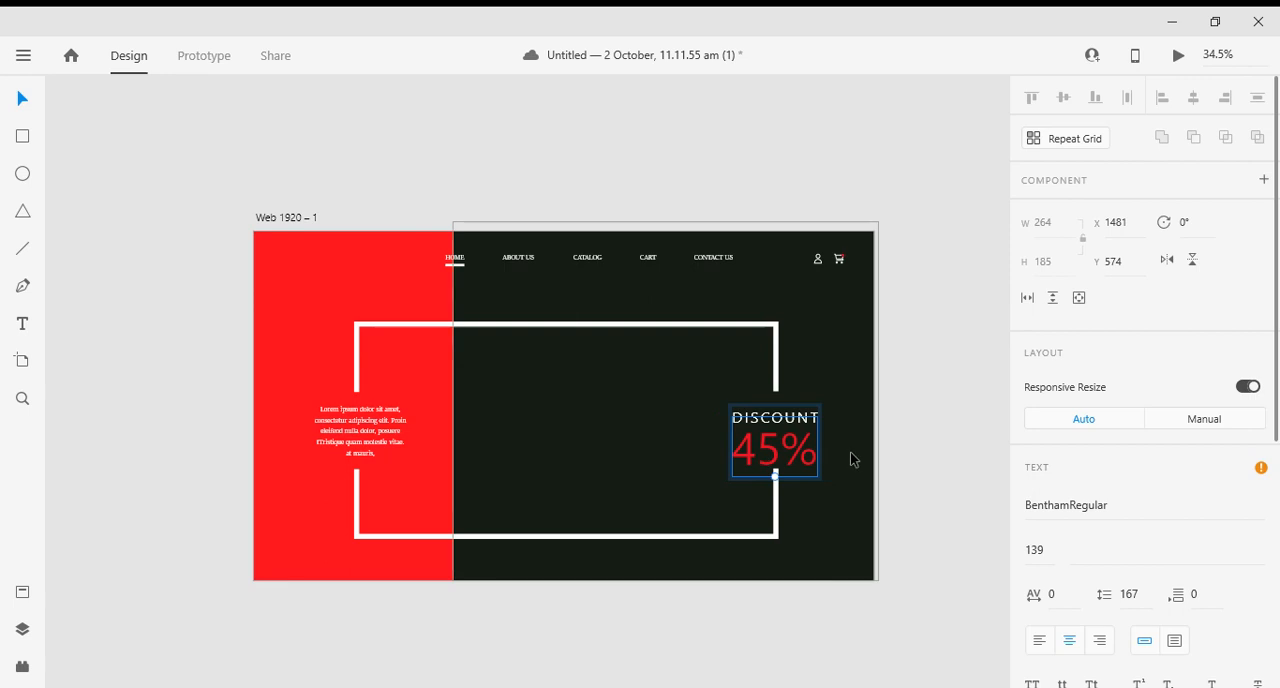
{"action": "key", "text": "Up"}
{"action": "key", "text": "Up"}
{"action": "key", "text": "Up"}
{"action": "key", "text": "Up"}
{"action": "key", "text": "Up"}
{"action": "key", "text": "Up"}
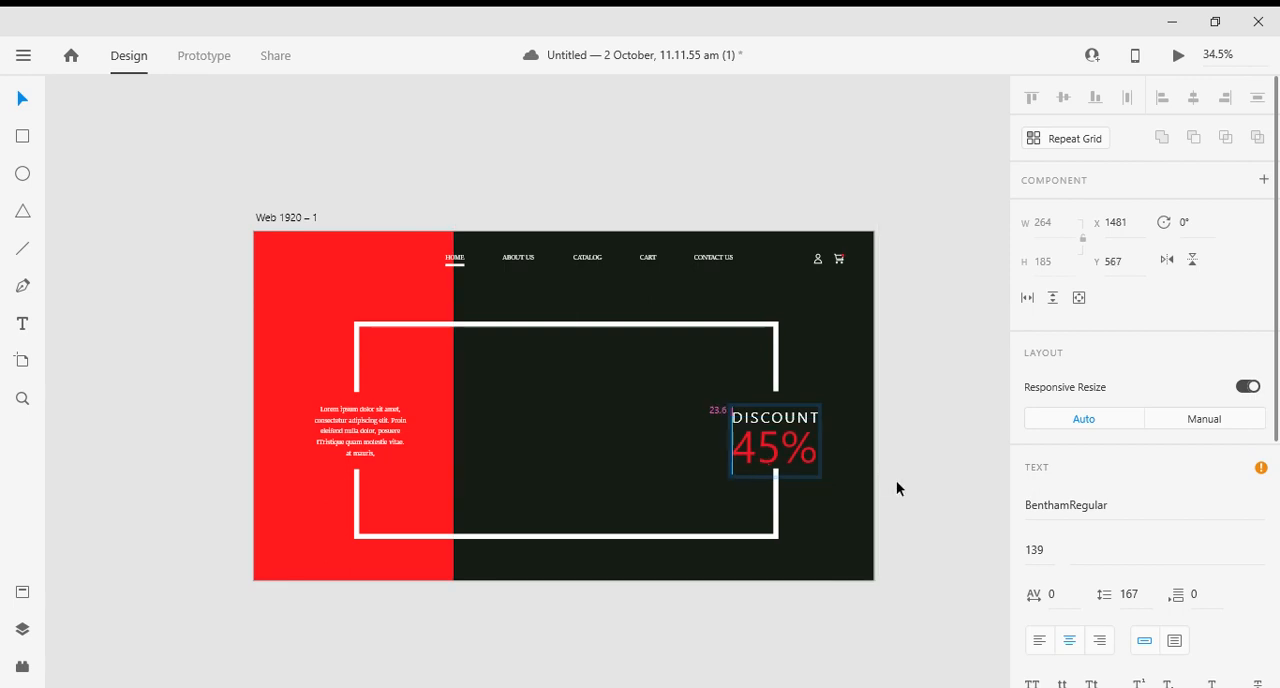
{"action": "left_click", "coordinate": [896, 488]}
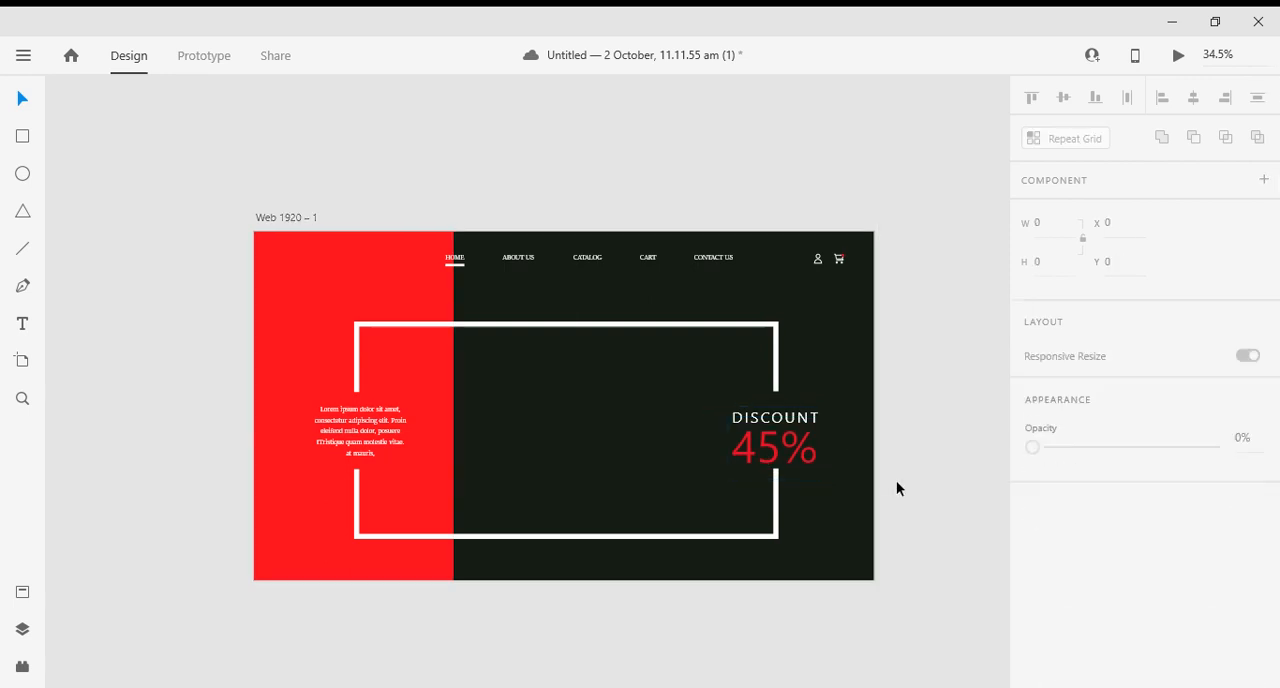
- Nudge the whole discount group up to about Y 535 in the gap between the white frames and deselect it
{"action": "left_click", "coordinate": [788, 428]}
{"action": "key", "text": "Up"}
{"action": "key", "text": "Up"}
{"action": "key", "text": "Up"}
{"action": "key", "text": "Up"}
{"action": "key", "text": "Up"}
{"action": "key", "text": "Up"}
{"action": "key", "text": "Up"}
{"action": "key", "text": "Up"}
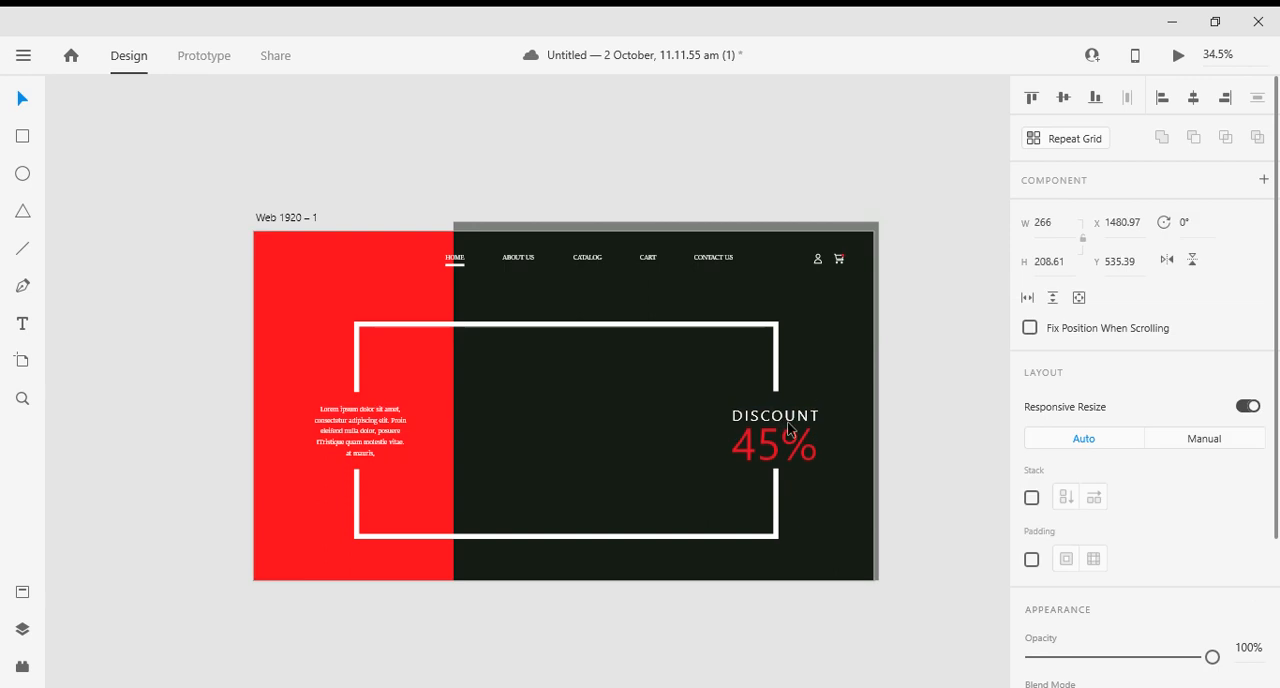
{"action": "left_click", "coordinate": [956, 320]}
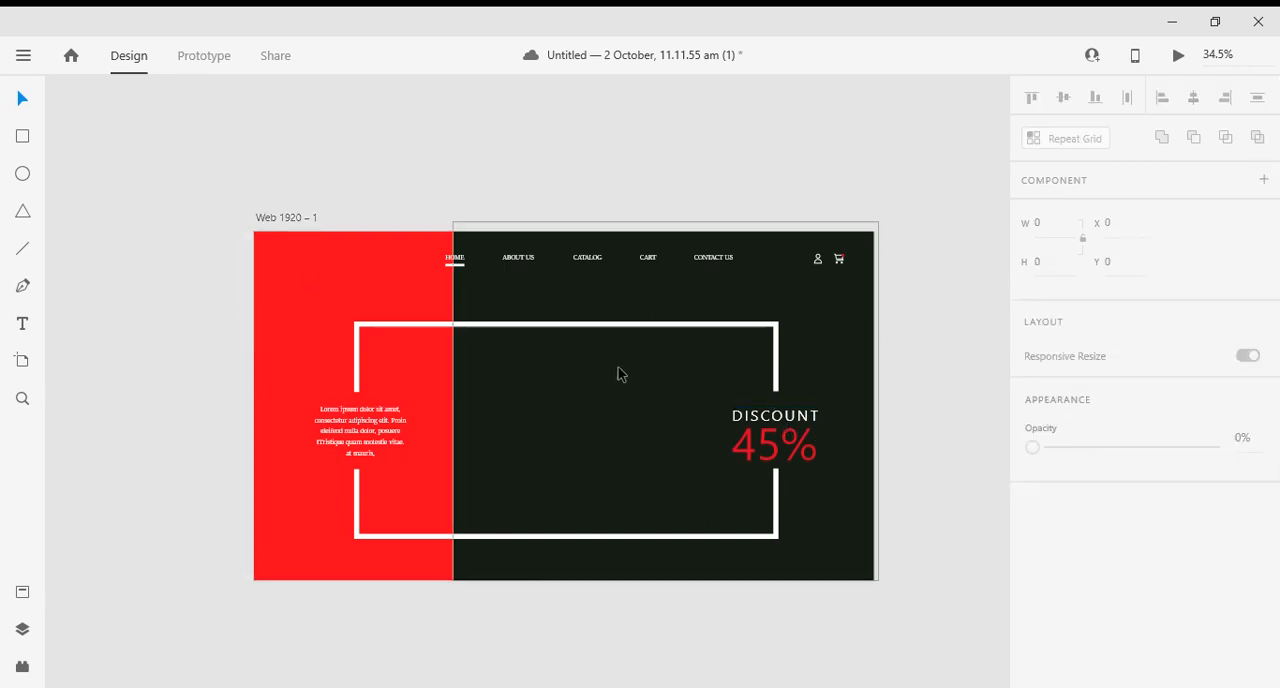
- Try to start a text above the frame on the red block with font size 100
{"action": "key", "text": "t"}
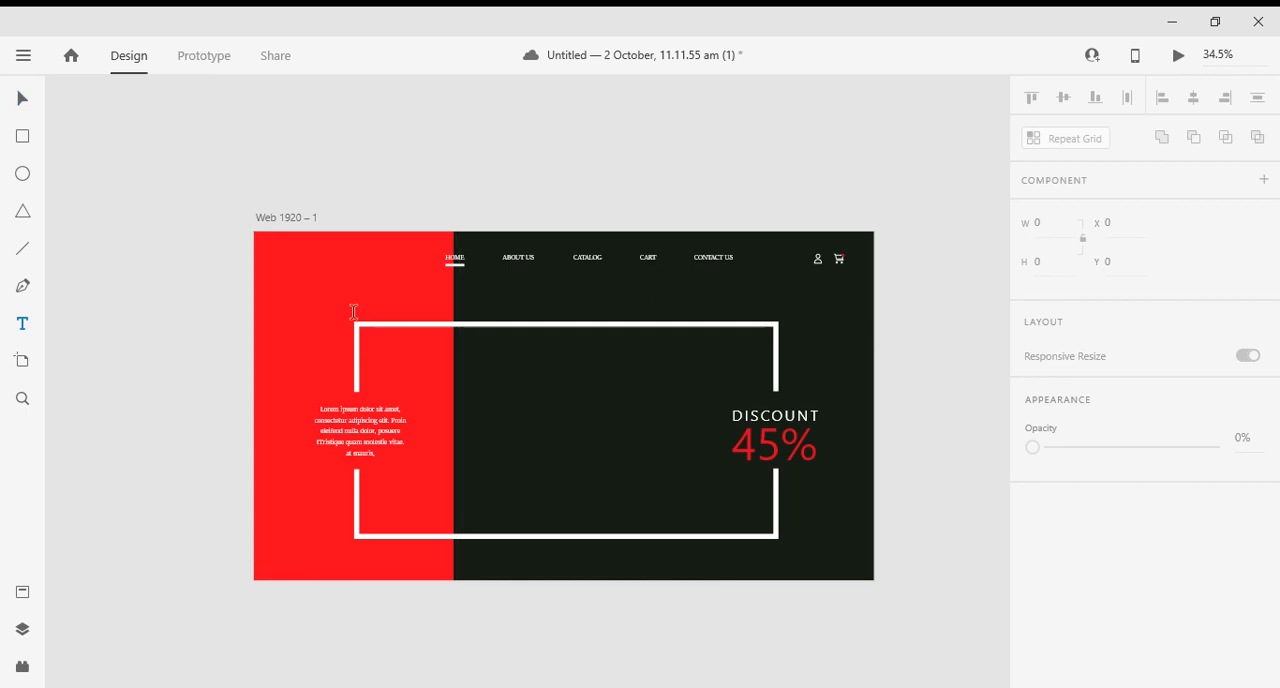
{"action": "left_click", "coordinate": [366, 311]}
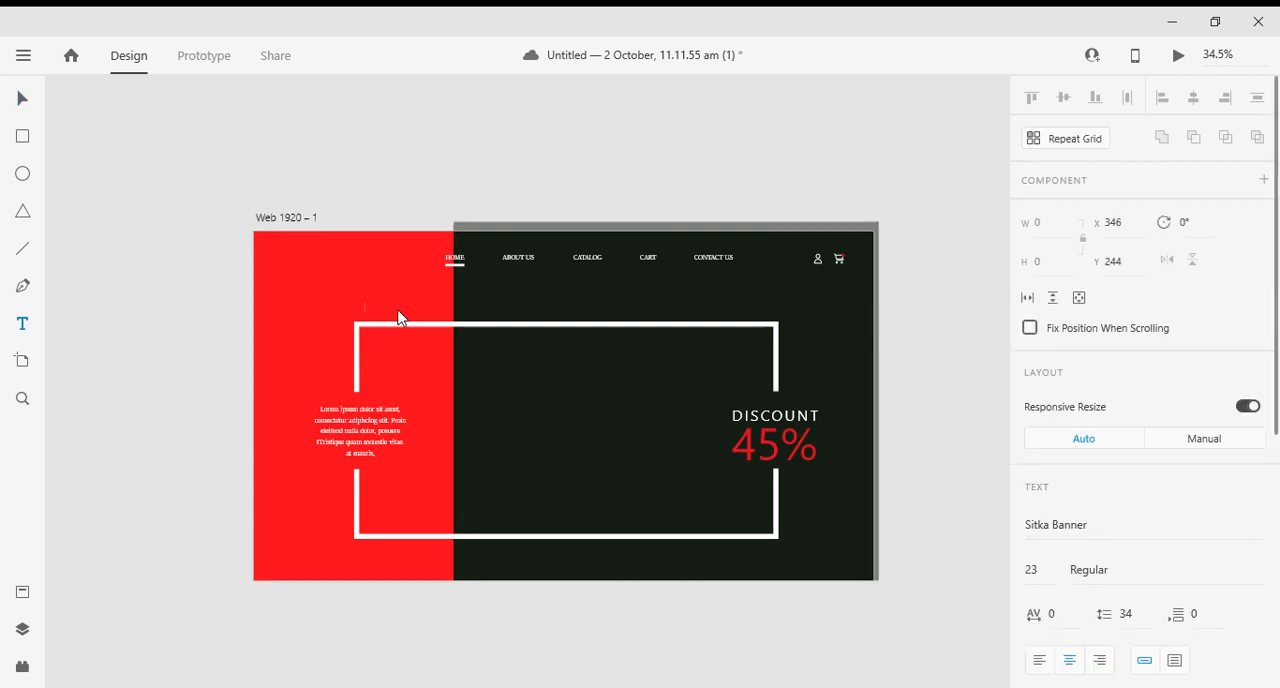
{"action": "left_click", "coordinate": [1049, 568]}
{"action": "key", "text": "Down"}
{"action": "left_click", "coordinate": [1045, 571]}
{"action": "type", "text": "2310"}
{"action": "key", "text": "BackSpace"}
{"action": "key", "text": "BackSpace"}
{"action": "key", "text": "BackSpace"}
{"action": "type", "text": "100"}
{"action": "left_click", "coordinate": [389, 300]}
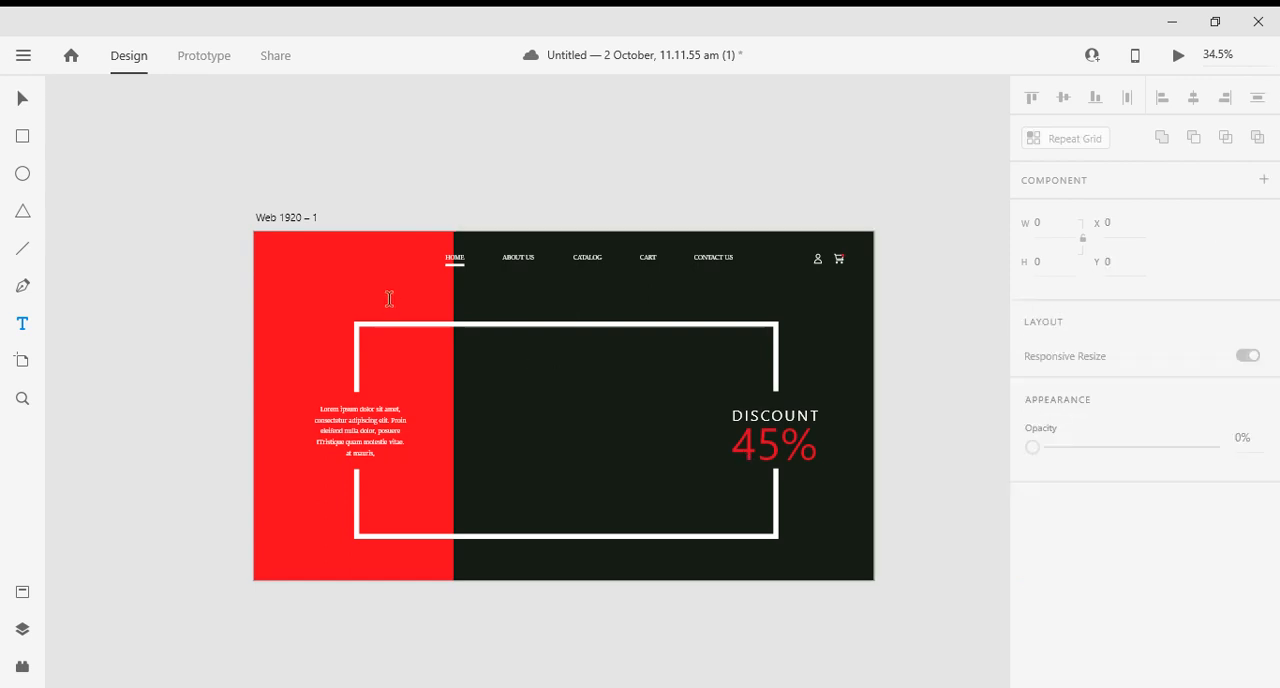
- Add the text Fashion on the red block above the white frame, at about X 399, Y 212
{"action": "left_click", "coordinate": [395, 303]}
{"action": "left_click", "coordinate": [395, 303]}
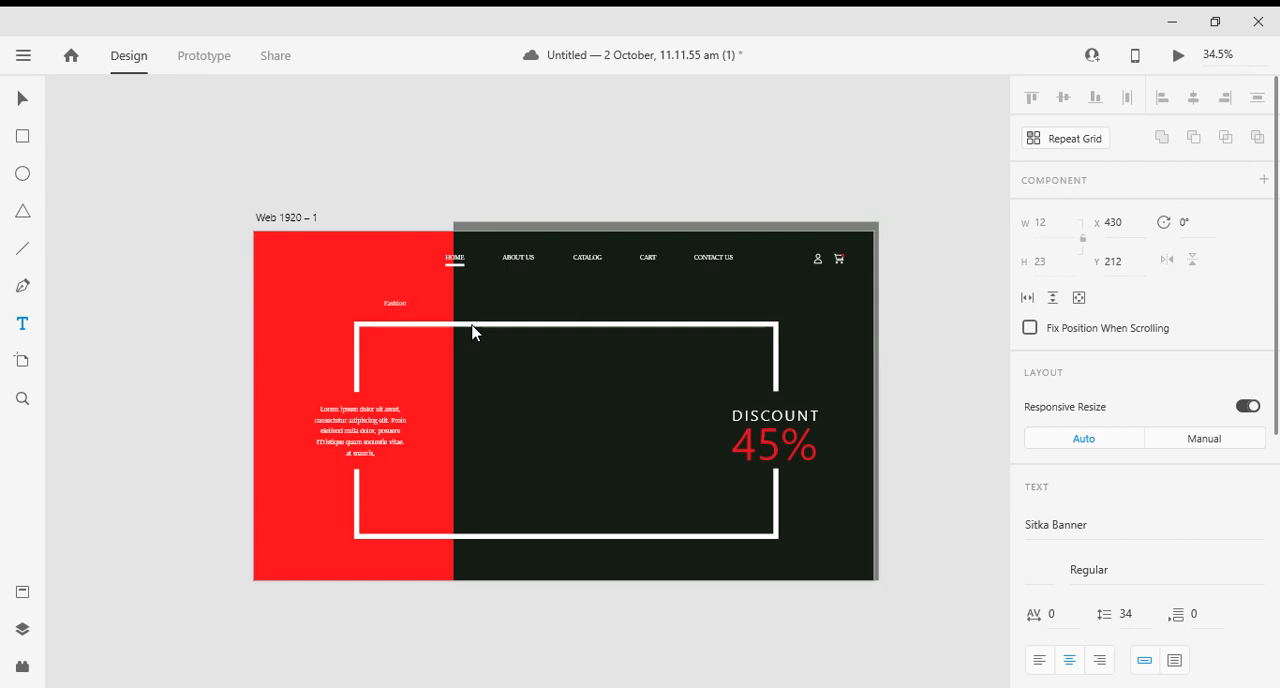
{"action": "left_click", "coordinate": [21, 99]}
{"action": "scroll", "coordinate": [327, 323], "scroll_direction": "up", "scroll_amount": 5}
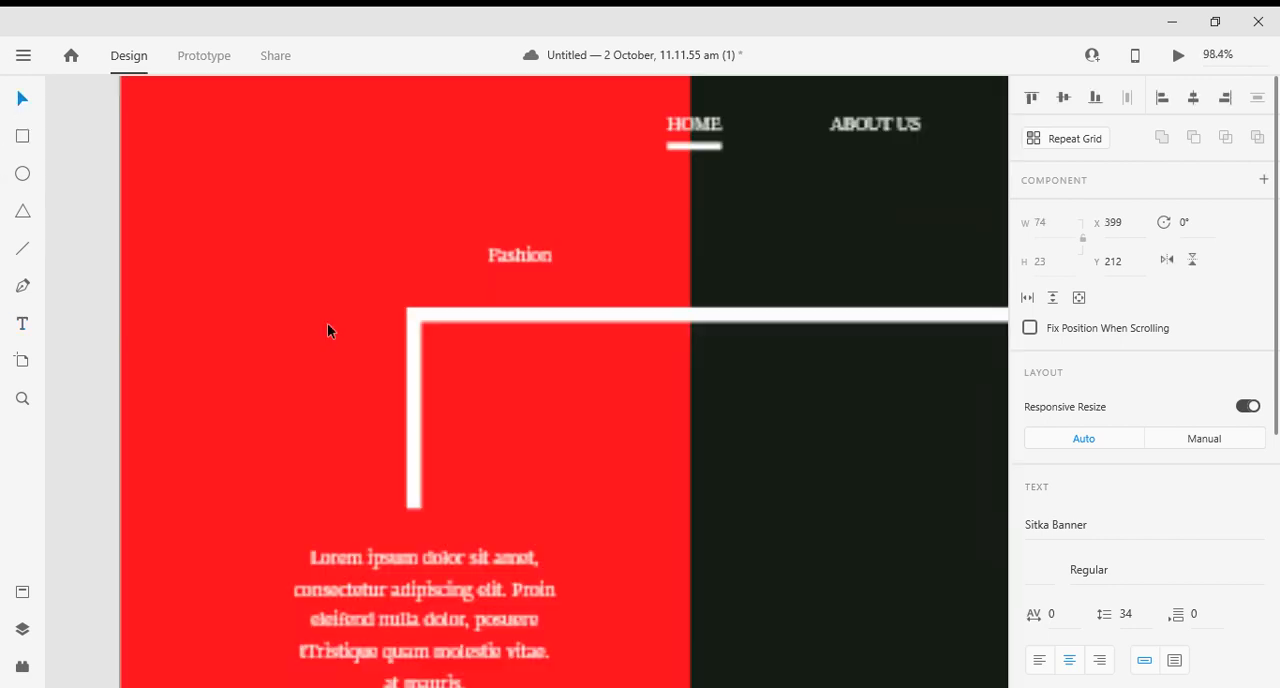
{"action": "double_click", "coordinate": [514, 274]}
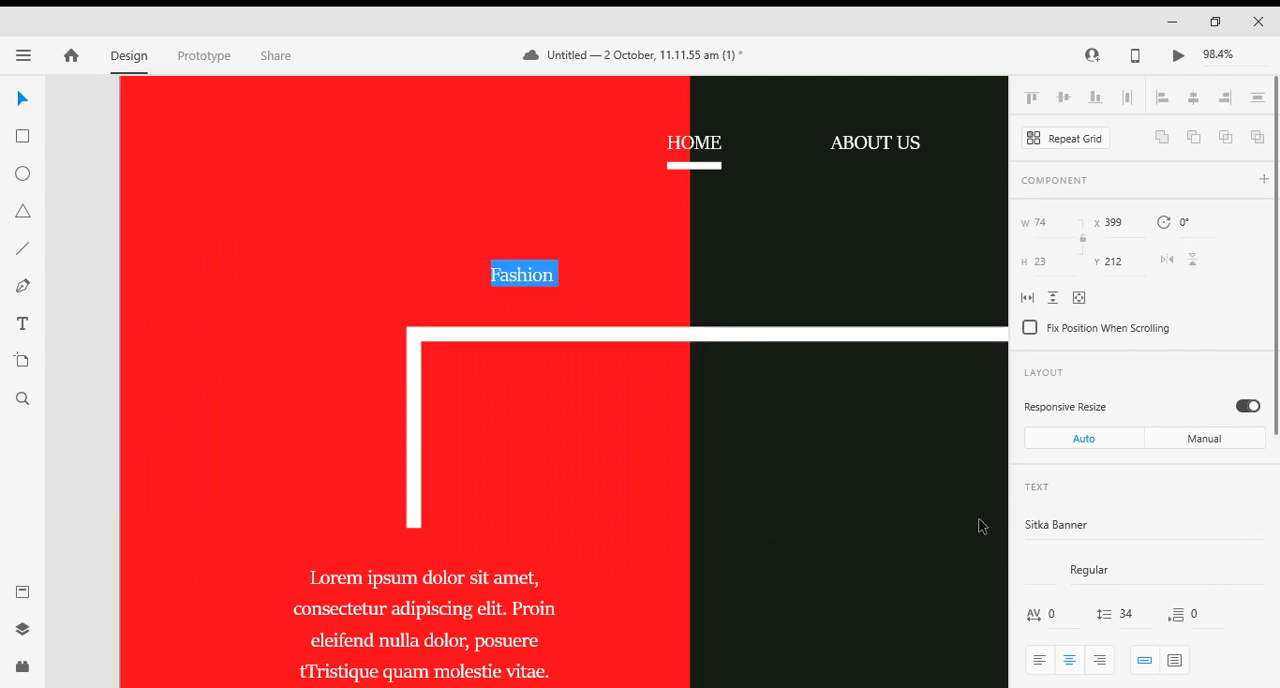
{"action": "scroll", "coordinate": [1060, 590], "scroll_direction": "down", "scroll_amount": 5}
{"action": "scroll", "coordinate": [1056, 607], "scroll_direction": "down", "scroll_amount": 2}
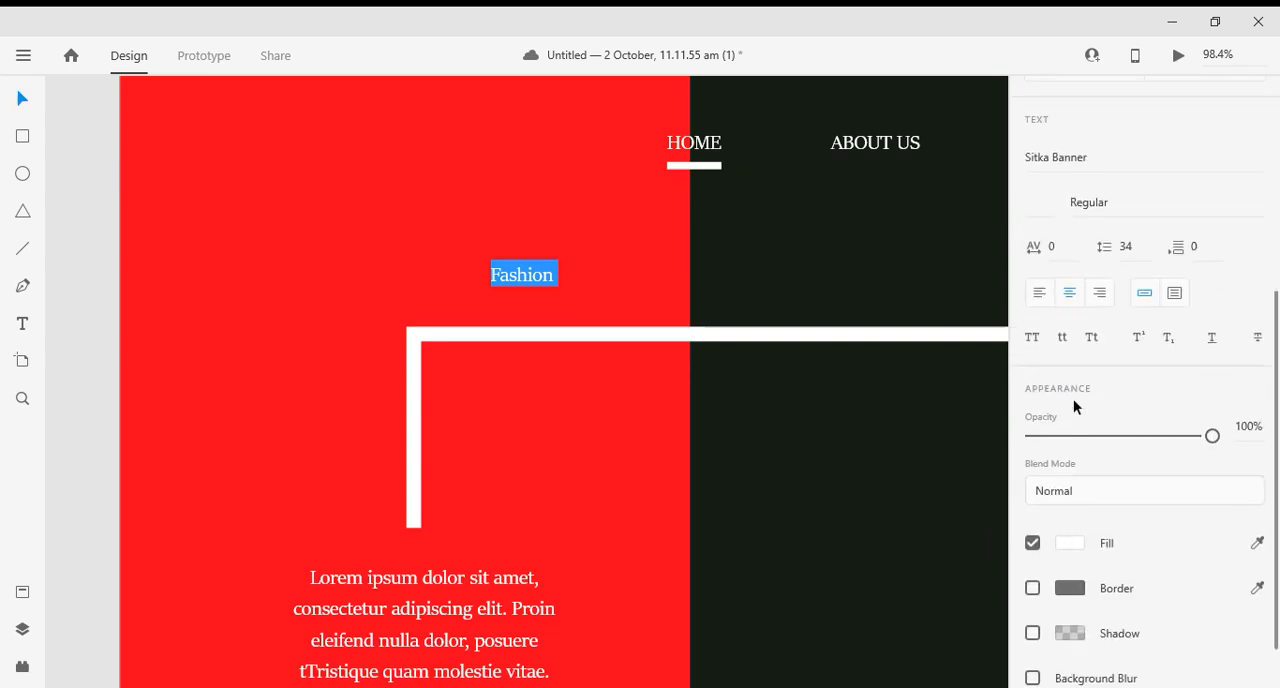
{"action": "scroll", "coordinate": [1065, 232], "scroll_direction": "down", "scroll_amount": 1}
{"action": "scroll", "coordinate": [1050, 330], "scroll_direction": "up", "scroll_amount": 7}
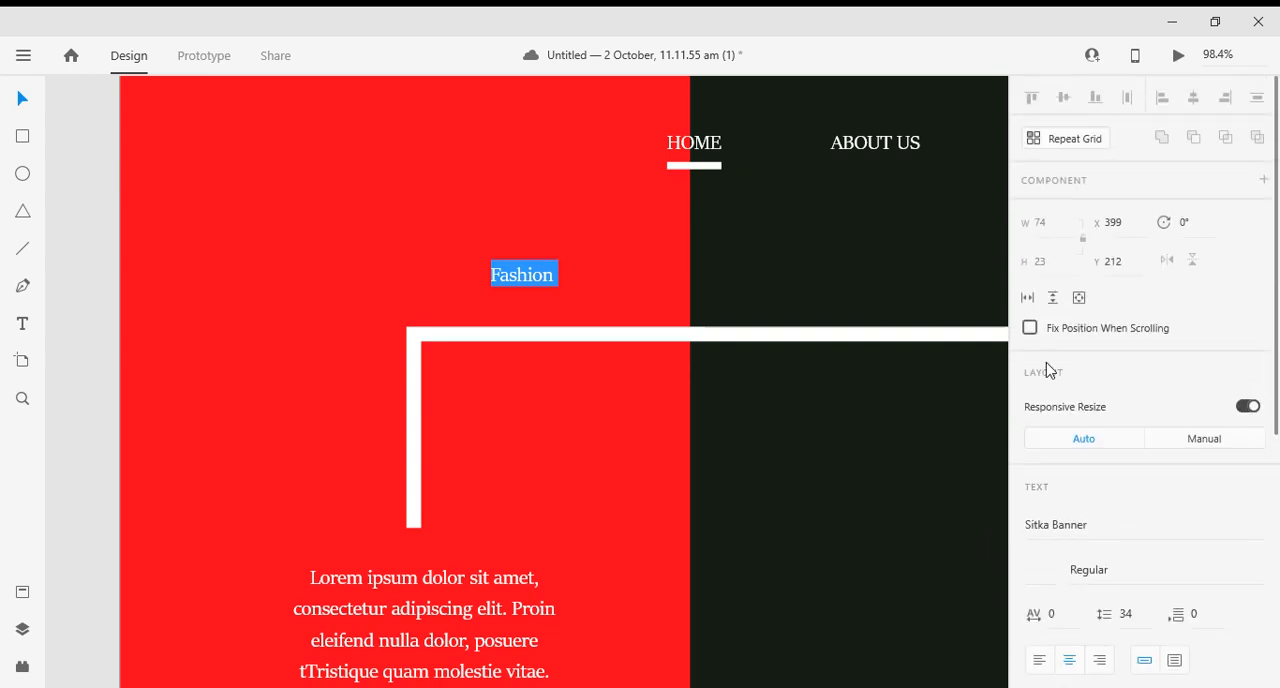
{"action": "double_click", "coordinate": [1046, 532]}
{"action": "left_click", "coordinate": [1049, 544]}
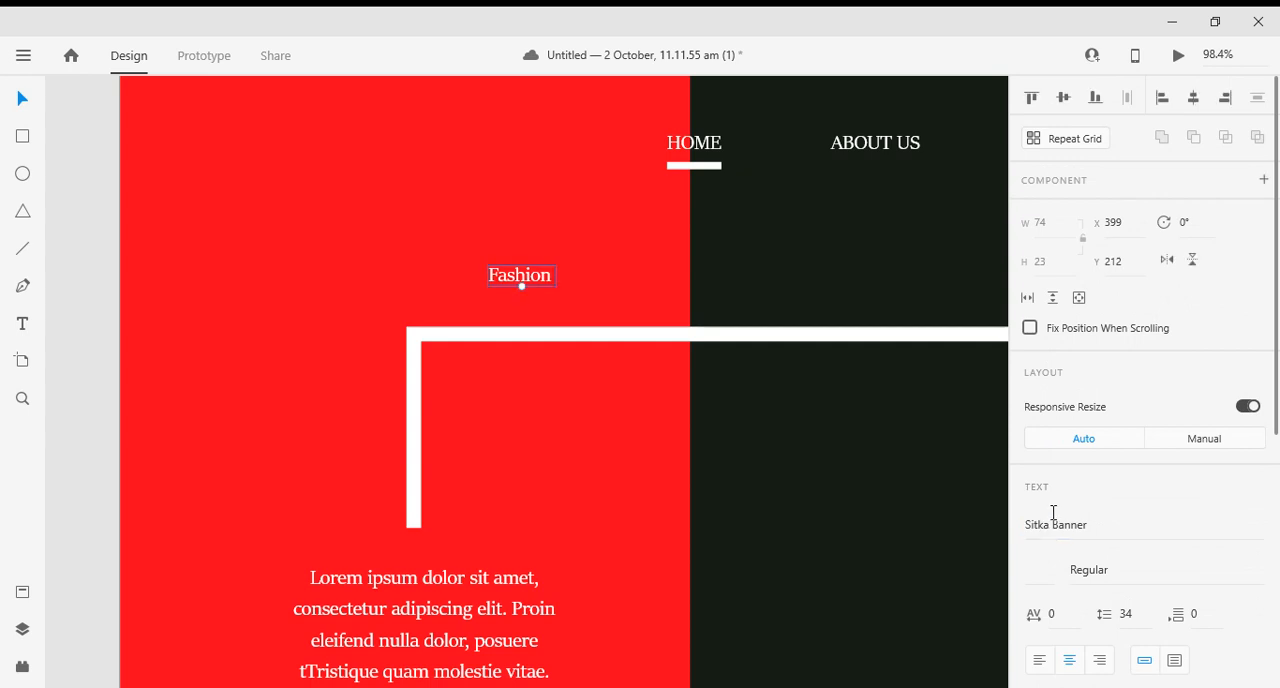
{"action": "left_click", "coordinate": [1050, 519]}
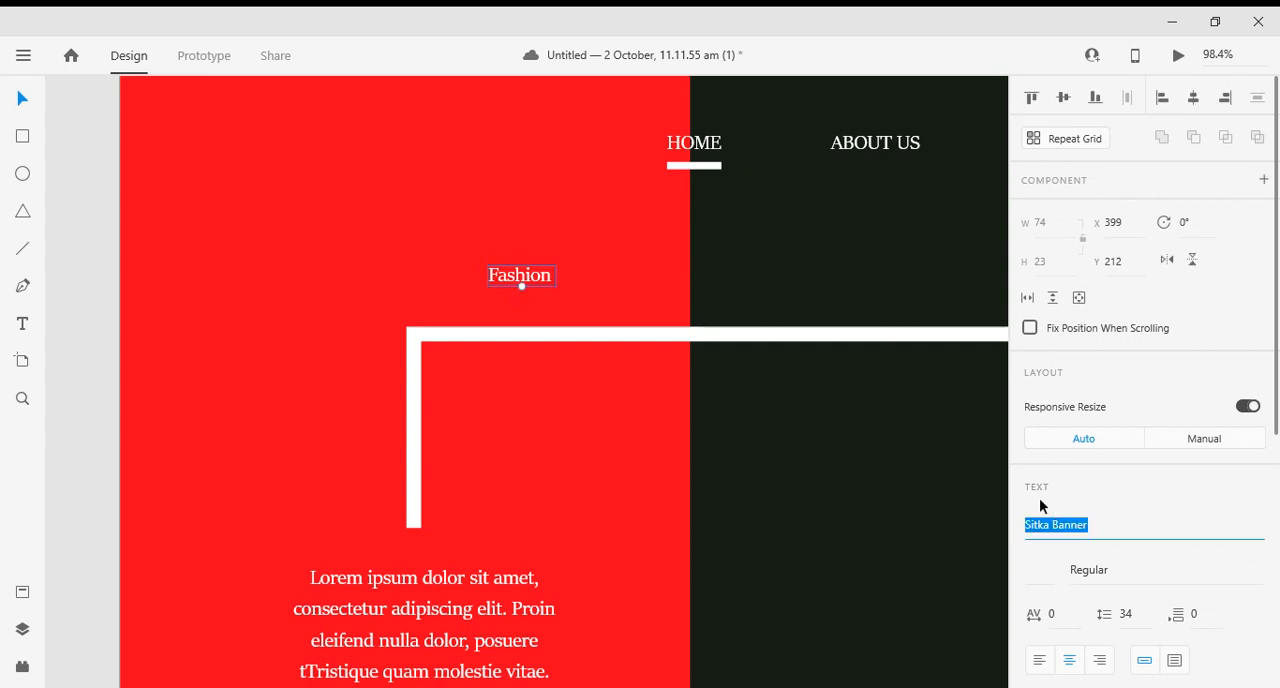
{"action": "left_click", "coordinate": [524, 279]}
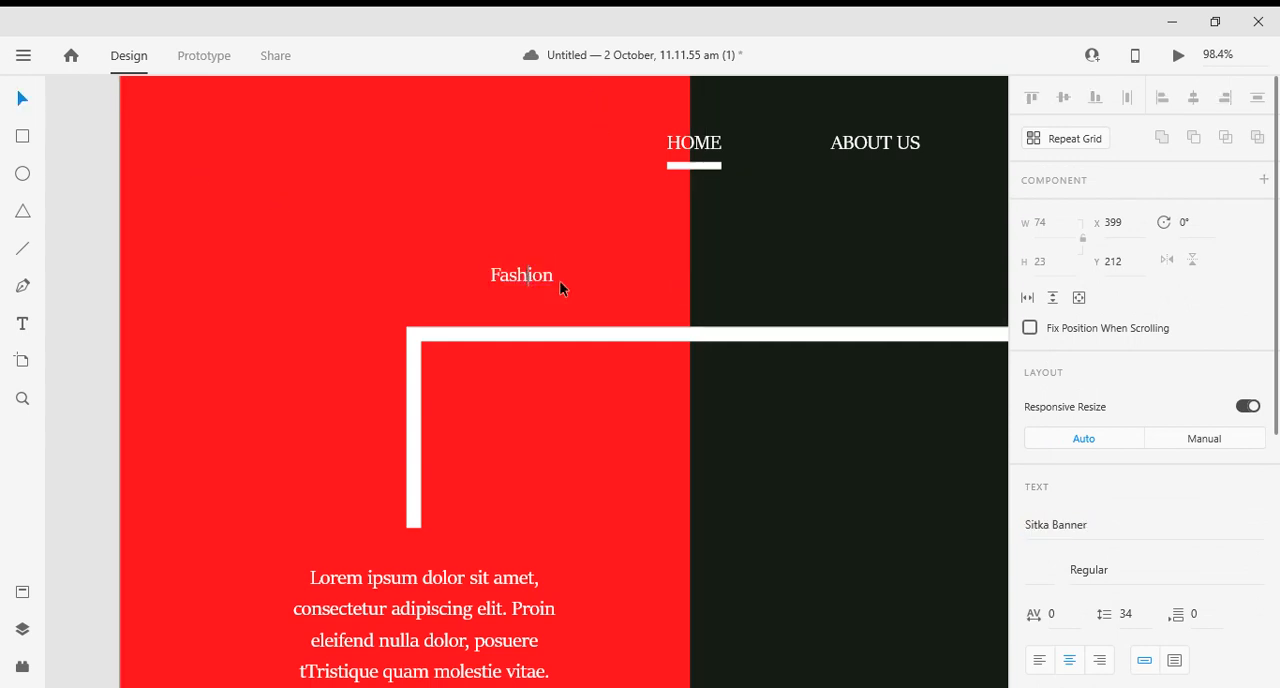
{"action": "left_click", "coordinate": [24, 99]}
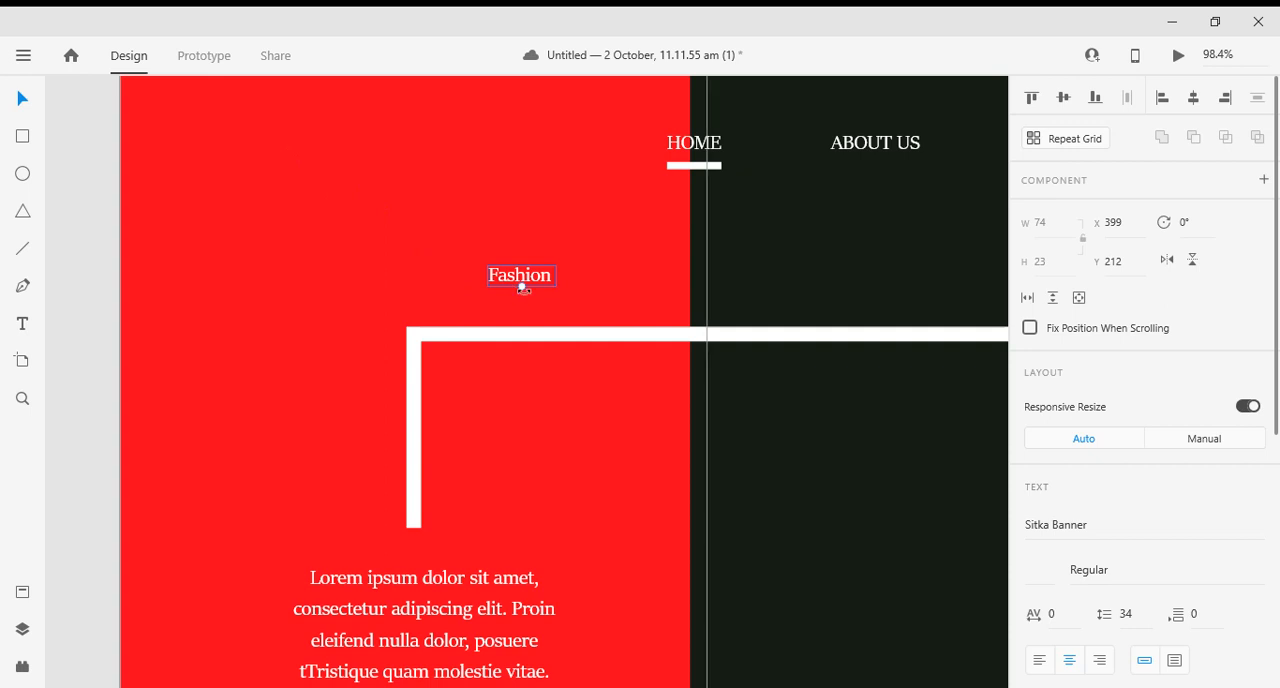
- Enlarge the Fashion title to about 480 × 151, place it at about X 314, Y 155 above the frame, and deselect it
{"action": "left_click_drag", "start_coordinate": [519, 287], "coordinate": [660, 354]}
{"action": "scroll", "coordinate": [653, 335], "scroll_direction": "down", "scroll_amount": 6}
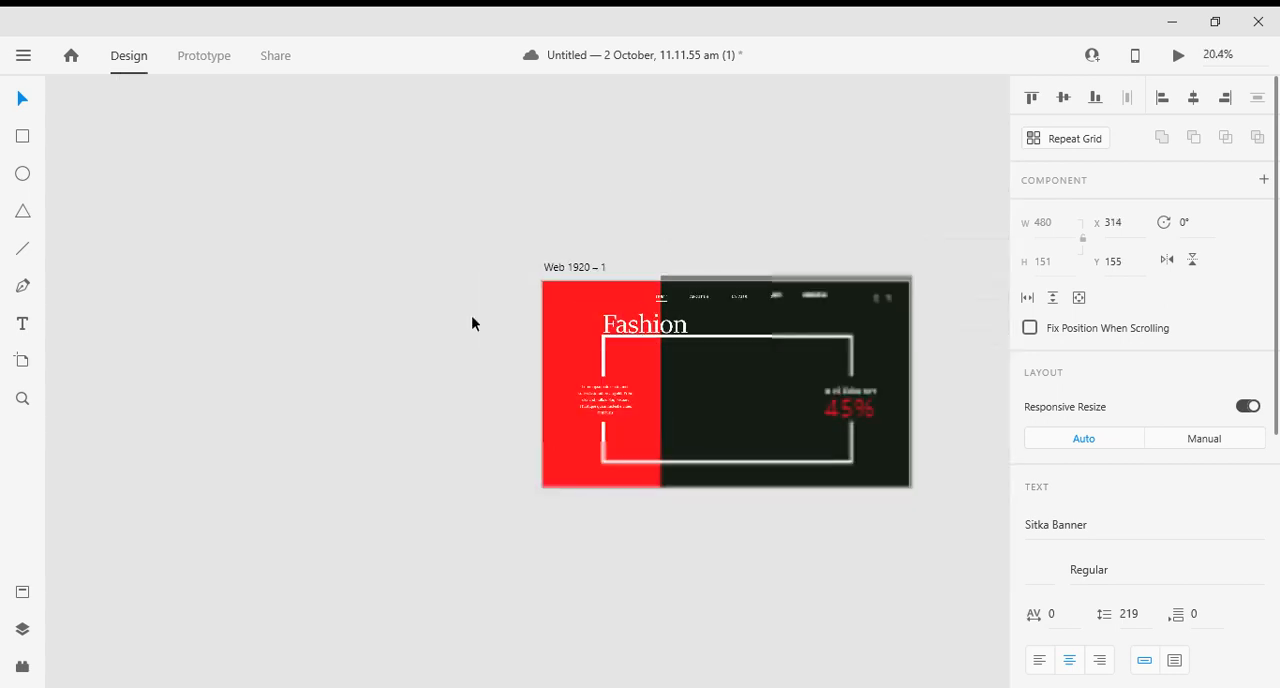
{"action": "left_click", "coordinate": [480, 325]}
{"action": "scroll", "coordinate": [652, 318], "scroll_direction": "up", "scroll_amount": 3}
- Convert the Fashion title to all uppercase letters
{"action": "left_click", "coordinate": [652, 317]}
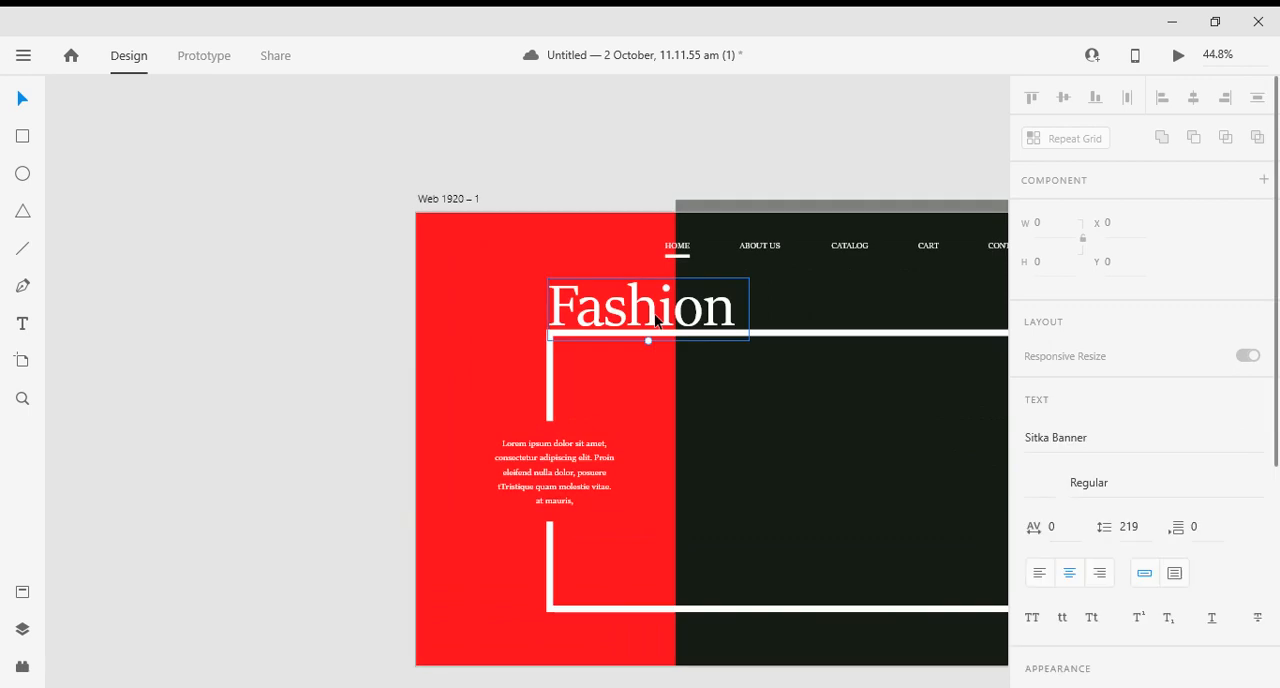
{"action": "scroll", "coordinate": [1150, 457], "scroll_direction": "down", "scroll_amount": 5}
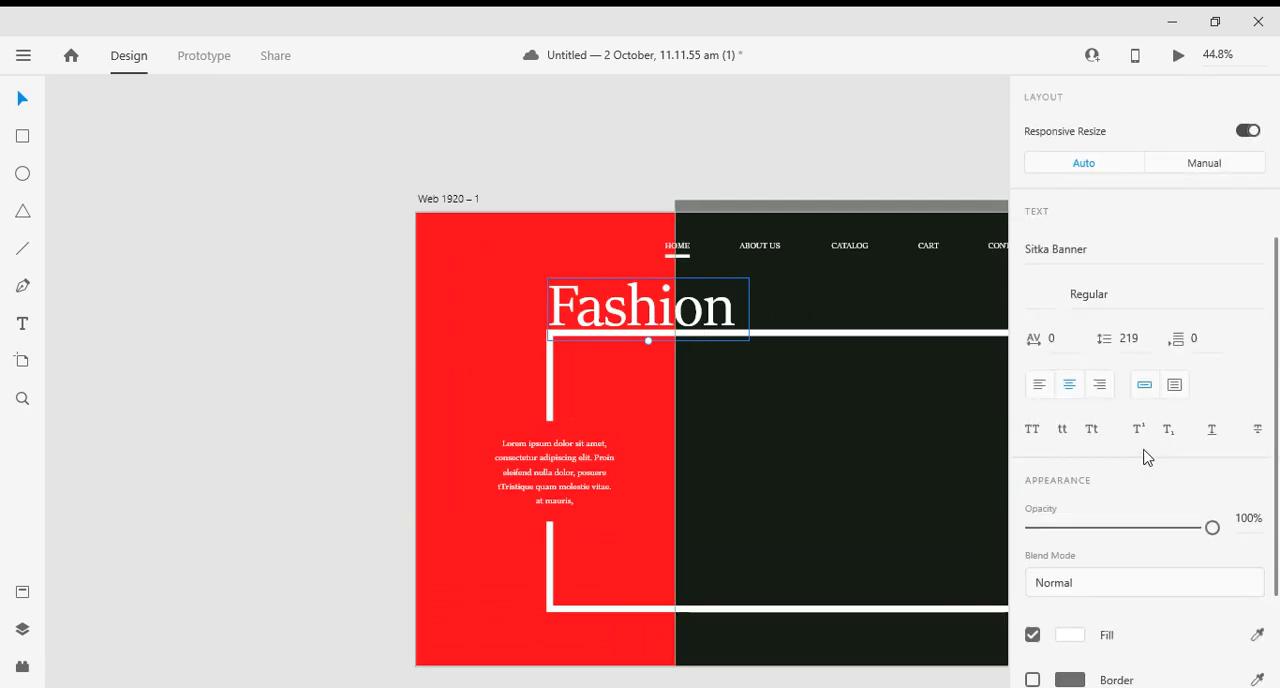
{"action": "left_click", "coordinate": [1034, 429]}
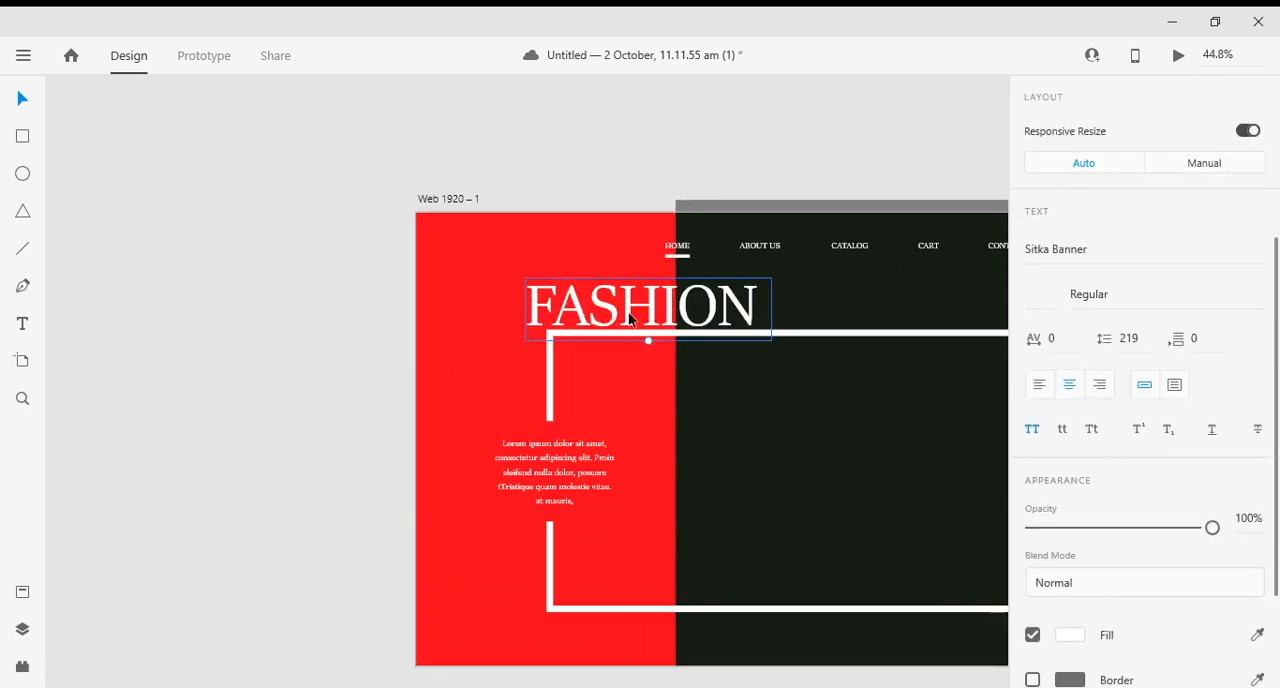
- Shrink the FASHION title until its line spacing is 191, place it across the red and dark blocks just above the frame, and deselect it
{"action": "left_click_drag", "start_coordinate": [631, 317], "coordinate": [656, 320]}
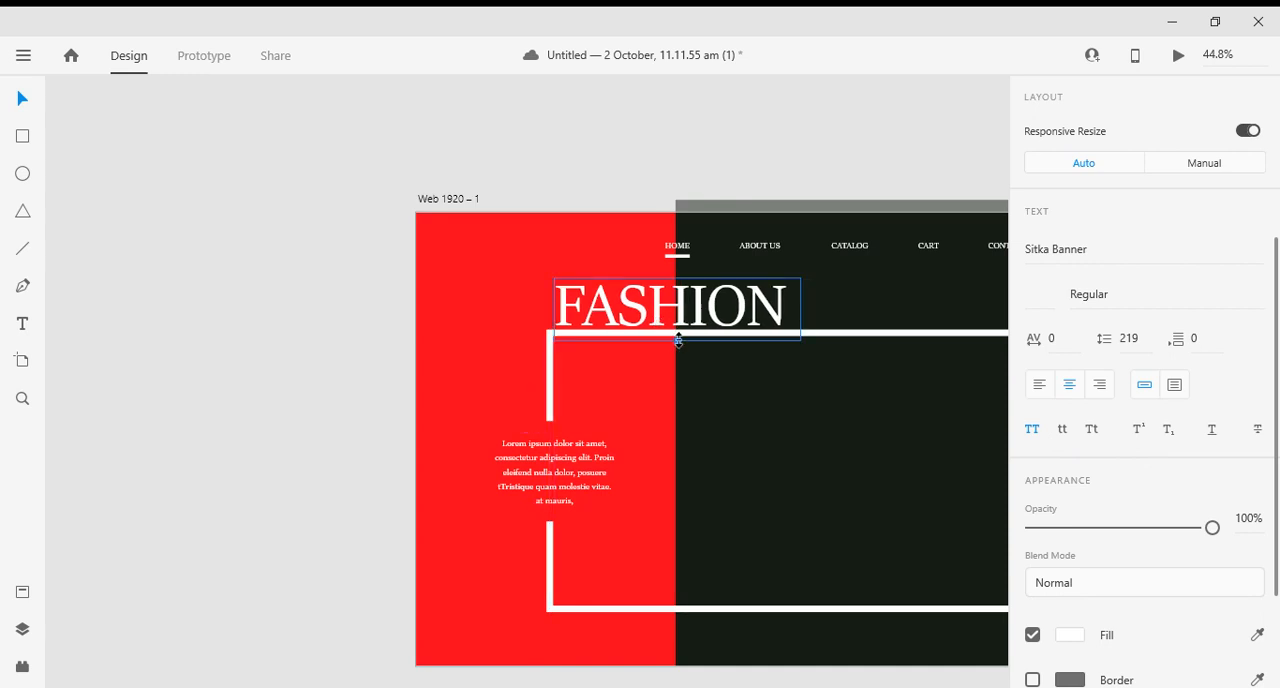
{"action": "left_click_drag", "start_coordinate": [679, 340], "coordinate": [681, 336]}
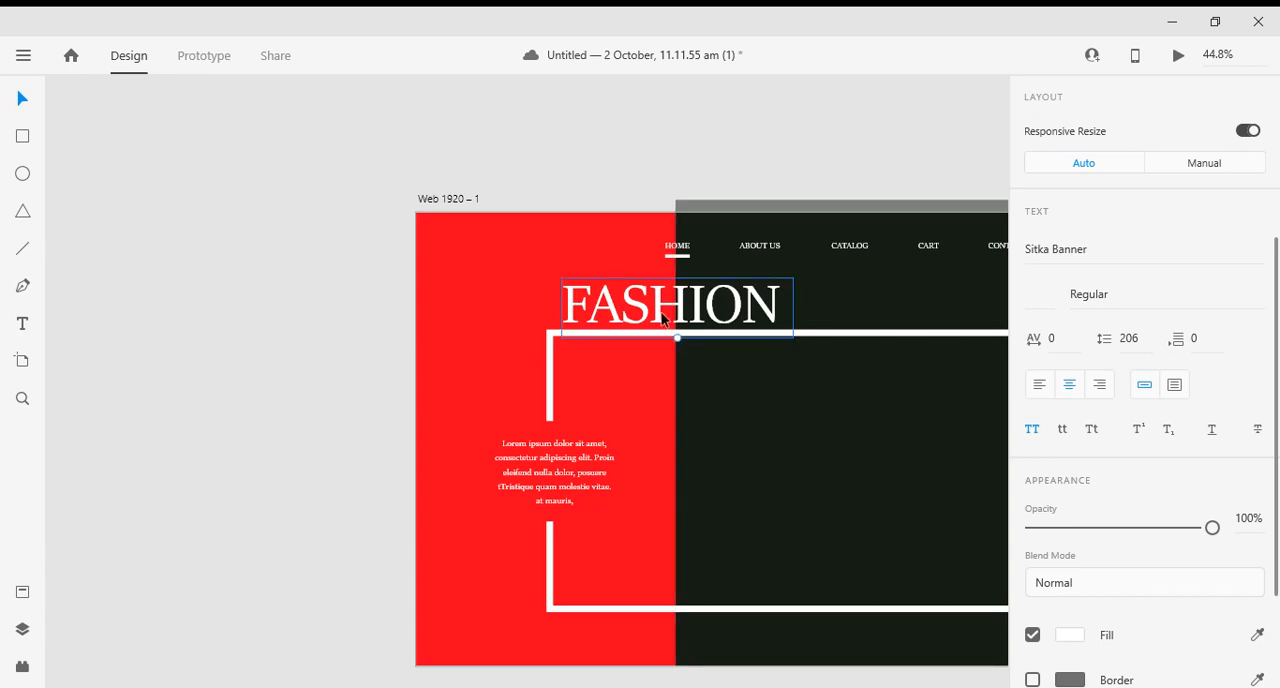
{"action": "left_click_drag", "start_coordinate": [676, 341], "coordinate": [679, 331]}
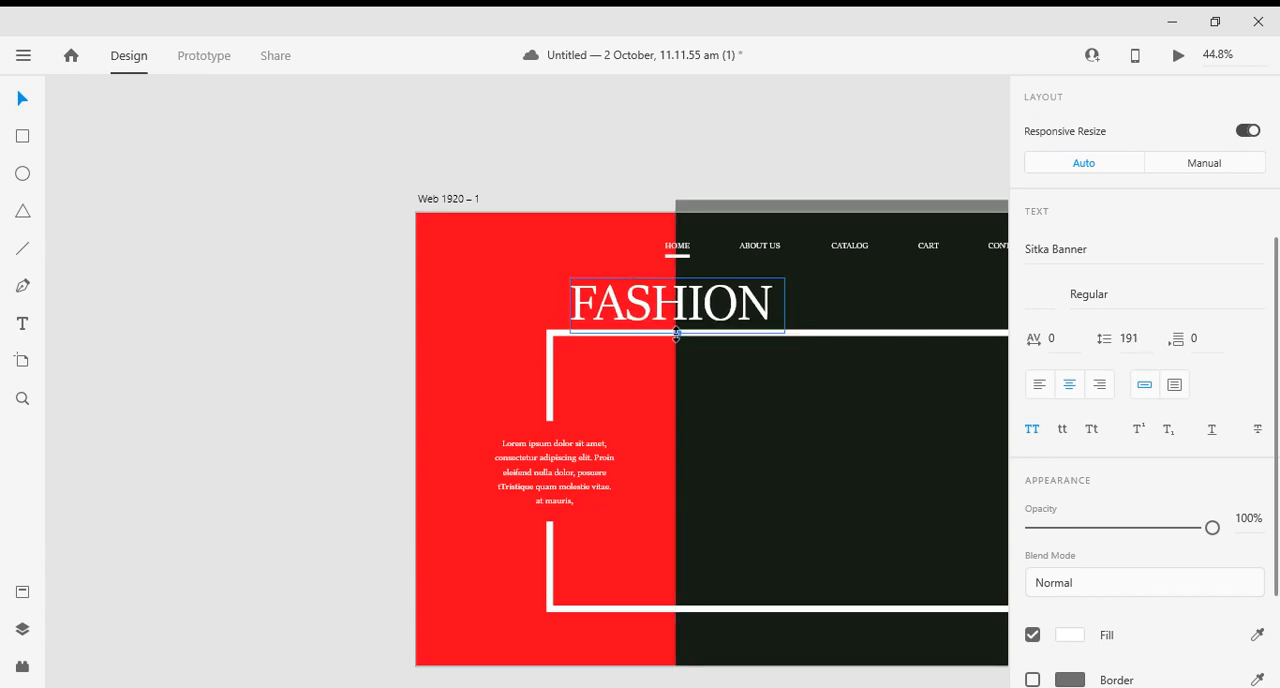
{"action": "key", "text": "Left"}
{"action": "key", "text": "Left"}
{"action": "key", "text": "Left"}
{"action": "key", "text": "Left"}
{"action": "key", "text": "Left"}
{"action": "key", "text": "Left"}
{"action": "key", "text": "Left"}
{"action": "key", "text": "Left"}
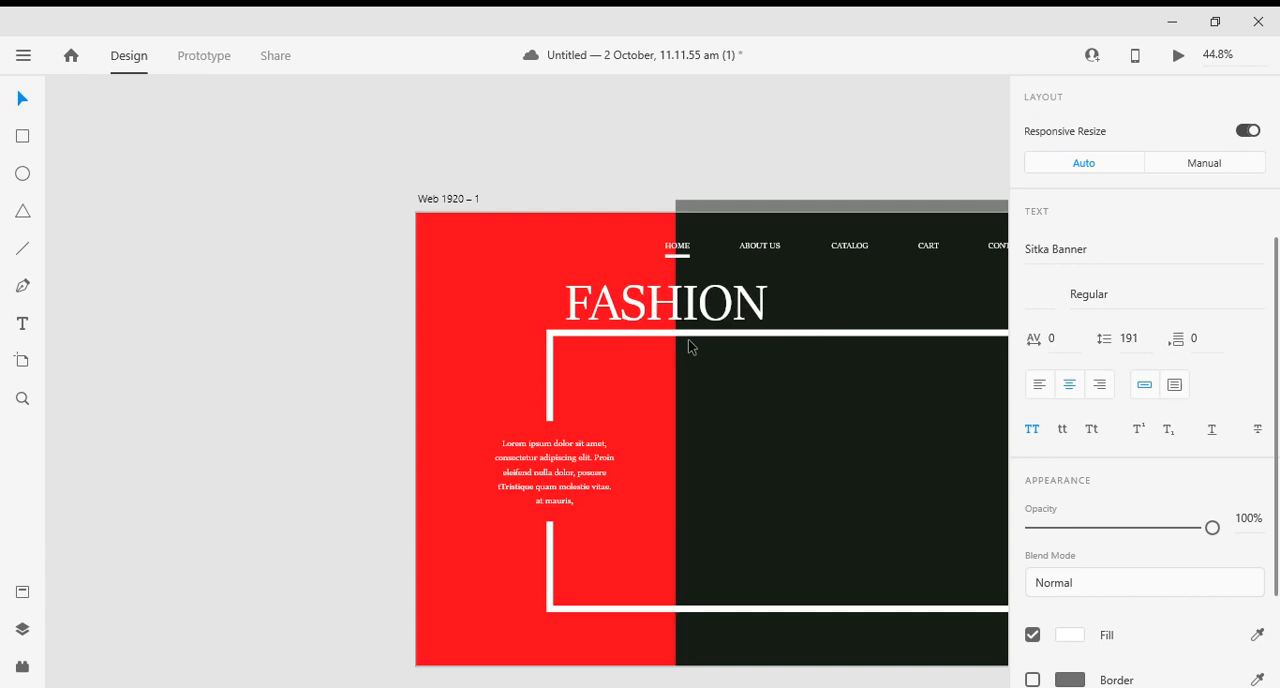
{"action": "left_click", "coordinate": [184, 412]}
{"action": "scroll", "coordinate": [503, 433], "scroll_direction": "down", "scroll_amount": 3}
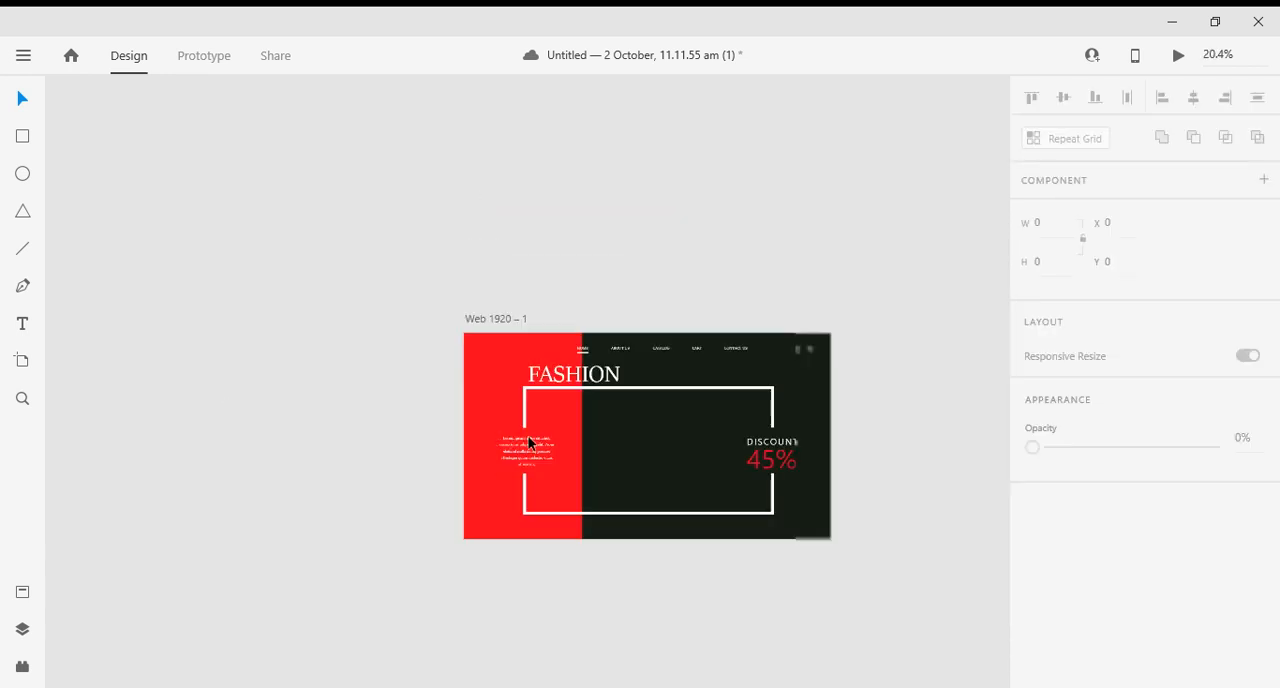
{"action": "left_click", "coordinate": [624, 376]}
{"action": "left_click", "coordinate": [638, 307]}
{"action": "scroll", "coordinate": [629, 372], "scroll_direction": "down", "scroll_amount": 2}
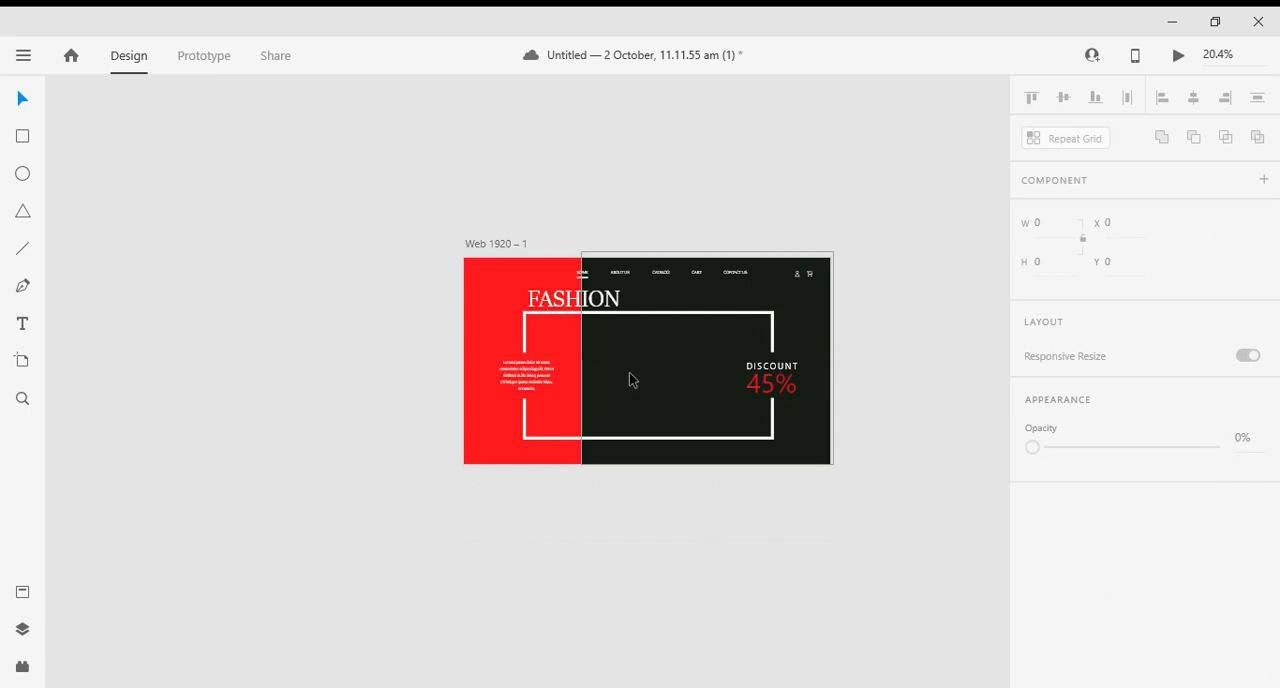
{"action": "scroll", "coordinate": [630, 394], "scroll_direction": "up", "scroll_amount": 2}
{"action": "scroll", "coordinate": [630, 394], "scroll_direction": "up", "scroll_amount": 1}
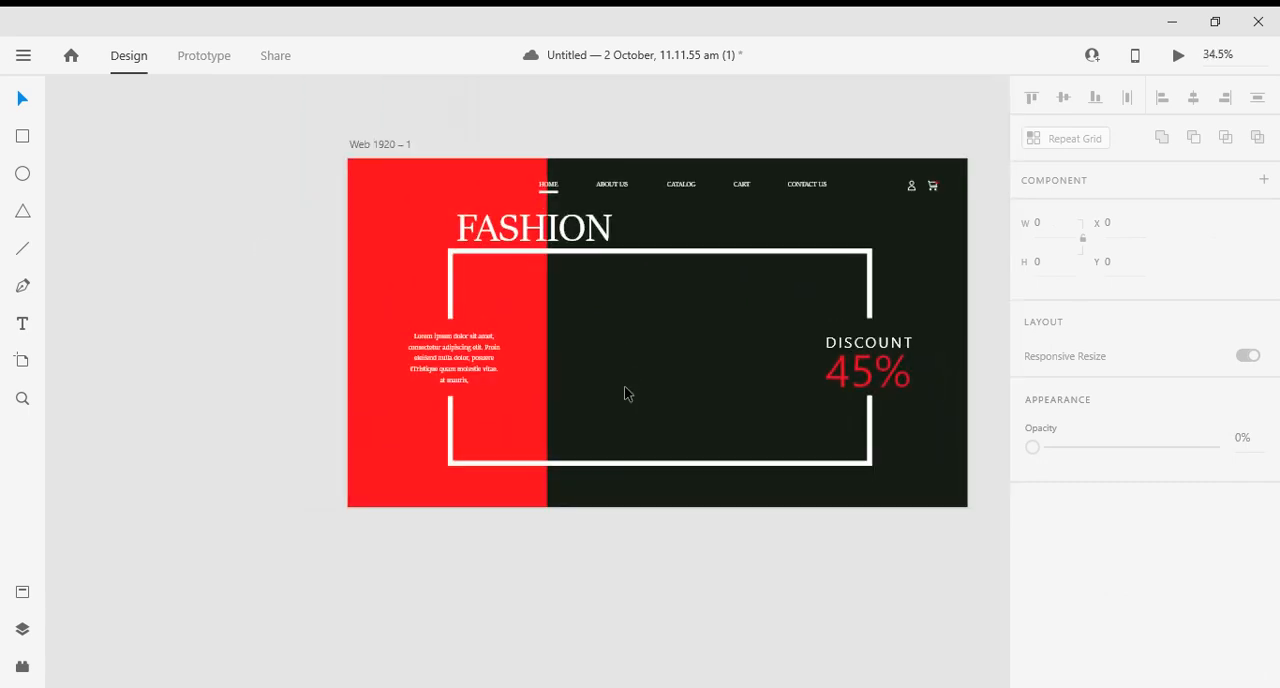
- Draw a white circle about 42 × 42 on the dark block, just above the frame's lower edge at about X 1277, Y 878
{"action": "left_click", "coordinate": [23, 172]}
{"action": "scroll", "coordinate": [850, 440], "scroll_direction": "up", "scroll_amount": 2}
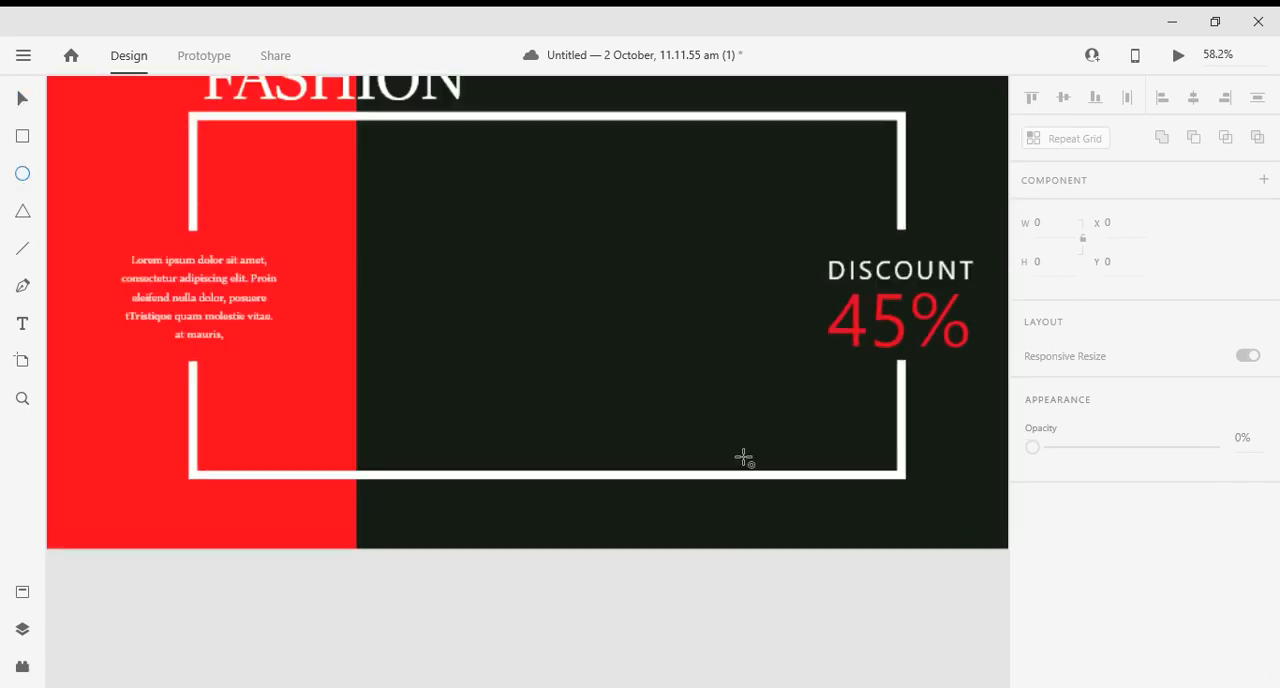
{"action": "scroll", "coordinate": [733, 455], "scroll_direction": "up", "scroll_amount": 1}
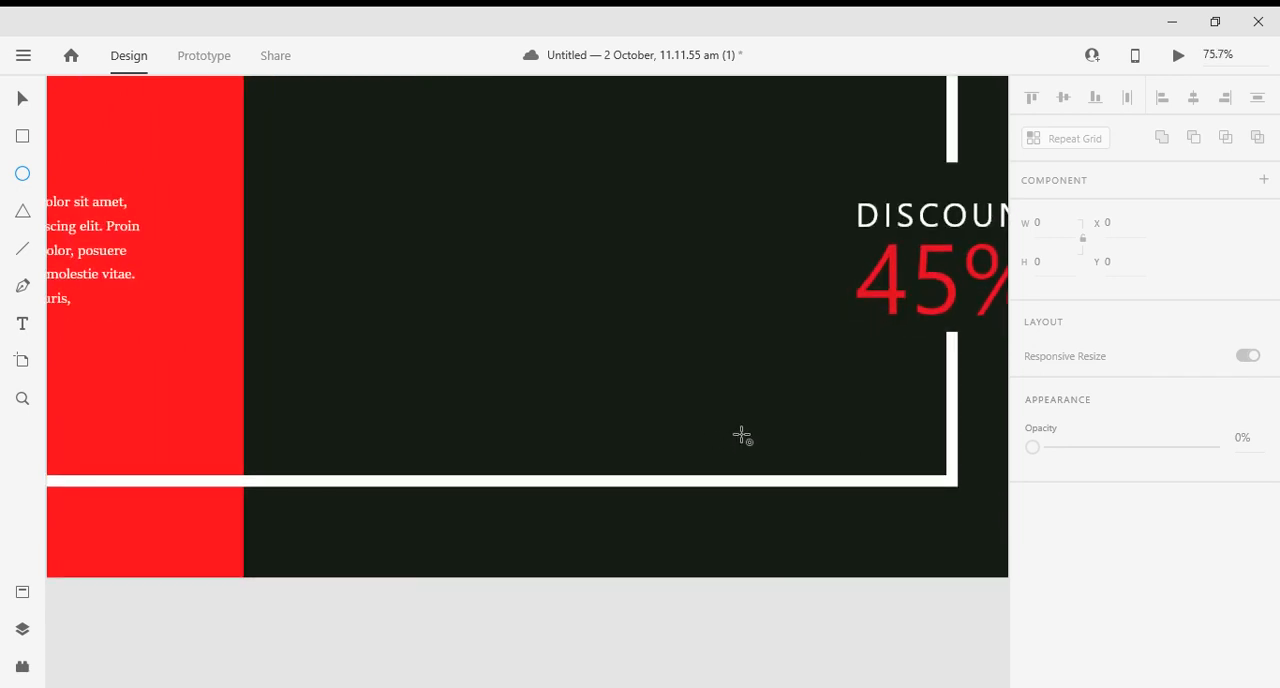
{"action": "left_click_drag", "start_coordinate": [740, 434], "coordinate": [706, 465]}
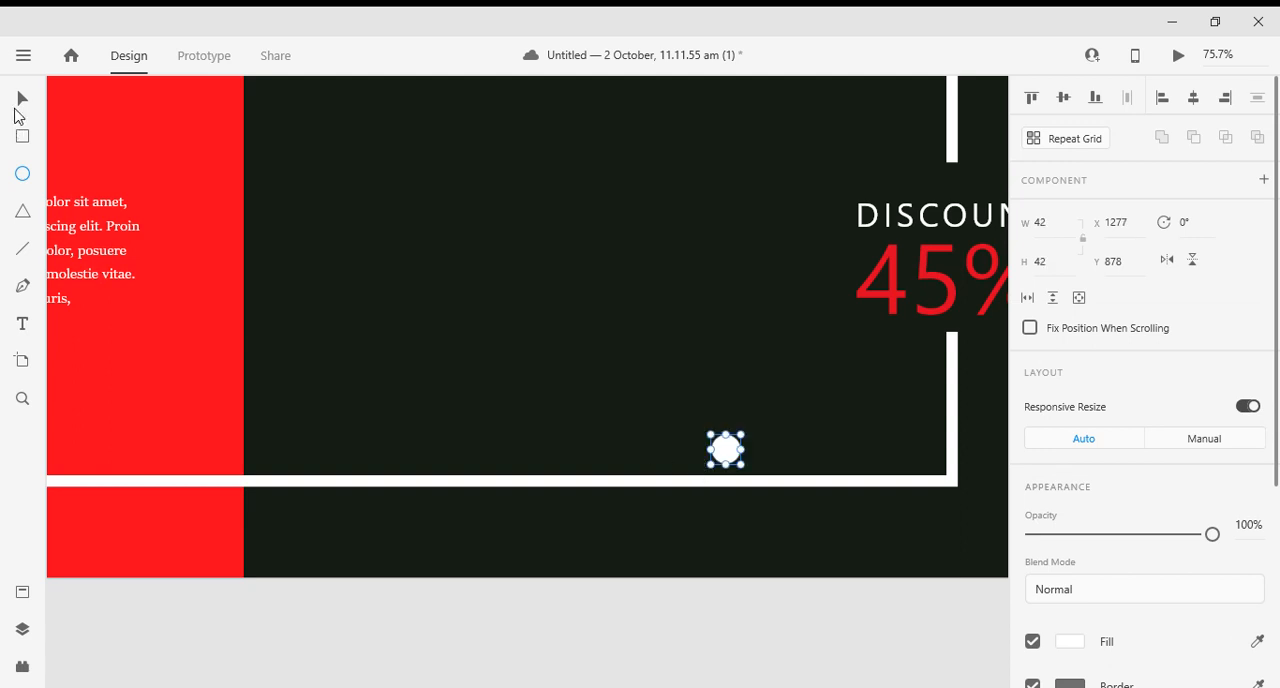
- Duplicate the circle twice along the same row, at about X 1350 and X 1423, and deselect
{"action": "left_click", "coordinate": [21, 100]}
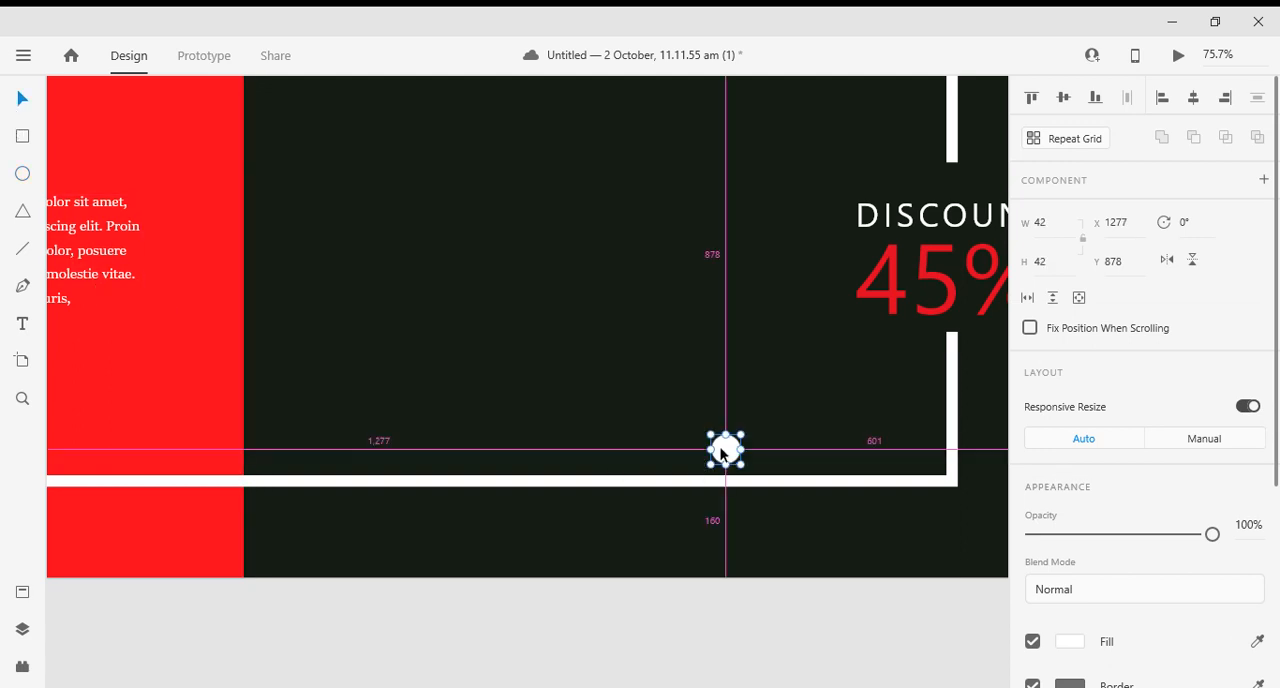
{"action": "left_click_drag", "start_coordinate": [726, 449], "coordinate": [827, 453]}
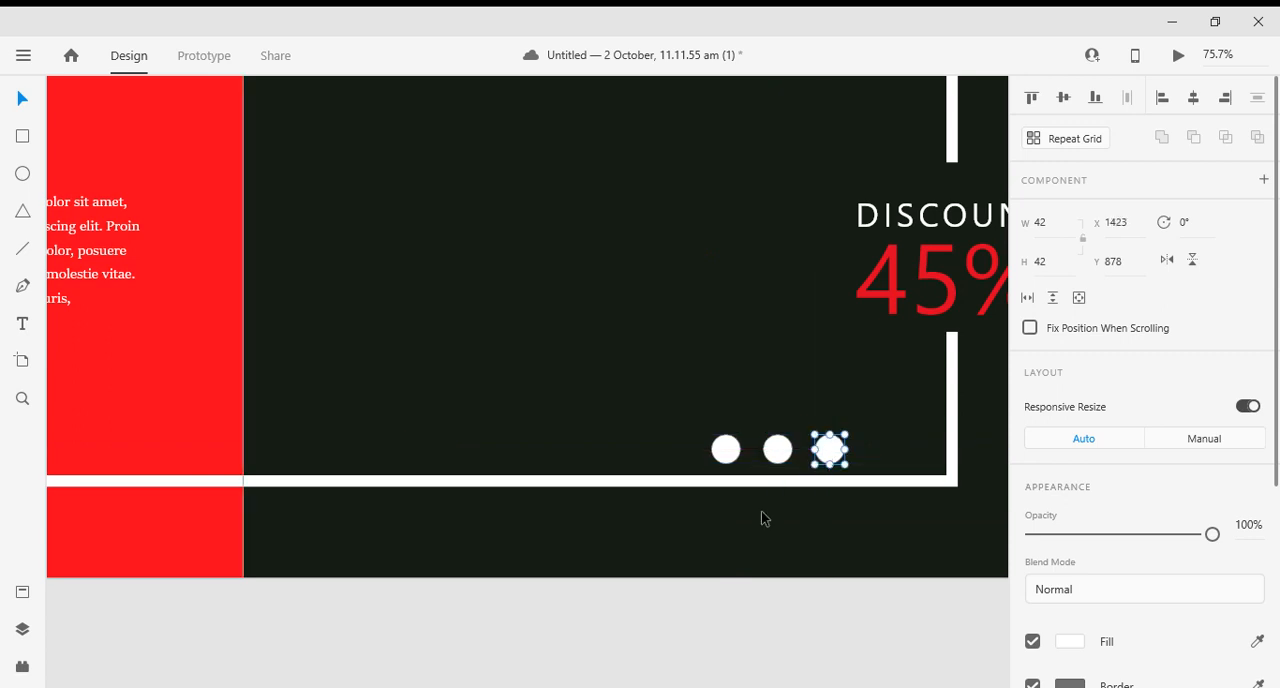
{"action": "left_click", "coordinate": [627, 635]}
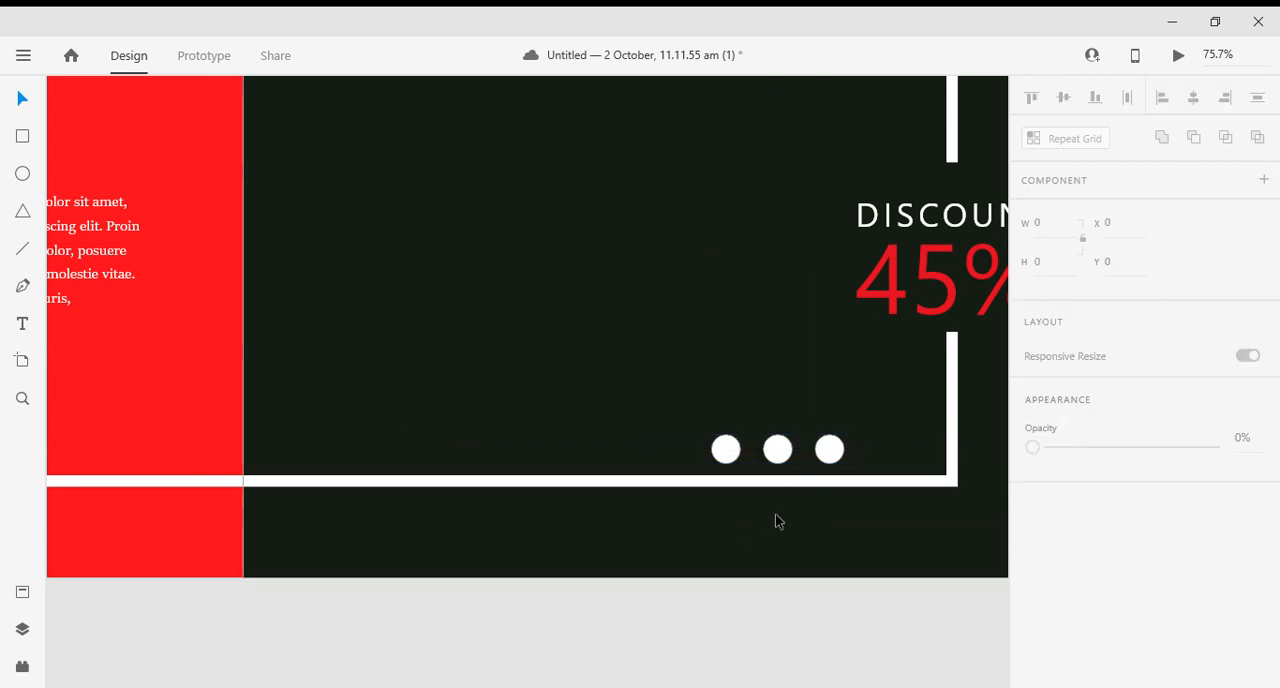
- Remove the fill from all three circles and make their borders white
{"action": "left_click", "coordinate": [826, 452]}
{"action": "left_click", "coordinate": [778, 450]}
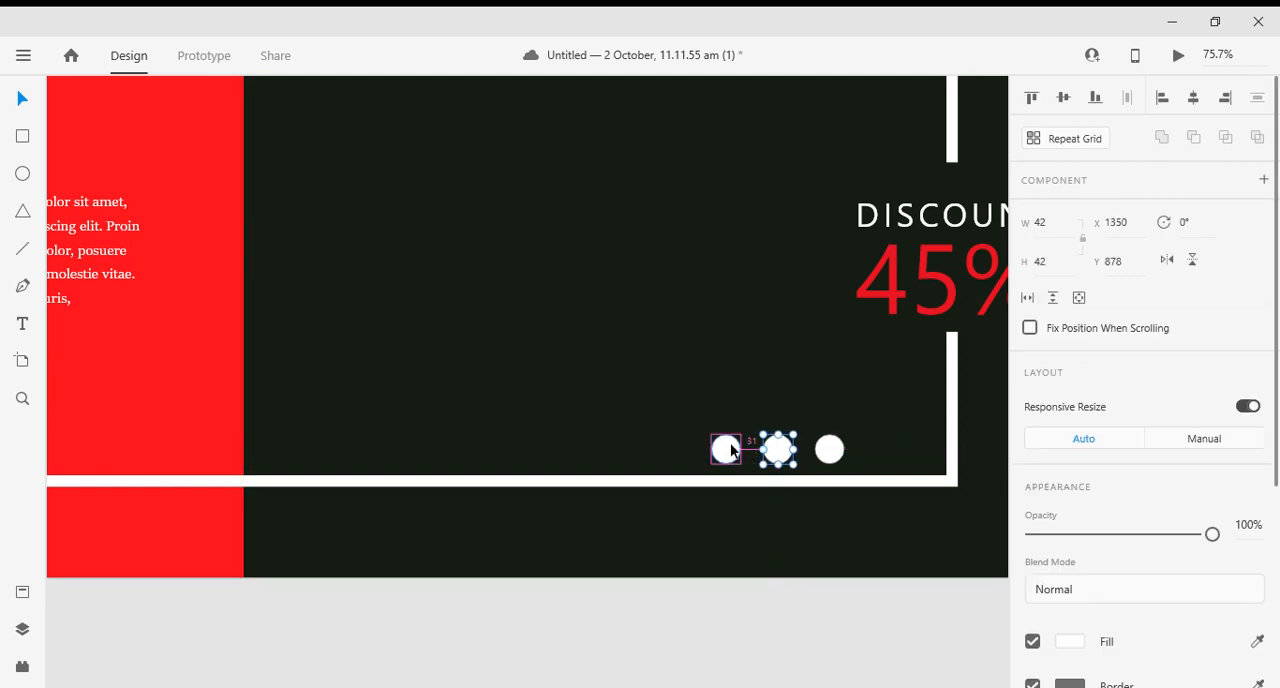
{"action": "left_click", "coordinate": [729, 451]}
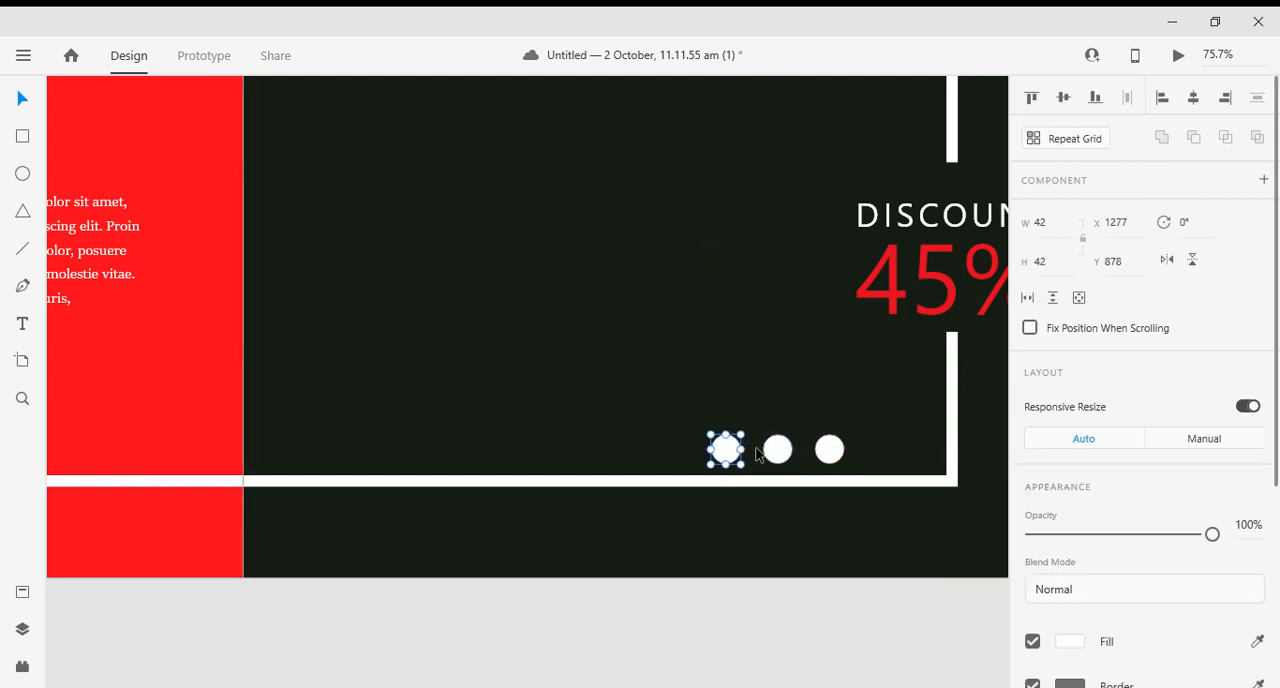
{"action": "left_click", "coordinate": [787, 452], "text": "shift"}
{"action": "left_click", "coordinate": [829, 450], "text": "shift"}
{"action": "scroll", "coordinate": [1134, 506], "scroll_direction": "down", "scroll_amount": 4}
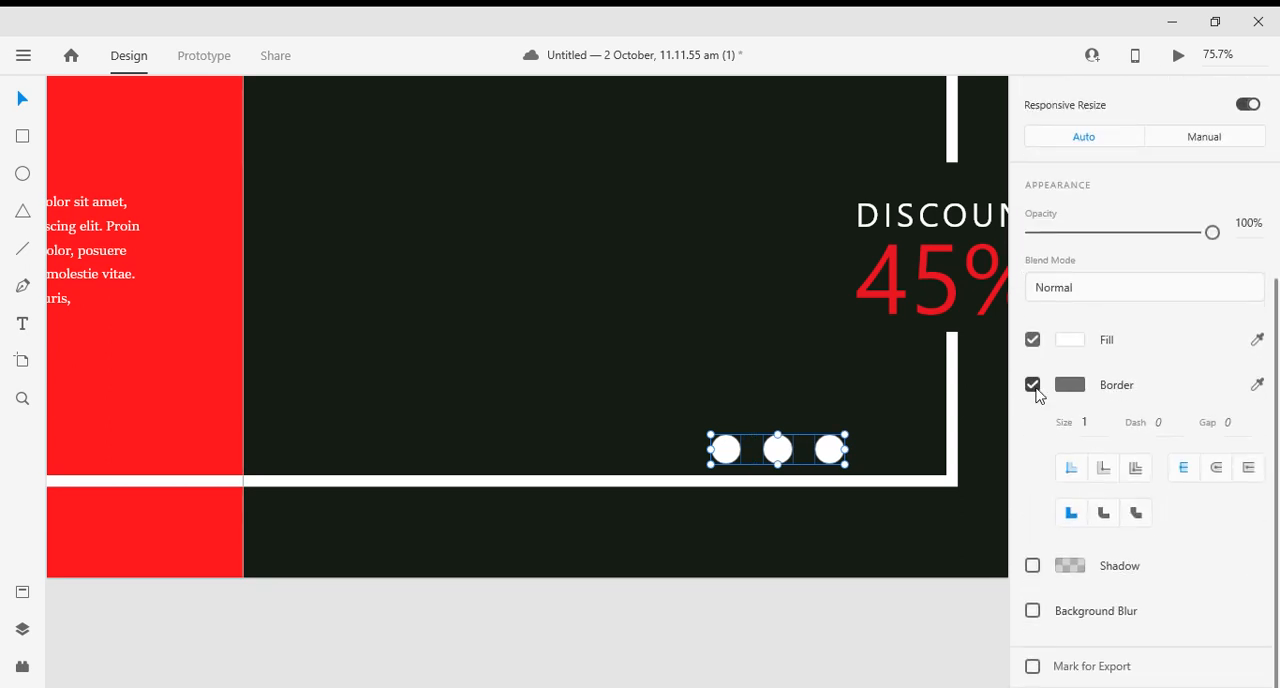
{"action": "left_click", "coordinate": [1032, 340]}
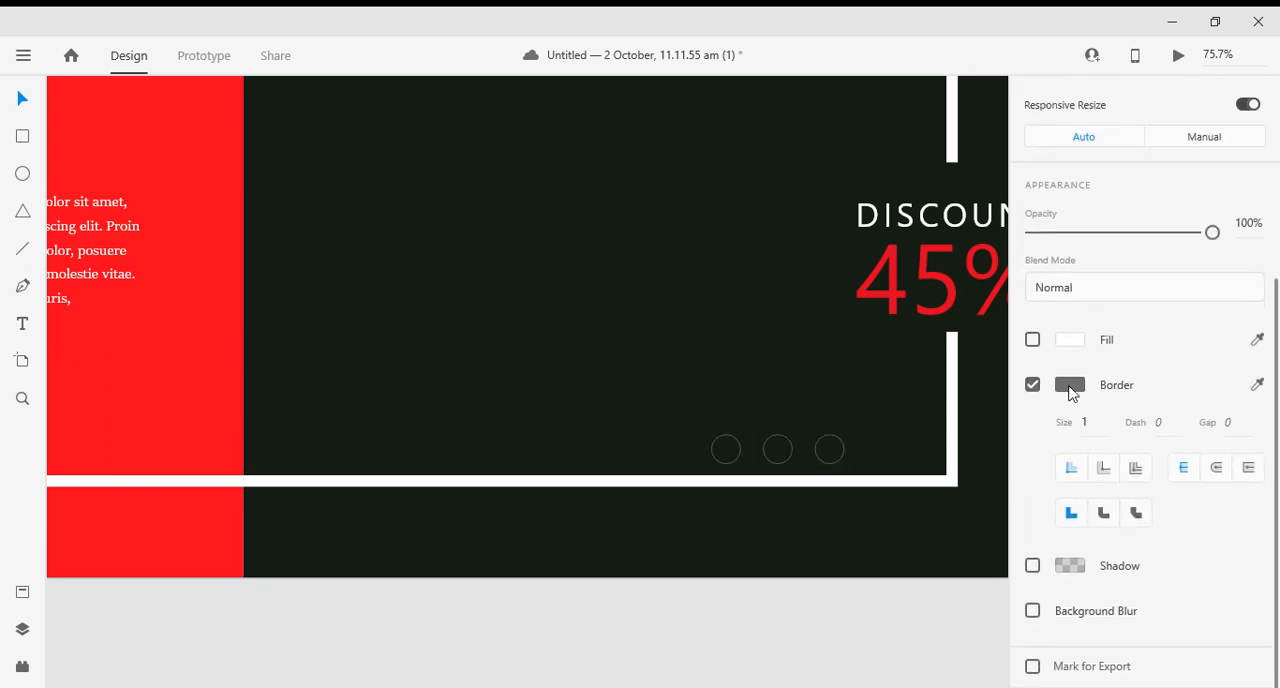
{"action": "left_click", "coordinate": [1069, 386]}
{"action": "left_click", "coordinate": [924, 355]}
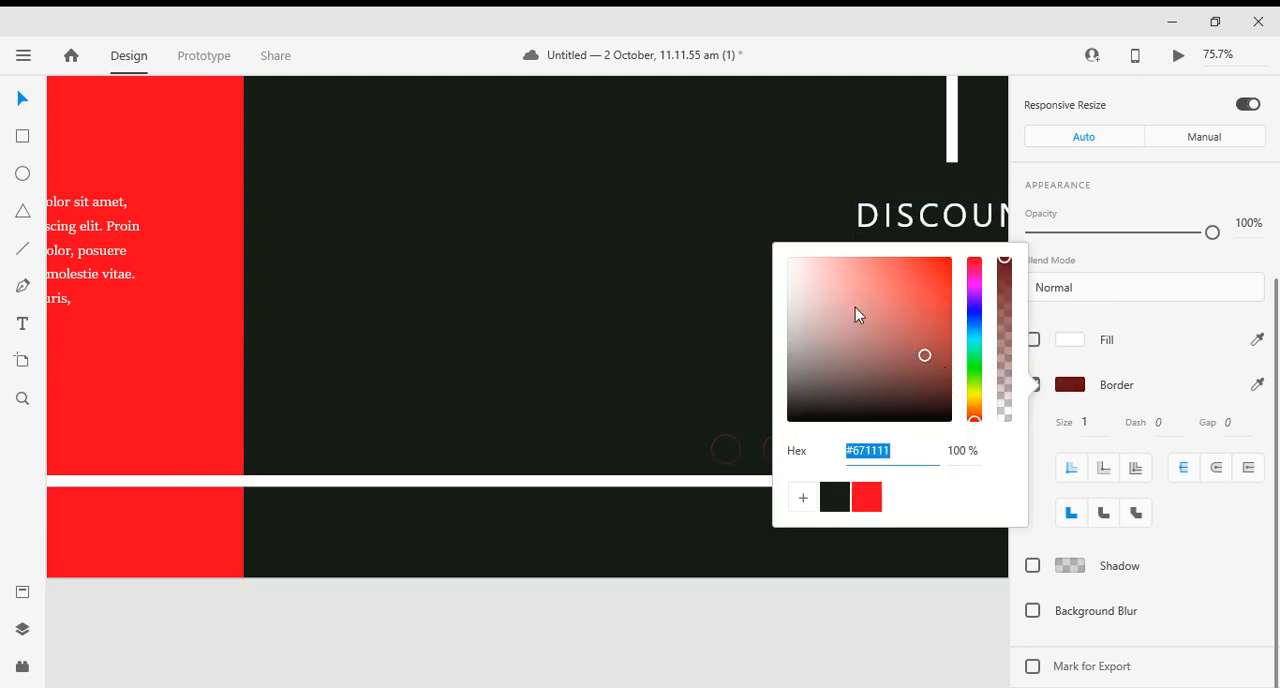
{"action": "left_click_drag", "start_coordinate": [855, 307], "coordinate": [782, 247]}
- Thicken the borders of the three circles into bold rings with open centres
{"action": "left_click", "coordinate": [1102, 424]}
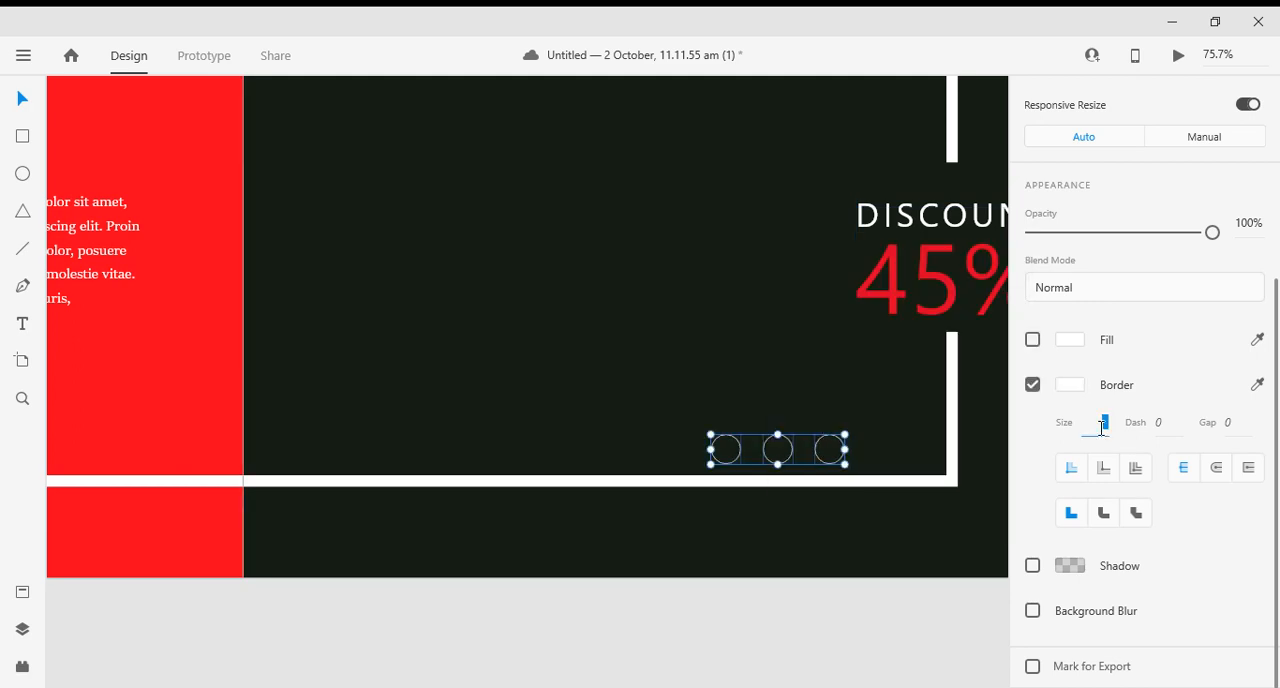
{"action": "key", "text": "Up"}
{"action": "key", "text": "Up"}
{"action": "key", "text": "Up"}
{"action": "key", "text": "Up"}
{"action": "key", "text": "Up"}
{"action": "key", "text": "Up"}
{"action": "key", "text": "Up"}
{"action": "key", "text": "Up"}
{"action": "key", "text": "Up"}
{"action": "key", "text": "Up"}
{"action": "key", "text": "Up"}
{"action": "key", "text": "Up"}
{"action": "key", "text": "Up"}
{"action": "key", "text": "Up"}
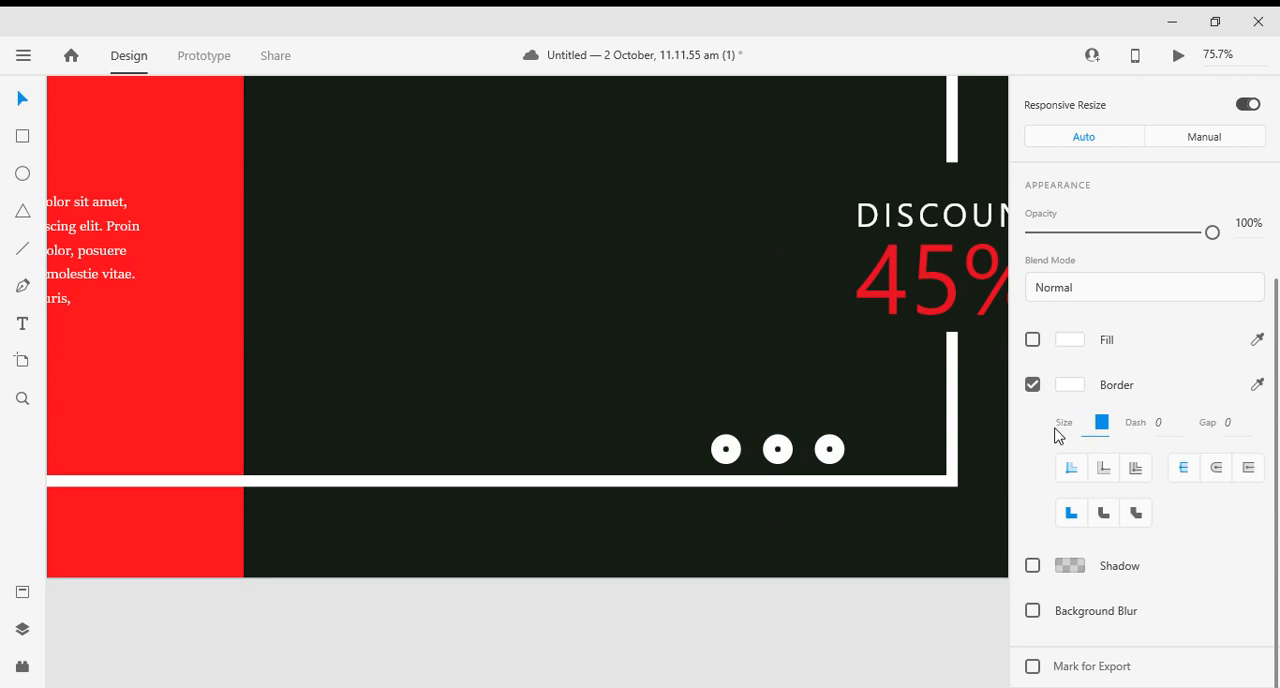
{"action": "key", "text": "Down"}
{"action": "key", "text": "Down"}
{"action": "key", "text": "Down"}
{"action": "key", "text": "Down"}
{"action": "key", "text": "Down"}
{"action": "key", "text": "Down"}
{"action": "key", "text": "Down"}
{"action": "key", "text": "Down"}
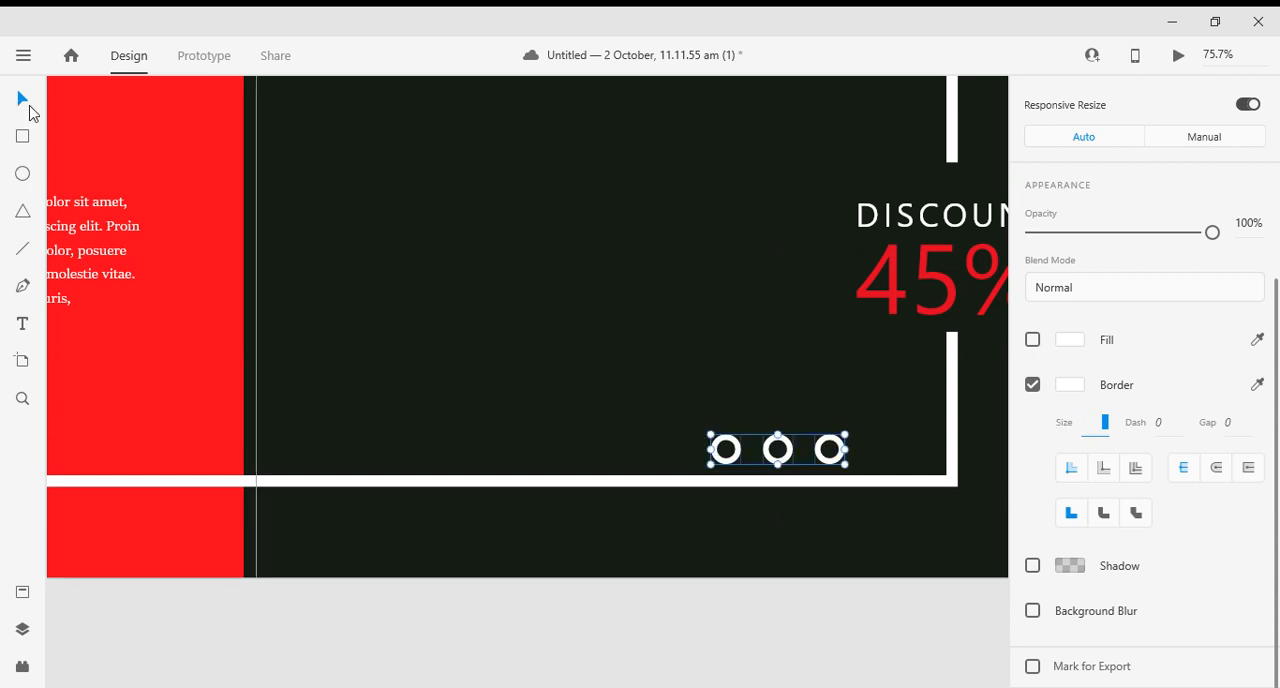
- Group the three rings and move the group sideways toward the frame's lower-right corner
{"action": "left_click", "coordinate": [24, 100]}
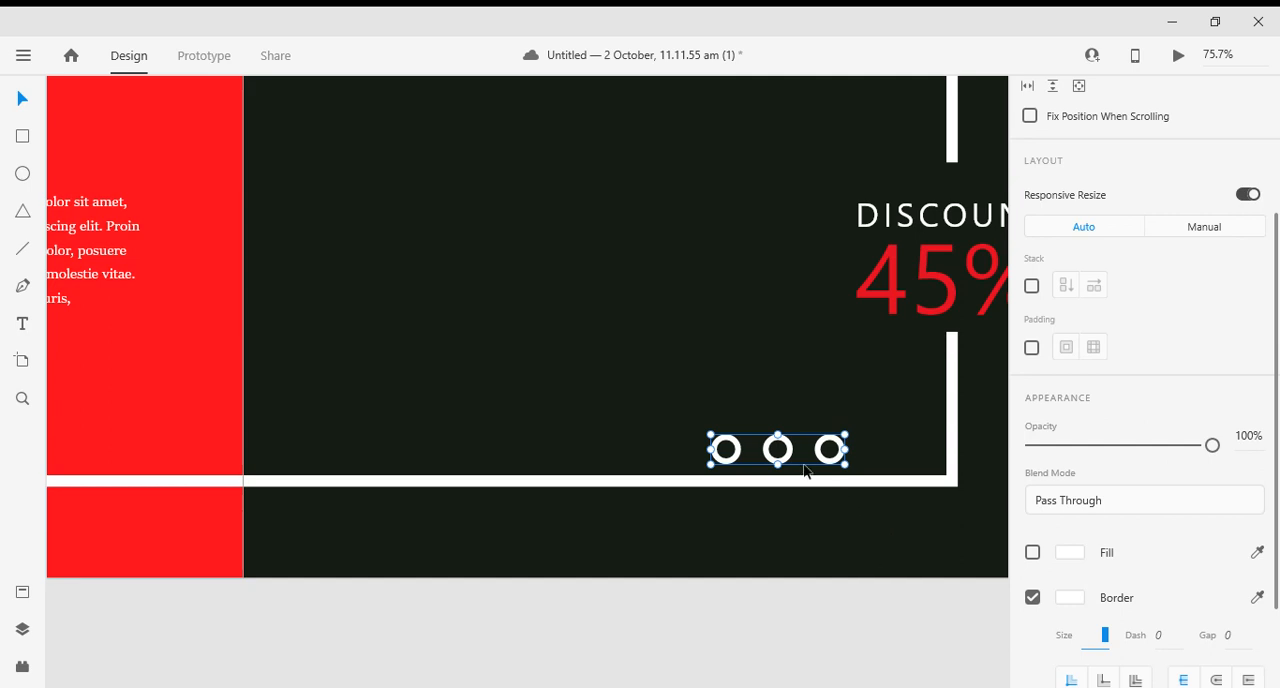
{"action": "left_click_drag", "start_coordinate": [784, 462], "coordinate": [838, 465]}
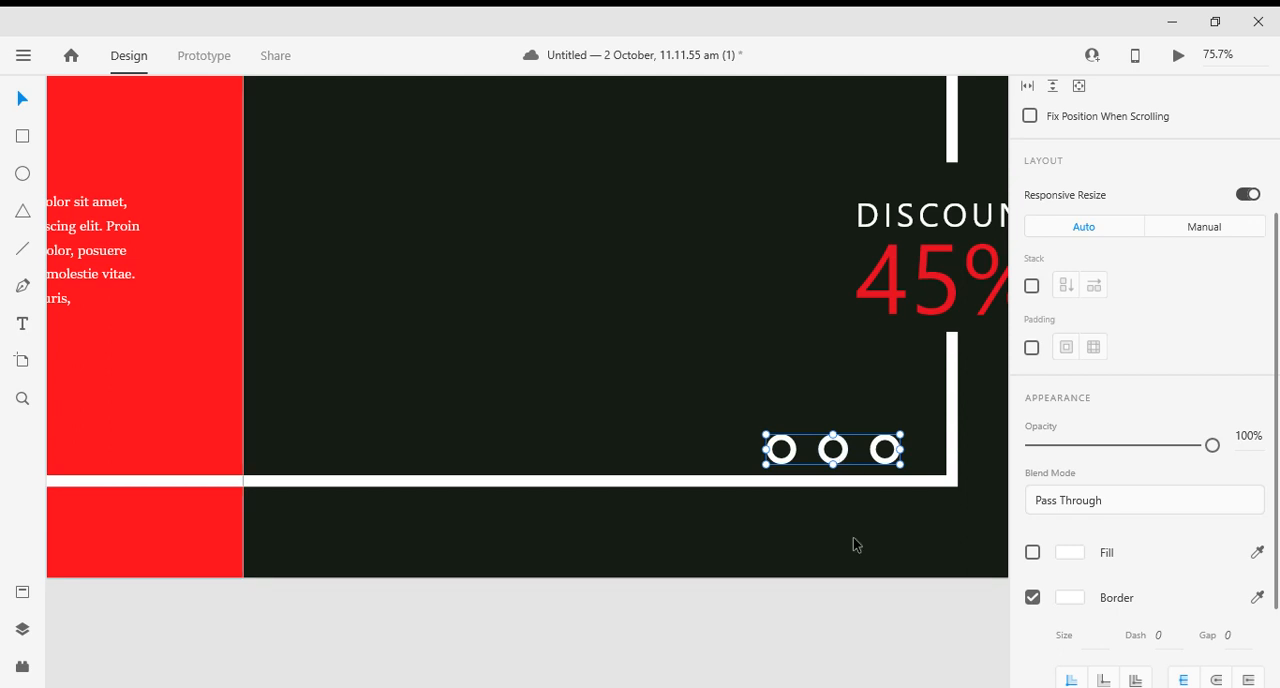
{"action": "scroll", "coordinate": [828, 565], "scroll_direction": "down", "scroll_amount": 4}
{"action": "scroll", "coordinate": [837, 543], "scroll_direction": "up", "scroll_amount": 1}
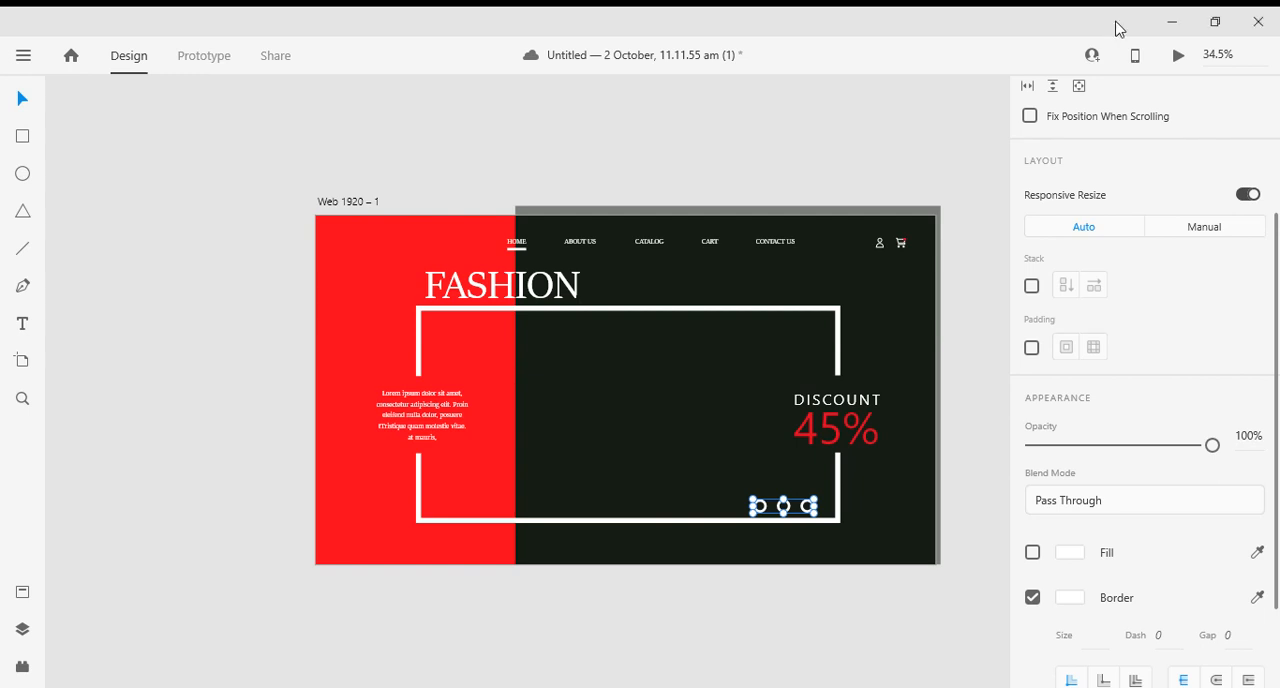
- Enlarge the header navigation to about 941 × 41 and shift it to about X 587, Y 68
{"action": "scroll", "coordinate": [654, 314], "scroll_direction": "up", "scroll_amount": 2}
{"action": "left_click", "coordinate": [676, 281]}
{"action": "key", "text": "alt"}
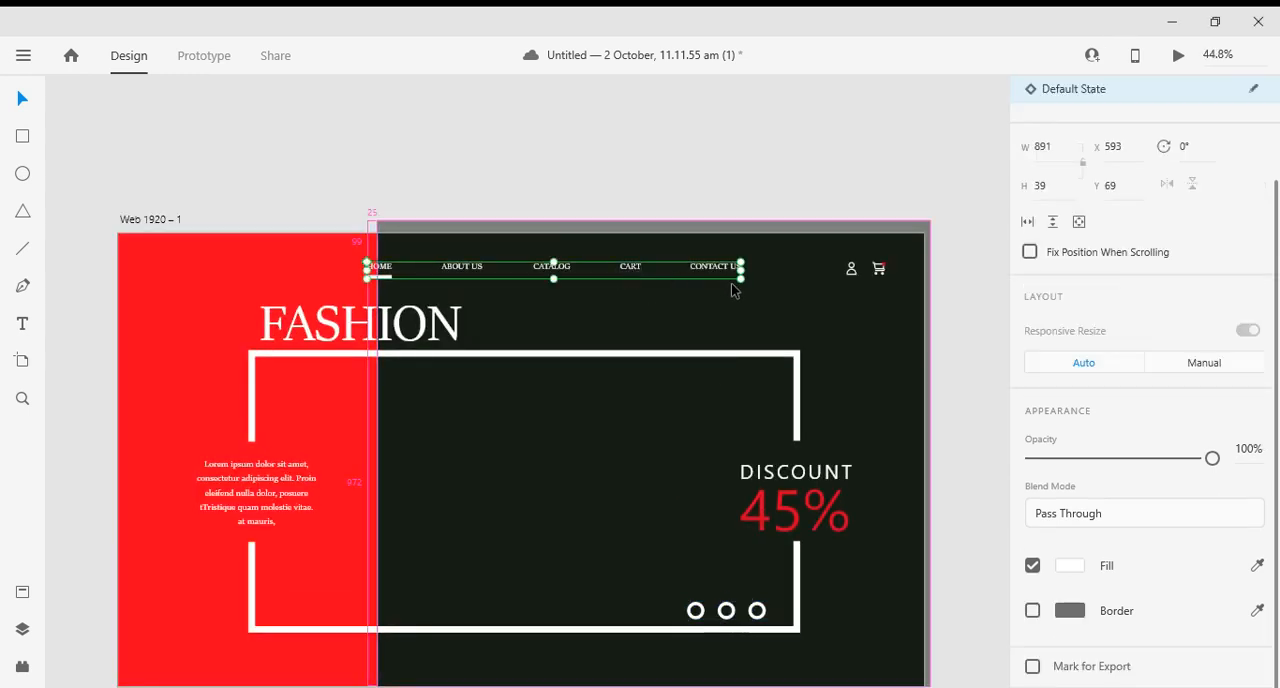
{"action": "left_click_drag", "start_coordinate": [741, 281], "coordinate": [753, 282]}
{"action": "key", "text": "Right"}
{"action": "key", "text": "Right"}
{"action": "key", "text": "Right"}
{"action": "key", "text": "Right"}
{"action": "key", "text": "Right"}
{"action": "key", "text": "Right"}
{"action": "key", "text": "Right"}
{"action": "key", "text": "Right"}
{"action": "key", "text": "Right"}
{"action": "key", "text": "Right"}
{"action": "key", "text": "Right"}
{"action": "key", "text": "Right"}
{"action": "key", "text": "Right"}
{"action": "key", "text": "Right"}
{"action": "key", "text": "Right"}
{"action": "key", "text": "Right"}
{"action": "key", "text": "Right"}
{"action": "key", "text": "Right"}
{"action": "key", "text": "Right"}
{"action": "key", "text": "Right"}
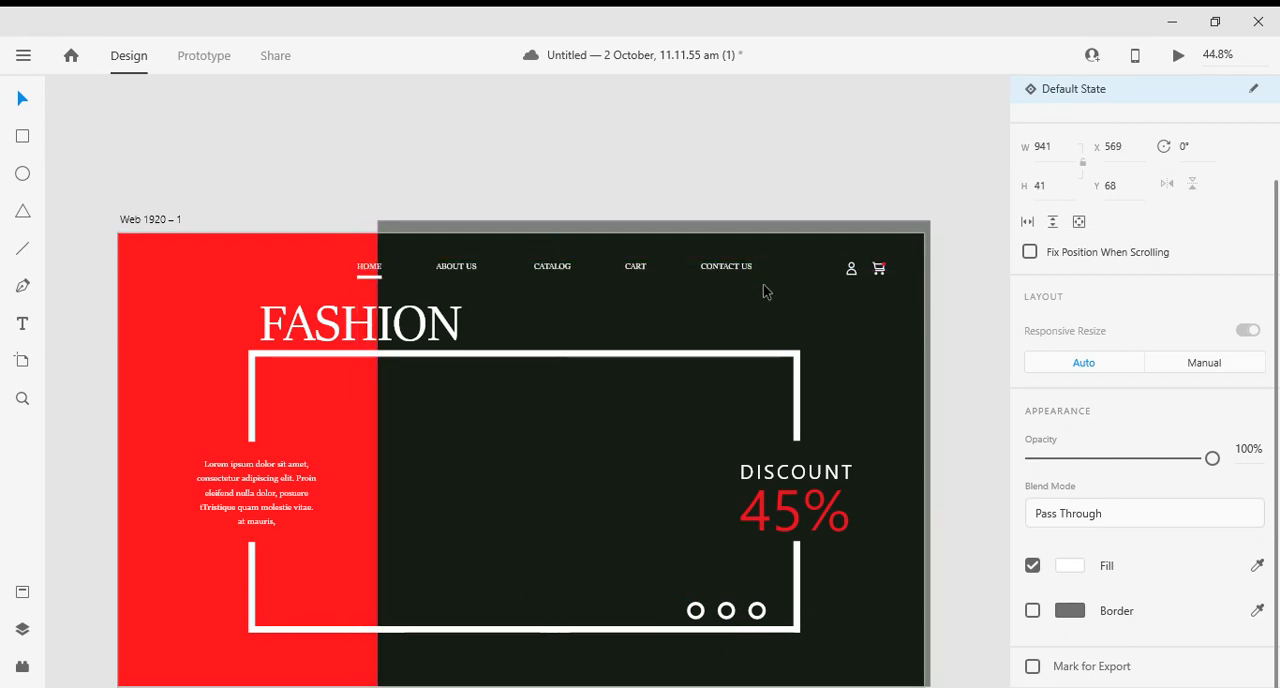
{"action": "key", "text": "Left"}
{"action": "key", "text": "Left"}
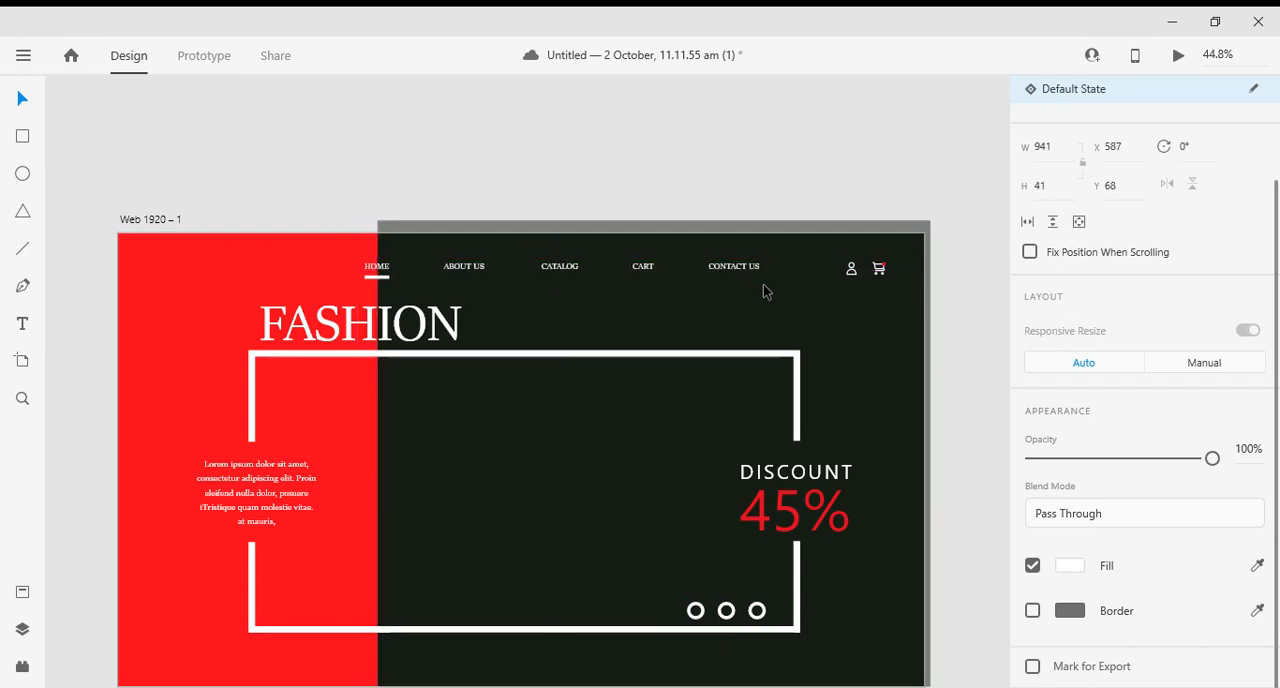
- Check the header icons and preview the whole page layout
{"action": "left_click", "coordinate": [864, 277]}
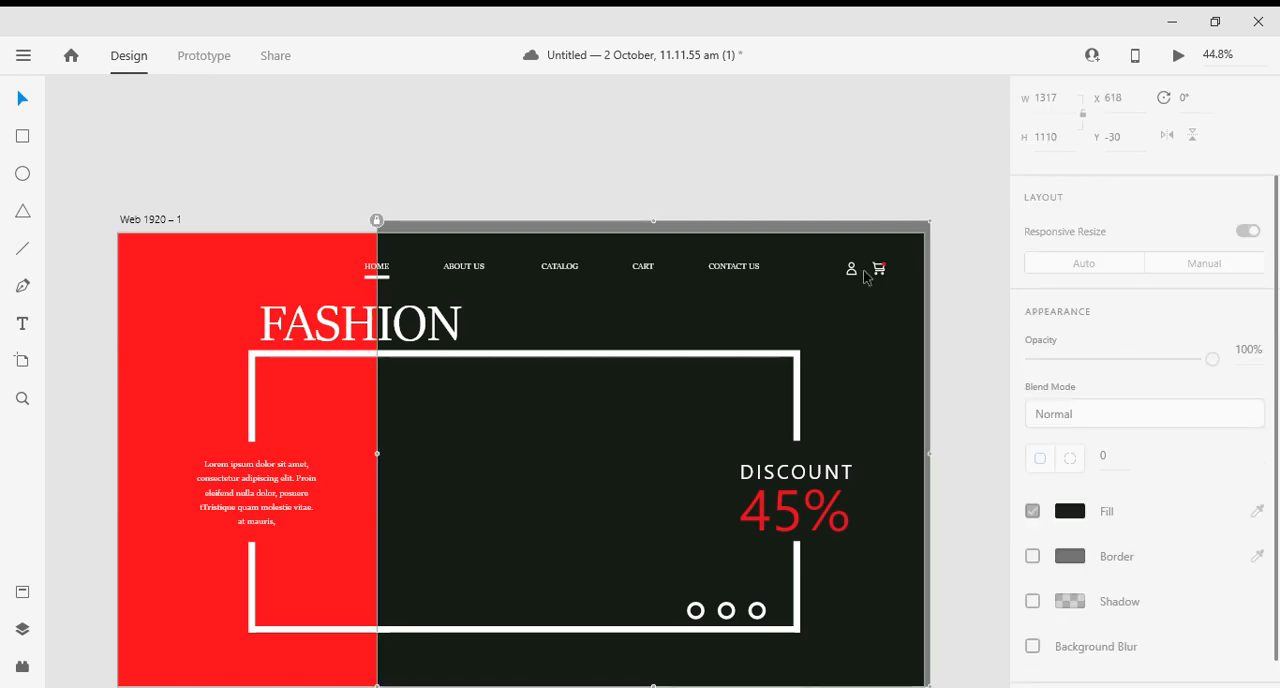
{"action": "left_click", "coordinate": [876, 269]}
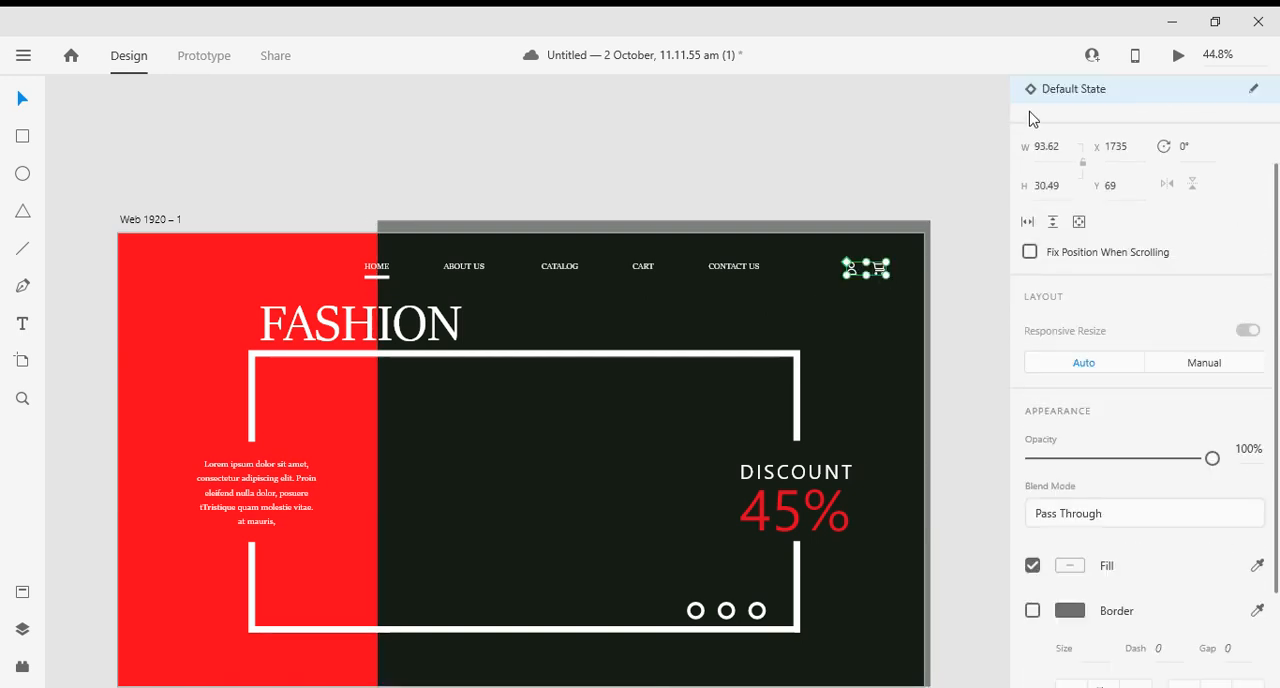
{"action": "left_click", "coordinate": [1179, 56]}
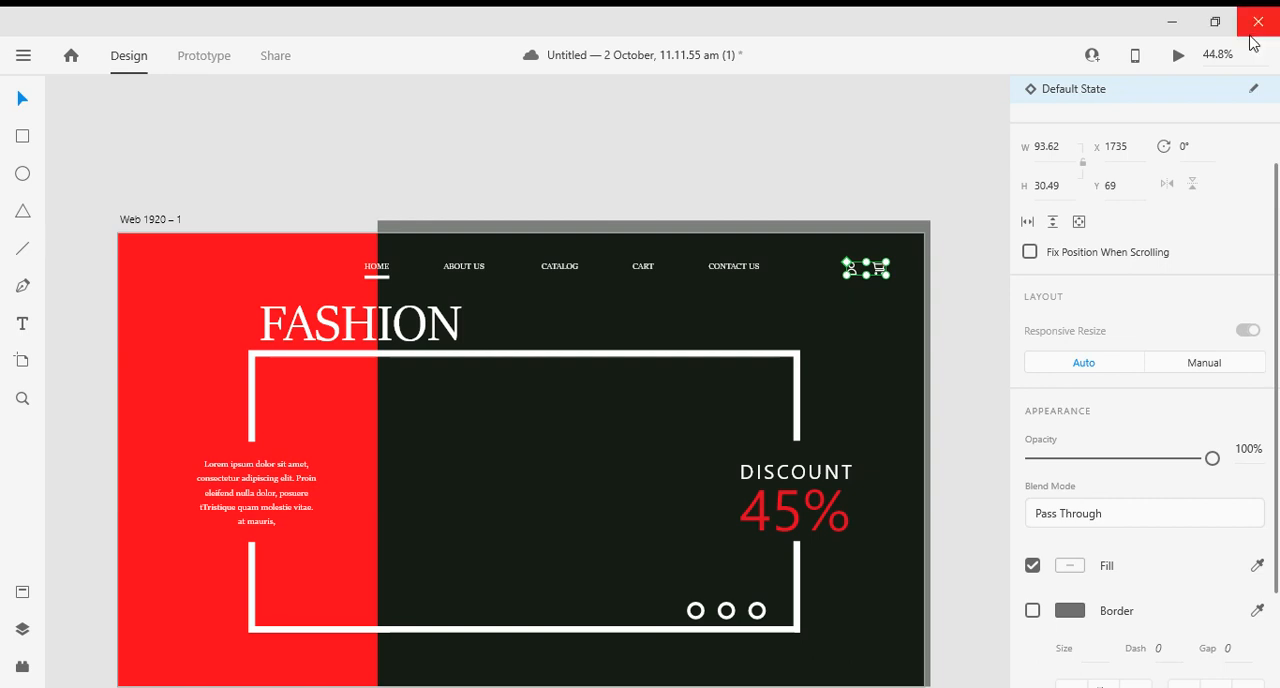
{"action": "scroll", "coordinate": [380, 451], "scroll_direction": "down", "scroll_amount": 5}
{"action": "scroll", "coordinate": [460, 450], "scroll_direction": "down", "scroll_amount": 1}
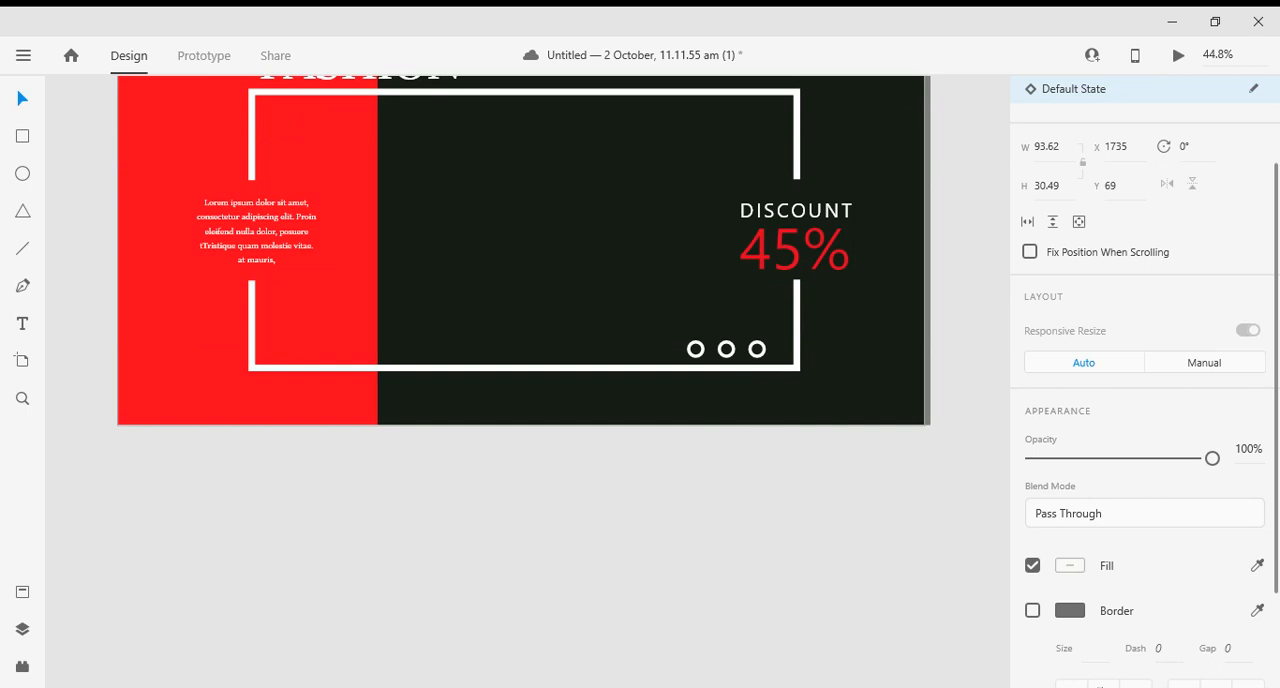
{"action": "scroll", "coordinate": [1145, 380], "scroll_direction": "up", "scroll_amount": 2}
{"action": "left_click", "coordinate": [998, 109]}
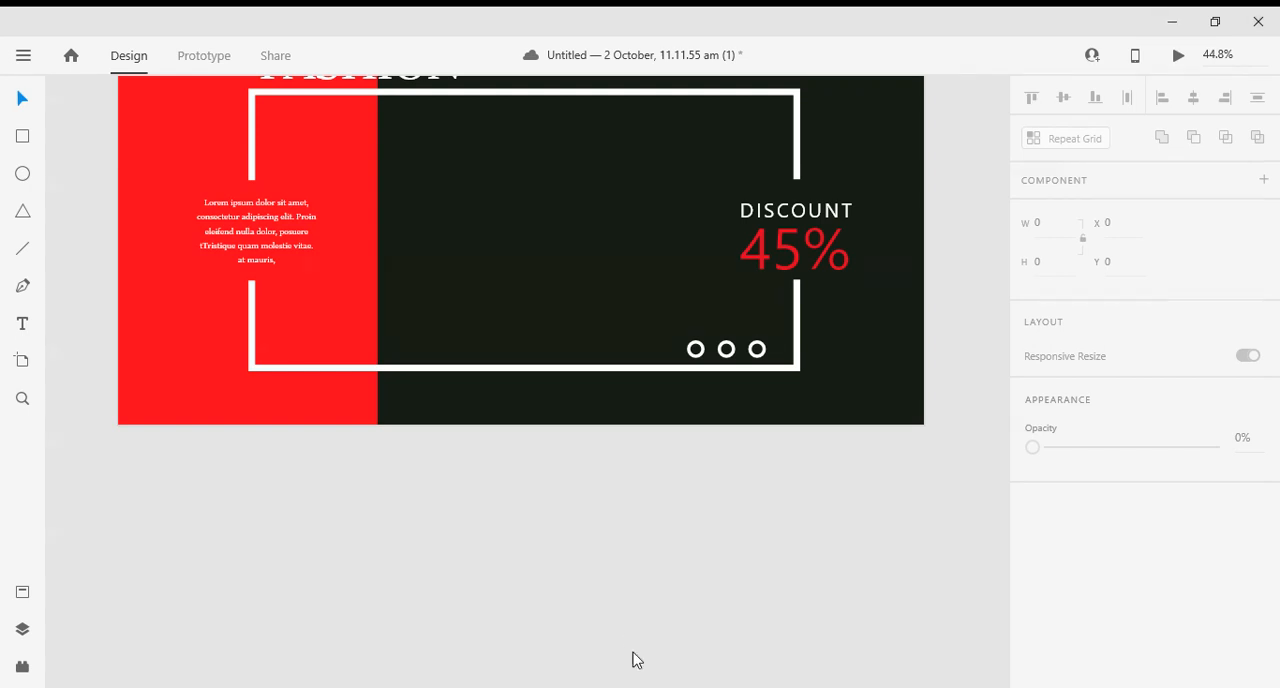
- Paste the cut-out photo of the woman in the orange sweater and place it over the page at about X 473, Y 0
{"action": "key", "text": "ctrl+v"}
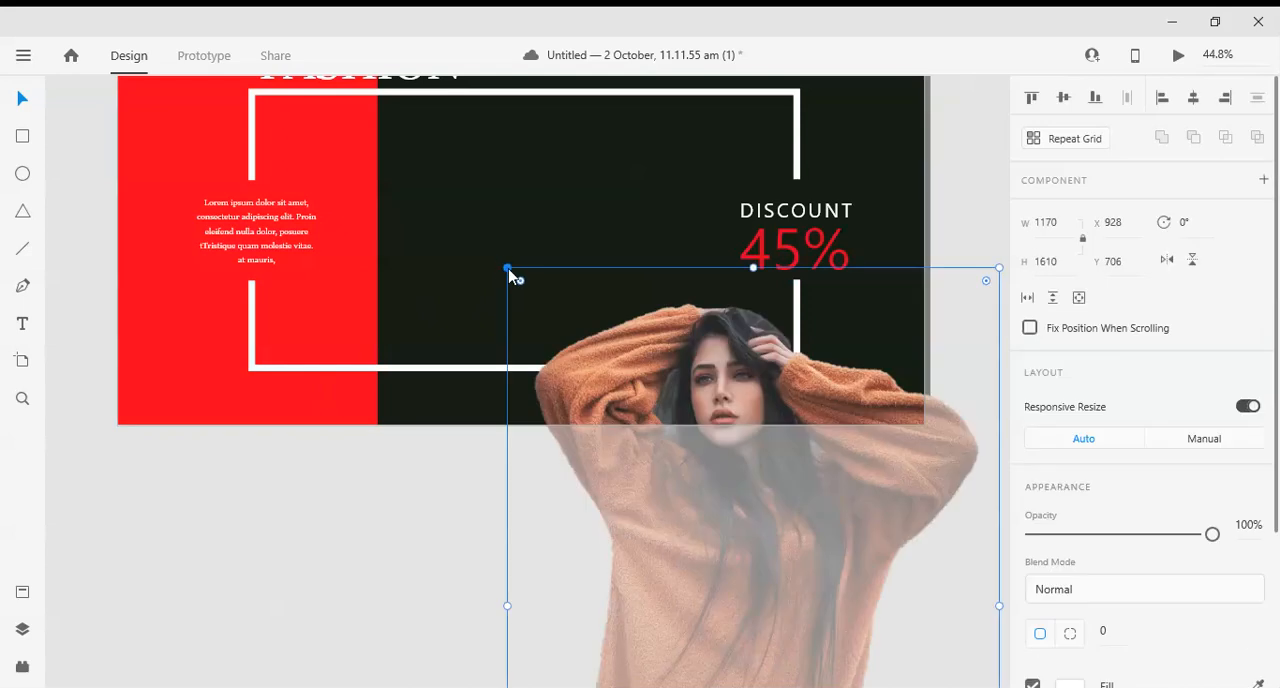
{"action": "scroll", "coordinate": [632, 408], "scroll_direction": "up", "scroll_amount": 3}
{"action": "left_click_drag", "start_coordinate": [667, 471], "coordinate": [474, 179]}
{"action": "scroll", "coordinate": [470, 290], "scroll_direction": "up", "scroll_amount": 1}
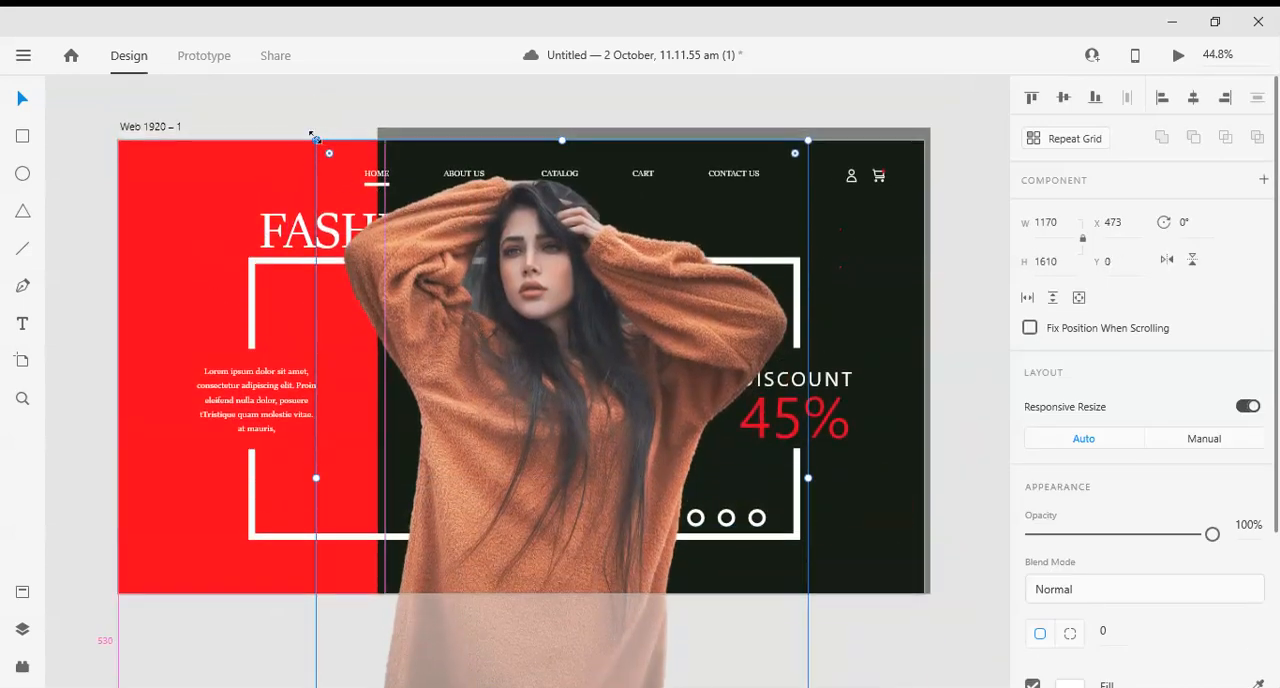
- Scale the woman's photo to about 604 × 832 and place it inside the frame at about X 727, Y 195
{"action": "left_click_drag", "start_coordinate": [316, 140], "coordinate": [464, 343]}
{"action": "left_click_drag", "start_coordinate": [543, 482], "coordinate": [532, 394]}
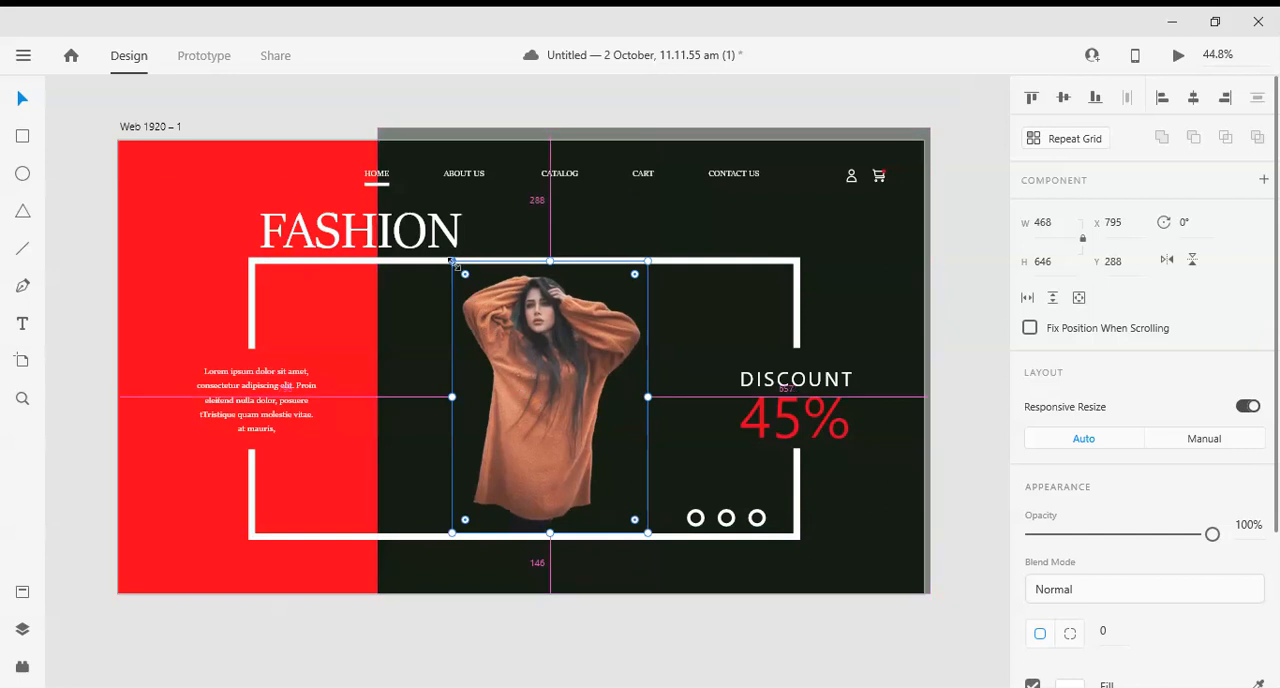
{"action": "left_click_drag", "start_coordinate": [465, 274], "coordinate": [394, 225]}
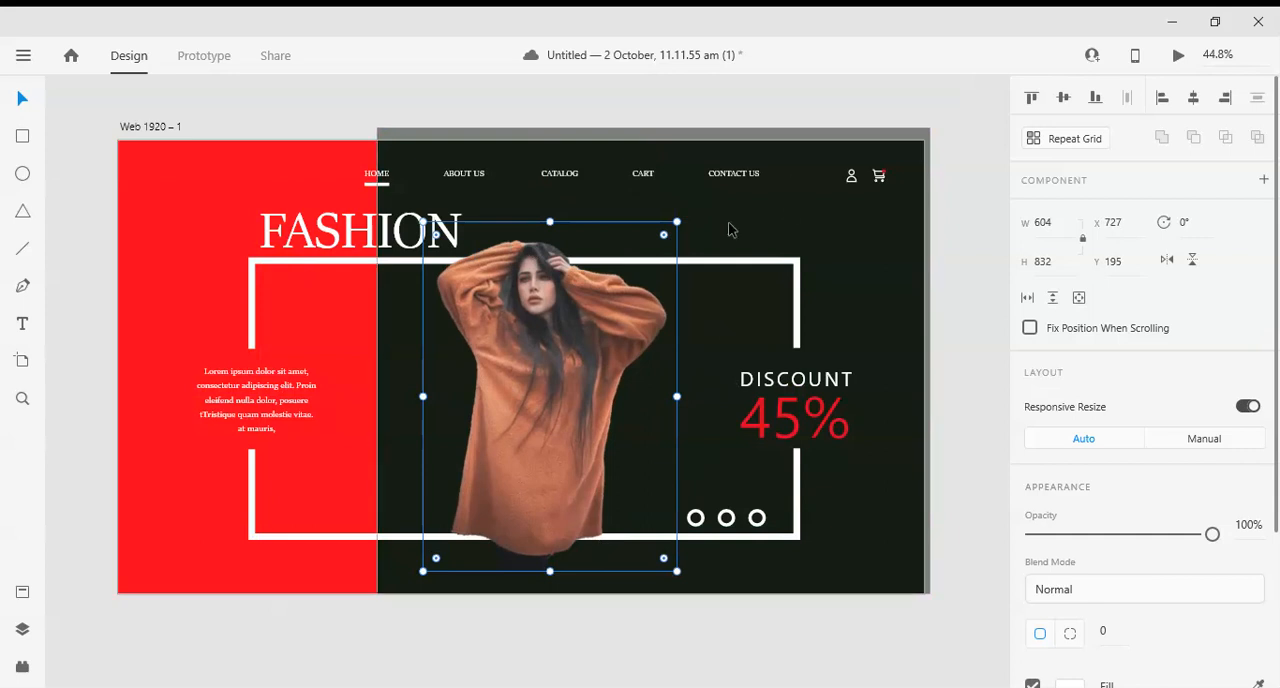
- Bring the lower half of the white frame to the front, over the woman's photo, and deselect it
{"action": "left_click", "coordinate": [721, 538]}
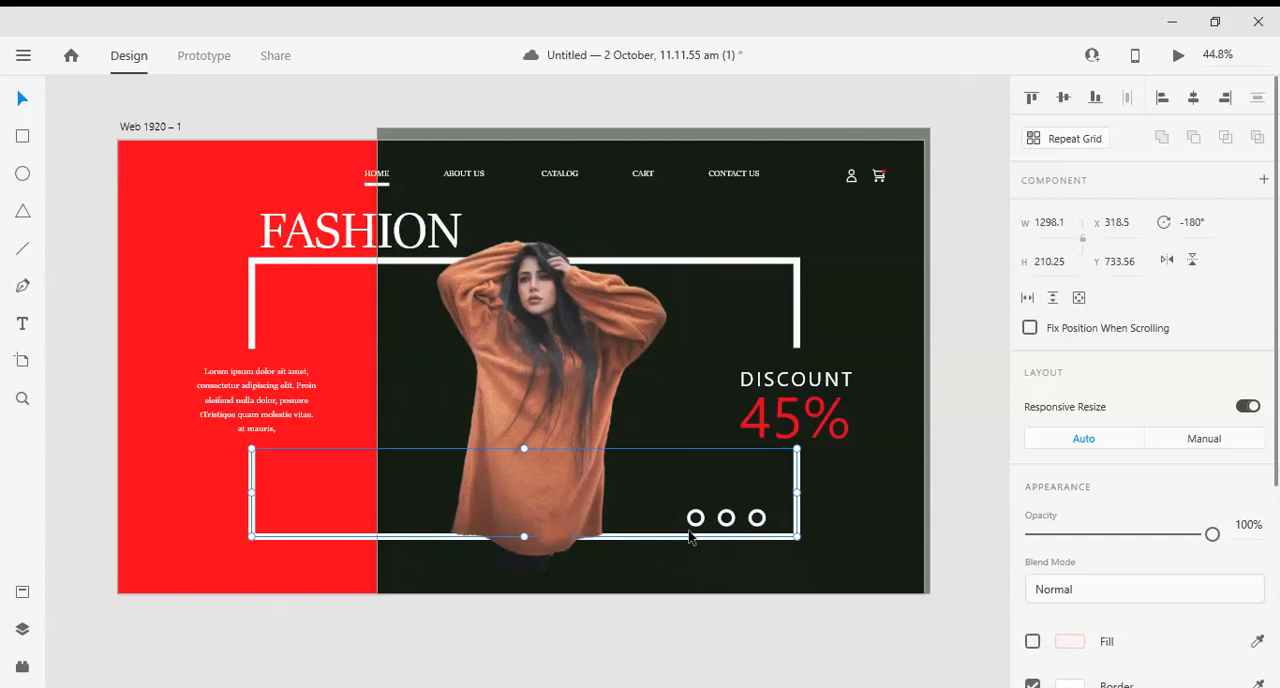
{"action": "right_click", "coordinate": [386, 541]}
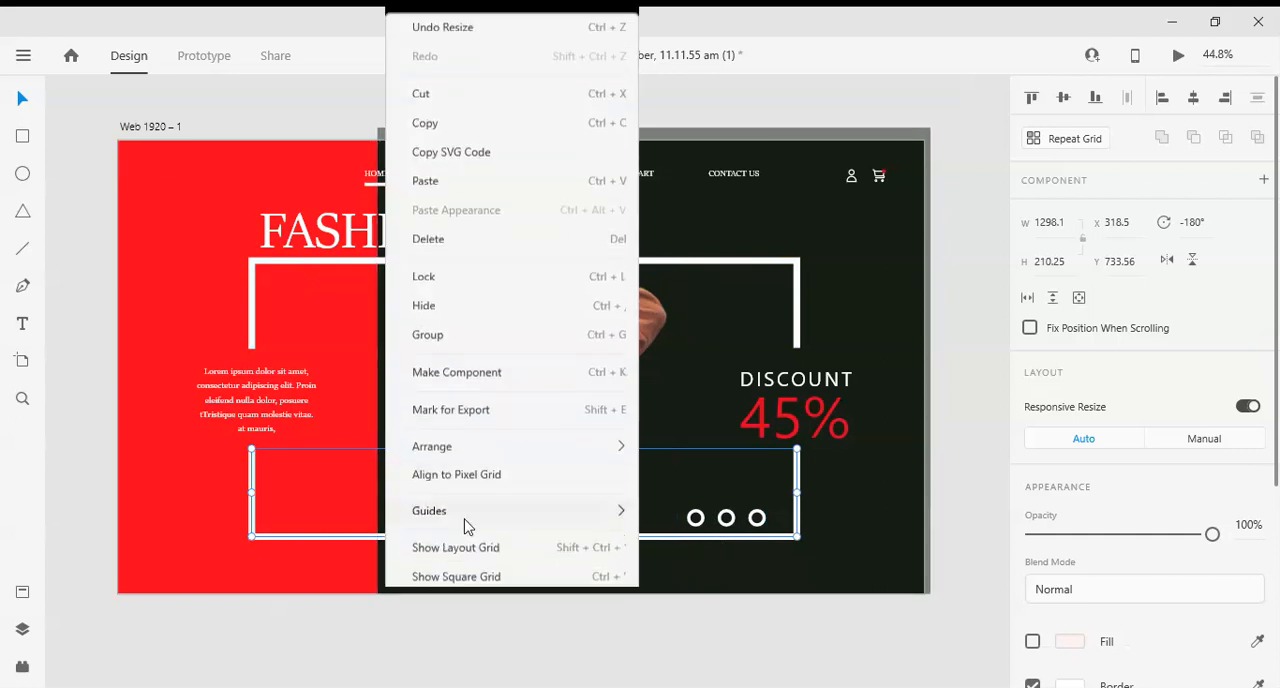
{"action": "mouse_move", "coordinate": [480, 448]}
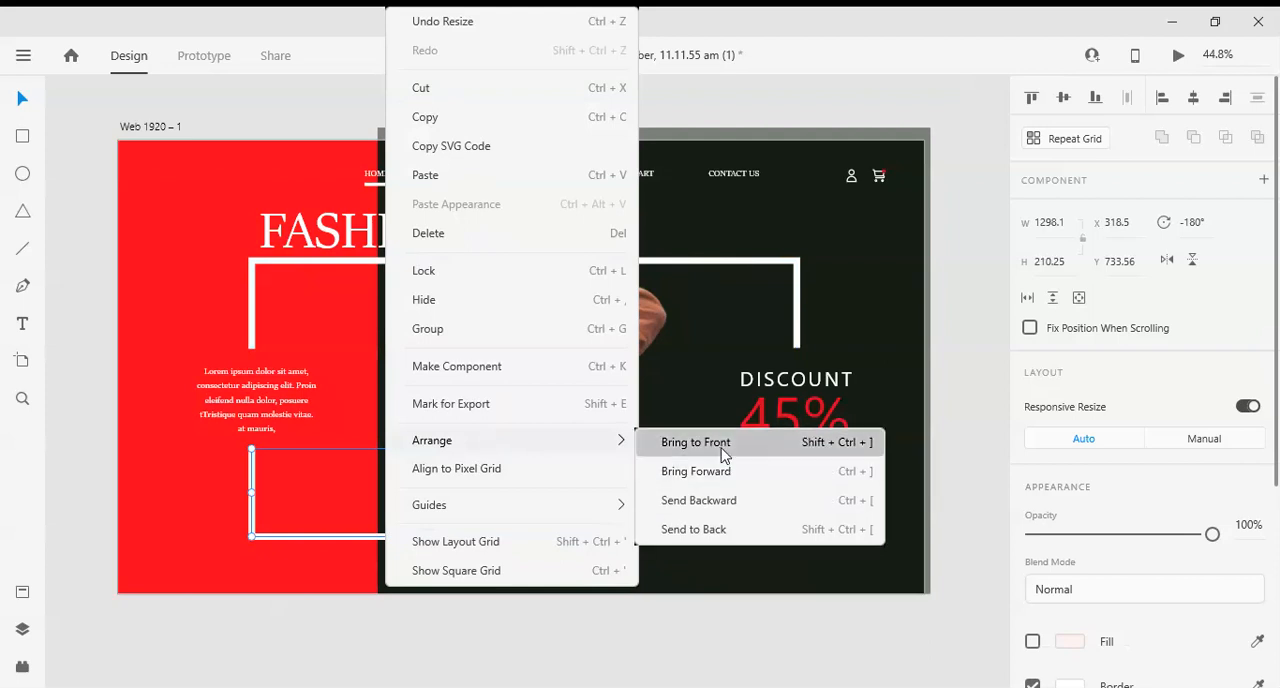
{"action": "left_click", "coordinate": [722, 446]}
{"action": "left_click", "coordinate": [557, 651]}
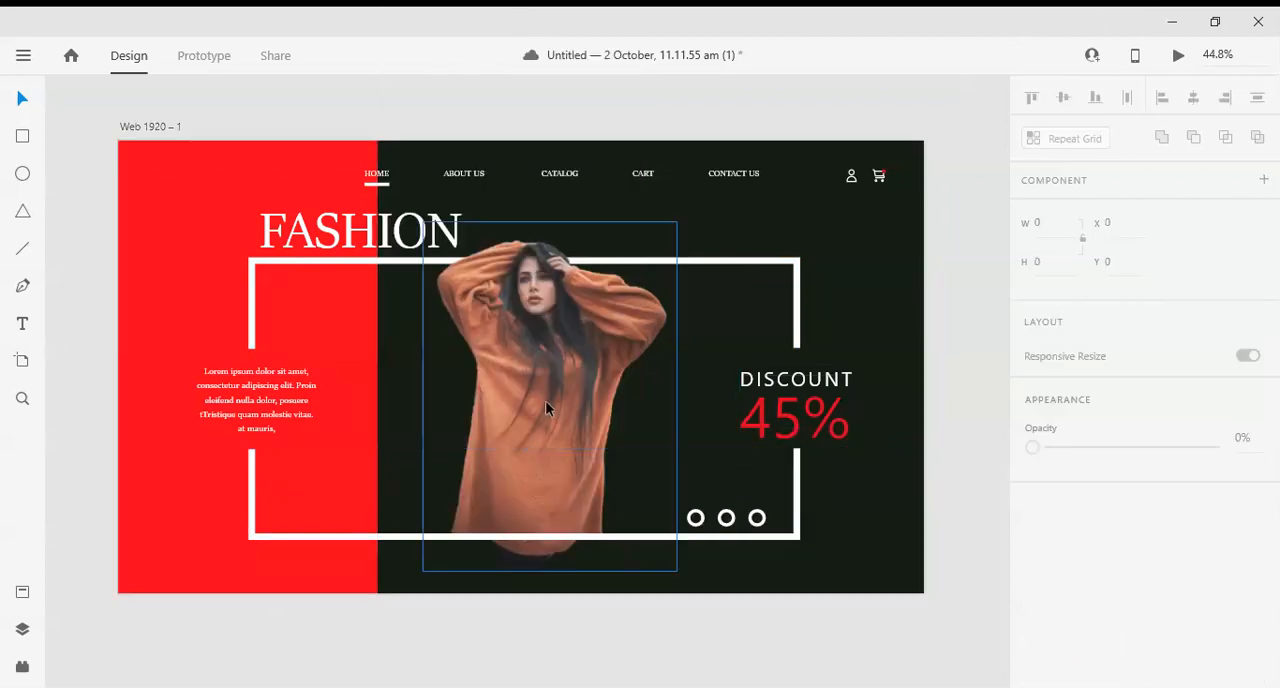
- Enlarge the woman's photo to about 655 × 901 and reposition it at about X 673, Y 156
{"action": "left_click", "coordinate": [604, 265]}
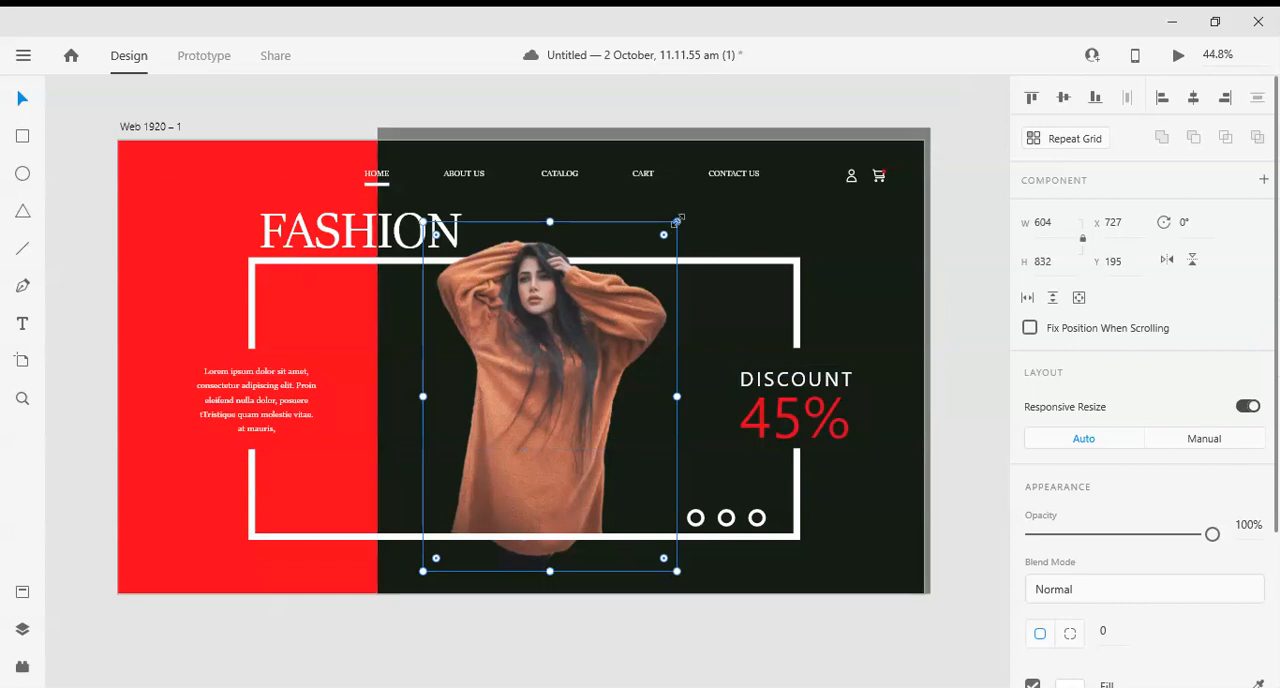
{"action": "left_click_drag", "start_coordinate": [680, 222], "coordinate": [752, 195]}
{"action": "left_click_drag", "start_coordinate": [577, 372], "coordinate": [546, 389]}
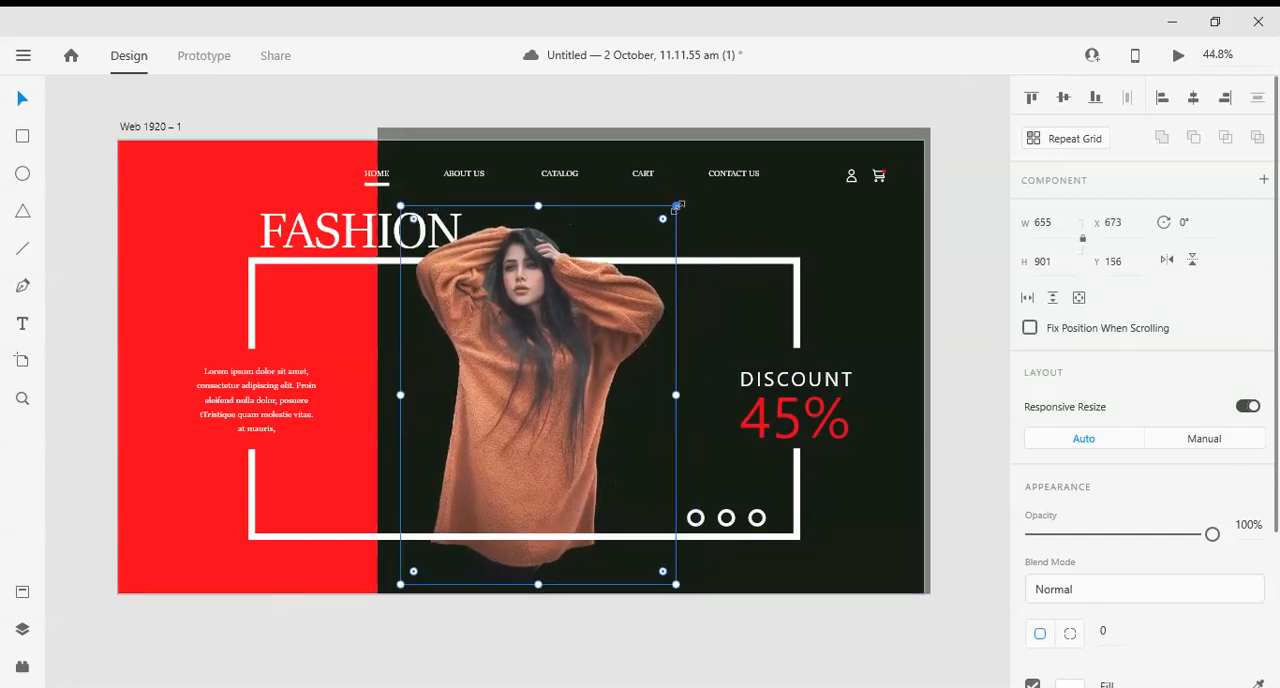
- Enlarge the woman's photo to about 662 × 911, reposition it at about X 727, Y 146, and deselect it
{"action": "left_click_drag", "start_coordinate": [674, 206], "coordinate": [702, 203]}
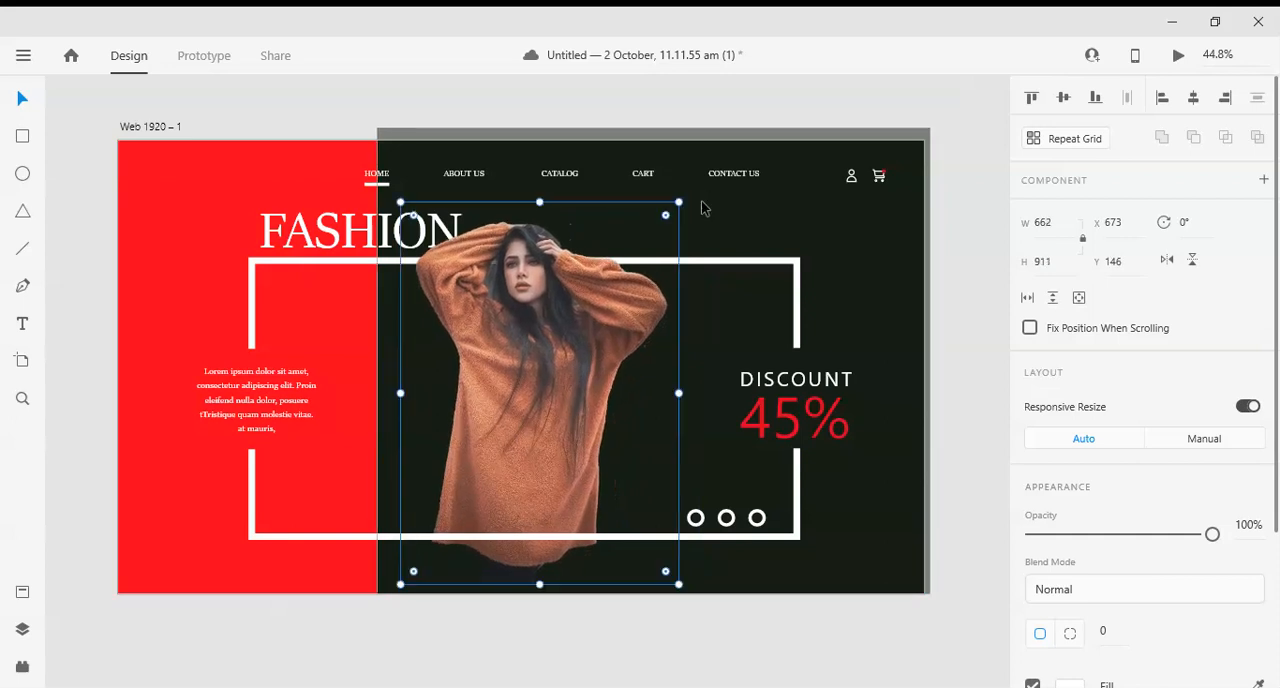
{"action": "left_click_drag", "start_coordinate": [518, 429], "coordinate": [543, 429]}
{"action": "left_click", "coordinate": [104, 549]}
{"action": "scroll", "coordinate": [129, 533], "scroll_direction": "down", "scroll_amount": 2}
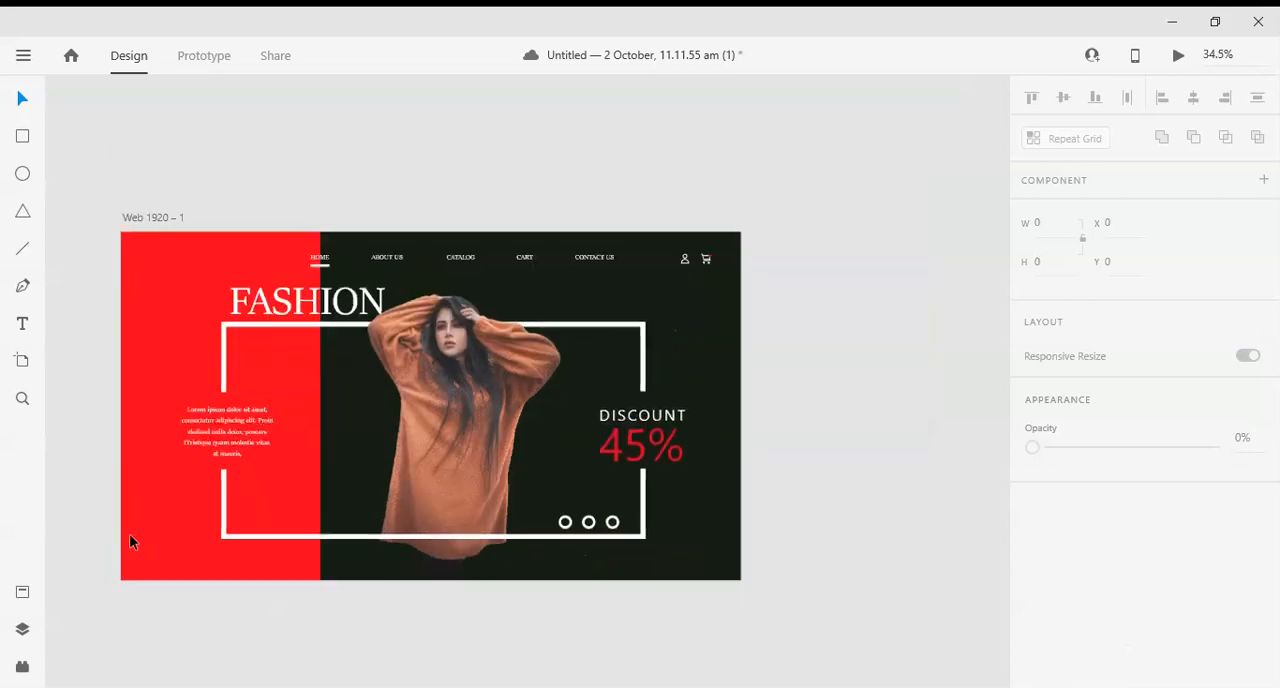
{"action": "left_click_drag", "start_coordinate": [194, 542], "coordinate": [261, 542]}
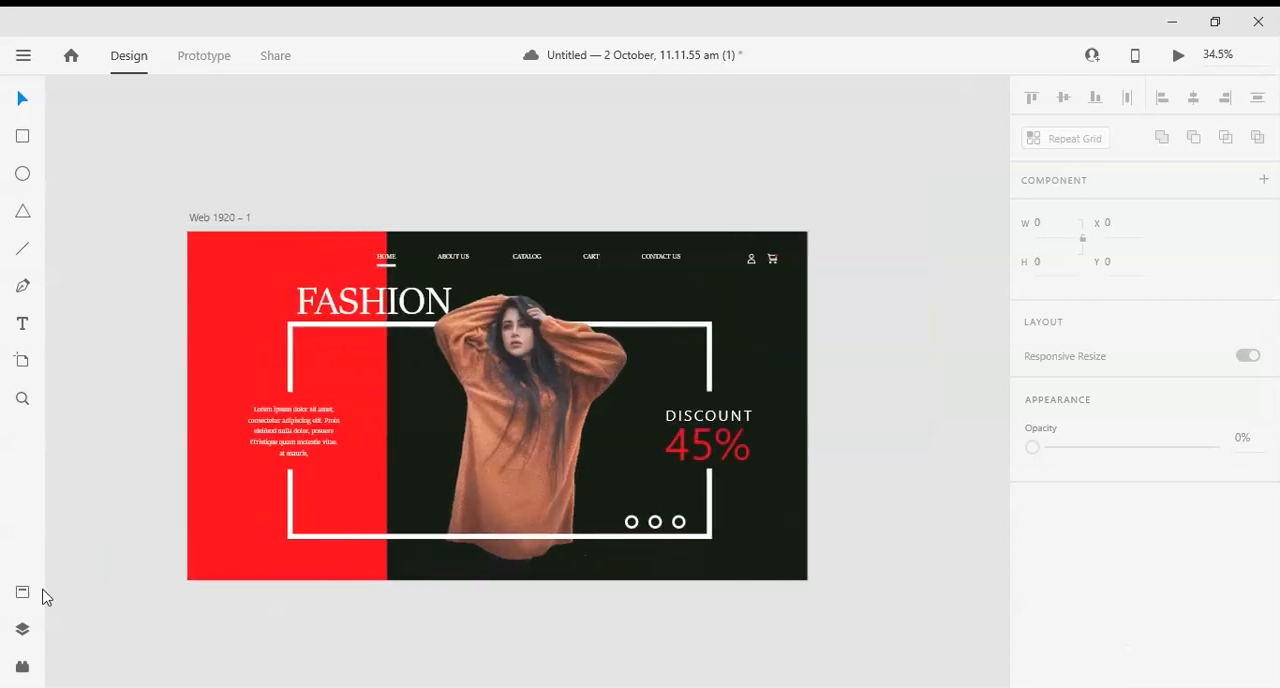
{"action": "left_click", "coordinate": [21, 645]}
{"action": "left_click", "coordinate": [21, 645]}
{"action": "left_click", "coordinate": [23, 594]}
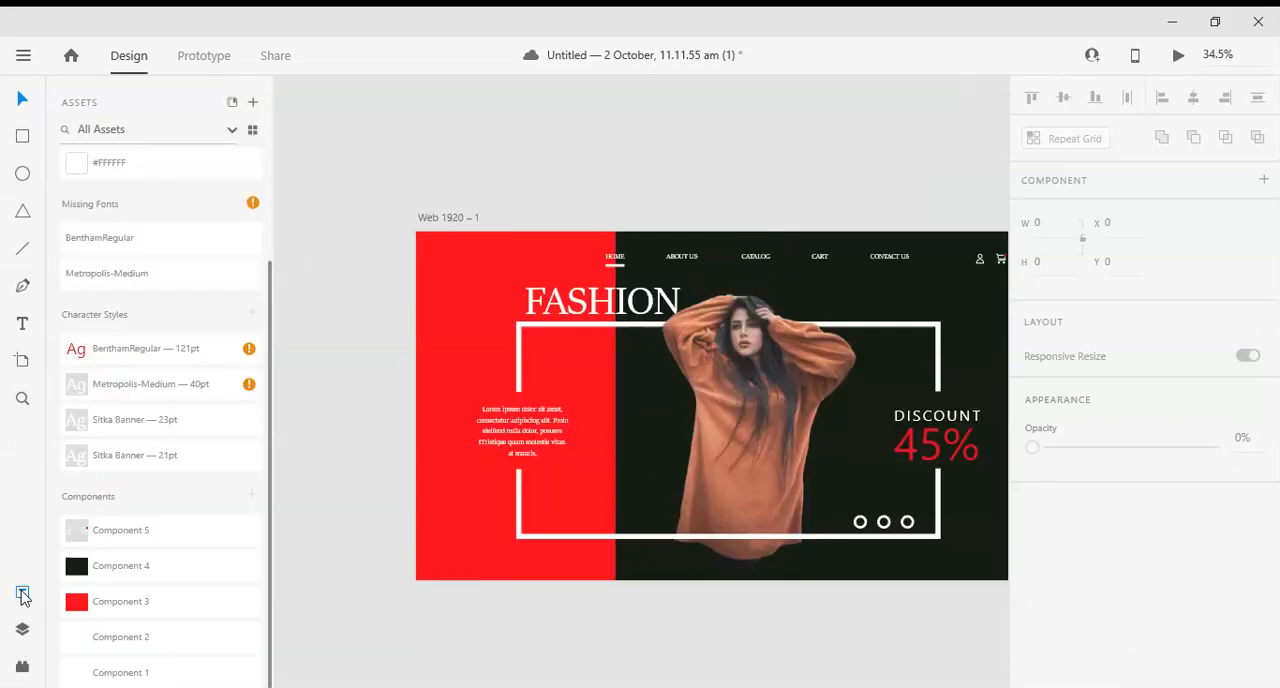
{"action": "left_click", "coordinate": [23, 594]}
{"action": "left_click", "coordinate": [22, 668]}
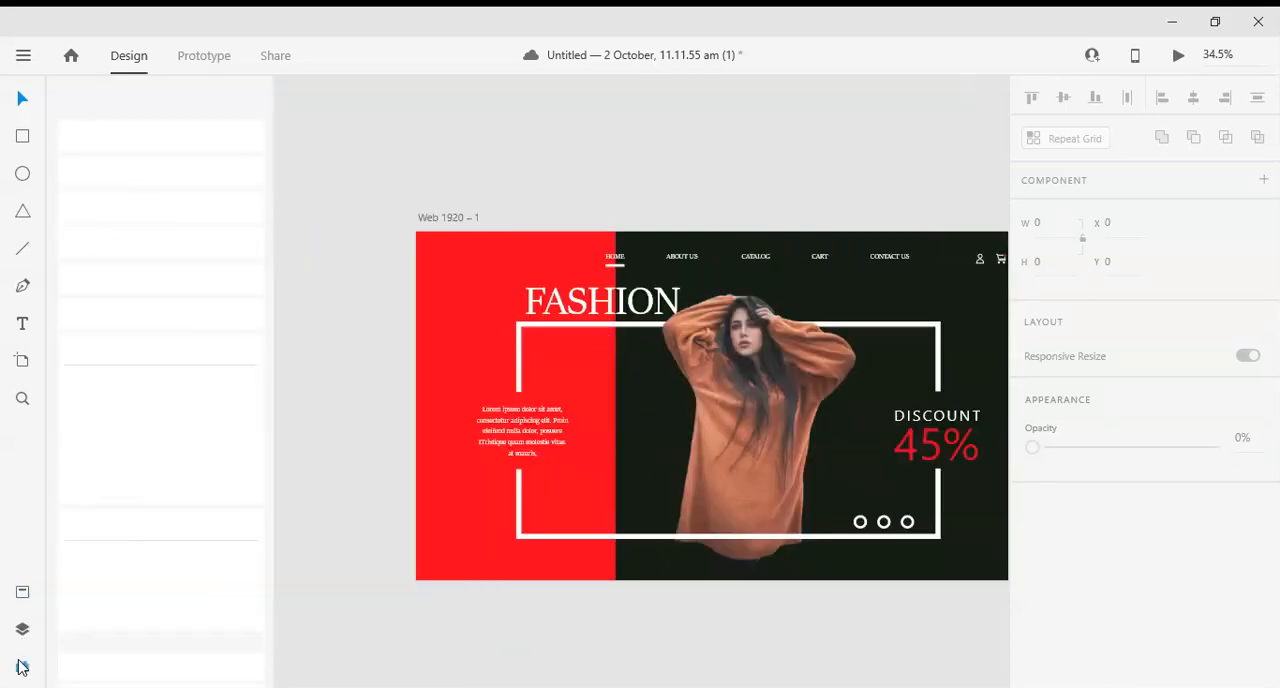
{"action": "left_click", "coordinate": [22, 668]}
- Try placing Component 2, Component 1 and Component 5 from the document assets on the page, deleting the trial instances
{"action": "left_click", "coordinate": [23, 592]}
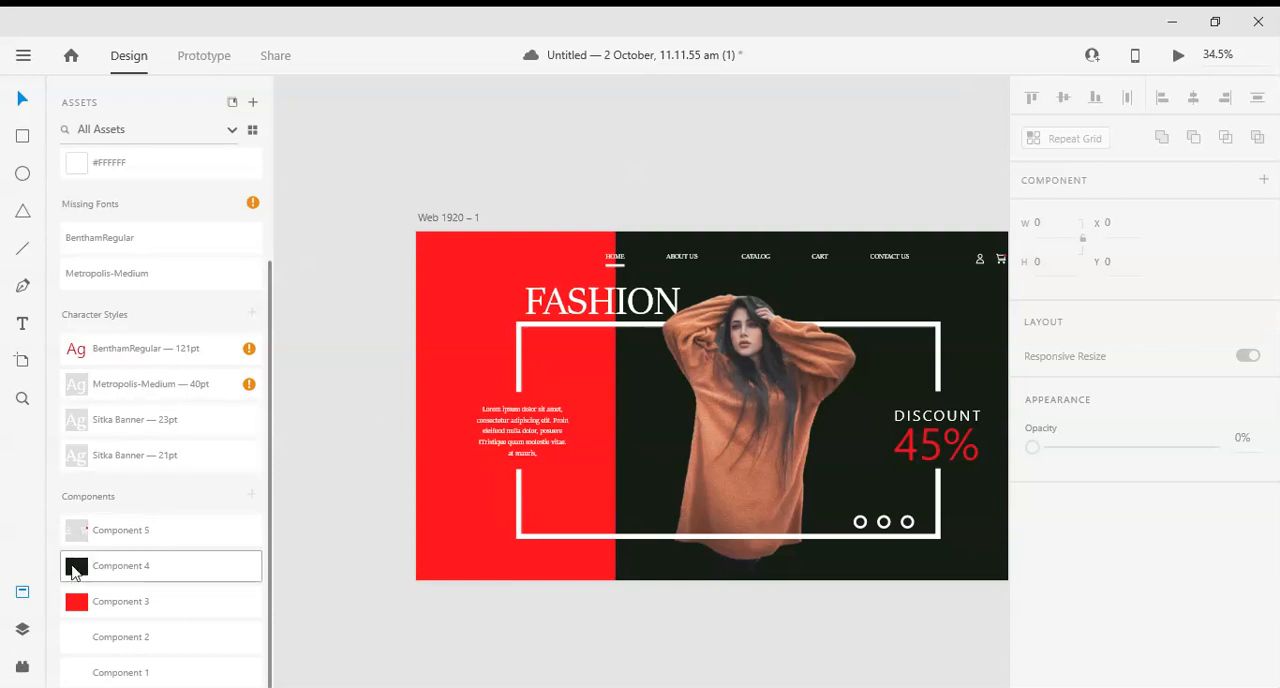
{"action": "left_click_drag", "start_coordinate": [110, 630], "coordinate": [483, 488]}
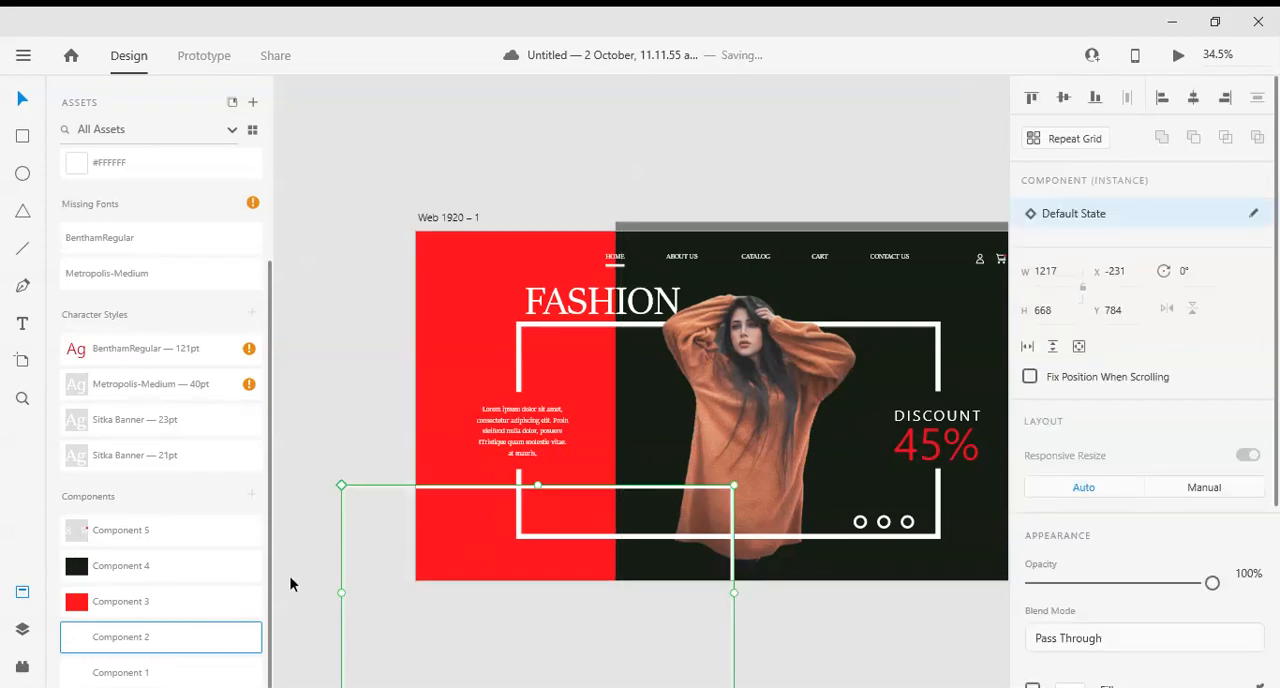
{"action": "key", "text": "Delete"}
{"action": "left_click_drag", "start_coordinate": [133, 677], "coordinate": [514, 394]}
{"action": "key", "text": "Delete"}
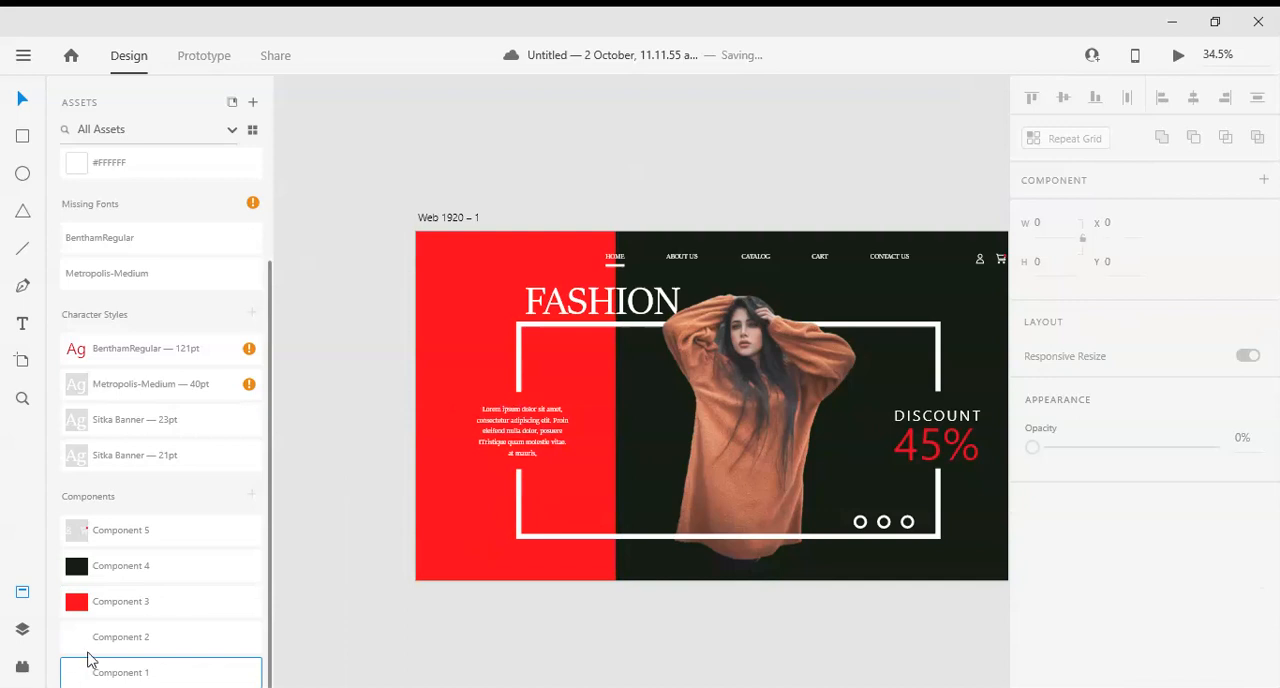
{"action": "left_click_drag", "start_coordinate": [100, 640], "coordinate": [597, 477]}
{"action": "key", "text": "Delete"}
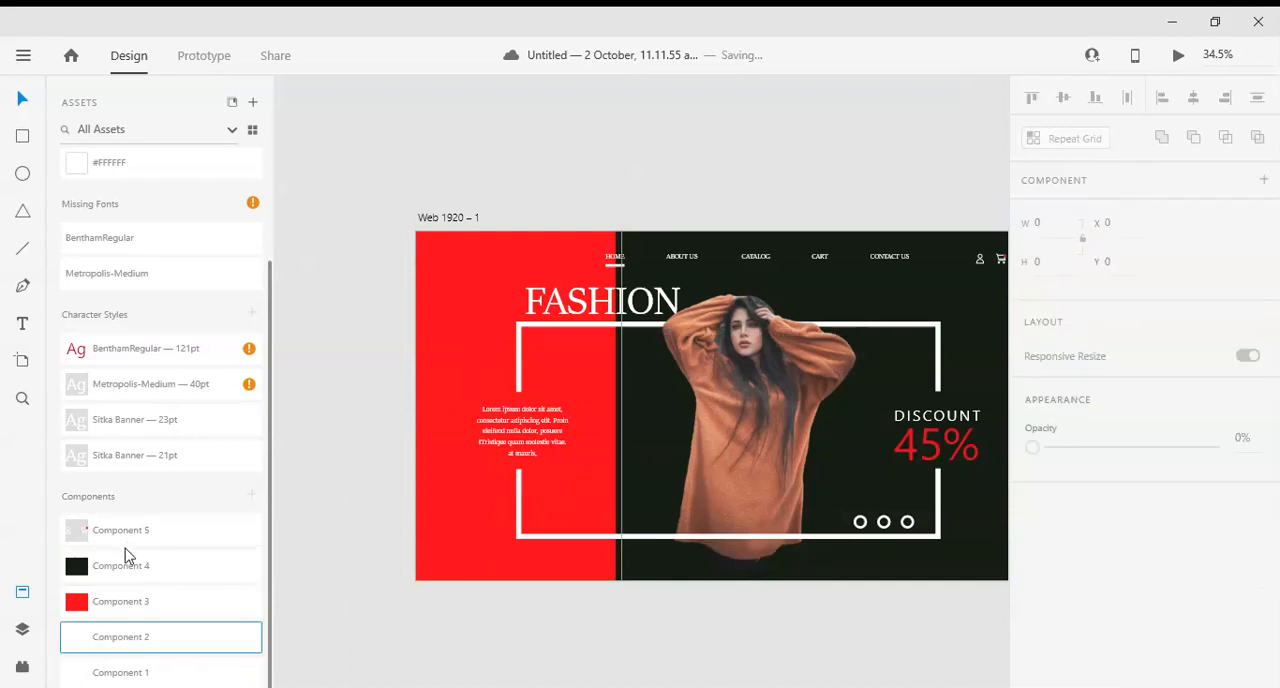
{"action": "left_click_drag", "start_coordinate": [111, 537], "coordinate": [724, 414]}
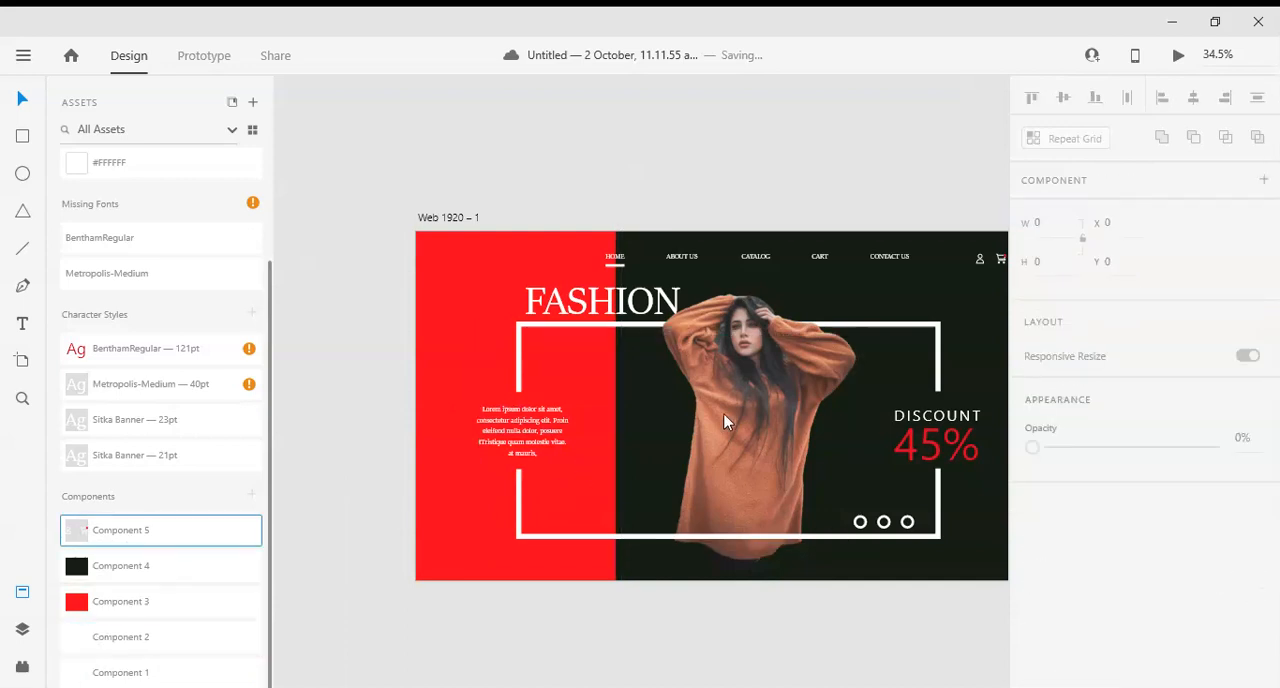
{"action": "scroll", "coordinate": [724, 414], "scroll_direction": "down", "scroll_amount": 3}
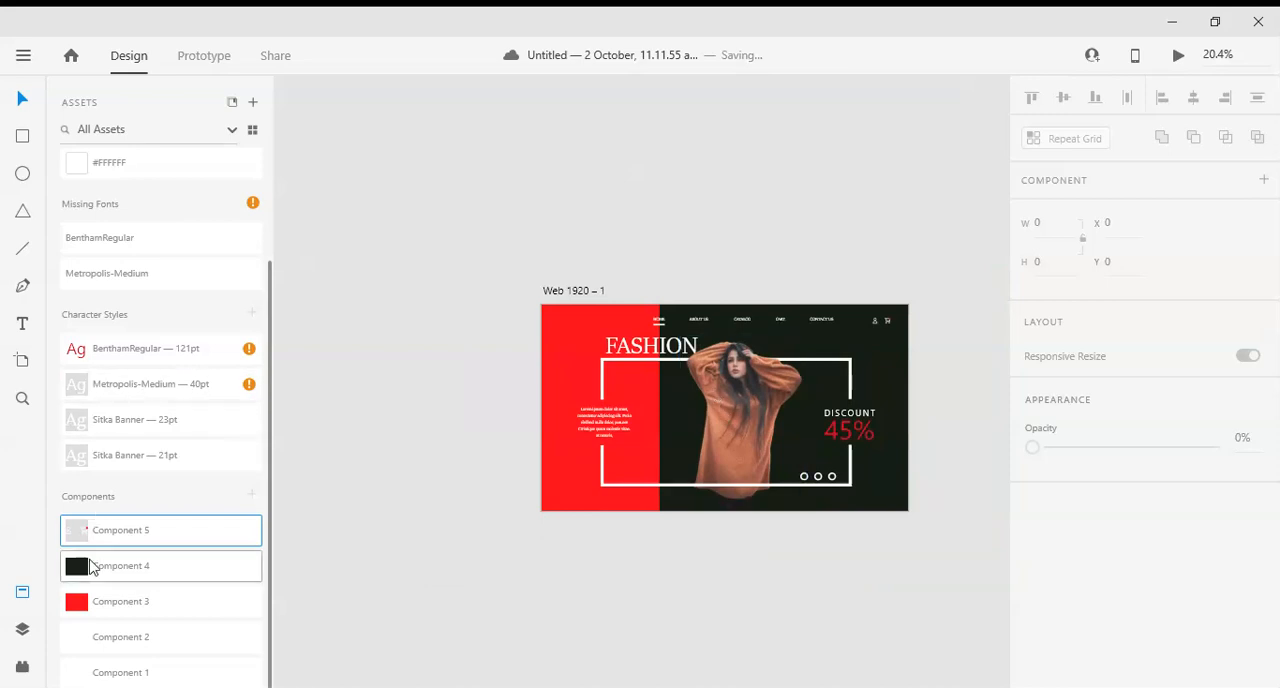
{"action": "left_click", "coordinate": [150, 455]}
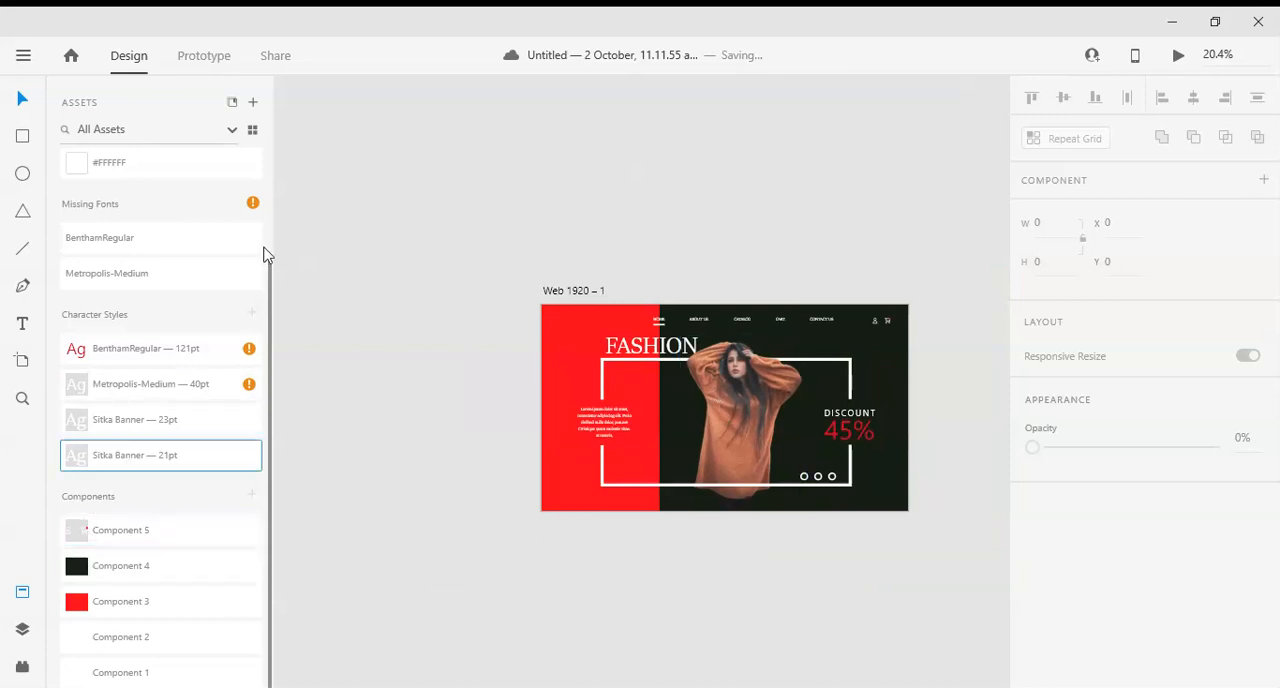
{"action": "scroll", "coordinate": [88, 200], "scroll_direction": "up", "scroll_amount": 3}
{"action": "scroll", "coordinate": [354, 209], "scroll_direction": "up", "scroll_amount": 1}
{"action": "scroll", "coordinate": [439, 332], "scroll_direction": "up", "scroll_amount": 1}
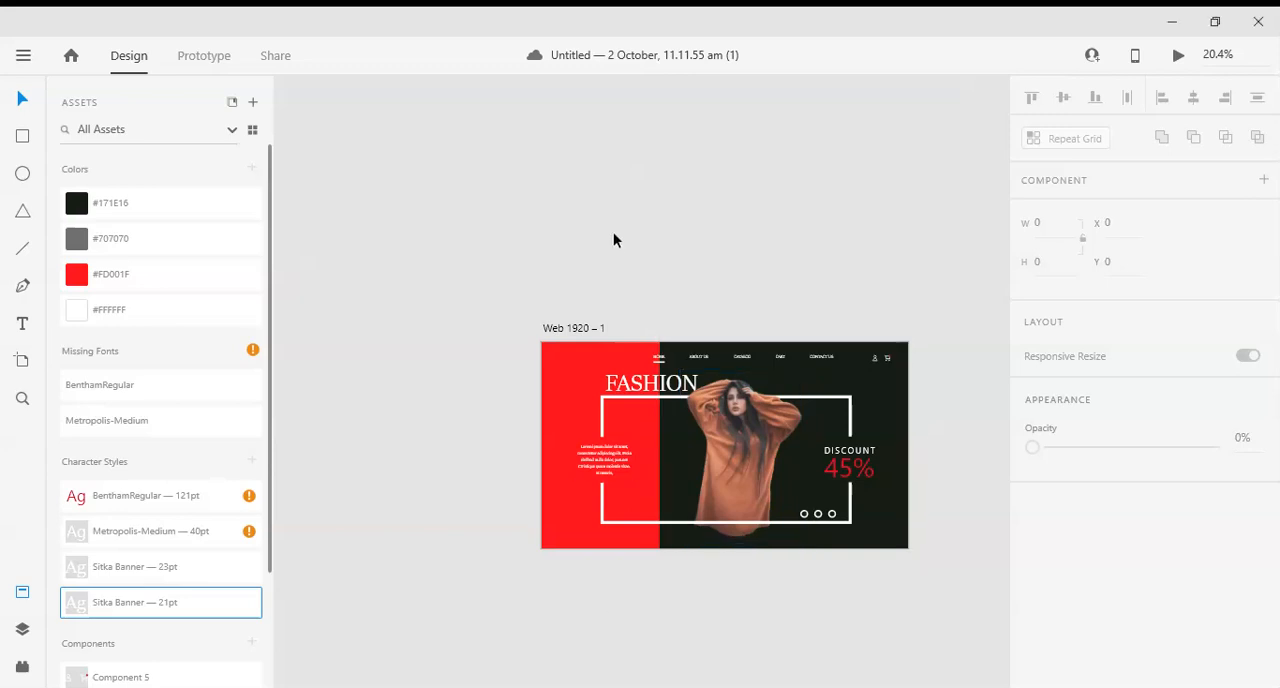
- Draw an open, left-pointing arrow path of three points above the artboard, about 172 × 319
{"action": "key", "text": "p"}
{"action": "left_click", "coordinate": [630, 206]}
{"action": "left_click", "coordinate": [597, 234]}
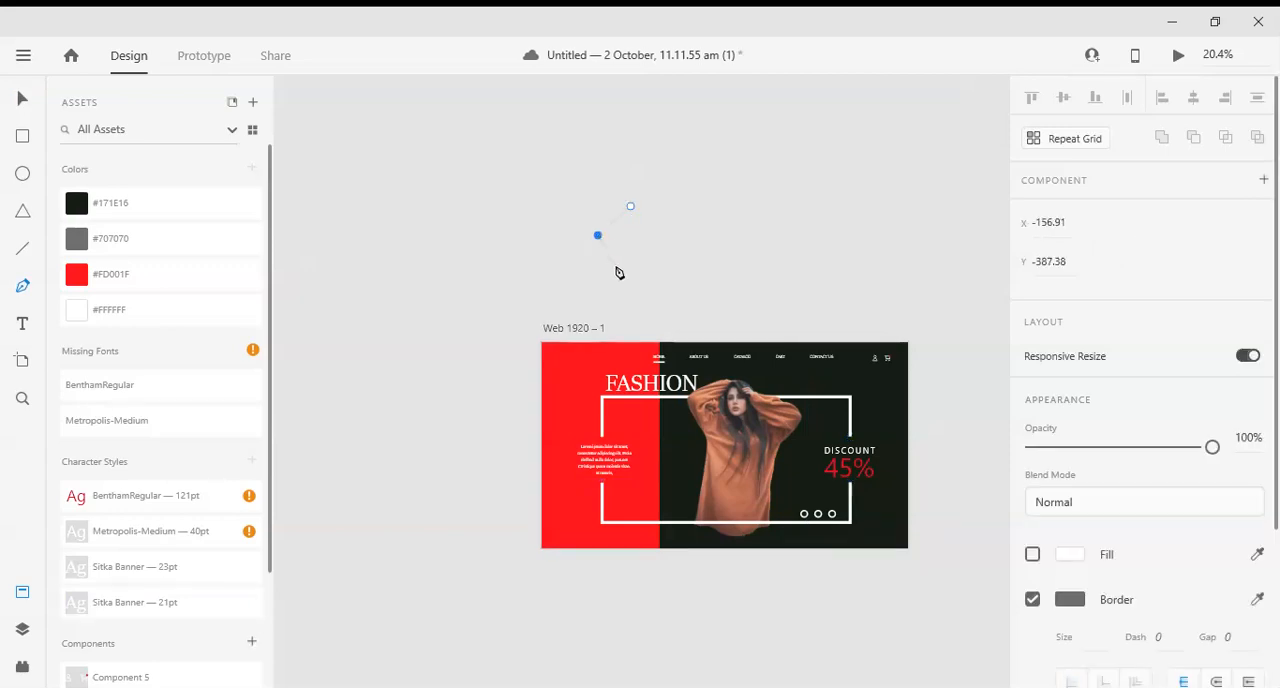
{"action": "left_click", "coordinate": [631, 270]}
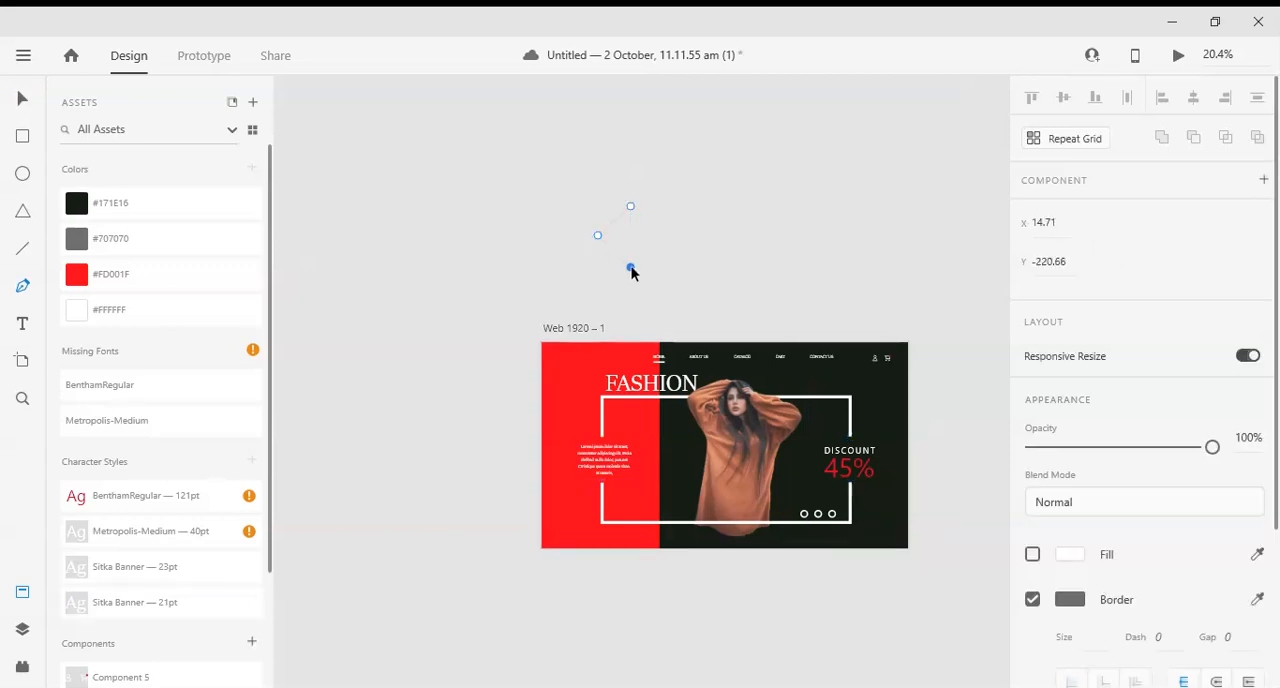
{"action": "left_click", "coordinate": [22, 98]}
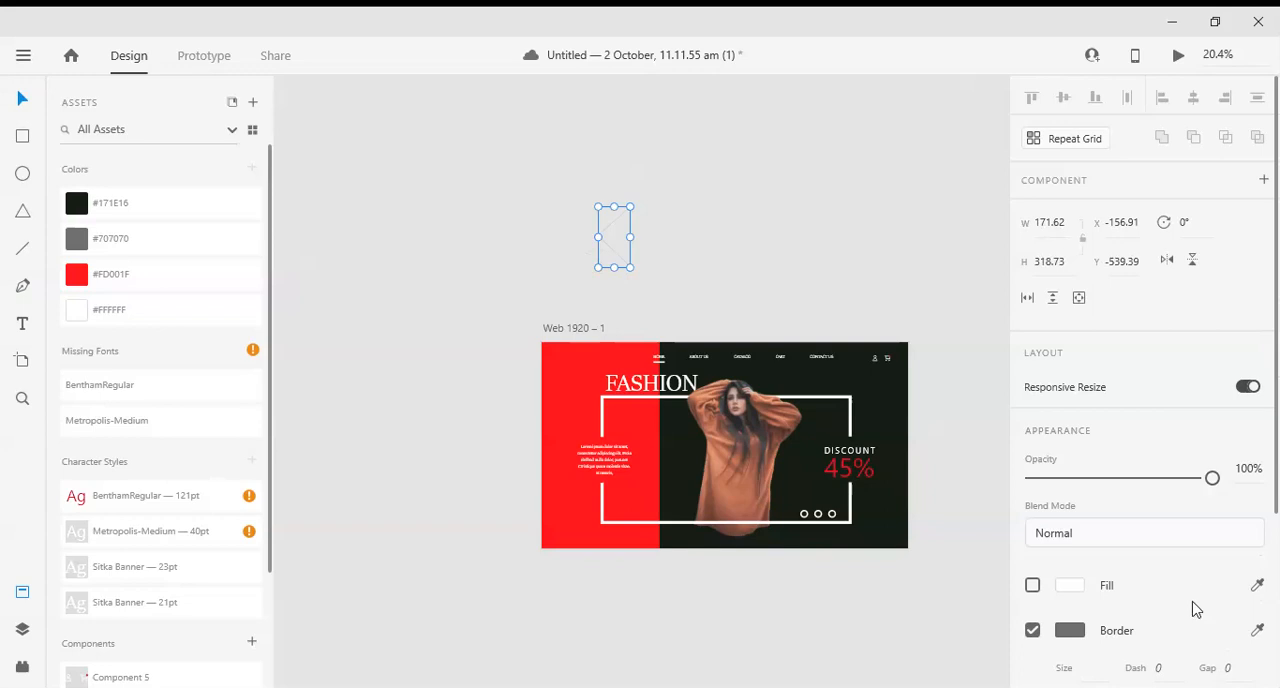
- Leave the arrow path unfilled and set its border colour to white (#FFFFFF)
{"action": "left_click", "coordinate": [1033, 585]}
{"action": "left_click", "coordinate": [1033, 585]}
{"action": "left_click", "coordinate": [1066, 630]}
{"action": "left_click_drag", "start_coordinate": [896, 494], "coordinate": [757, 397]}
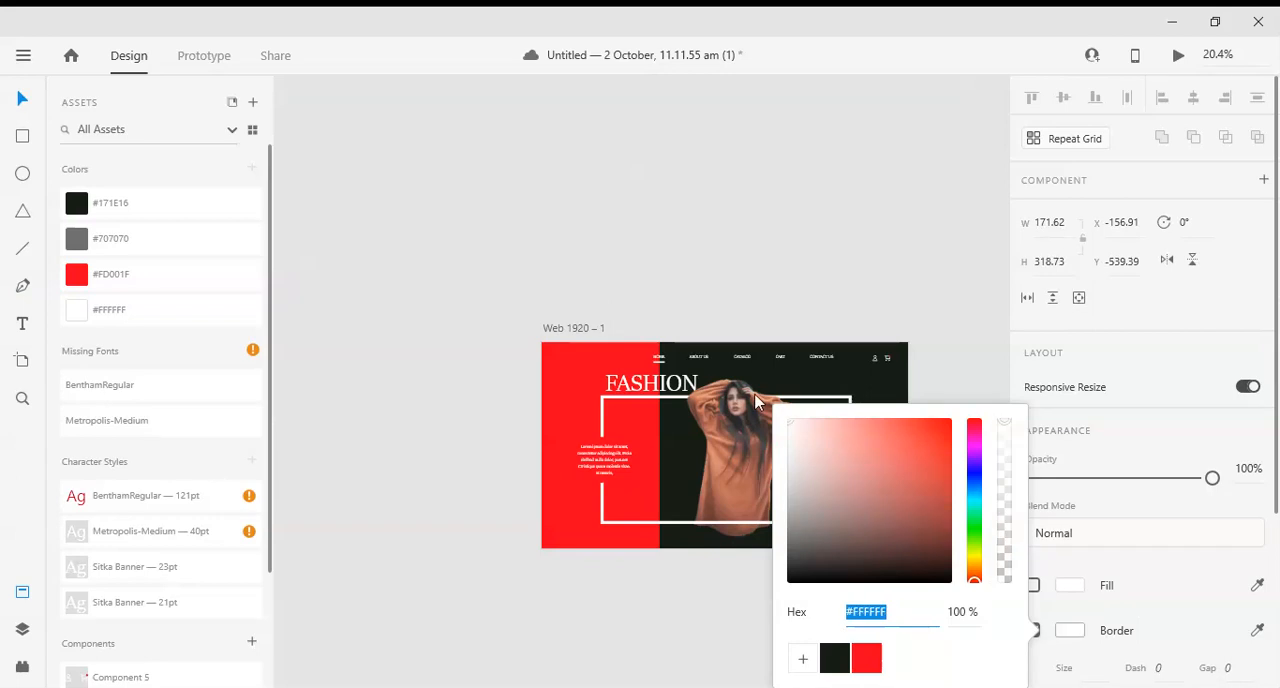
{"action": "left_click", "coordinate": [1062, 645]}
- Set the arrow's border size to 20 and give the line round caps
{"action": "scroll", "coordinate": [1085, 670], "scroll_direction": "down", "scroll_amount": 2}
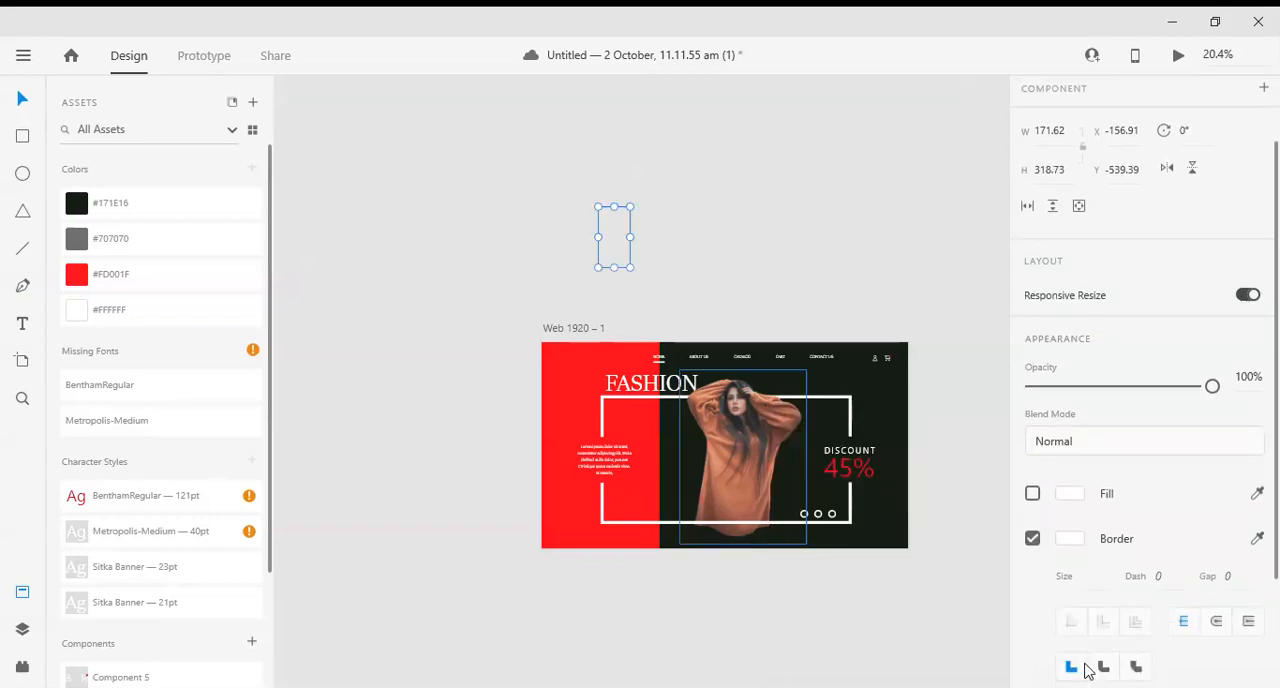
{"action": "left_click", "coordinate": [1088, 586]}
{"action": "type", "text": "20"}
{"action": "key", "text": "Return"}
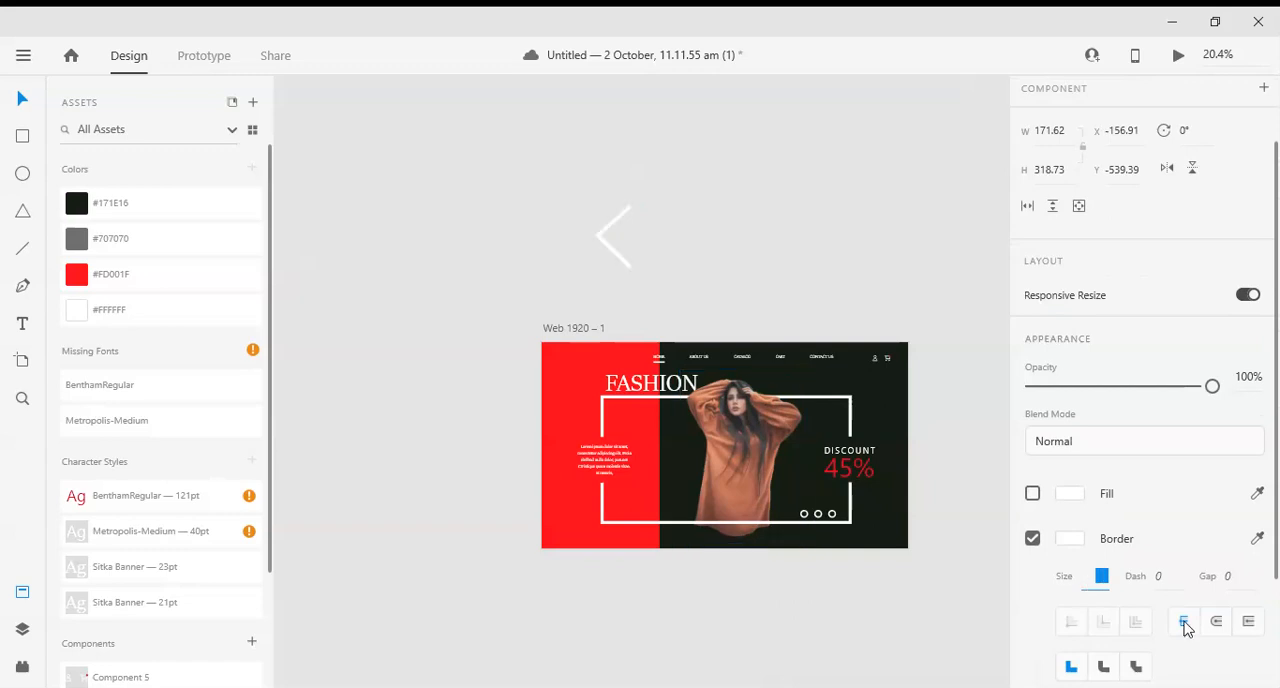
{"action": "left_click", "coordinate": [1184, 622]}
{"action": "left_click", "coordinate": [1218, 622]}
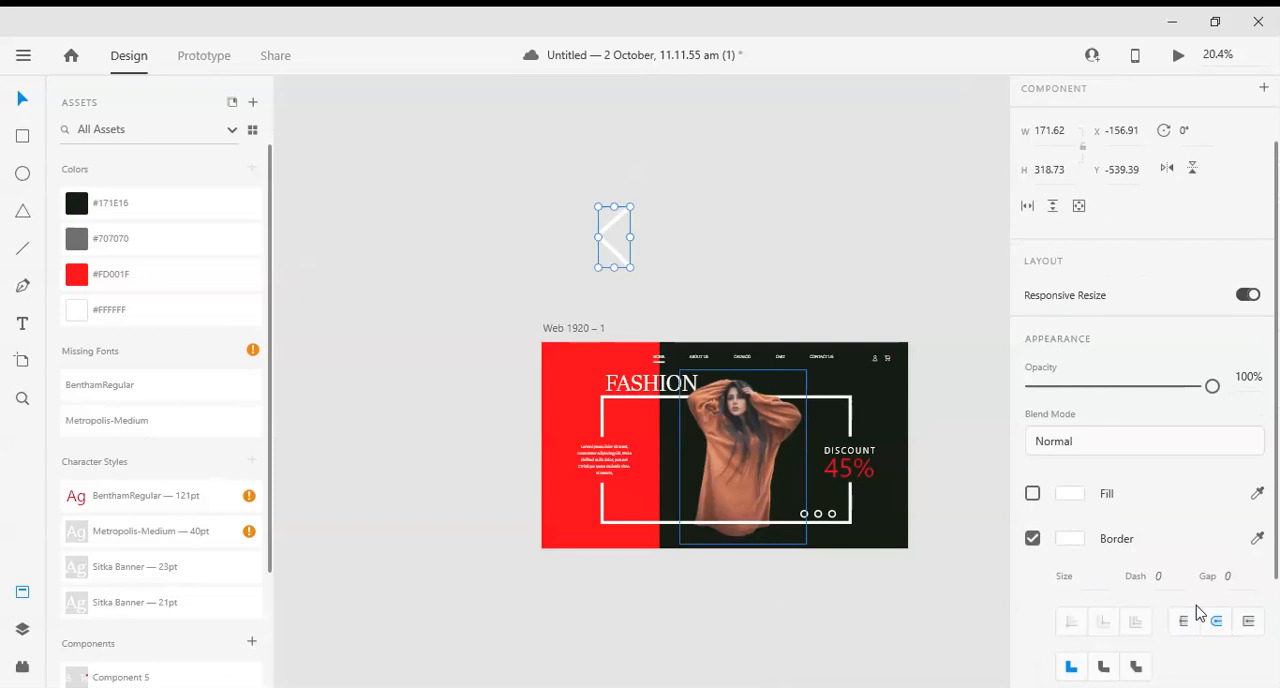
{"action": "scroll", "coordinate": [690, 405], "scroll_direction": "down", "scroll_amount": 1}
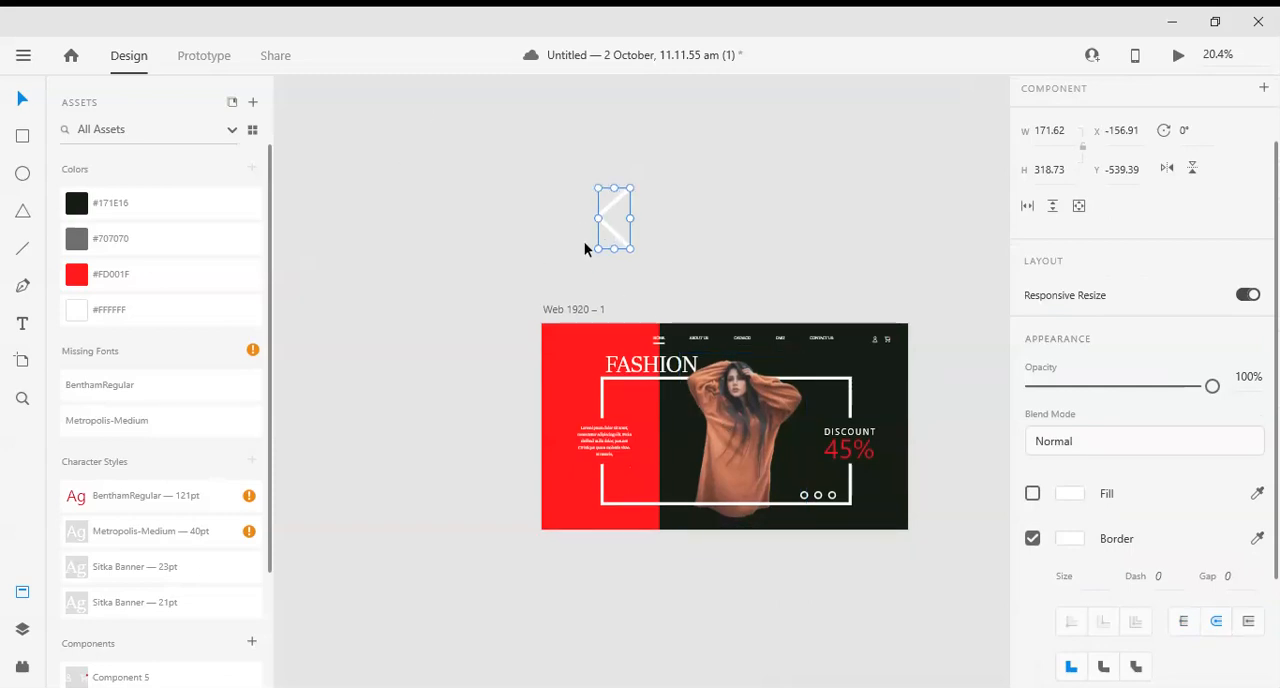
- Move the arrow onto the page between the text and the woman, and scale it about its centre to about 70 × 129
{"action": "scroll", "coordinate": [632, 268], "scroll_direction": "up", "scroll_amount": 4}
{"action": "left_click_drag", "start_coordinate": [618, 262], "coordinate": [713, 650]}
{"action": "scroll", "coordinate": [713, 648], "scroll_direction": "down", "scroll_amount": 6}
{"action": "scroll", "coordinate": [713, 648], "scroll_direction": "up", "scroll_amount": 1}
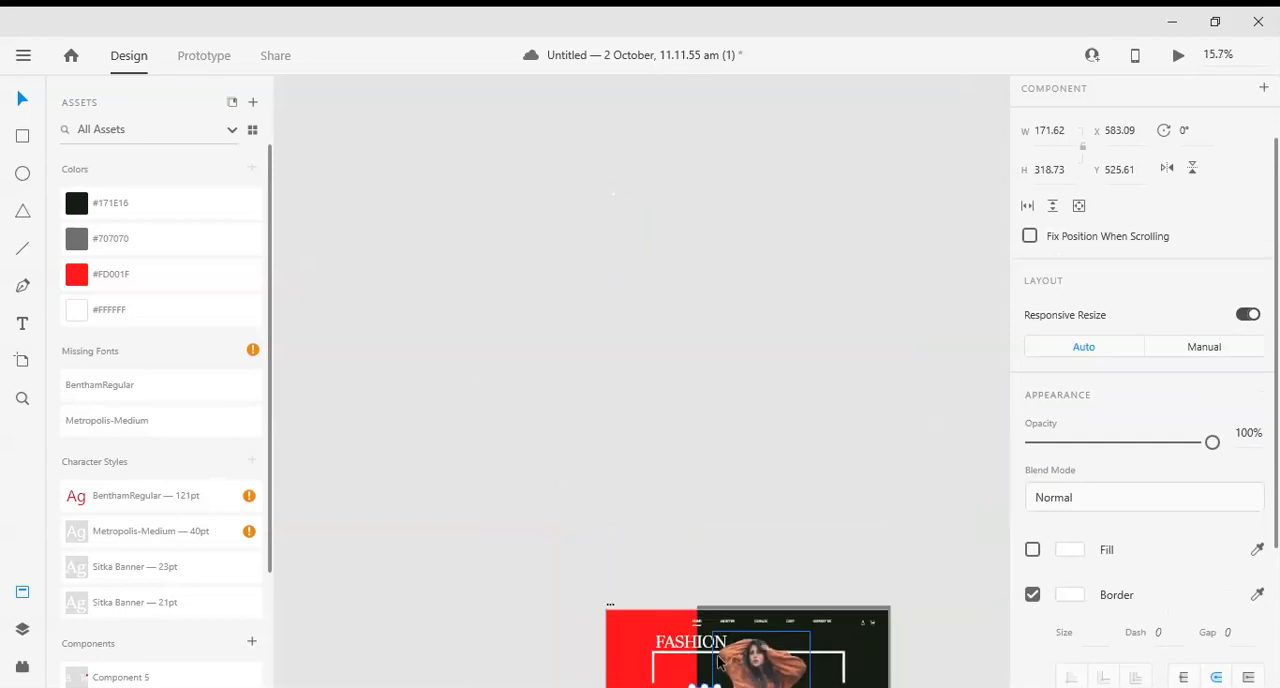
{"action": "scroll", "coordinate": [705, 618], "scroll_direction": "up", "scroll_amount": 6}
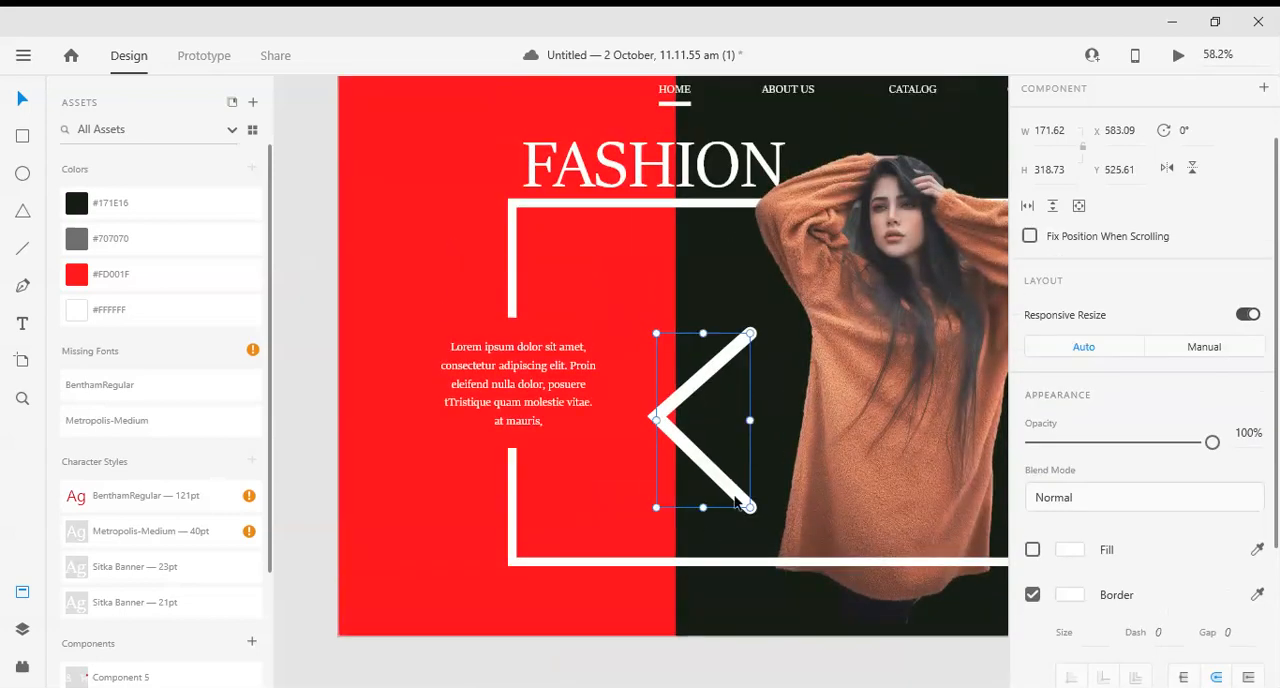
{"action": "key", "text": "alt"}
{"action": "left_click_drag", "start_coordinate": [750, 507], "coordinate": [722, 494]}
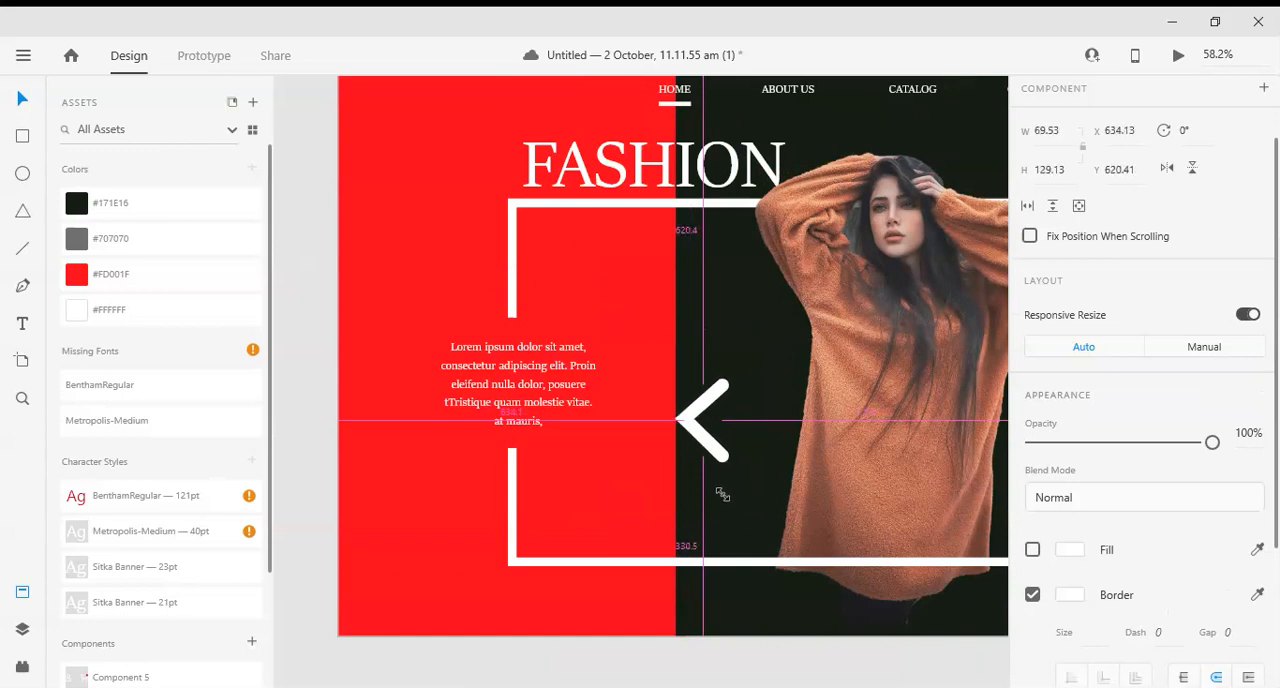
- Reduce the border thickness of the arrow by a few steps
{"action": "scroll", "coordinate": [1090, 540], "scroll_direction": "down", "scroll_amount": 2}
{"action": "left_click", "coordinate": [1100, 540]}
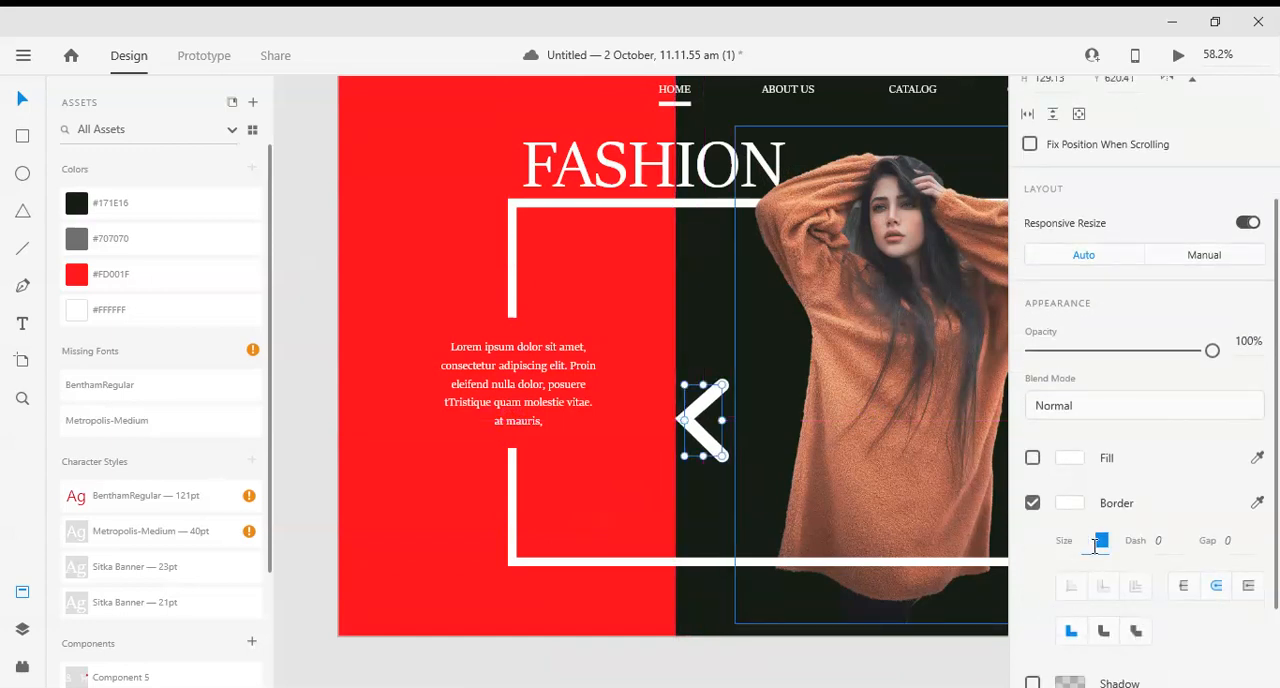
{"action": "key", "text": "Down"}
{"action": "key", "text": "Down"}
{"action": "key", "text": "Down"}
{"action": "key", "text": "Down"}
{"action": "key", "text": "Down"}
{"action": "key", "text": "Down"}
{"action": "key", "text": "Down"}
{"action": "key", "text": "Down"}
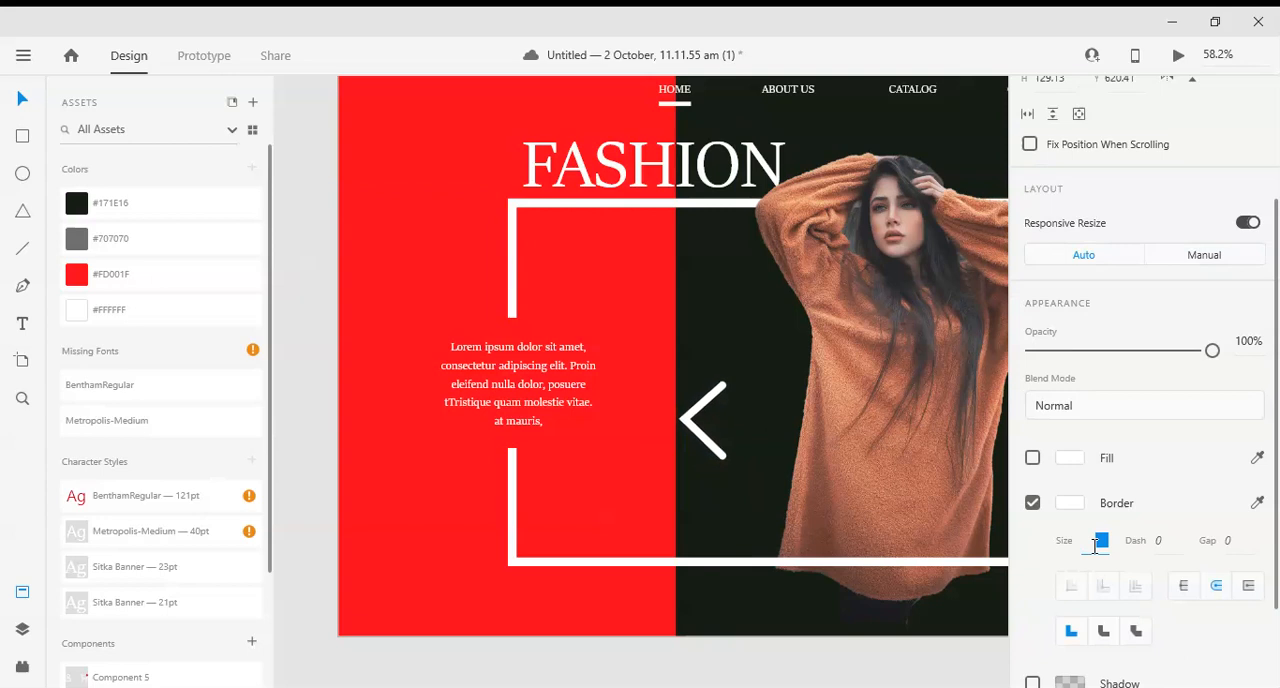
- Place the arrow beside the woman on the dark block and scale it down to about 58 × 107 at X 663, Y 551
{"action": "left_click_drag", "start_coordinate": [894, 557], "coordinate": [755, 551]}
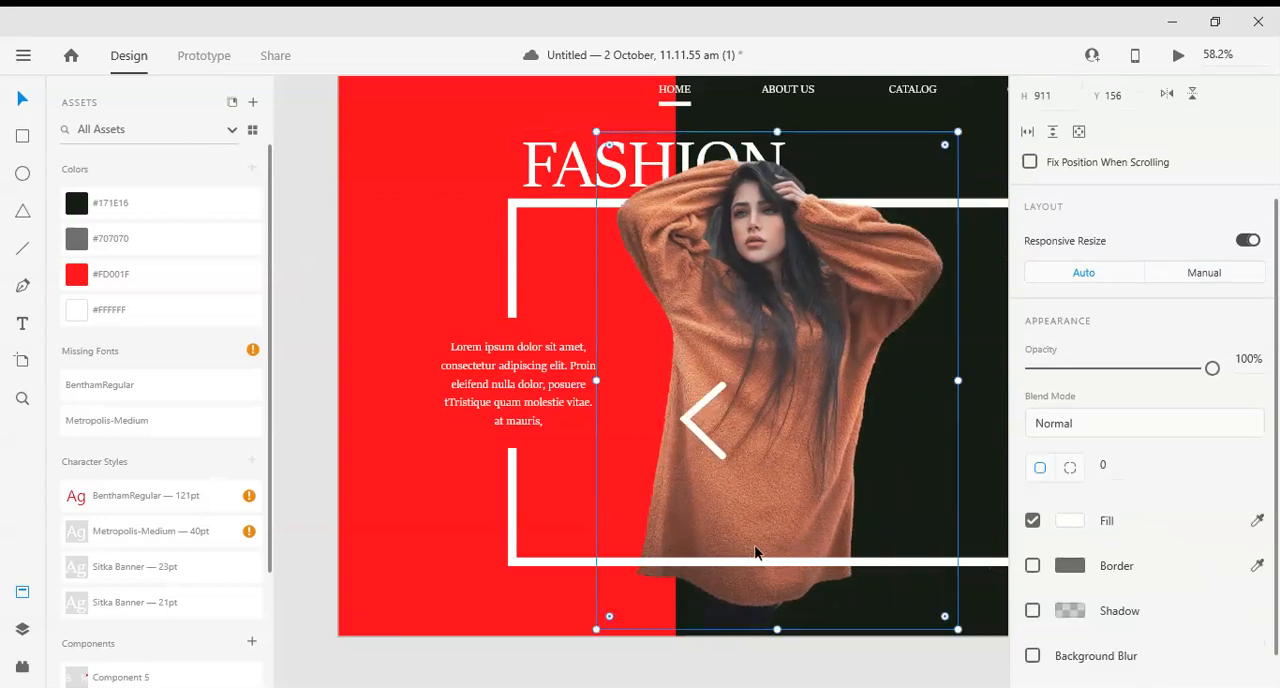
{"action": "key", "text": "ctrl+z"}
{"action": "left_click_drag", "start_coordinate": [714, 426], "coordinate": [462, 316]}
{"action": "left_click", "coordinate": [446, 360]}
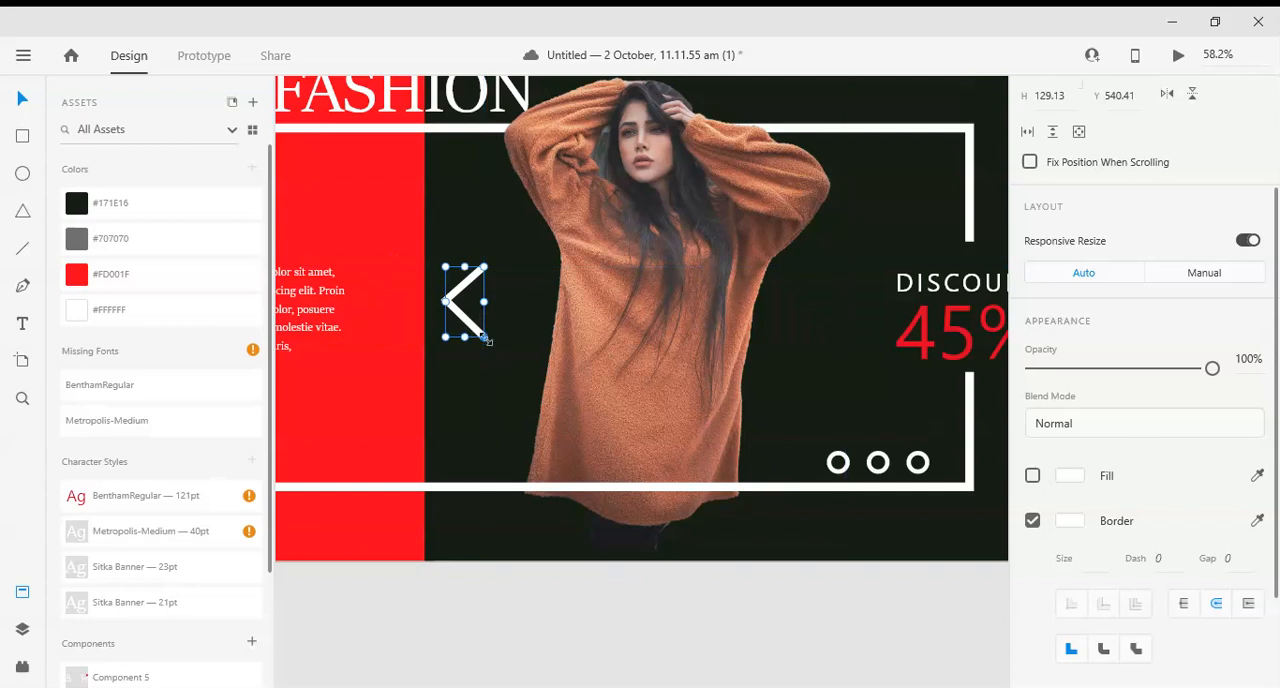
{"action": "left_click_drag", "start_coordinate": [486, 340], "coordinate": [474, 328]}
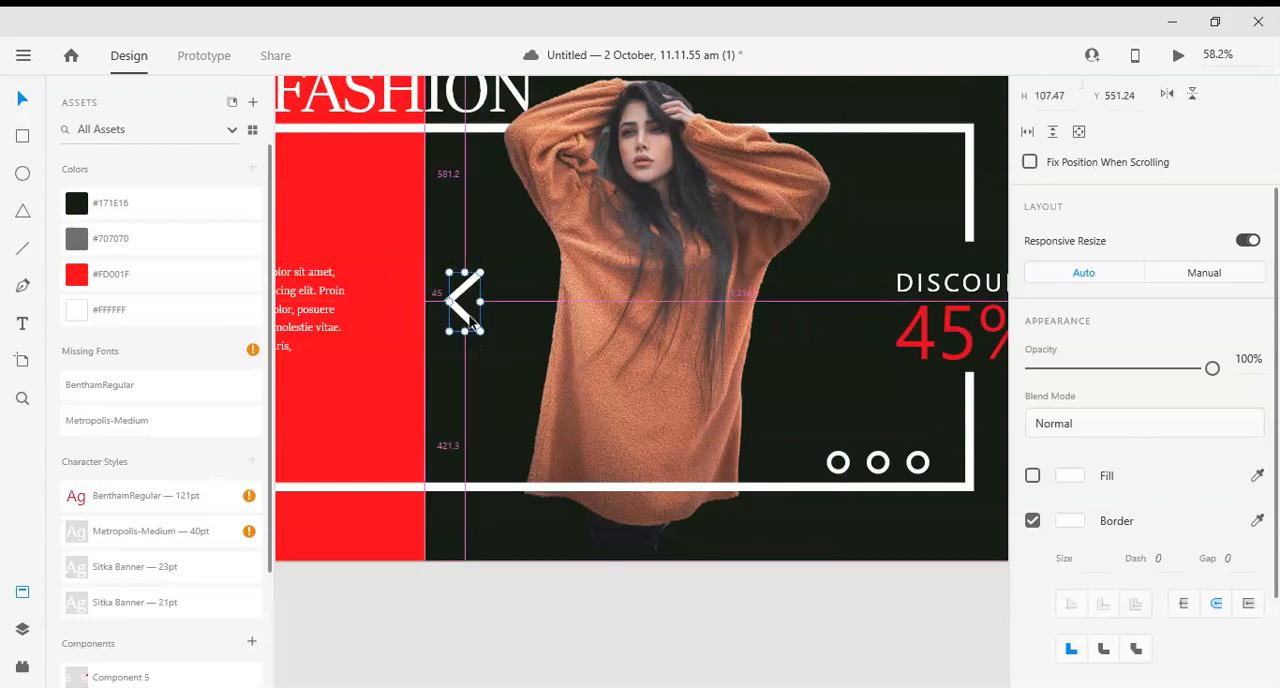
- Thin the border of the scaled-down arrow further
{"action": "left_click", "coordinate": [1099, 562]}
{"action": "key", "text": "Down"}
{"action": "key", "text": "Down"}
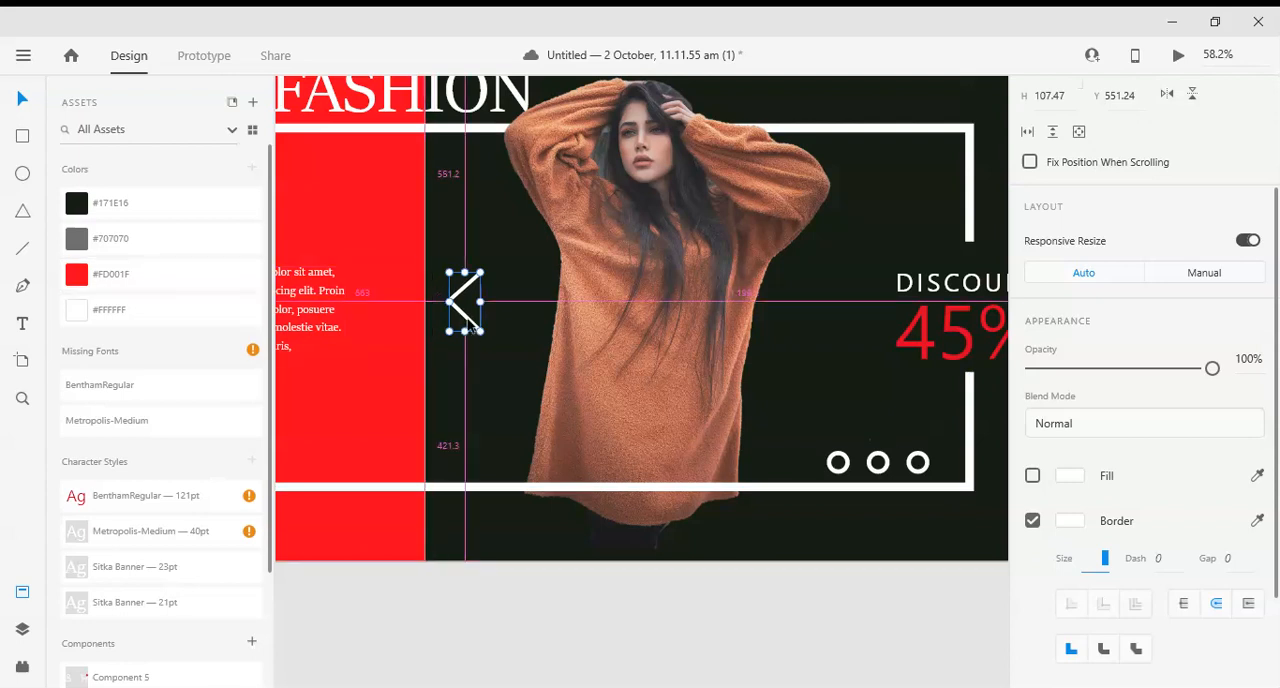
{"action": "left_click", "coordinate": [550, 323], "text": "alt"}
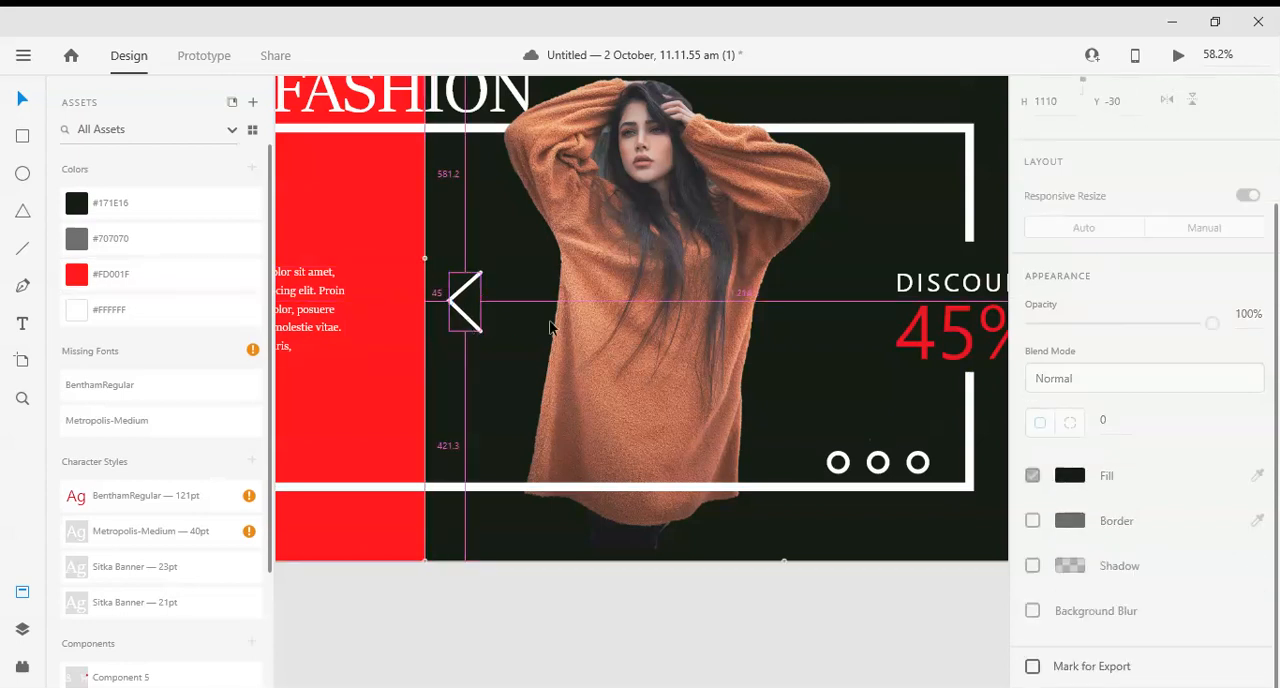
{"action": "left_click", "coordinate": [451, 299]}
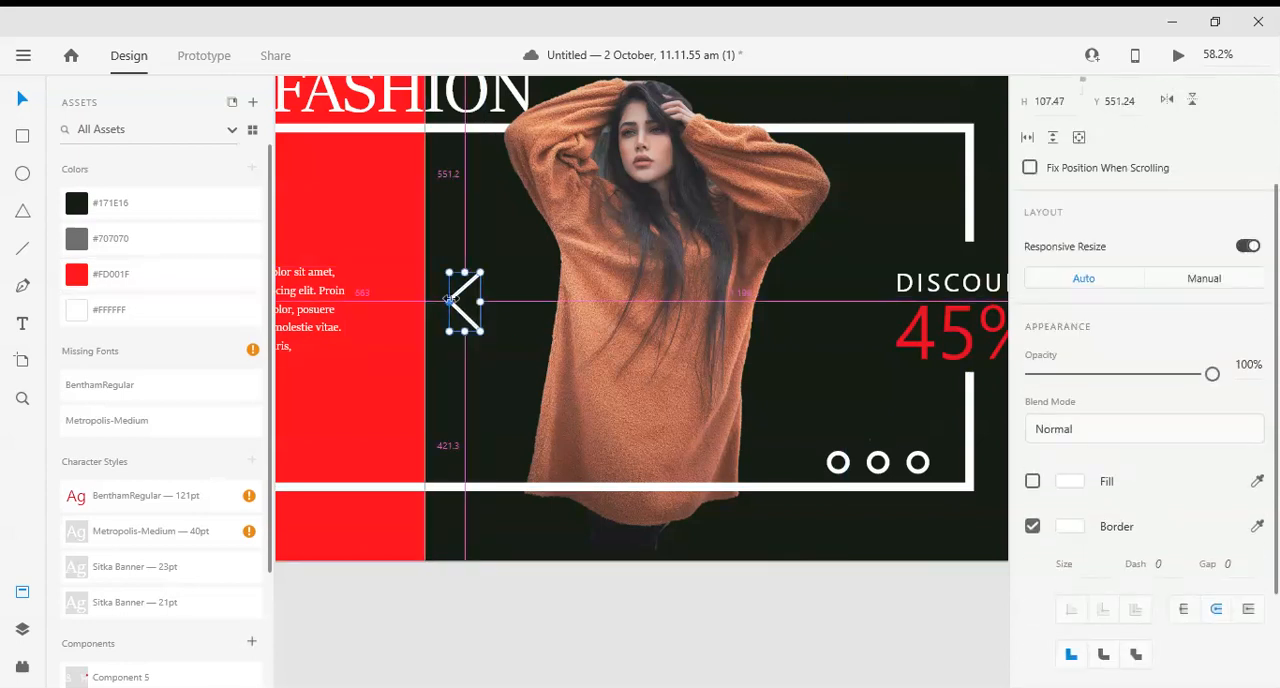
{"action": "left_click", "coordinate": [505, 297], "text": "alt"}
- Duplicate the arrow on the other side of the woman, level with the original, and rotate the copy to point right
{"action": "left_click", "coordinate": [465, 318]}
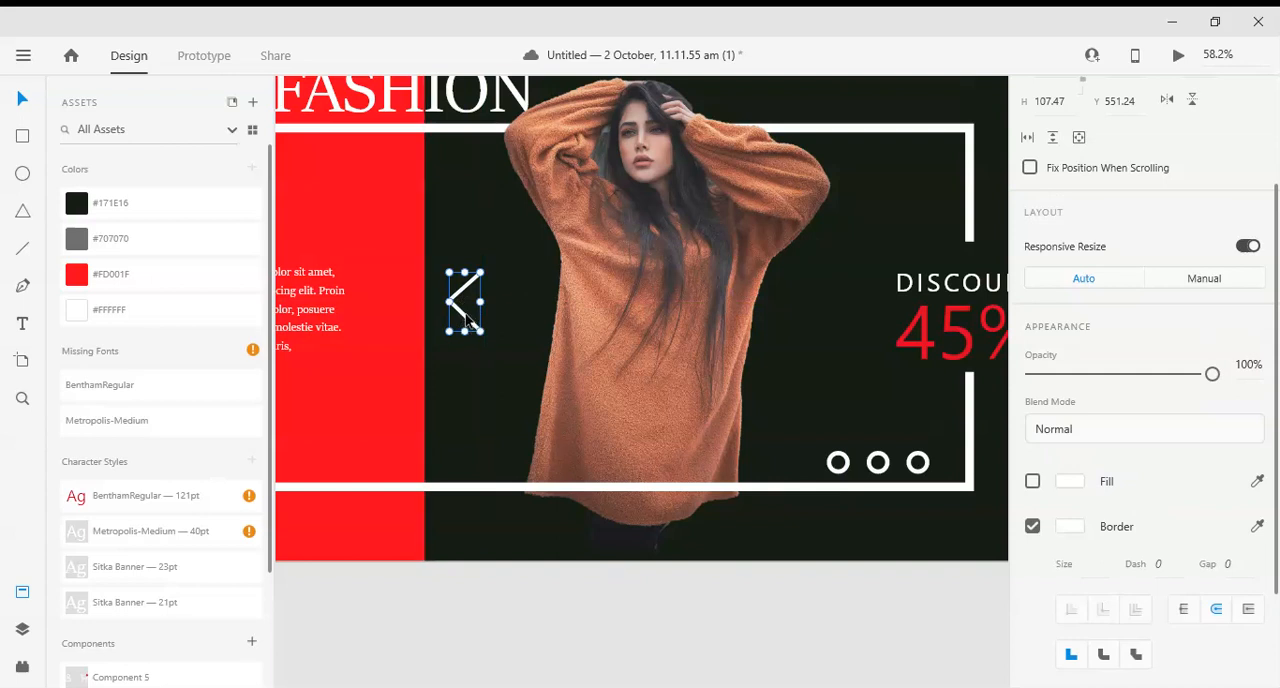
{"action": "left_click_drag", "start_coordinate": [466, 318], "coordinate": [820, 332]}
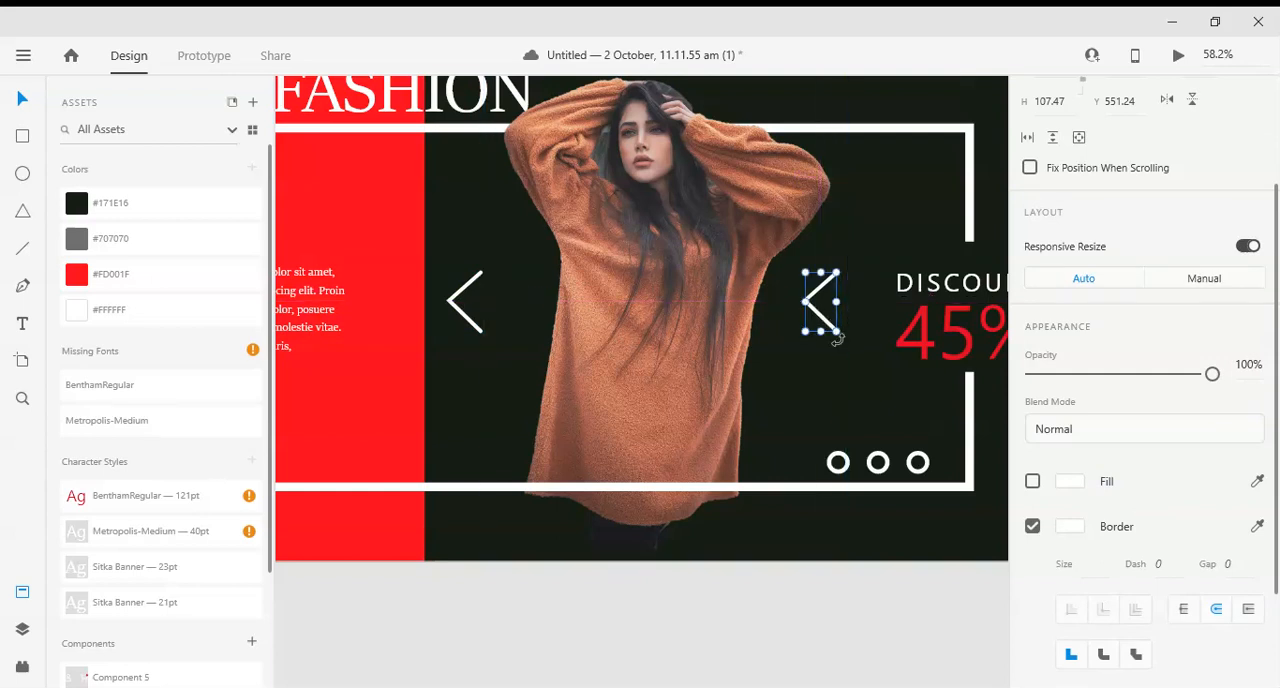
{"action": "left_click_drag", "start_coordinate": [840, 340], "coordinate": [800, 264]}
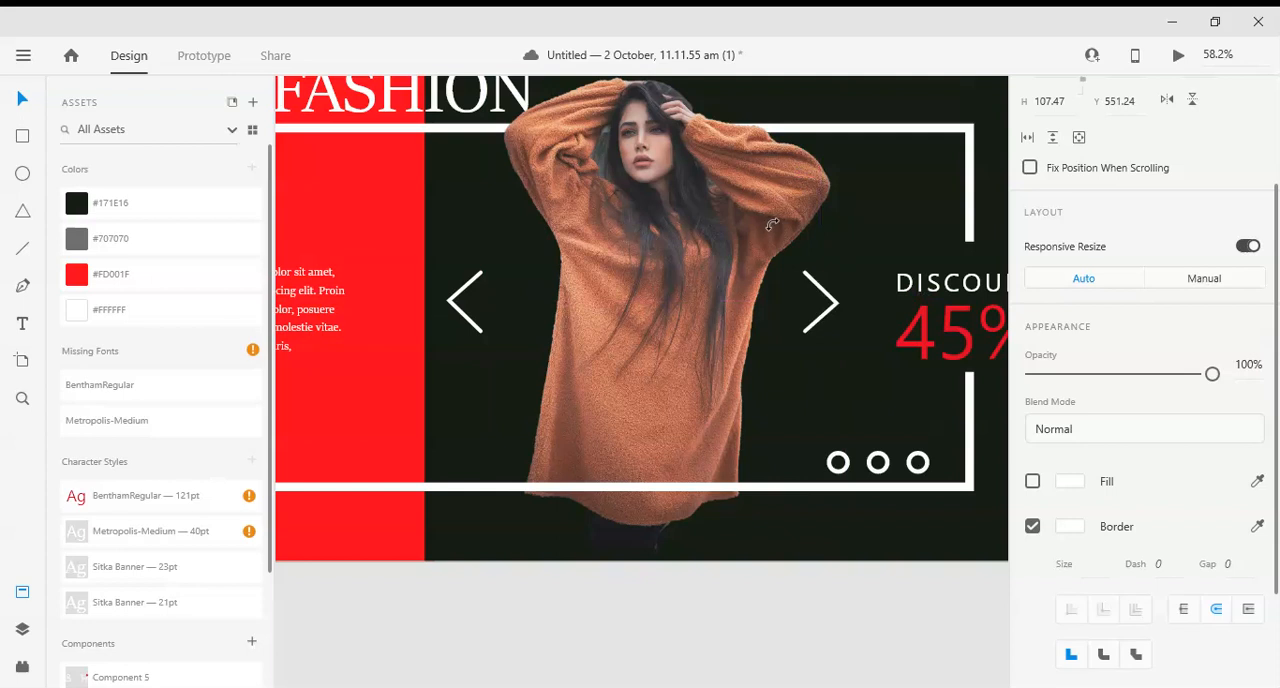
{"action": "left_click", "coordinate": [557, 640]}
- Align the two arrows with each other on their vertical middle and deselect everything
{"action": "left_click", "coordinate": [822, 302]}
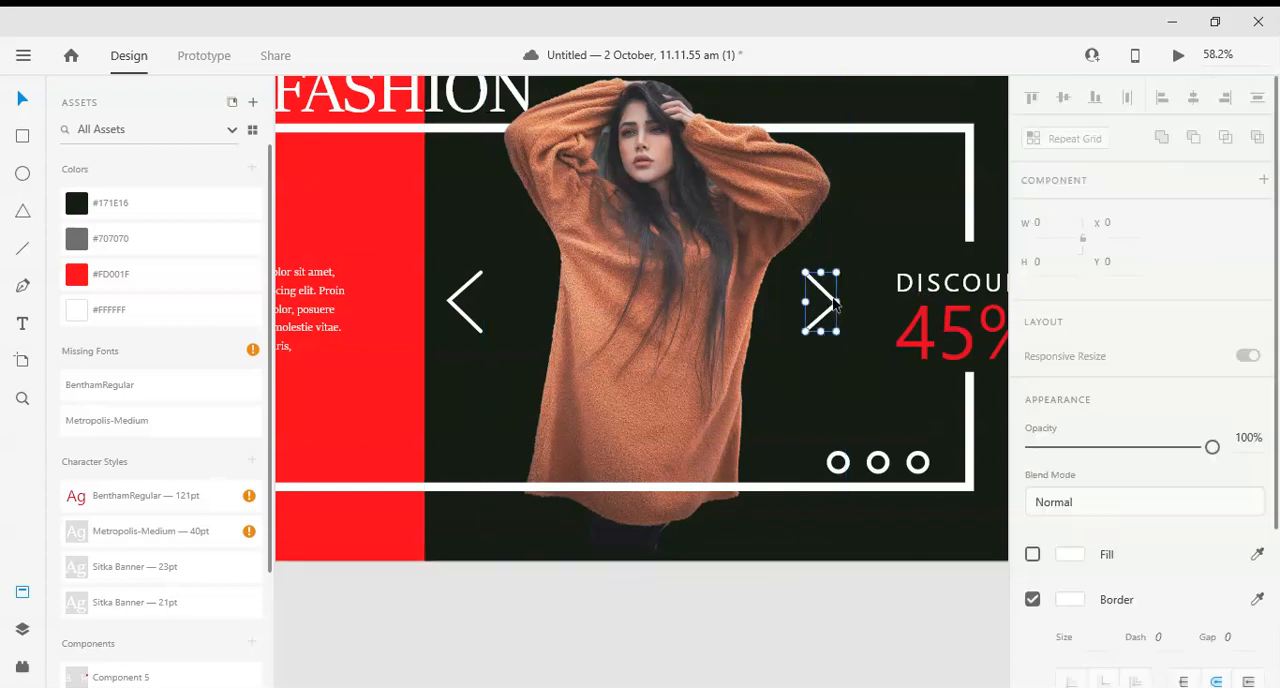
{"action": "left_click", "coordinate": [465, 287], "text": "shift"}
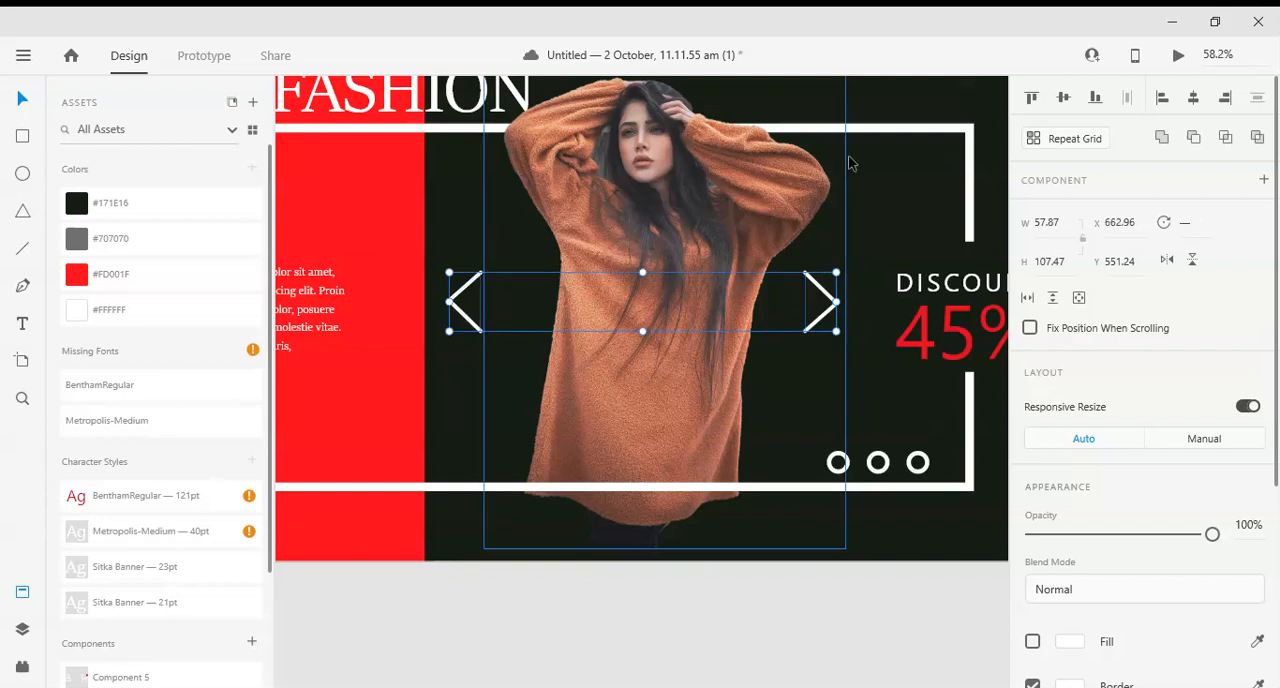
{"action": "left_click", "coordinate": [1063, 97]}
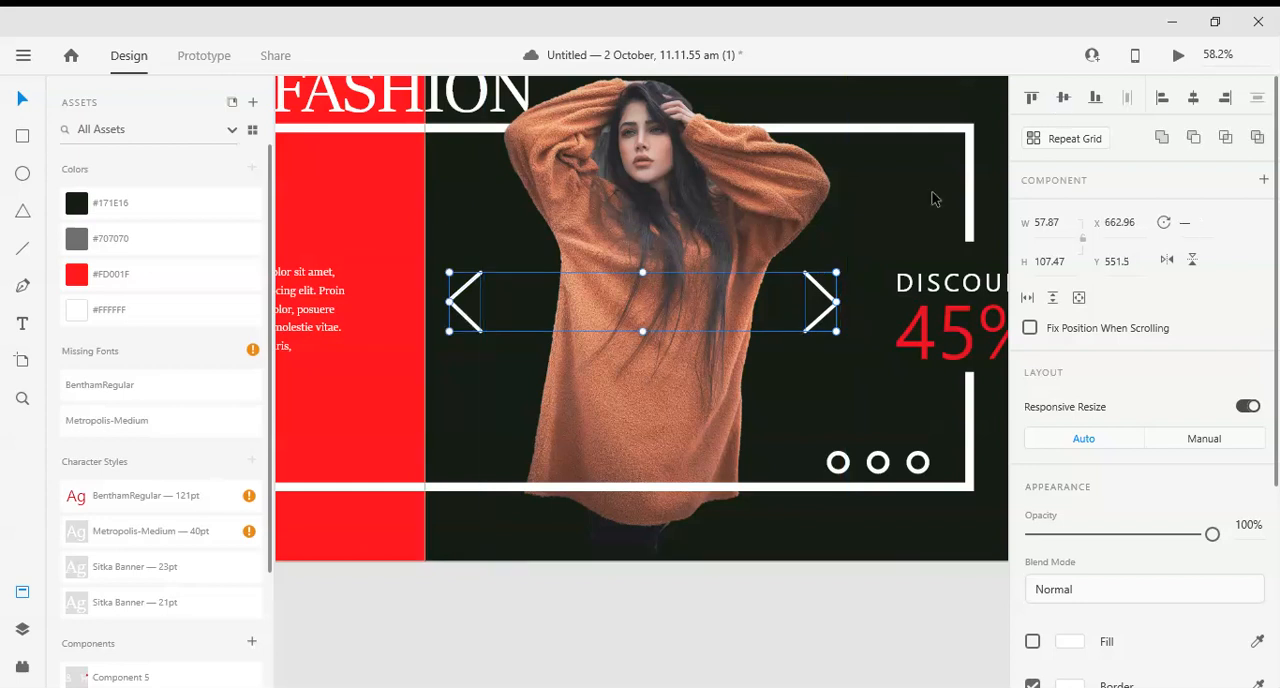
{"action": "left_click", "coordinate": [766, 465]}
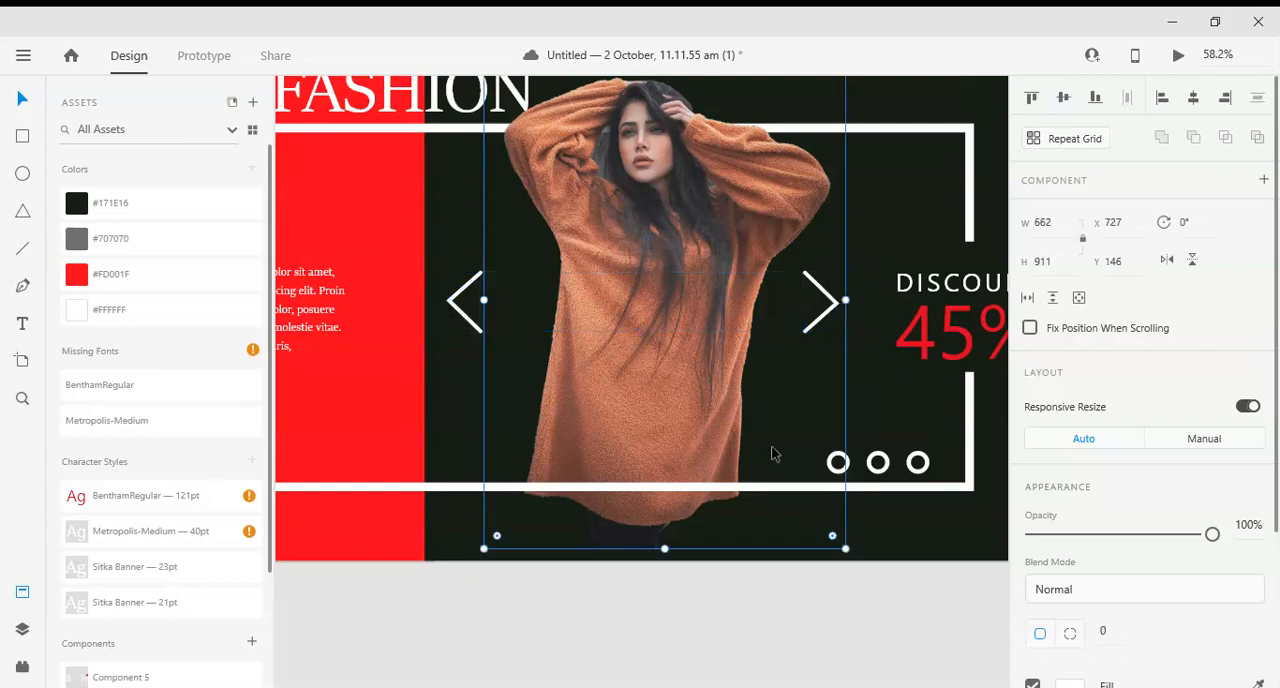
{"action": "scroll", "coordinate": [711, 552], "scroll_direction": "down", "scroll_amount": 5}
{"action": "left_click", "coordinate": [713, 551]}
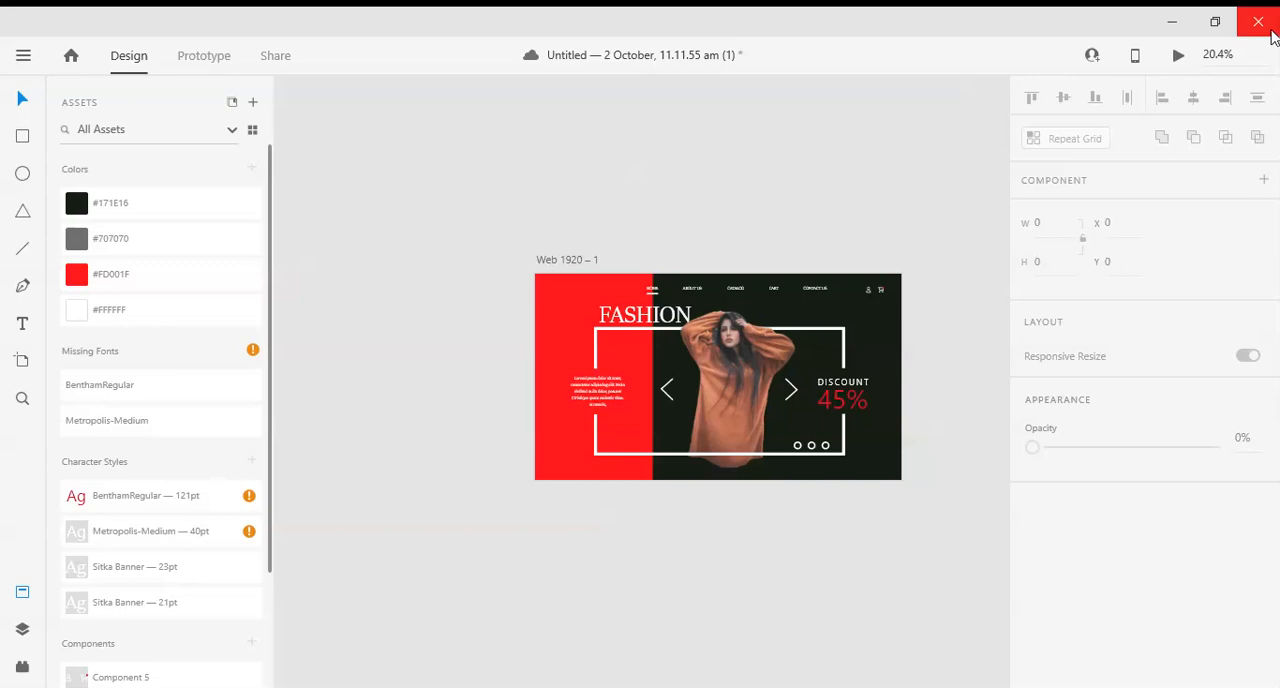
{"action": "scroll", "coordinate": [649, 480], "scroll_direction": "down", "scroll_amount": 1}
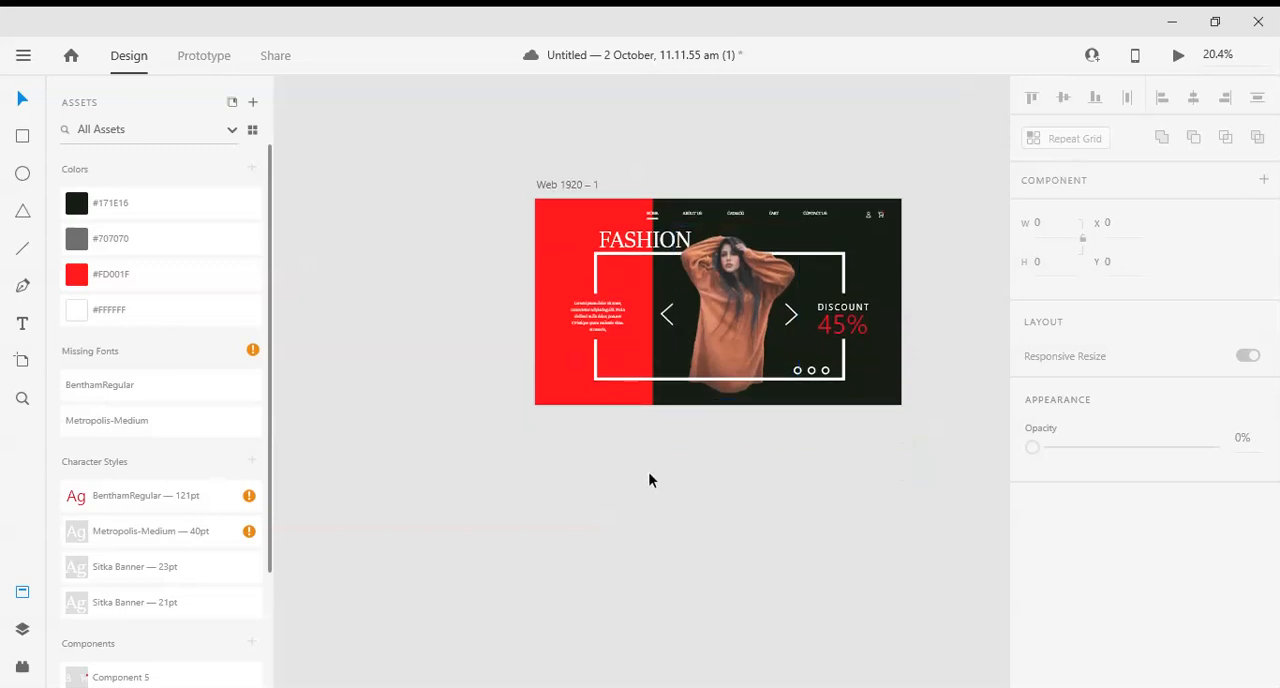